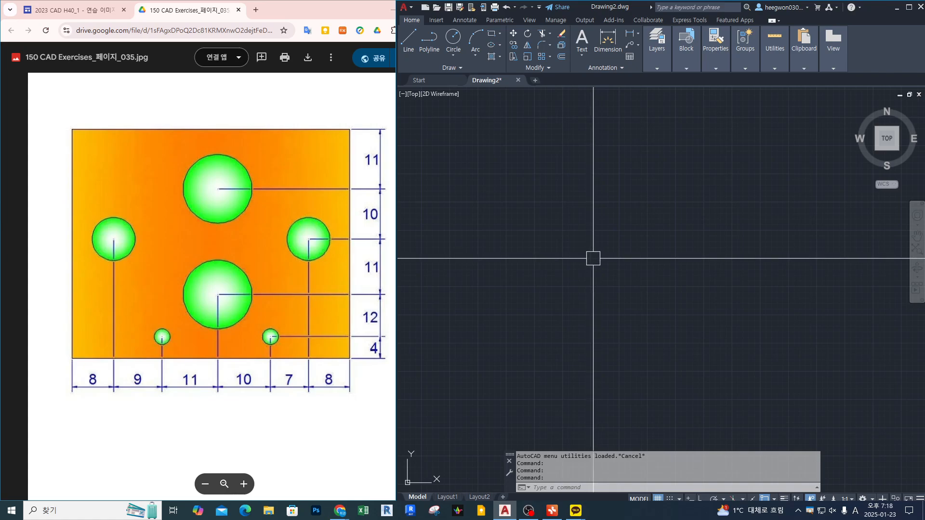
Draw a single vertical line with ortho mode turned on
text(l)
key(Return)
click(538, 373)
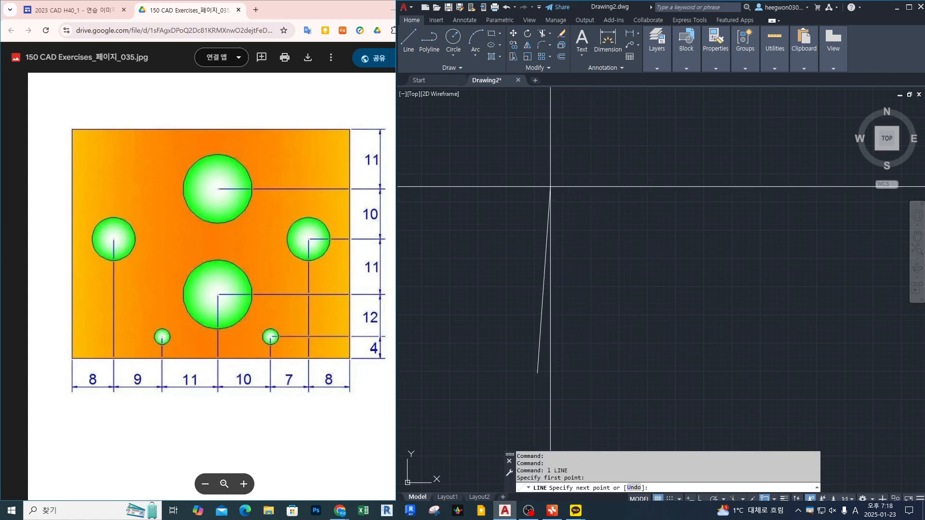
key(F8)
click(547, 184)
key(Escape)
key(Escape)
Set the lineweight of layer 0 to 0.30 mm in the layer properties and close the layer manager
mouse_move(657, 45)
click(657, 88)
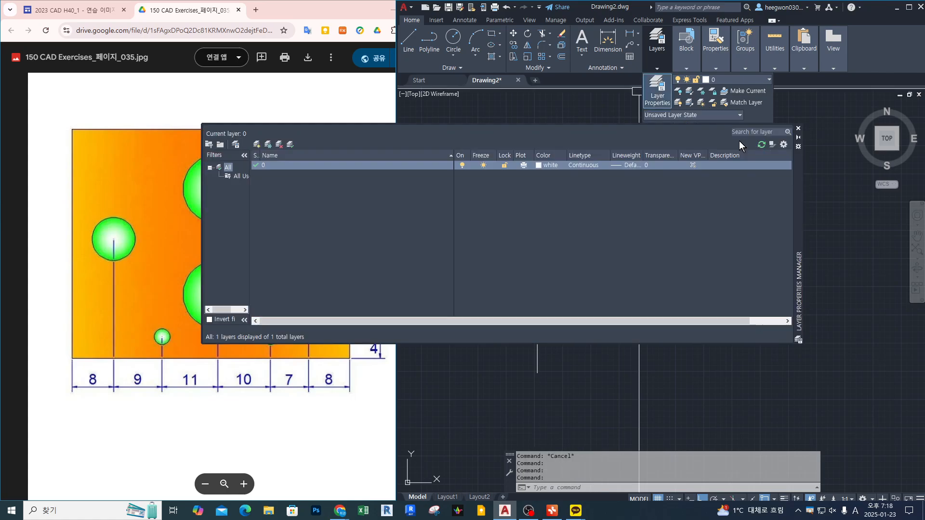
click(626, 165)
click(450, 268)
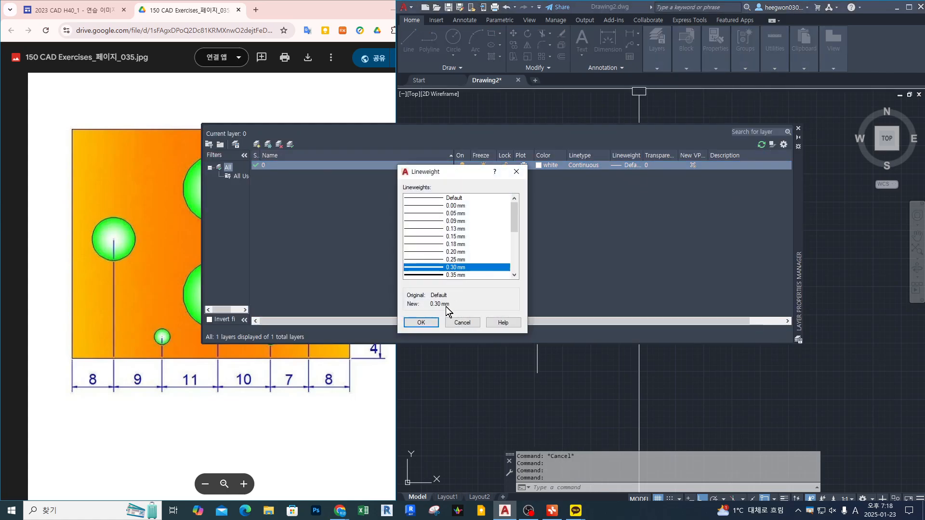
click(421, 322)
click(797, 130)
key(Escape)
key(Escape)
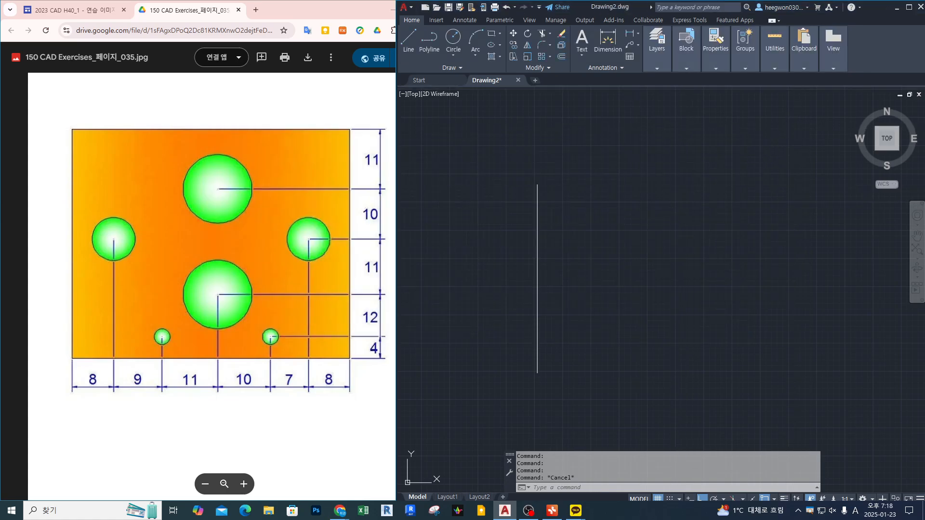
Turn on lineweight display so objects are shown with their layer's line thickness
click(784, 499)
click(732, 302)
middle_drag(698, 312, 714, 313)
click(714, 312)
Draw a shorter vertical line over the existing one, starting at its lower endpoint and ending just above its middle
text(l)
key(Return)
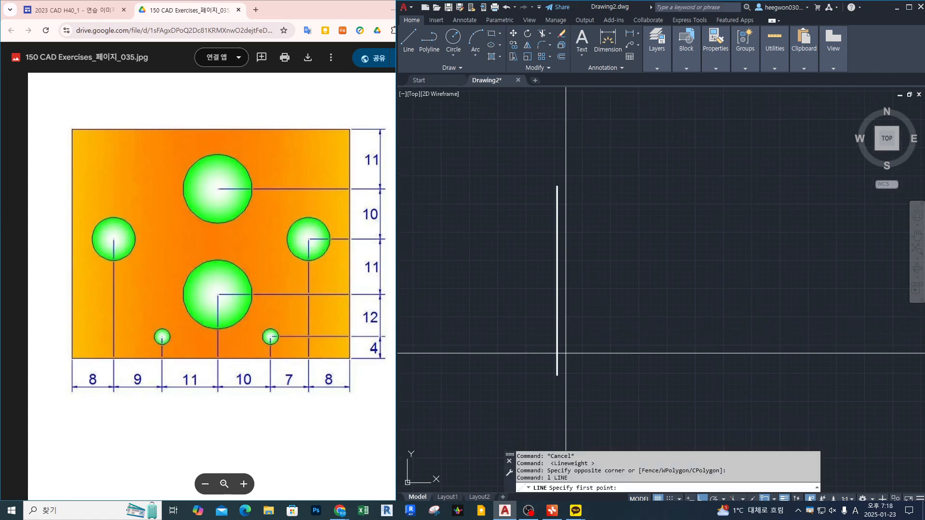
click(558, 375)
click(597, 272)
key(Escape)
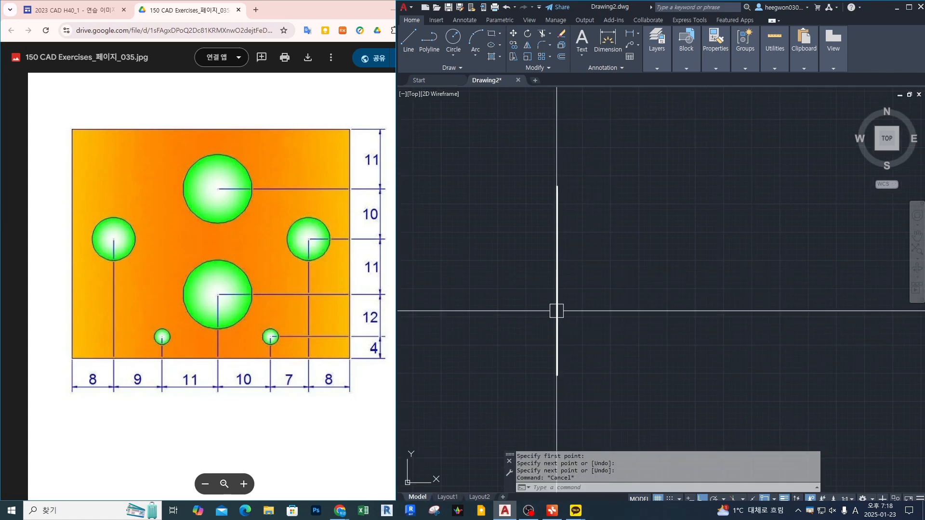
Move the shorter overlapping line horizontally to the right, clear of the longer line
click(557, 309)
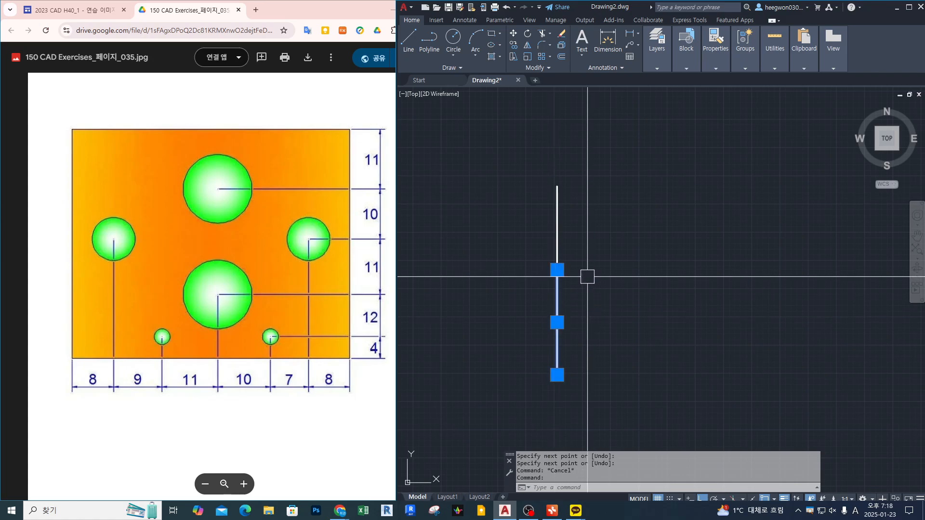
text(m)
key(Return)
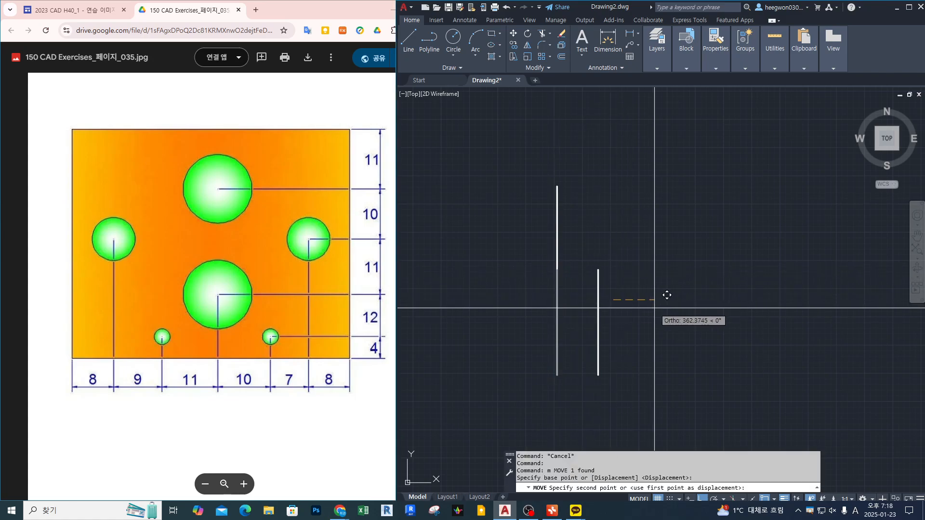
click(633, 312)
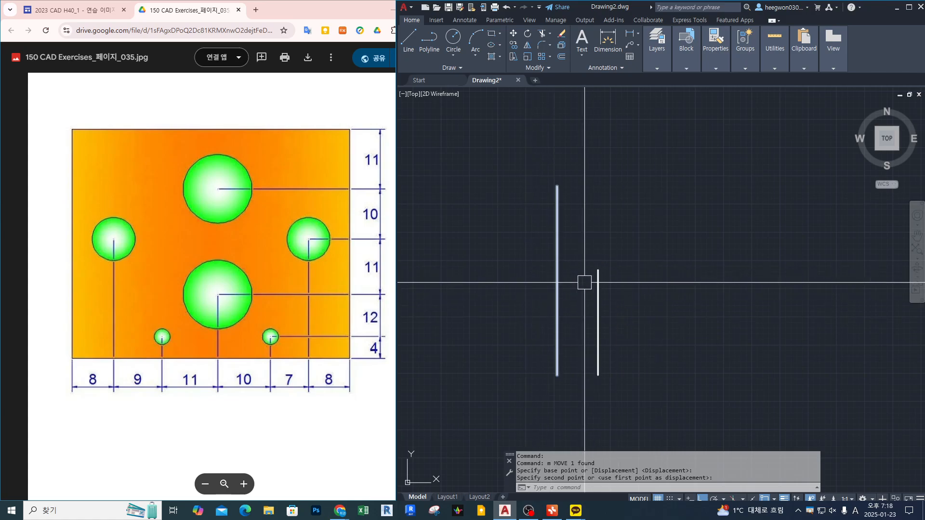
Erase both vertical lines from the drawing
text(e)
key(space)
click(681, 227)
click(514, 346)
key(space)
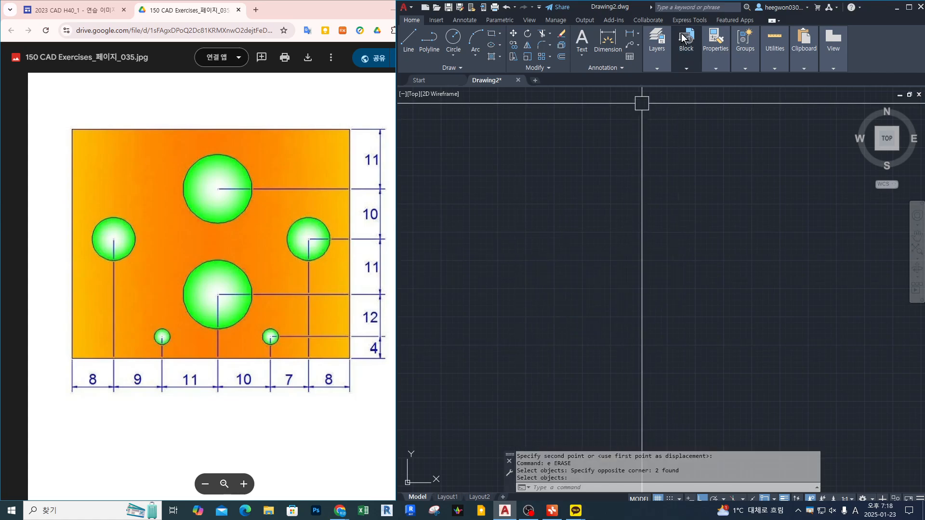
Switch to the browser and open the UOSARCH floor plan from the image search results for 도면
drag(614, 9, 446, 1)
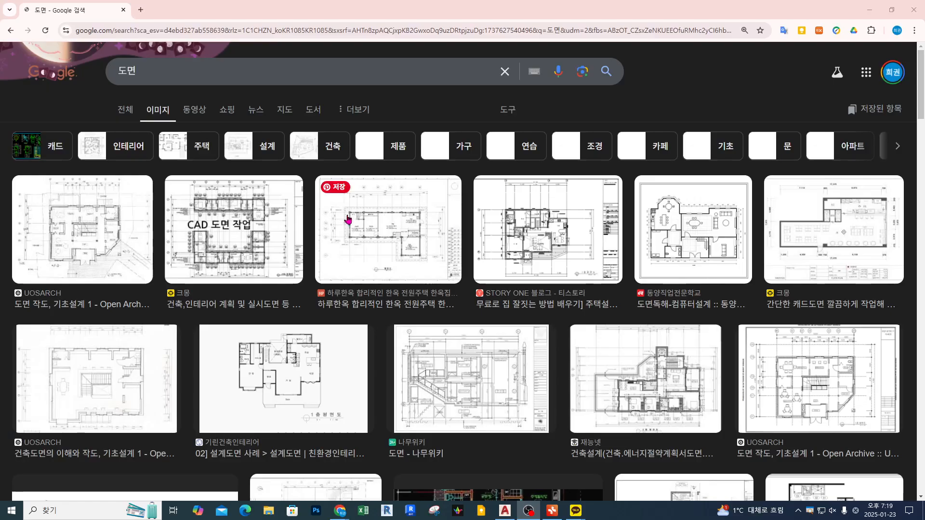
scroll(578, 243, down, 5)
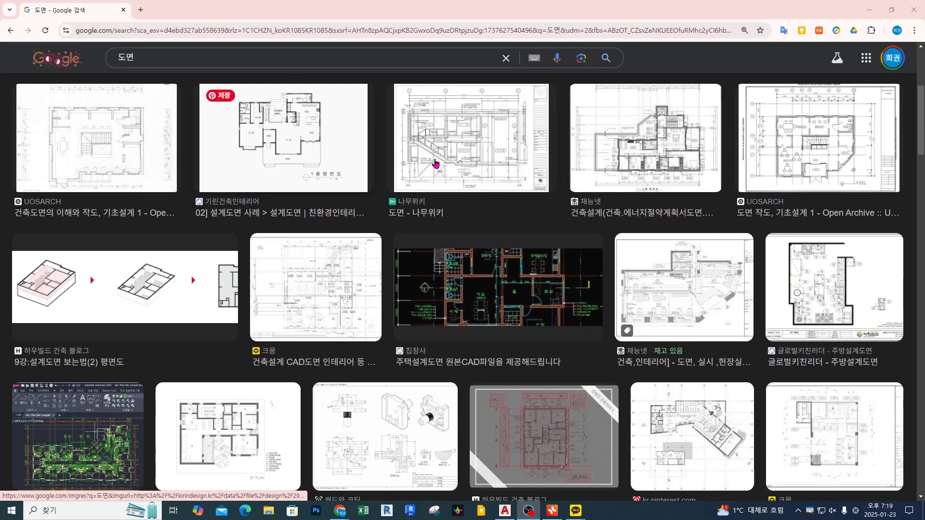
click(92, 143)
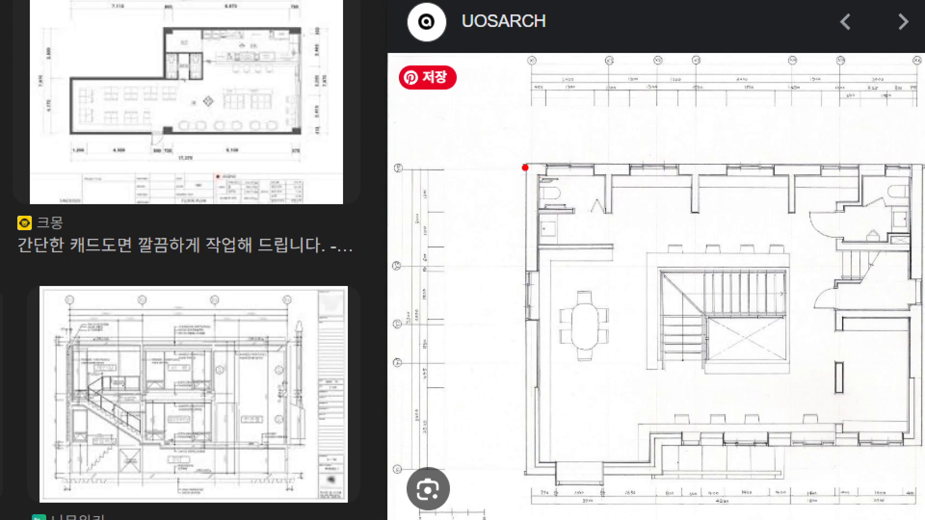
shift+drag(525, 163, 524, 267)
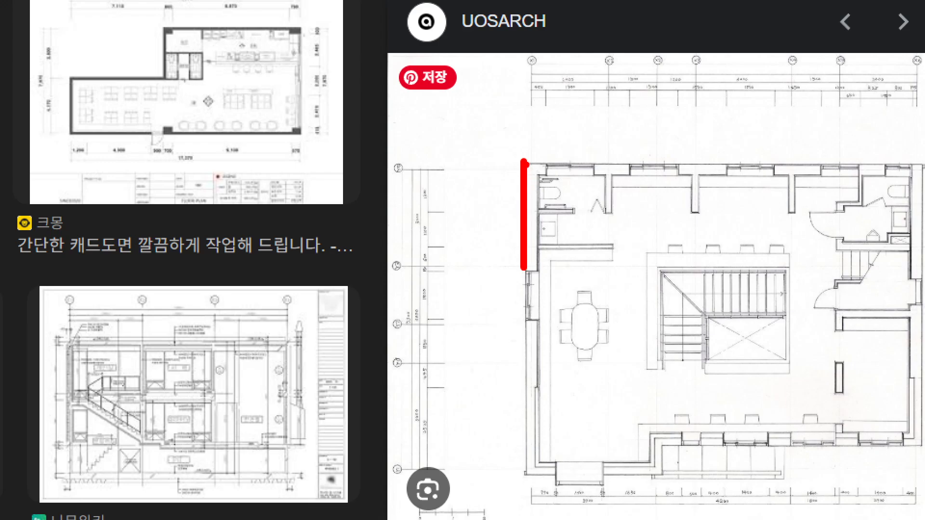
shift+drag(524, 162, 541, 162)
shift+drag(552, 259, 616, 260)
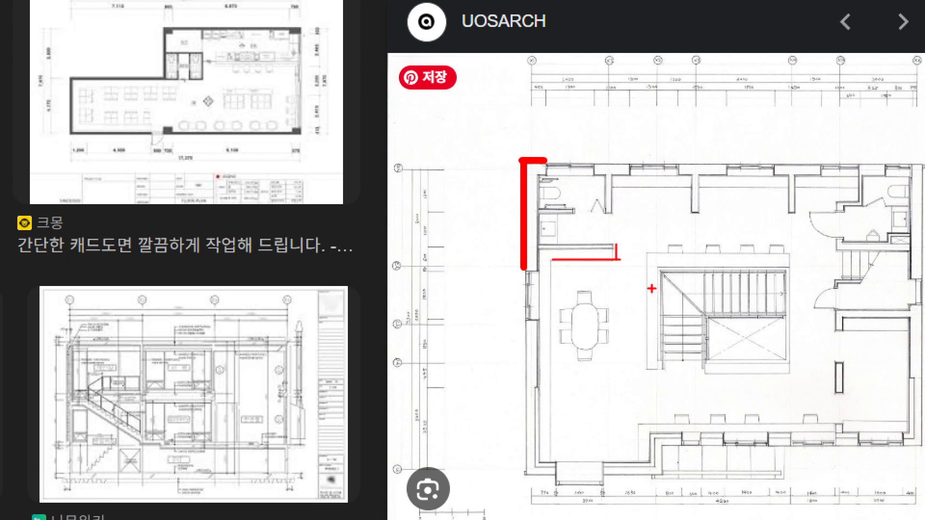
mouse_move(640, 316)
mouse_down()
mouse_move(449, 181)
mouse_move(727, 159)
mouse_move(661, 321)
mouse_up()
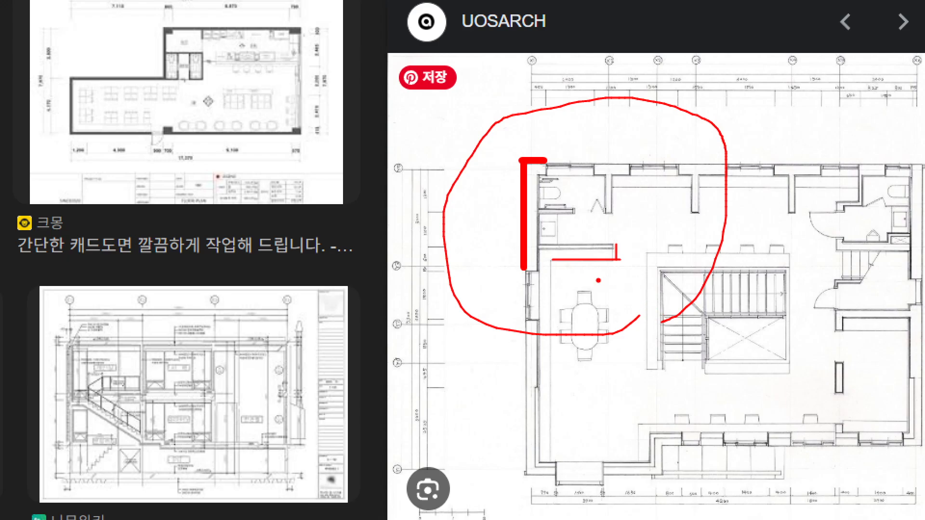
mouse_move(545, 209)
mouse_down()
mouse_move(510, 202)
mouse_move(538, 211)
mouse_up()
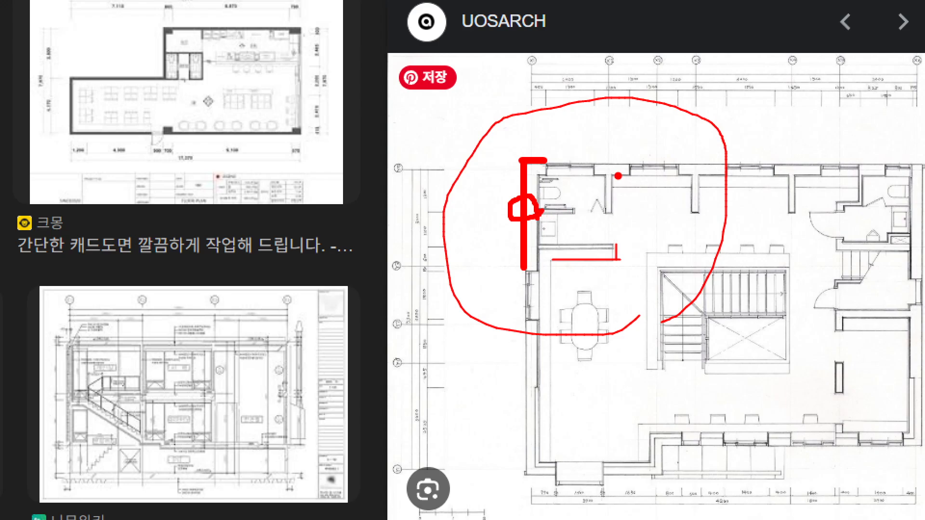
drag(624, 117, 625, 289)
click(625, 307)
drag(624, 322, 624, 396)
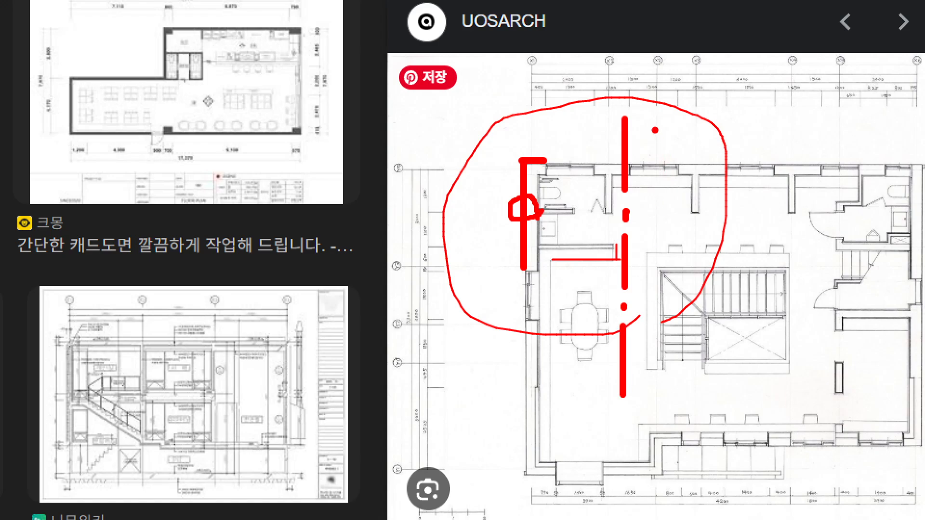
drag(656, 117, 659, 168)
drag(659, 179, 659, 189)
drag(662, 211, 664, 228)
click(672, 156)
shift+drag(693, 111, 698, 402)
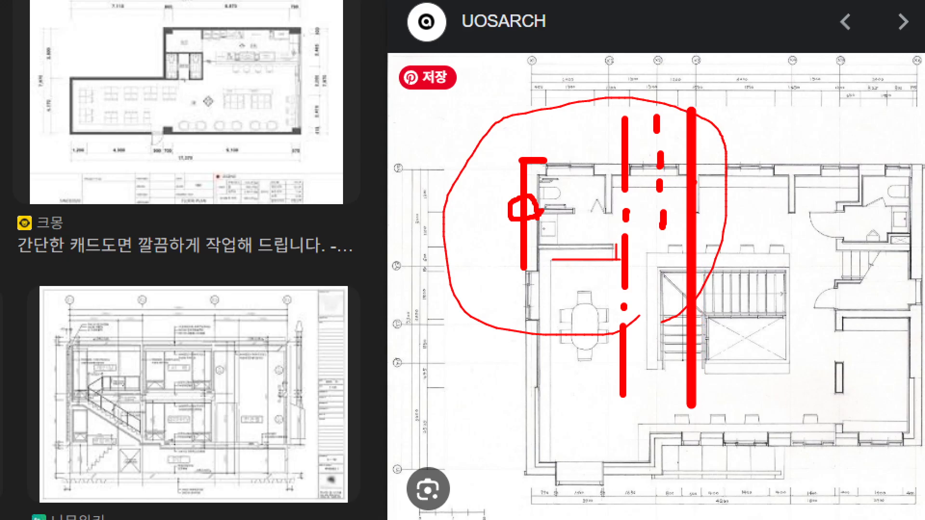
mouse_move(699, 198)
mouse_down()
mouse_move(687, 129)
mouse_move(667, 226)
mouse_up()
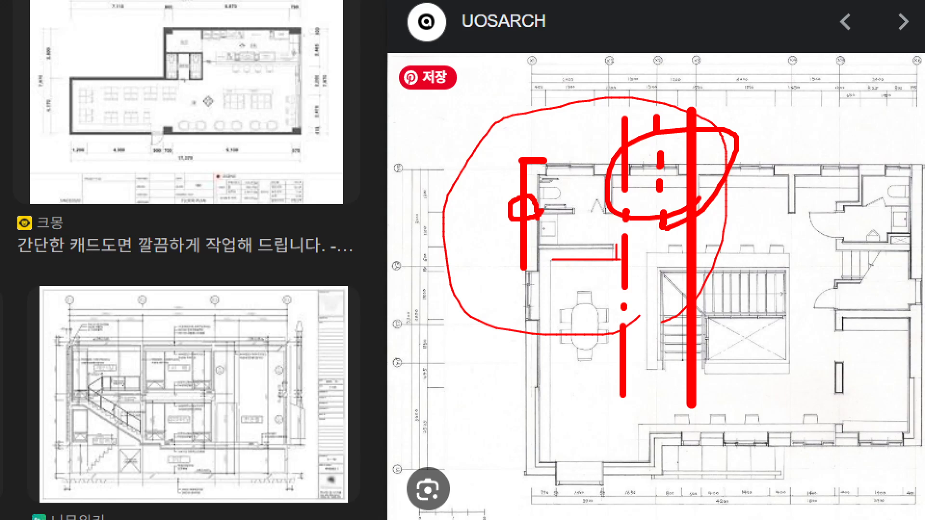
key(Escape)
Switch back to the empty AutoCAD drawing, with no command active
mouse_move(520, 4)
mouse_down()
mouse_move(574, 44)
mouse_move(924, 58)
mouse_up()
click(632, 188)
key(Escape)
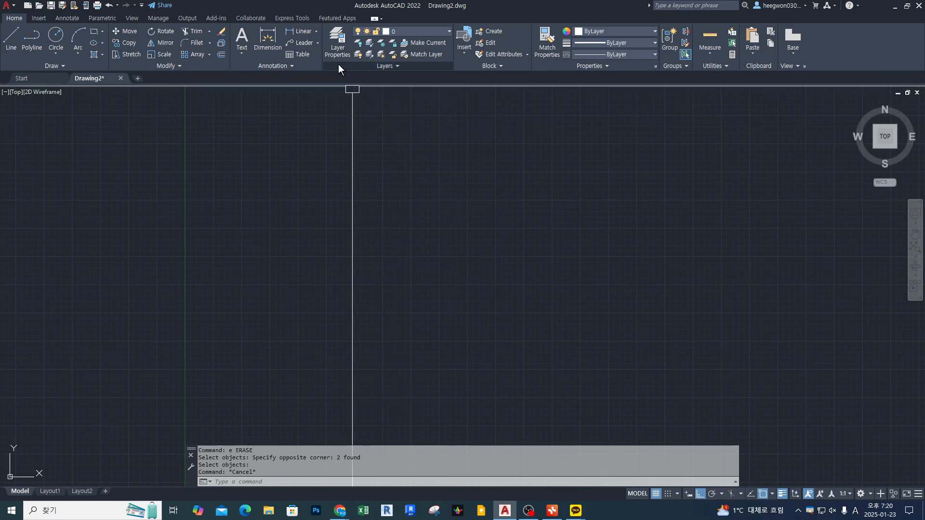
key(ctrl+2)
ctrl+drag(312, 68, 354, 16)
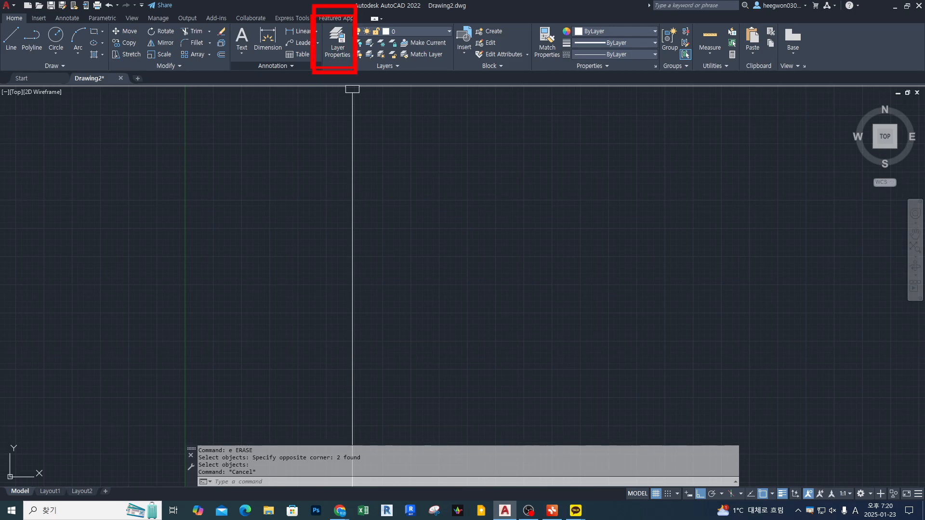
key(Escape)
key(Escape)
key(ctrl+2)
text(t)
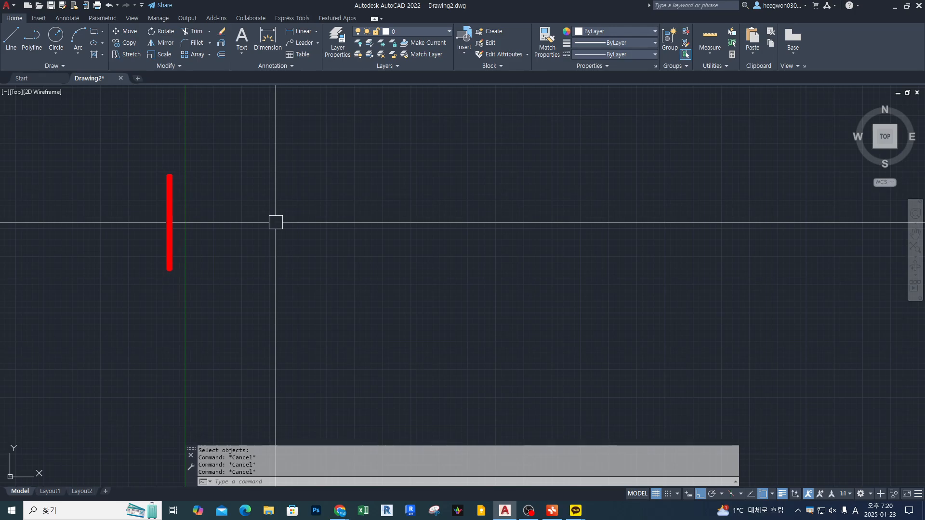
text(layer)
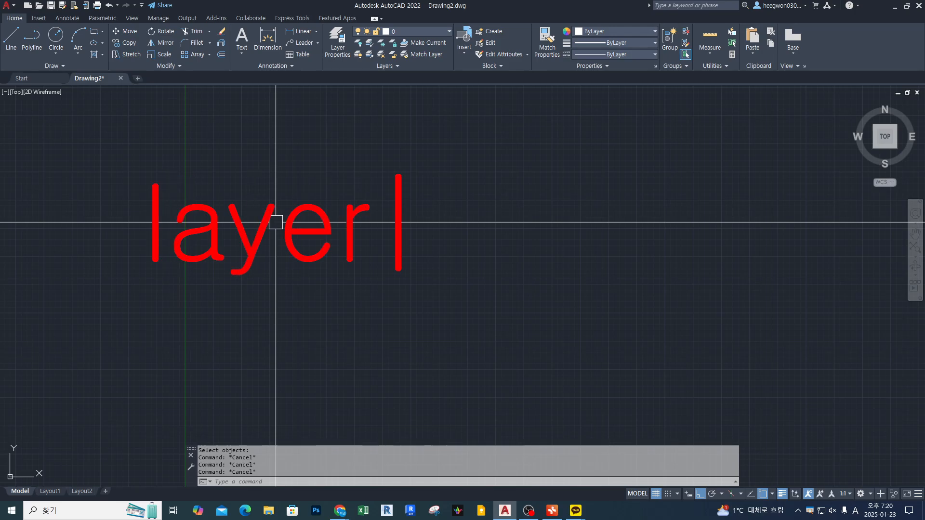
key(Escape)
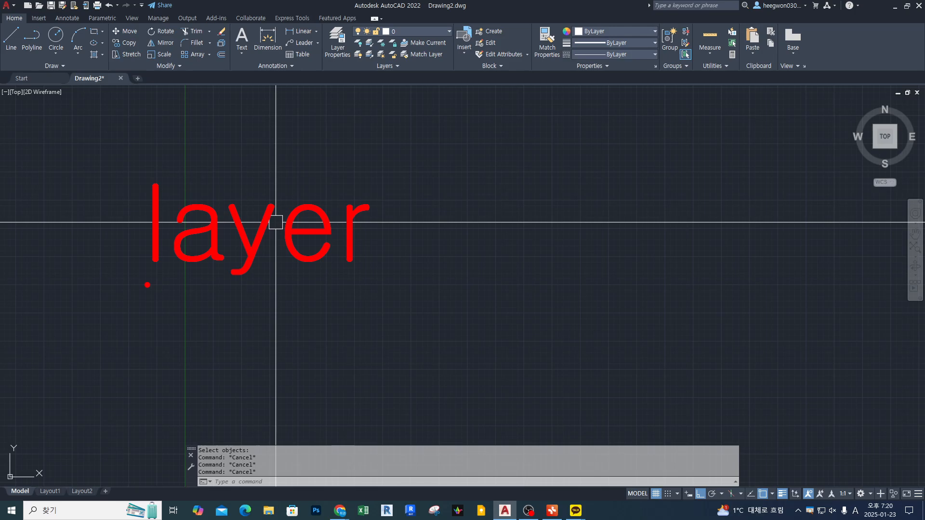
shift+drag(129, 285, 345, 284)
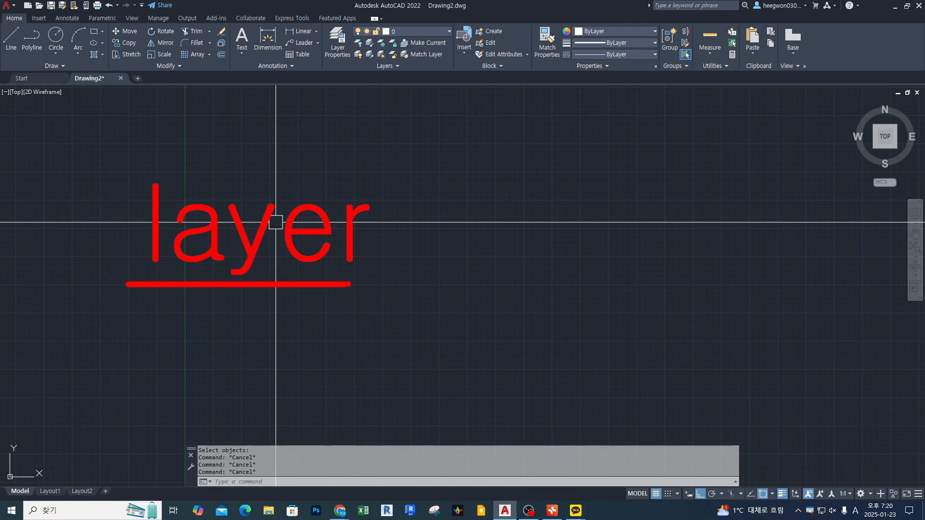
mouse_move(408, 253)
mouse_down()
mouse_move(374, 287)
mouse_move(394, 288)
mouse_up()
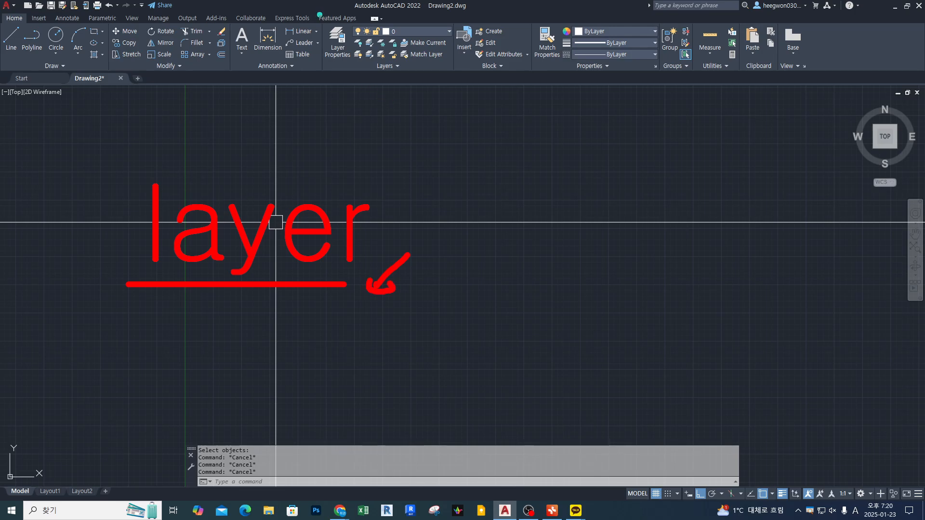
ctrl+drag(317, 11, 357, 79)
mouse_move(302, 110)
mouse_down()
mouse_move(312, 120)
mouse_move(328, 87)
mouse_move(318, 93)
mouse_move(333, 91)
mouse_up()
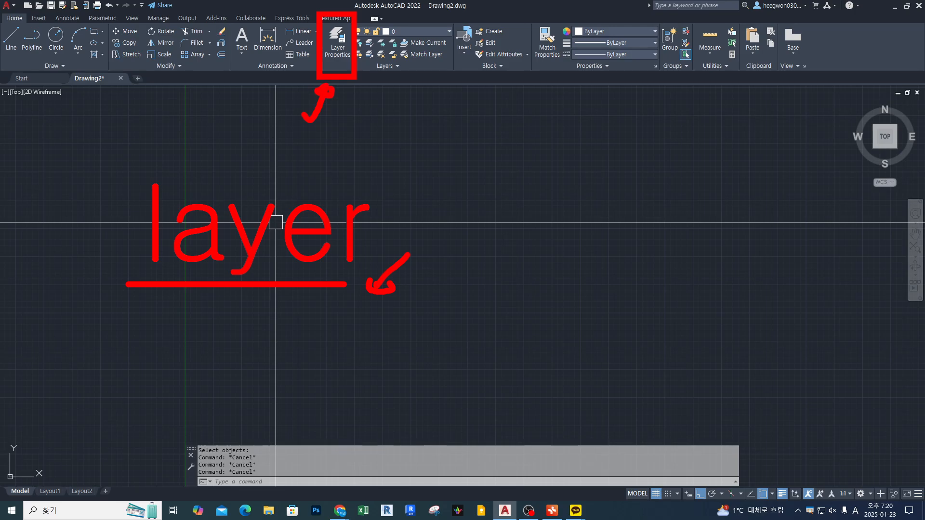
key(Escape)
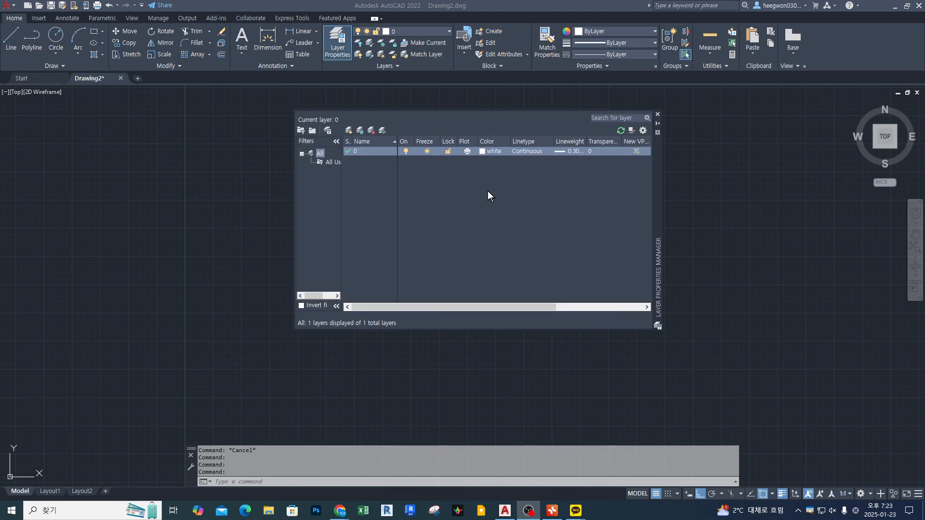
click(487, 190)
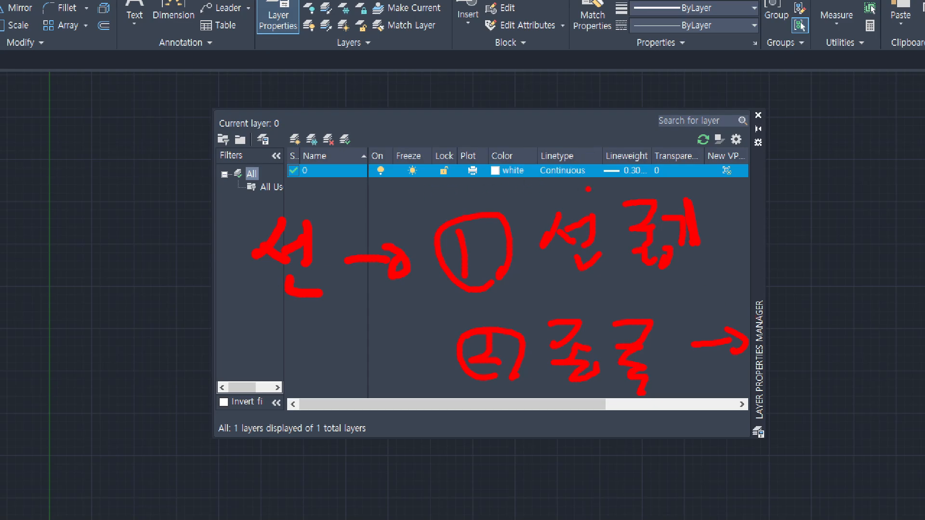
drag(543, 190, 588, 160)
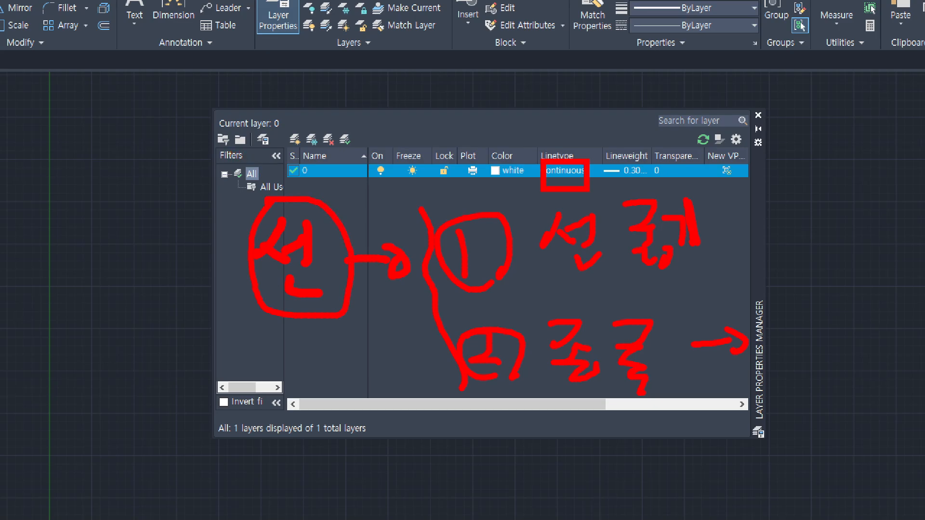
mouse_move(207, 414)
mouse_down()
mouse_move(425, 470)
mouse_move(407, 455)
mouse_up()
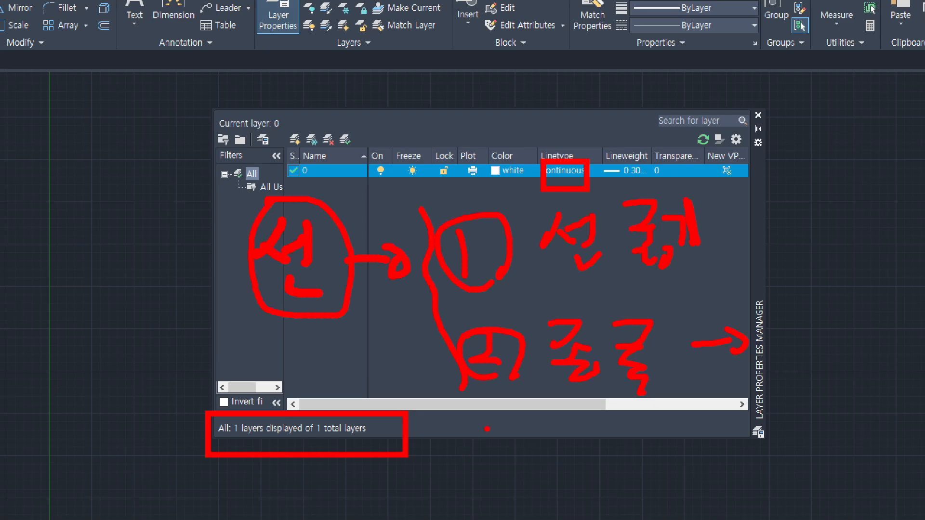
mouse_move(487, 429)
mouse_down()
mouse_move(455, 446)
mouse_move(485, 440)
mouse_up()
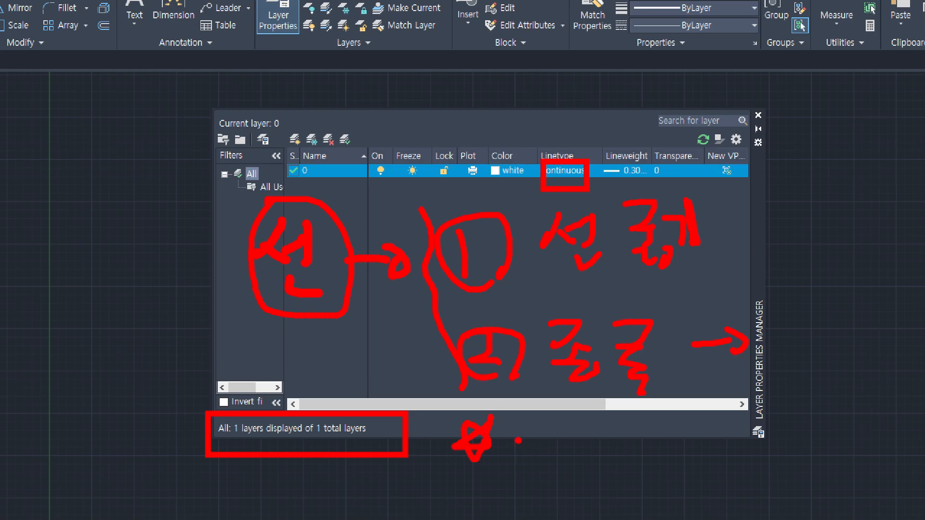
drag(460, 158, 419, 217)
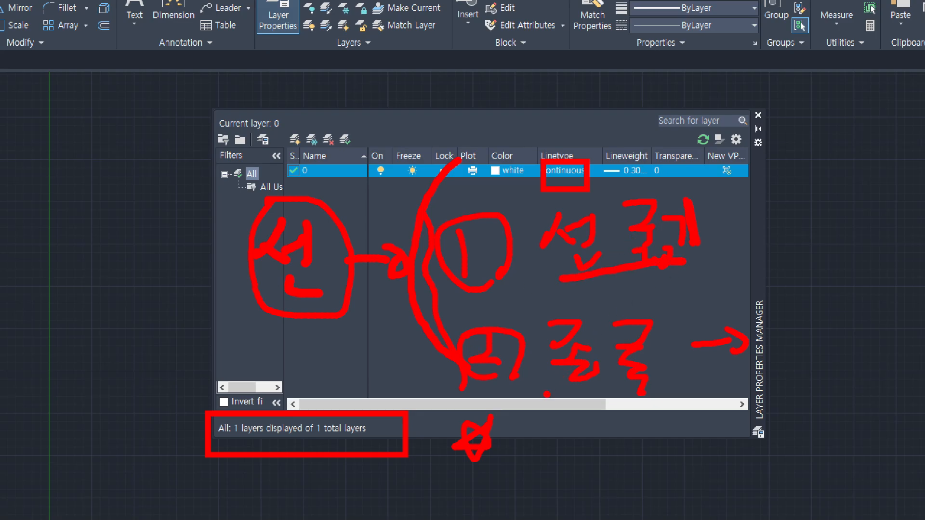
drag(547, 394, 684, 398)
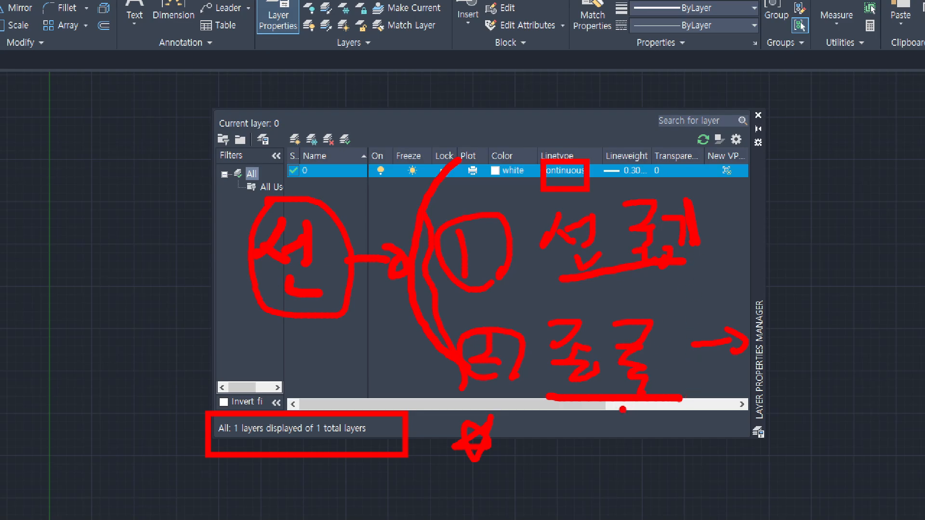
mouse_move(574, 431)
mouse_down()
mouse_move(587, 466)
mouse_move(614, 439)
mouse_move(600, 493)
mouse_move(620, 472)
mouse_move(648, 470)
mouse_up()
drag(648, 446, 659, 501)
drag(558, 506, 686, 519)
drag(701, 436, 698, 510)
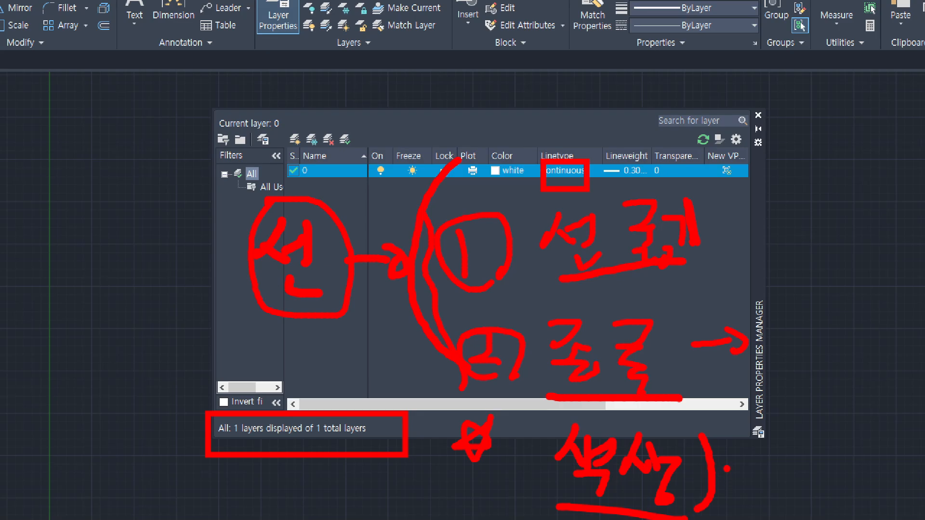
drag(715, 464, 736, 462)
mouse_move(718, 474)
mouse_down()
mouse_move(745, 472)
mouse_move(748, 457)
mouse_move(759, 465)
mouse_move(841, 453)
mouse_up()
key(Escape)
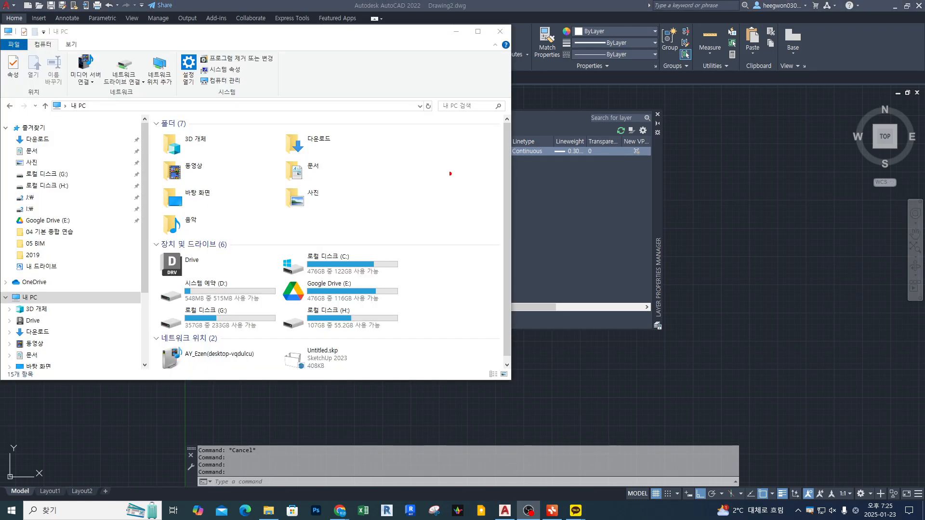
key(ctrl+2)
drag(415, 123, 409, 182)
mouse_move(452, 133)
mouse_down()
mouse_move(442, 173)
mouse_move(473, 174)
mouse_up()
mouse_move(523, 132)
mouse_down()
mouse_move(520, 153)
mouse_move(539, 153)
mouse_up()
drag(544, 140, 565, 157)
mouse_move(601, 132)
mouse_down()
mouse_move(623, 131)
mouse_move(606, 182)
mouse_up()
mouse_move(667, 156)
mouse_down()
mouse_move(758, 164)
mouse_move(742, 170)
mouse_up()
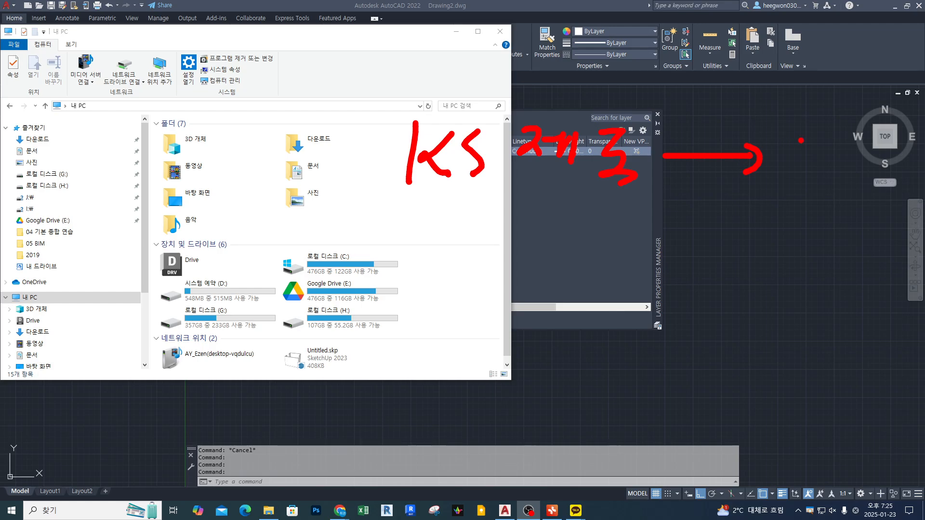
mouse_move(802, 140)
mouse_down()
mouse_move(772, 172)
mouse_move(819, 174)
mouse_up()
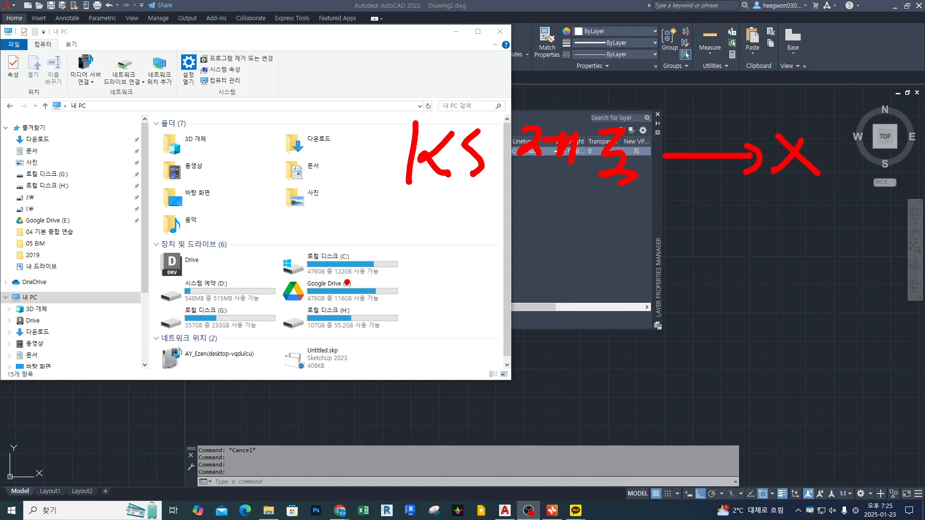
drag(338, 365, 379, 355)
mouse_move(440, 236)
mouse_down()
mouse_move(441, 263)
mouse_move(474, 246)
mouse_up()
drag(474, 232, 474, 256)
drag(461, 258, 569, 263)
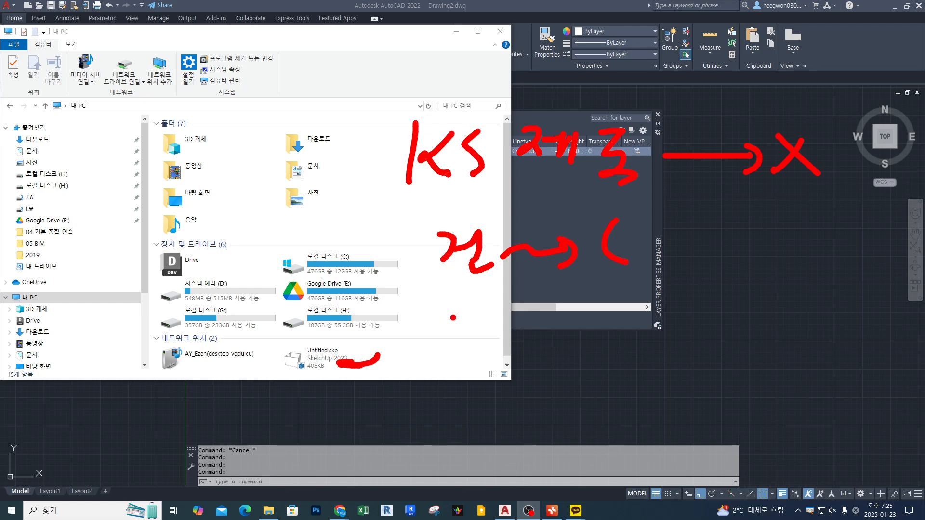
drag(452, 307, 471, 305)
mouse_move(453, 316)
mouse_down()
mouse_move(449, 336)
mouse_move(465, 345)
mouse_up()
drag(509, 333, 579, 317)
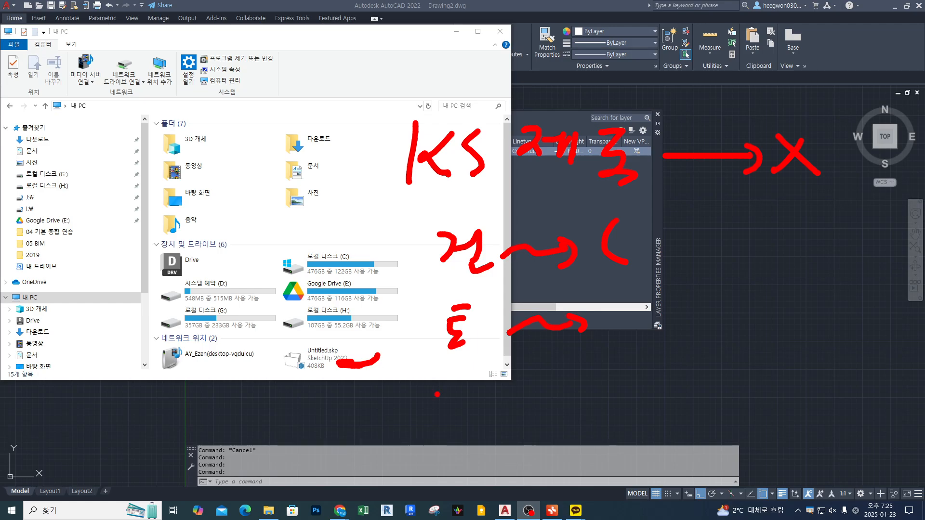
mouse_move(444, 393)
mouse_down()
mouse_move(463, 418)
mouse_move(479, 420)
mouse_up()
mouse_move(510, 418)
mouse_down()
mouse_move(518, 408)
mouse_move(594, 407)
mouse_move(581, 424)
mouse_up()
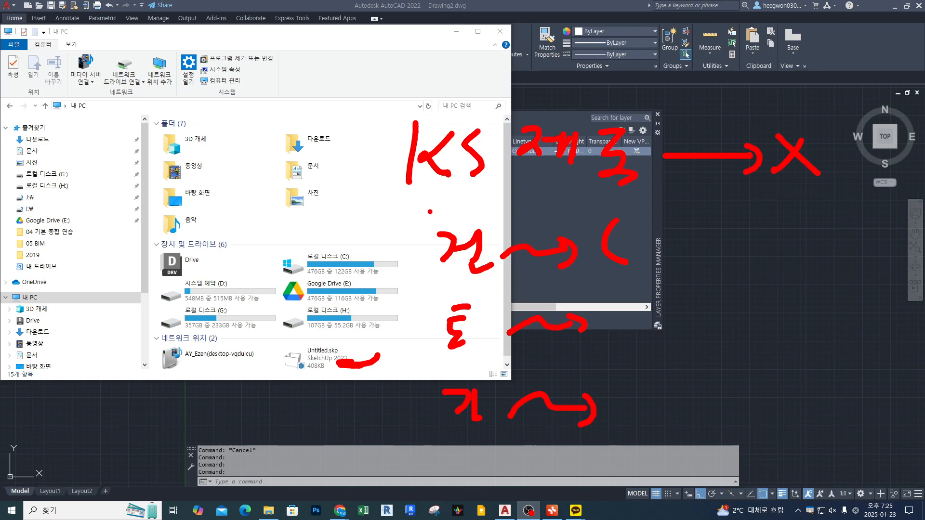
drag(430, 216, 435, 431)
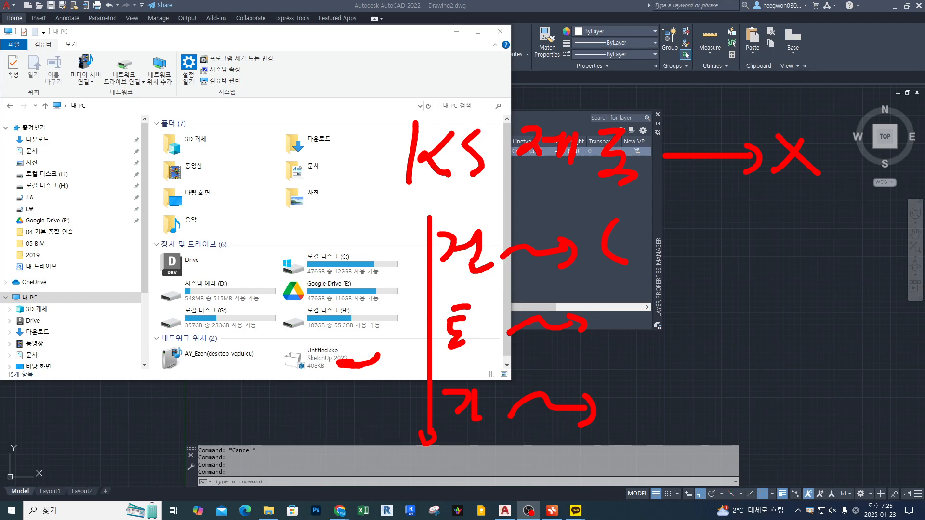
key(Escape)
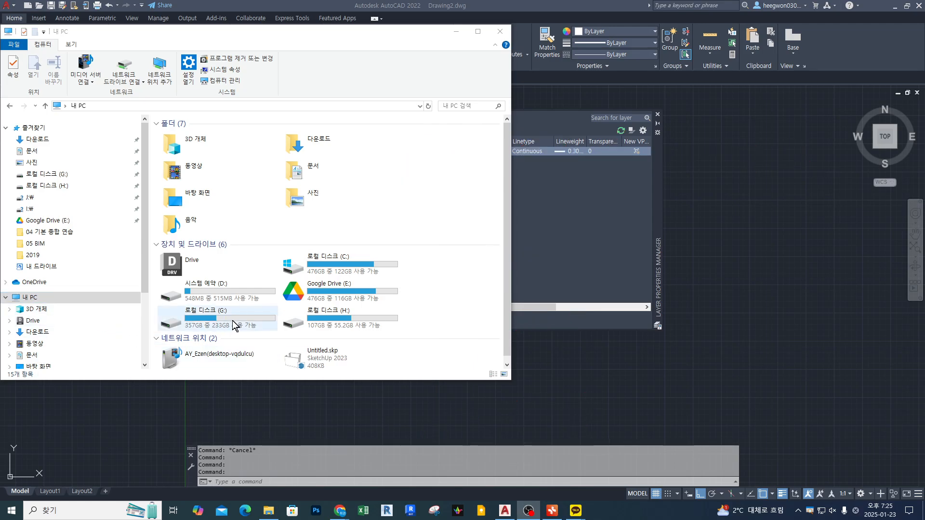
Open 01-건축도면 공동표준지침 1.1.pdf from the 00 건축도면공동표준화지침_1.1_(배포판) folder inside 00 각종 설계 기준 on Google Drive (E:)
double_click(369, 307)
click(68, 336)
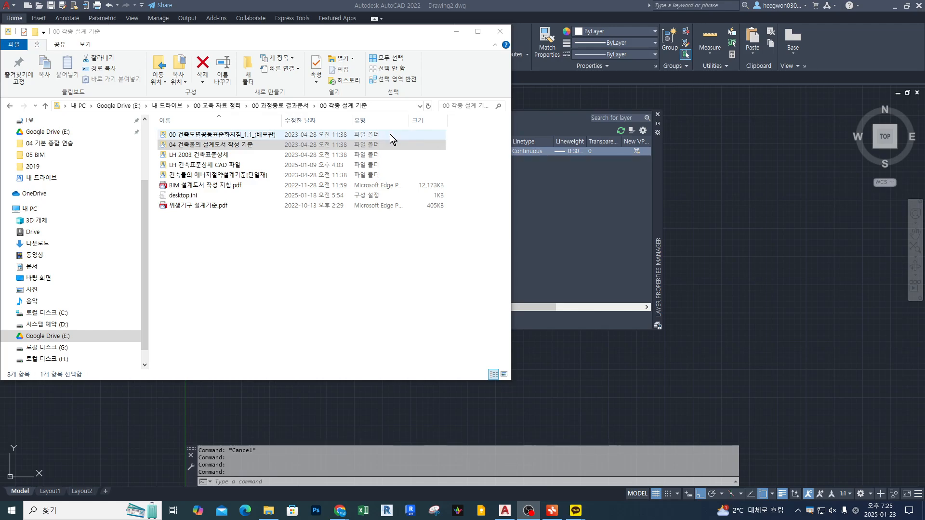
double_click(187, 144)
double_click(211, 140)
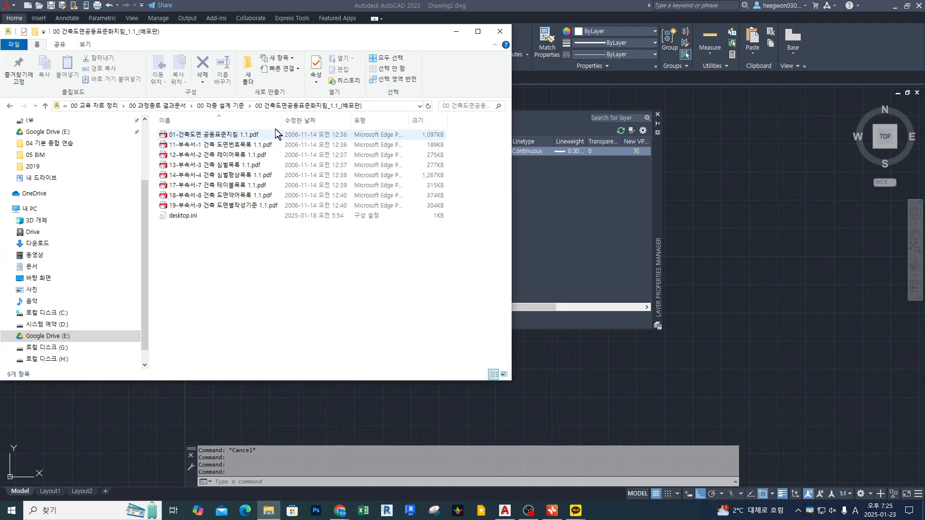
drag(283, 120, 341, 121)
double_click(204, 136)
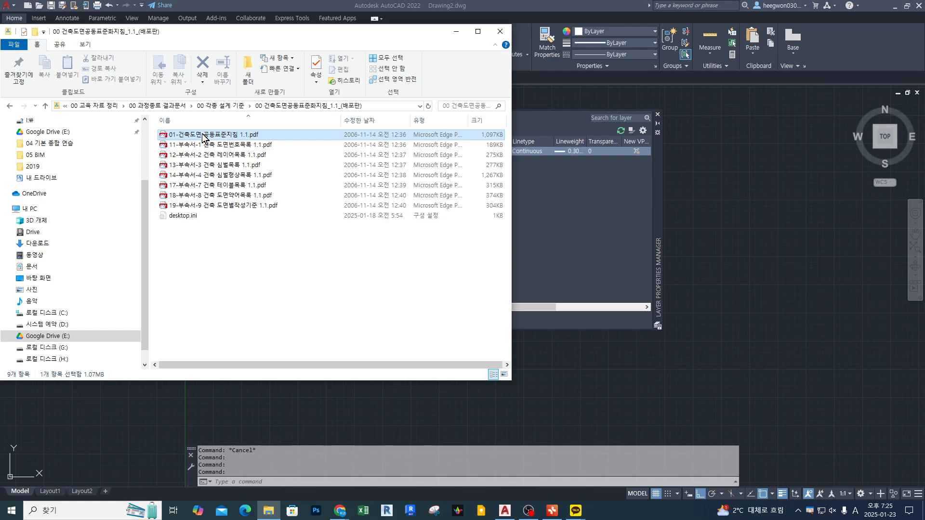
click(619, 144)
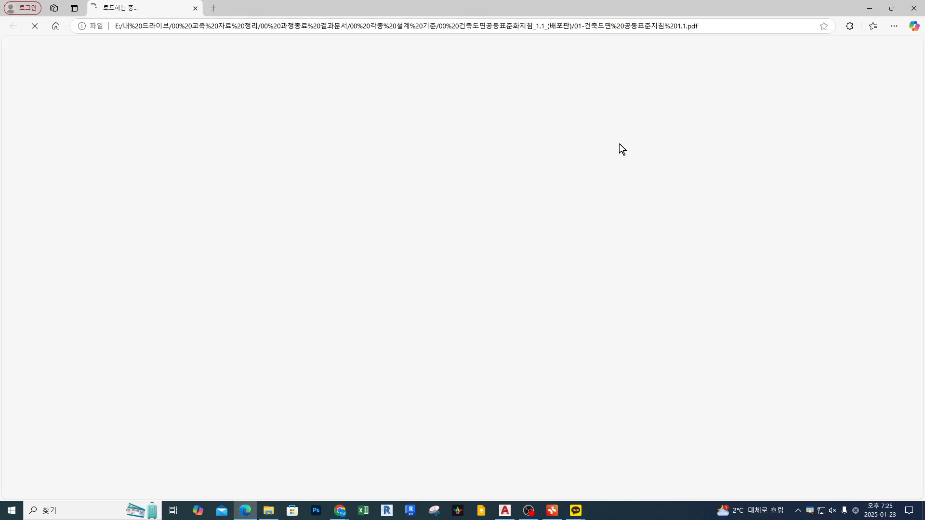
Look through the drawing standard PDF for section 2.8 on colours and line thickness (색상과 선의 굵기)
scroll(617, 164, down, 5)
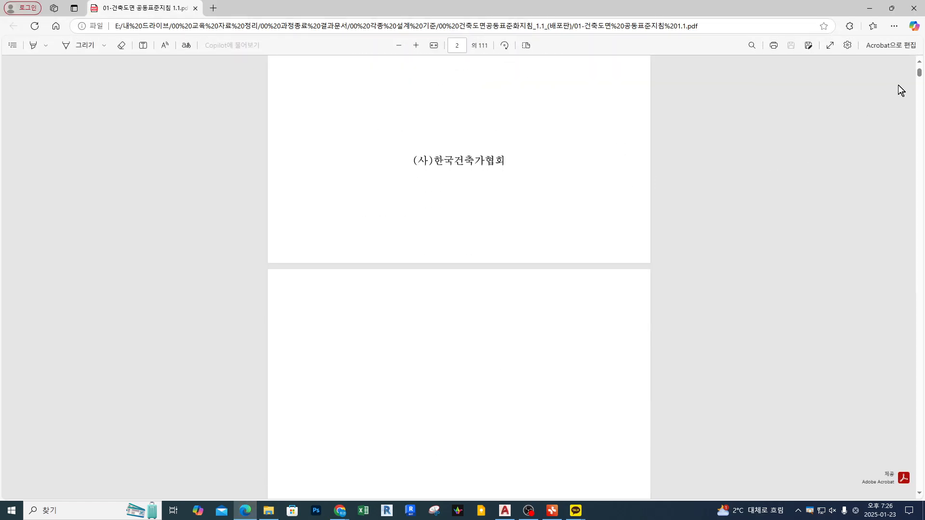
drag(920, 74, 922, 208)
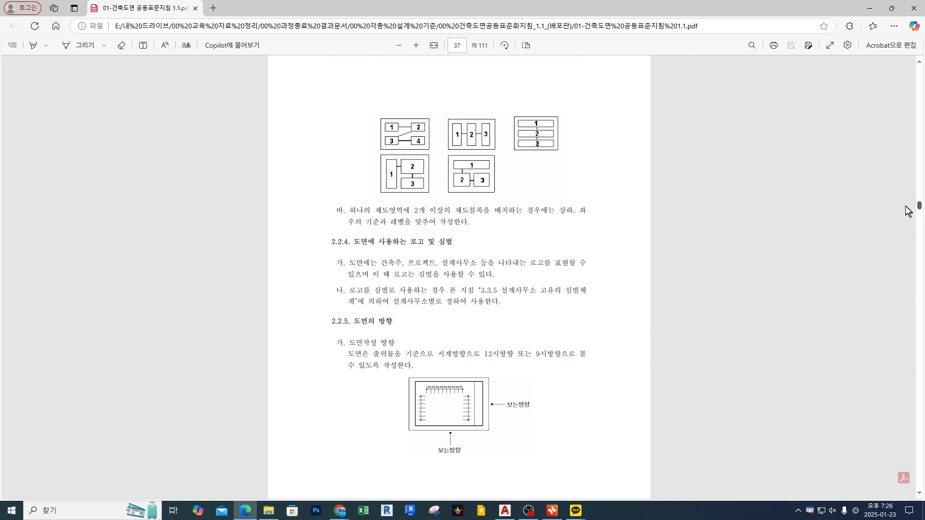
ctrl+scroll(562, 172, up, 3)
scroll(578, 178, down, 10)
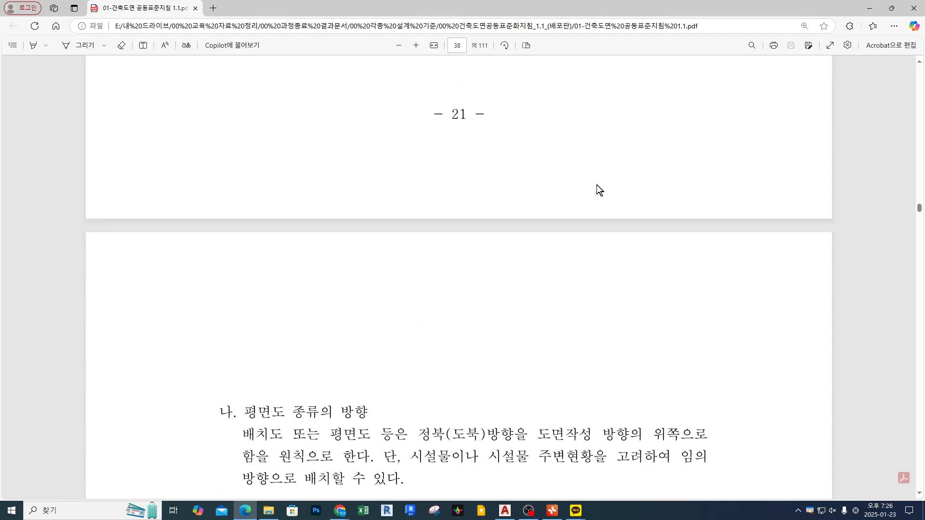
scroll(606, 163, down, 15)
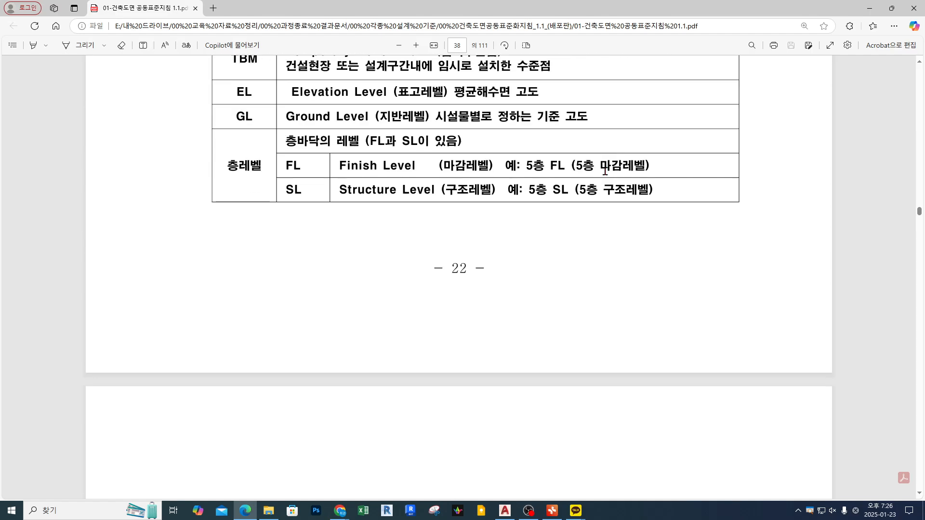
scroll(607, 182, down, 20)
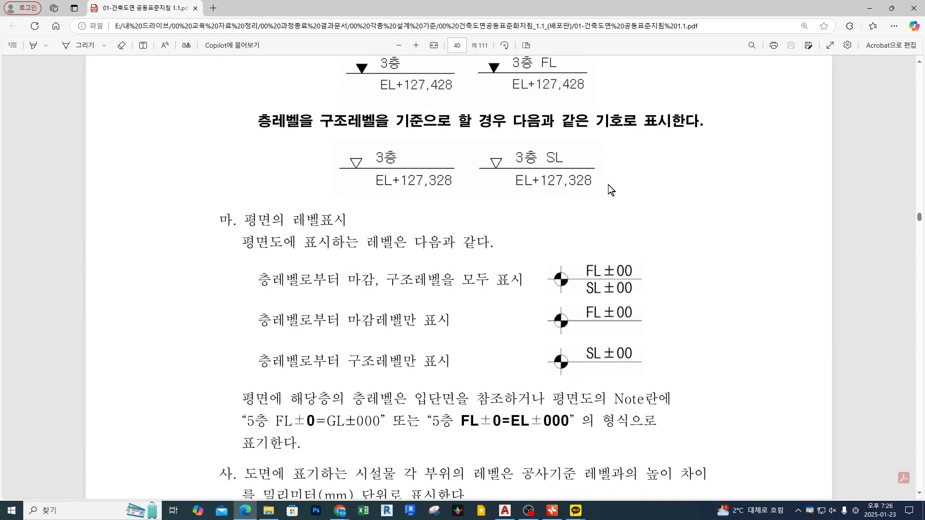
scroll(610, 187, down, 20)
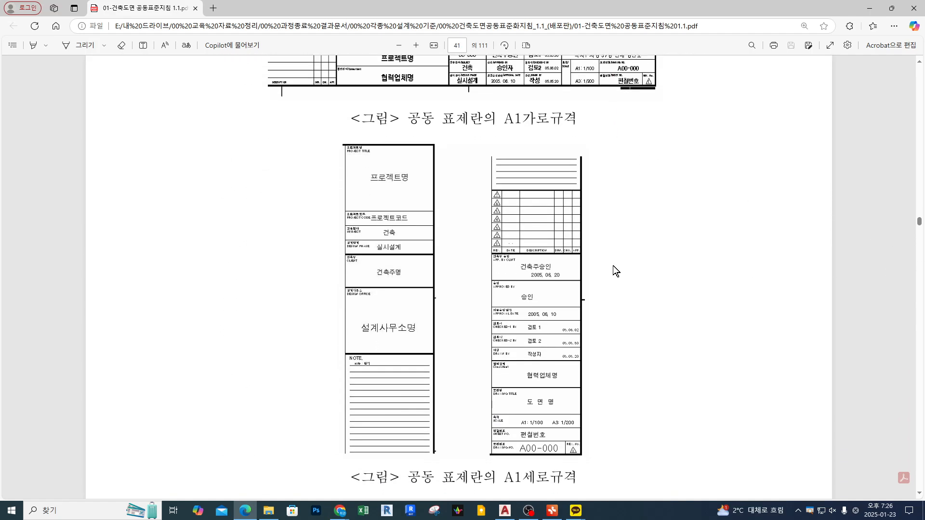
ctrl+scroll(527, 268, down, 5)
scroll(538, 222, down, 10)
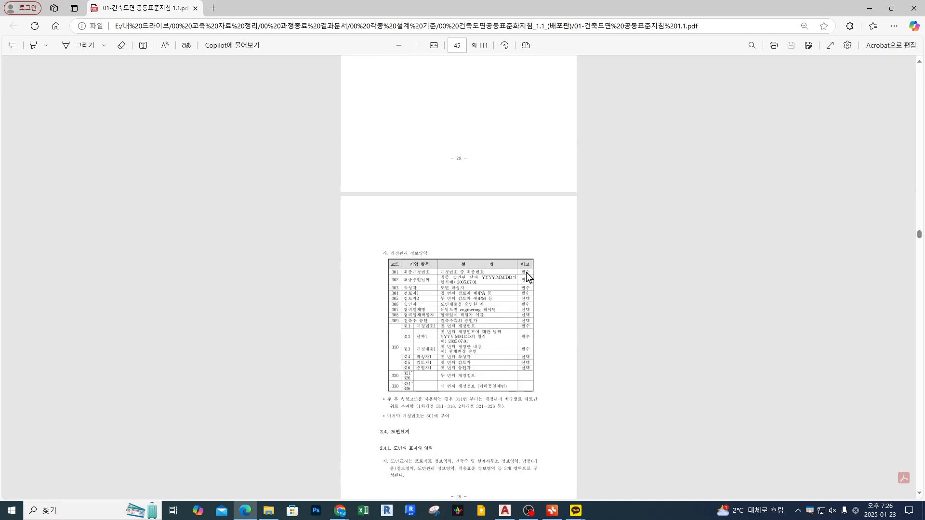
scroll(520, 275, up, 3)
ctrl+scroll(504, 265, up, 3)
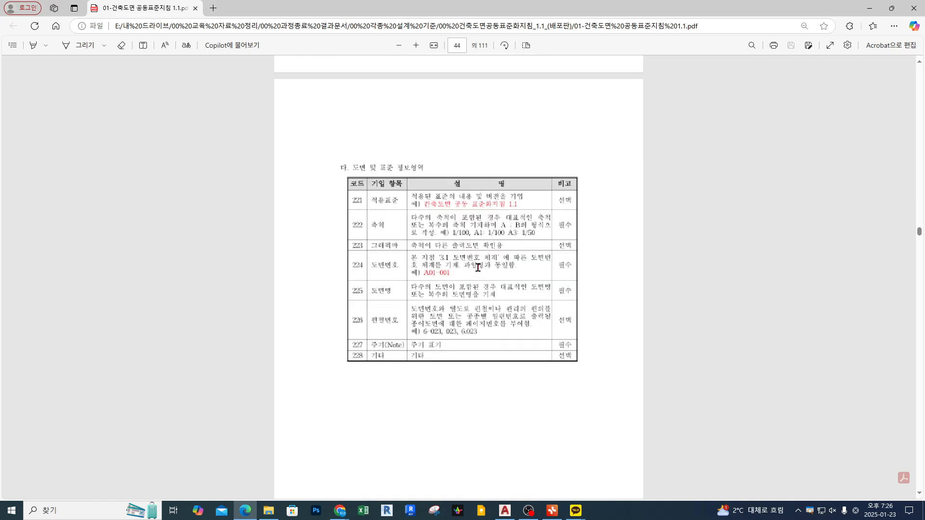
scroll(535, 241, down, 20)
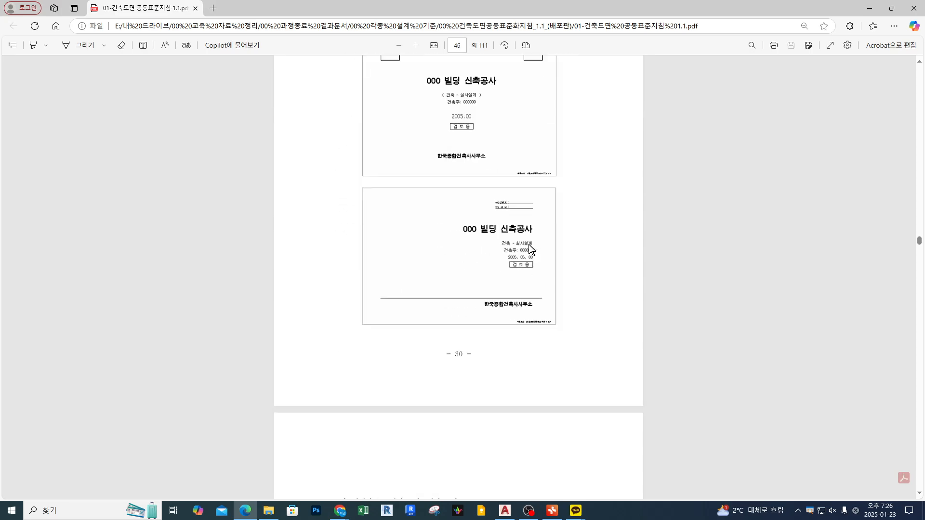
scroll(528, 244, down, 10)
scroll(597, 258, up, 3)
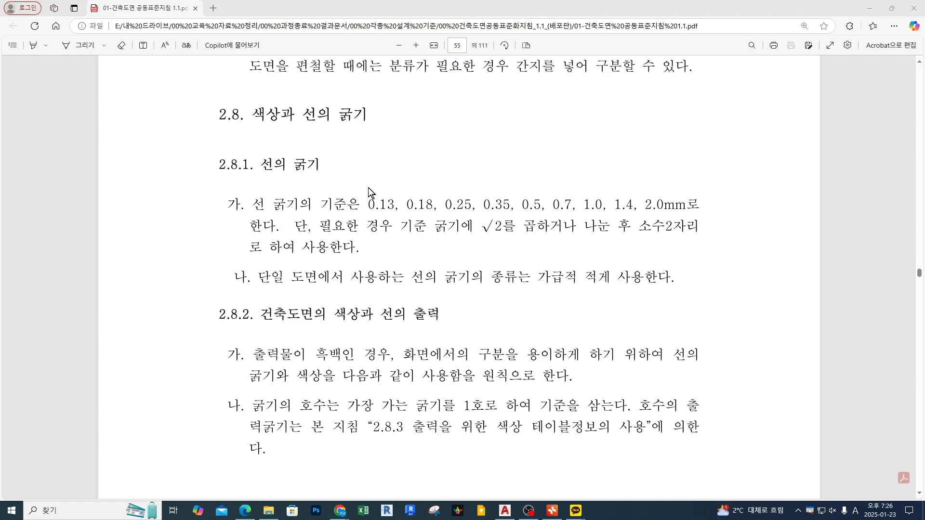
Examine the table of colour numbers, thickness grades and uses on page 56, especially the Red and Yellow rows
scroll(469, 174, down, 10)
scroll(470, 175, down, 7)
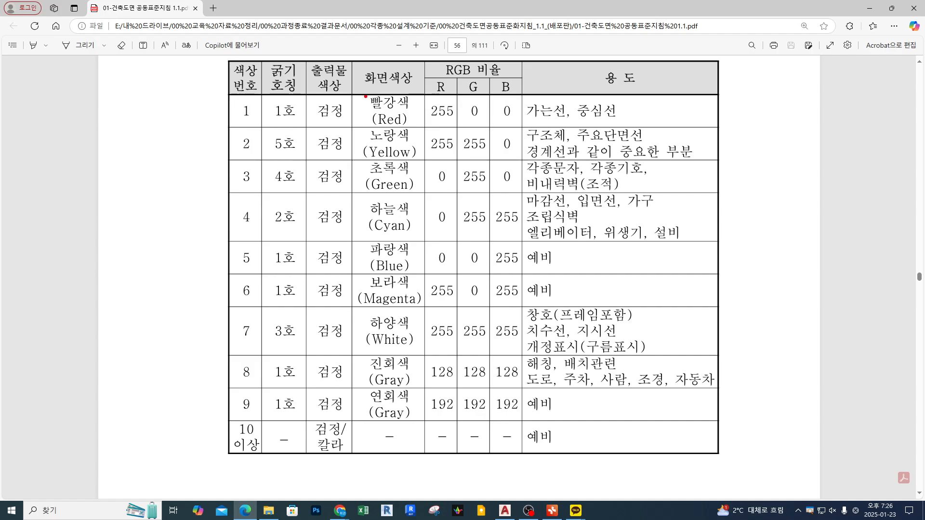
drag(531, 122, 566, 124)
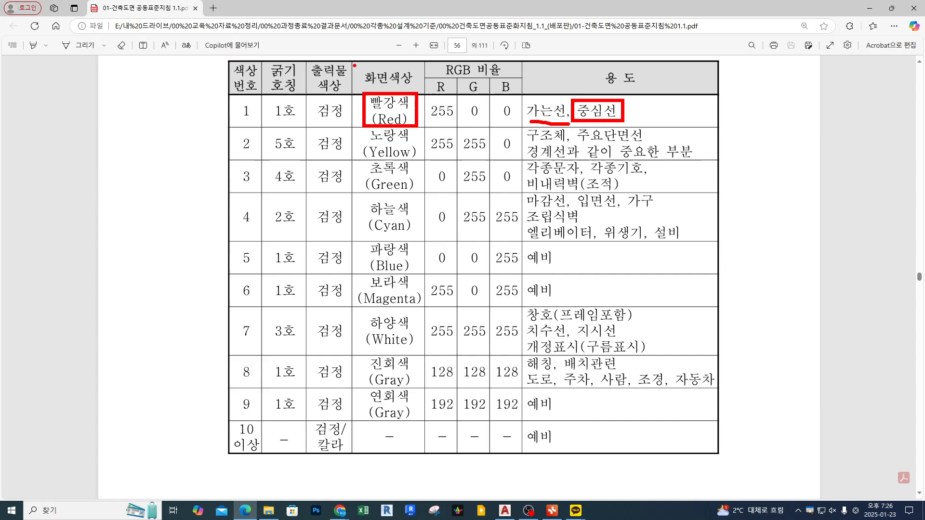
drag(360, 57, 372, 58)
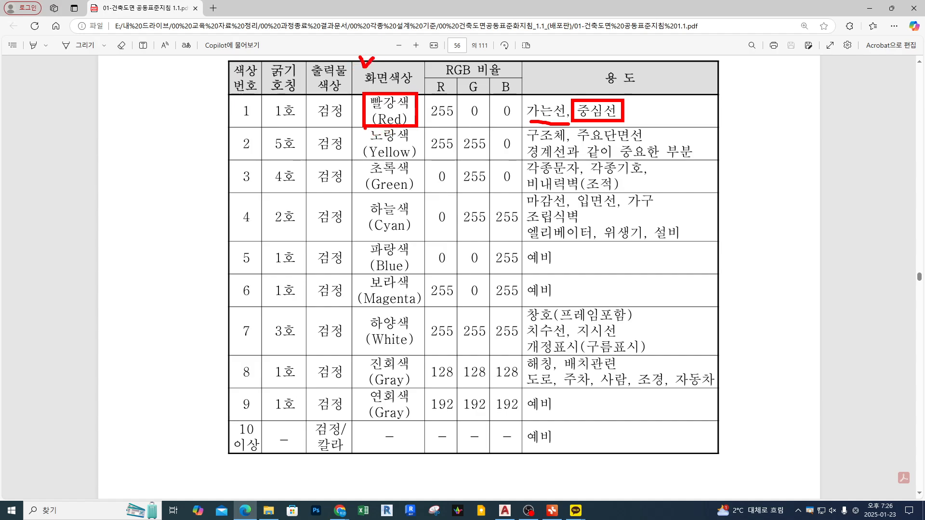
drag(365, 128, 413, 161)
drag(527, 143, 642, 143)
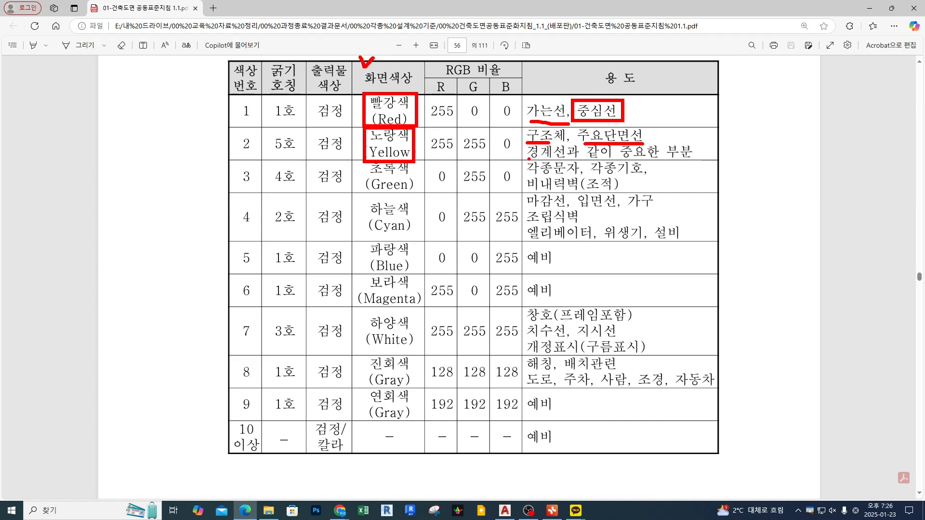
drag(527, 159, 699, 158)
mouse_move(644, 164)
mouse_down()
mouse_move(684, 138)
mouse_move(672, 169)
mouse_up()
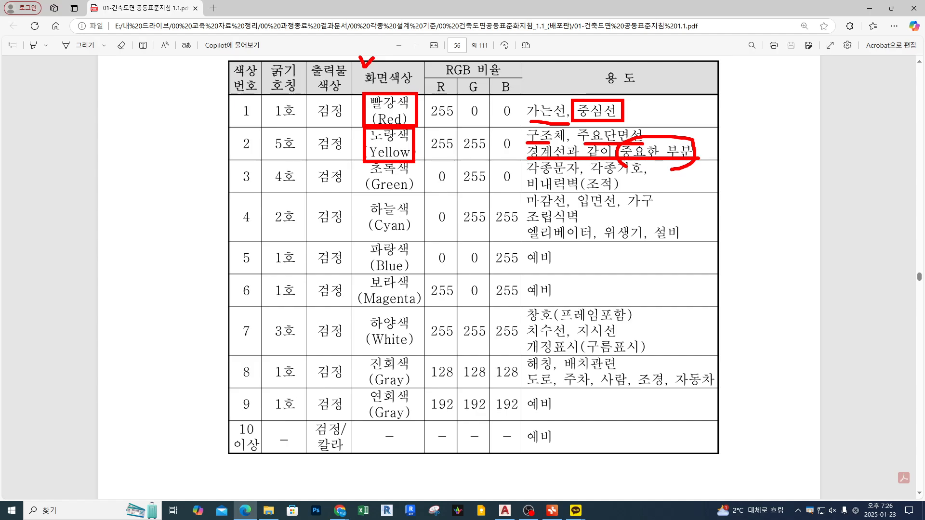
key(Escape)
Go past the output thickness sets to the basic linetype table on page 58 and examine the solid line's form and uses
scroll(589, 228, down, 12)
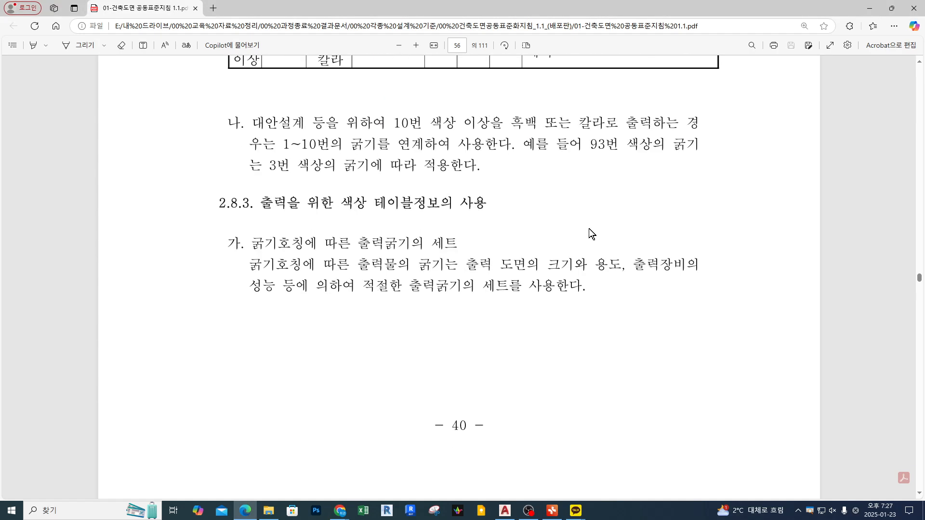
scroll(586, 230, down, 8)
scroll(585, 229, up, 2)
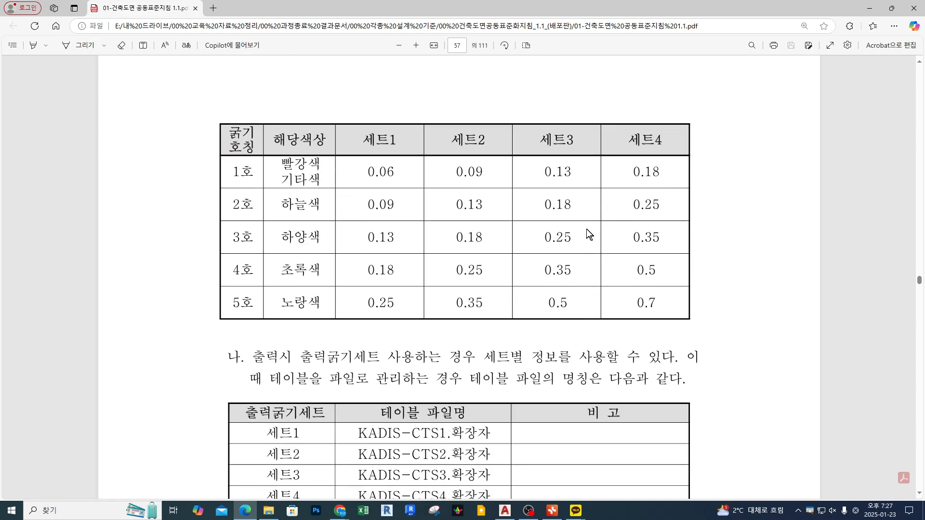
scroll(586, 230, down, 4)
scroll(586, 229, down, 15)
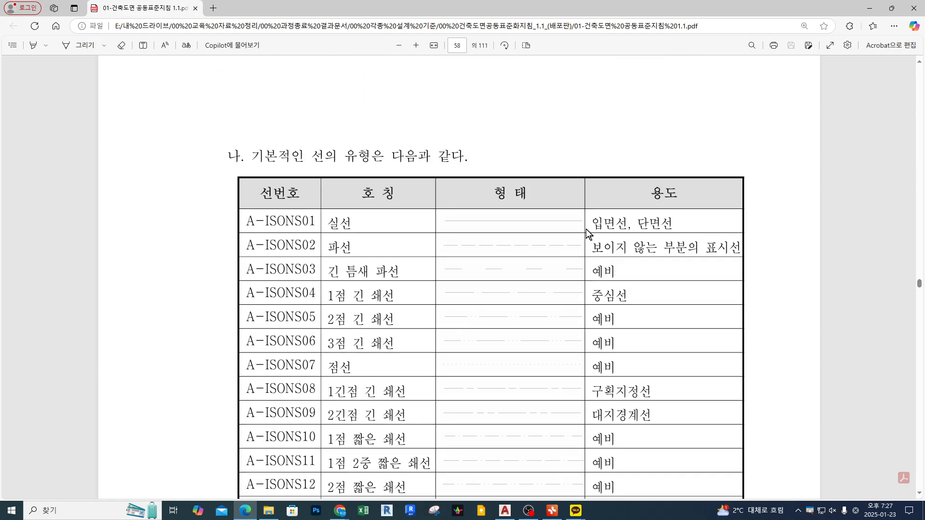
scroll(585, 229, down, 2)
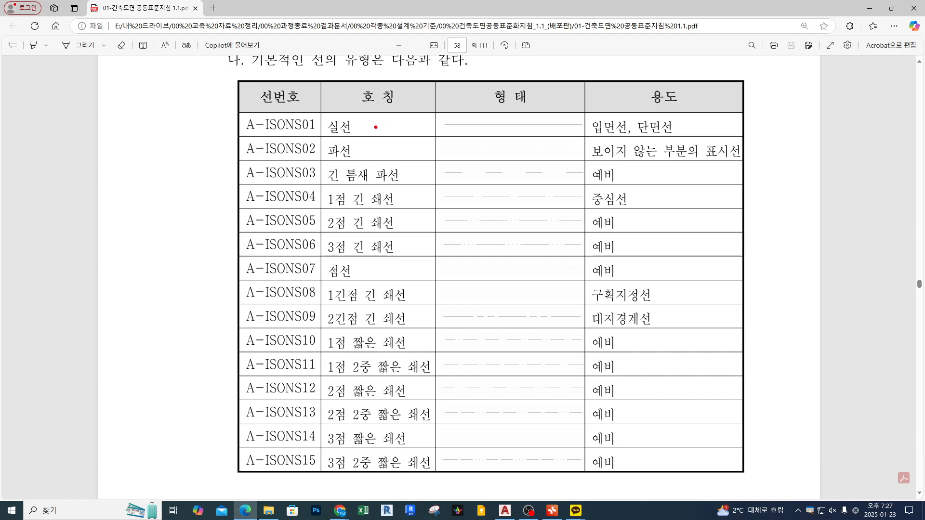
drag(320, 133, 356, 114)
mouse_move(594, 140)
mouse_down()
mouse_move(620, 117)
mouse_move(677, 115)
mouse_up()
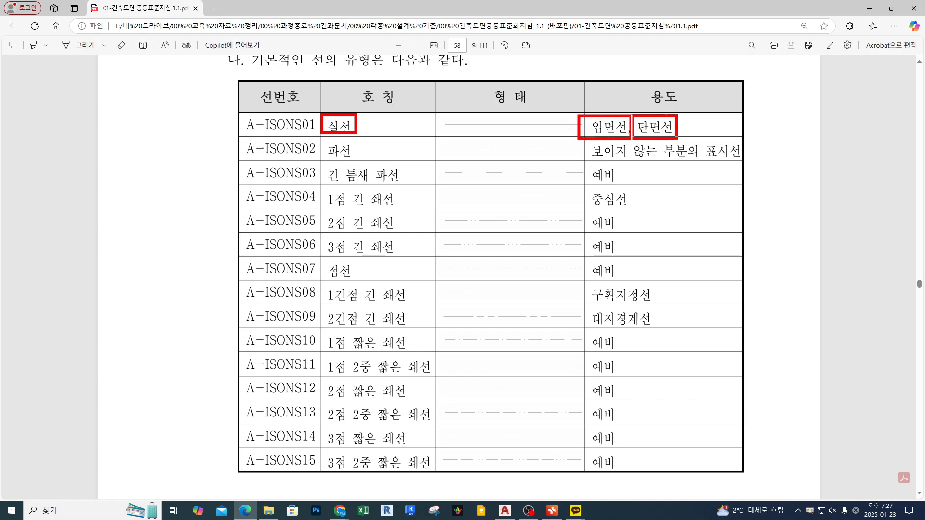
mouse_move(466, 132)
mouse_down()
mouse_move(473, 114)
mouse_move(472, 130)
mouse_up()
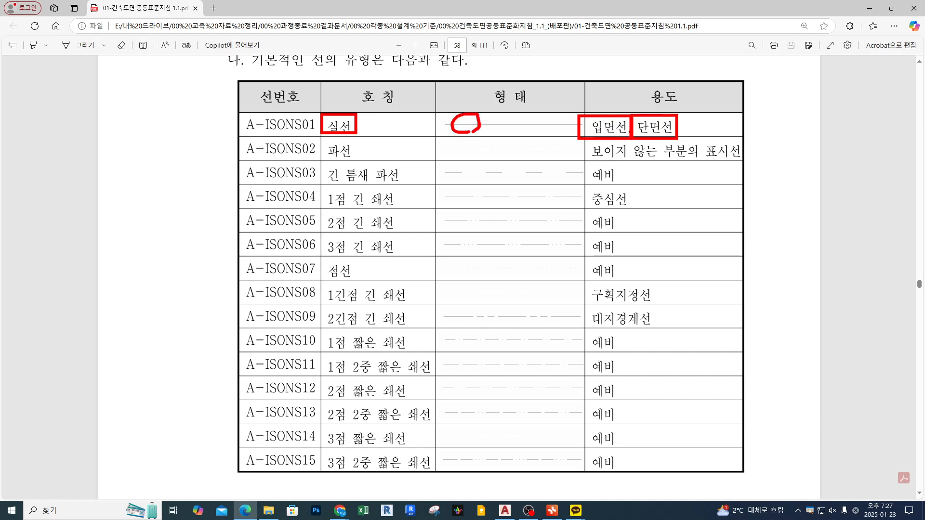
key(Escape)
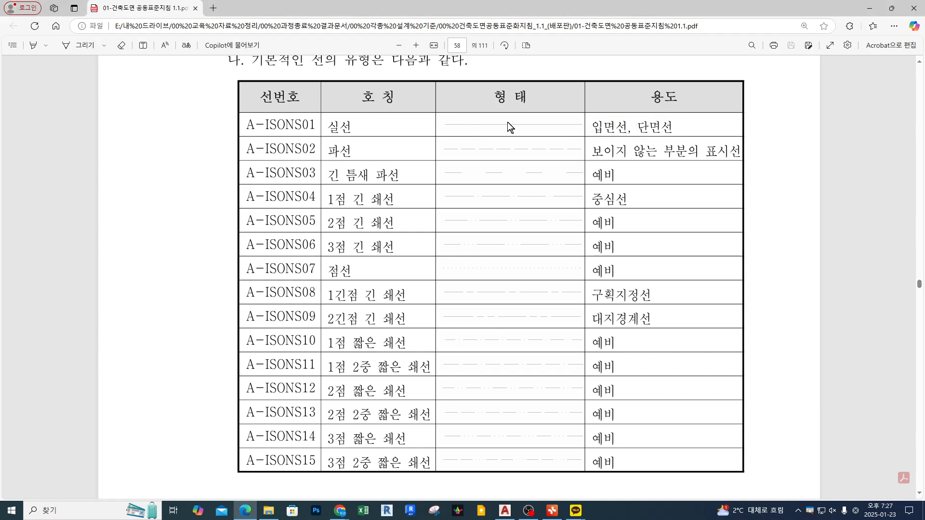
Examine the solid (실선) and dashed (파선) rows of the basic linetype table, especially the dashed line's use for hidden parts
ctrl+scroll(507, 122, up, 1)
key(ctrl+2)
drag(440, 126, 608, 125)
ctrl+drag(296, 170, 343, 146)
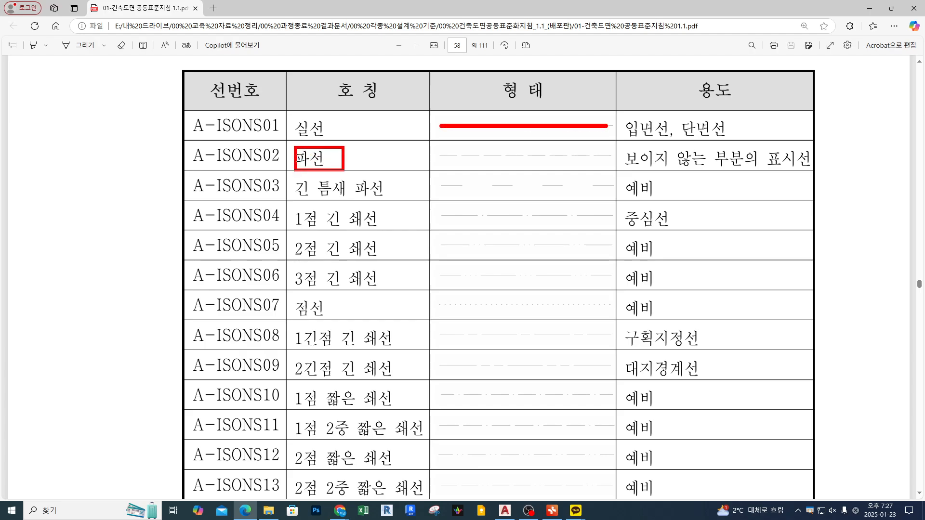
drag(456, 155, 559, 156)
mouse_move(563, 156)
mouse_down()
mouse_move(766, 153)
mouse_move(825, 142)
mouse_up()
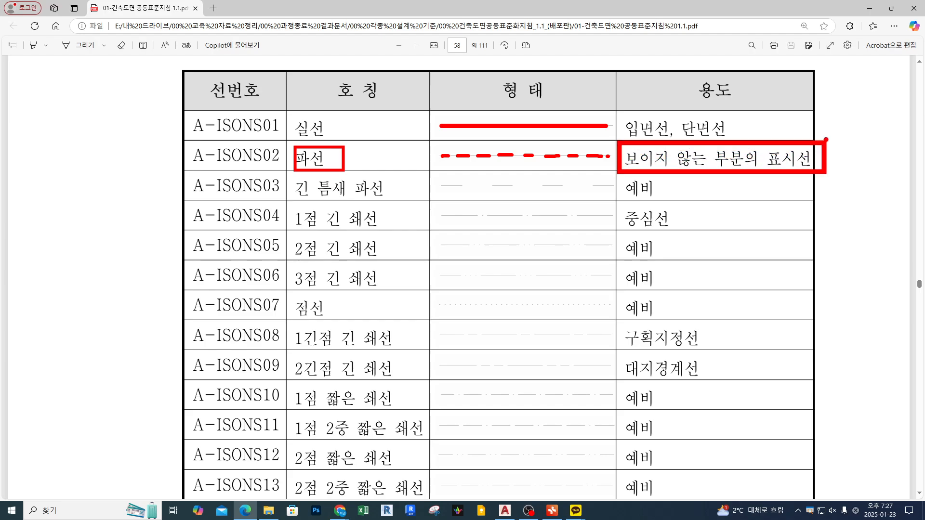
ctrl+drag(73, 166, 265, 285)
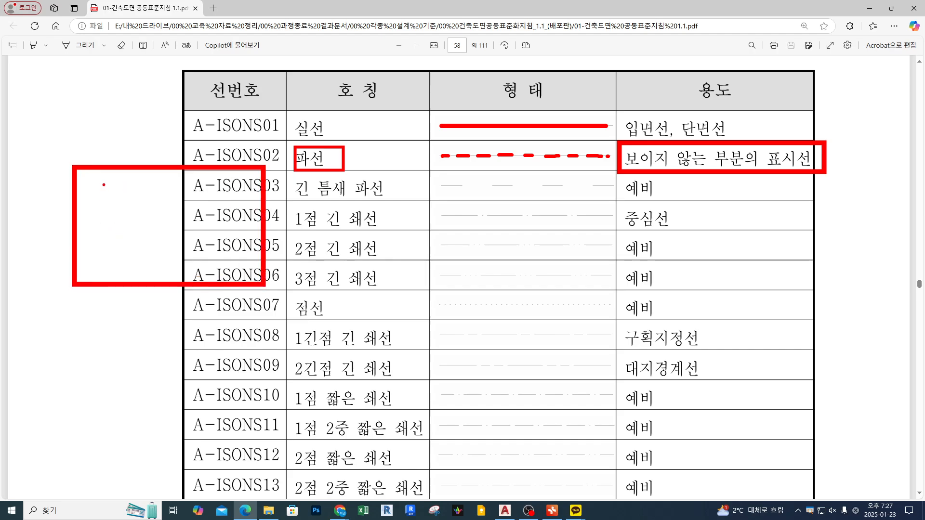
mouse_move(92, 194)
mouse_down()
mouse_move(99, 219)
mouse_move(134, 188)
mouse_move(112, 182)
mouse_up()
mouse_move(486, 218)
mouse_down()
mouse_move(396, 261)
mouse_move(477, 299)
mouse_up()
mouse_move(491, 216)
mouse_down()
mouse_move(564, 259)
mouse_move(489, 304)
mouse_move(488, 354)
mouse_up()
mouse_move(404, 264)
mouse_down()
mouse_move(403, 325)
mouse_move(480, 383)
mouse_up()
mouse_move(488, 309)
mouse_down()
mouse_move(489, 385)
mouse_move(504, 372)
mouse_up()
drag(524, 364, 531, 360)
drag(540, 355, 542, 354)
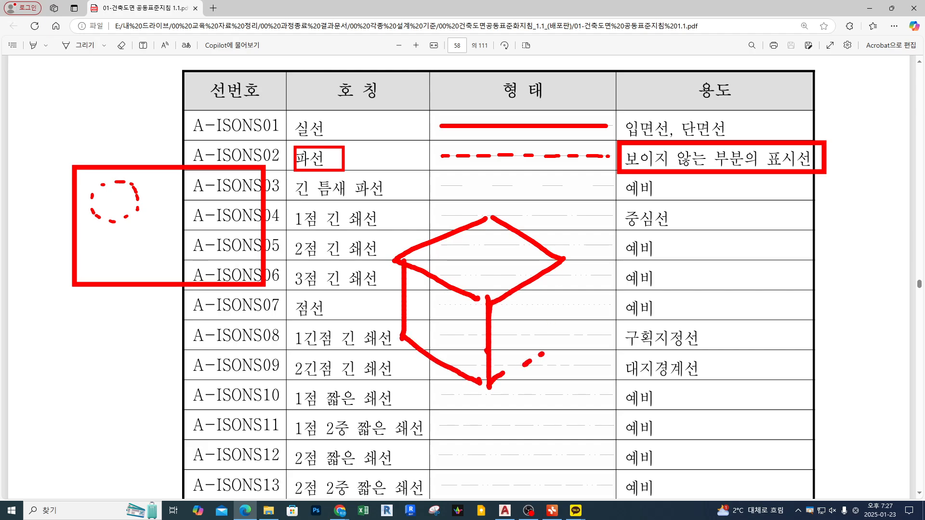
mouse_move(566, 259)
mouse_down()
mouse_move(568, 316)
mouse_move(506, 373)
mouse_up()
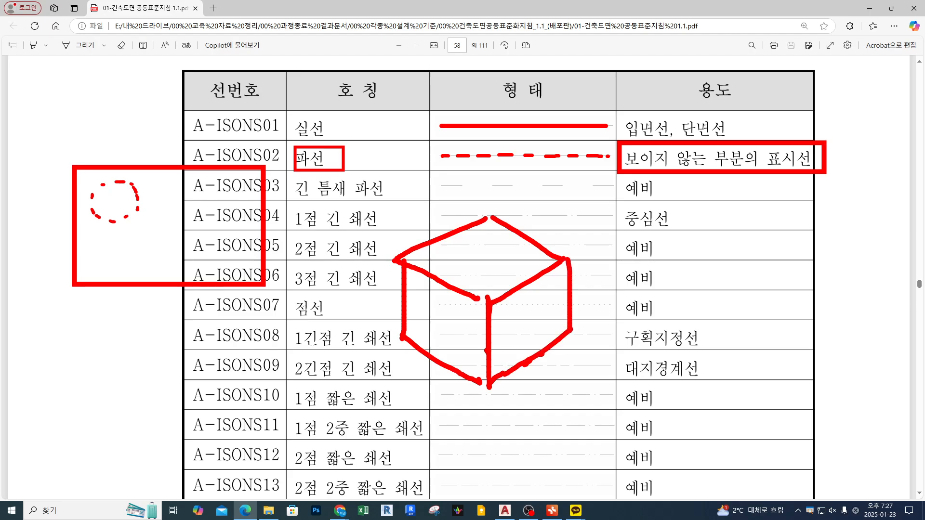
mouse_move(490, 221)
mouse_down()
mouse_move(487, 287)
mouse_move(524, 305)
mouse_up()
drag(533, 311, 543, 318)
drag(552, 321, 568, 329)
drag(487, 290, 481, 294)
drag(464, 303, 433, 324)
drag(426, 327, 407, 335)
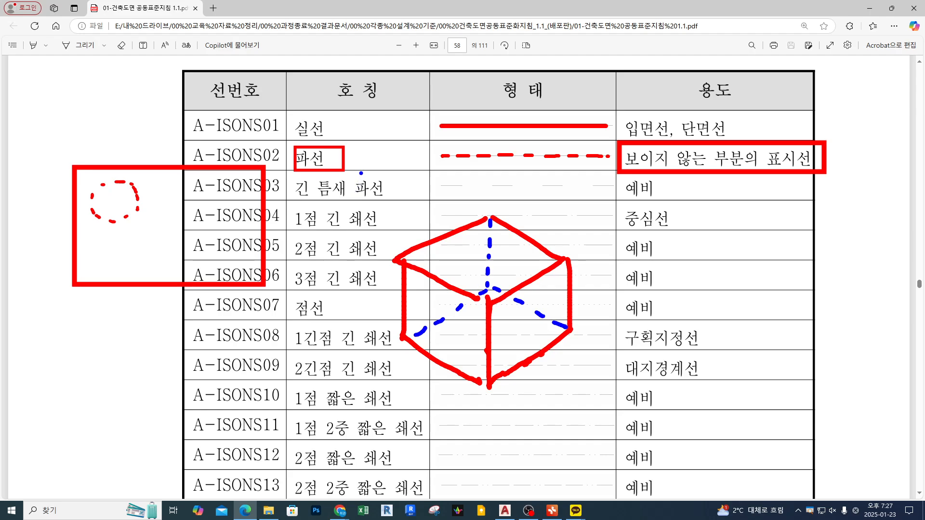
drag(370, 163, 395, 258)
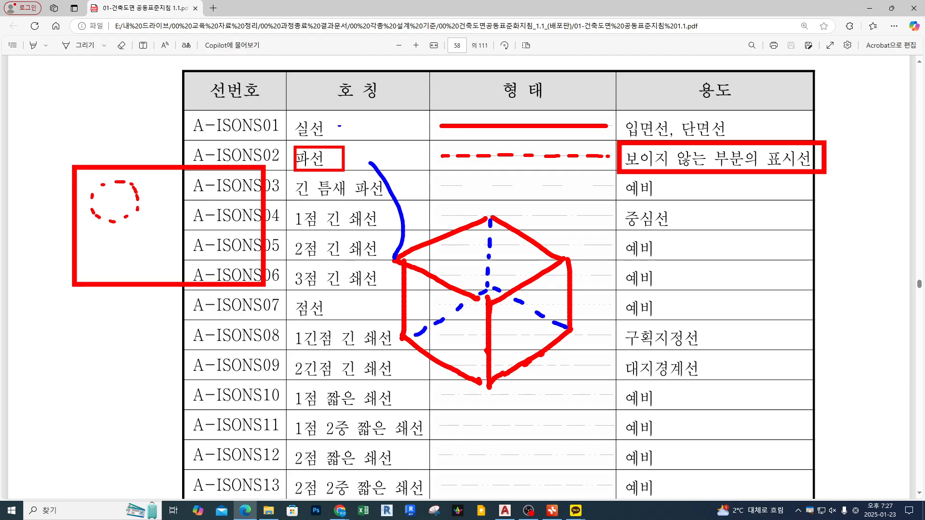
key(Escape)
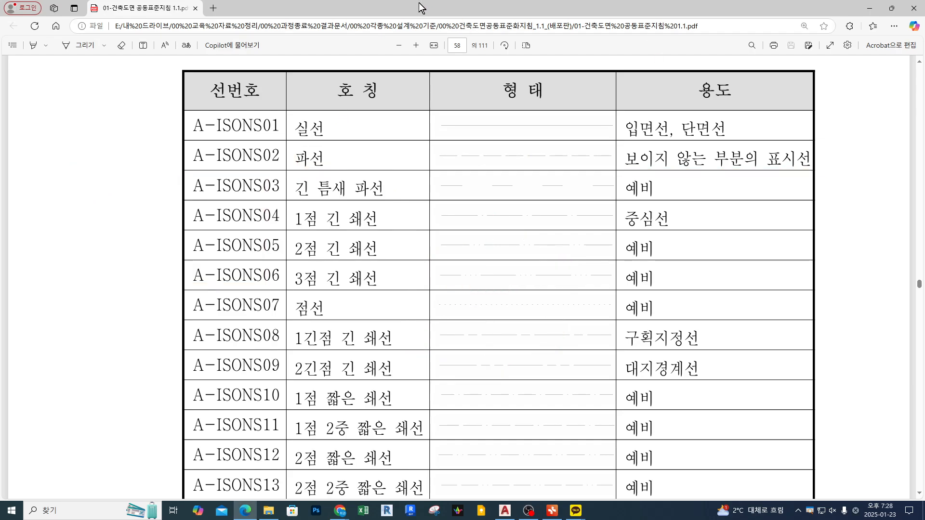
Leave the drawing standard PDF and its folder and switch back to Drawing2 in AutoCAD with the Layer Properties Manager open
scroll(559, 198, down, 1)
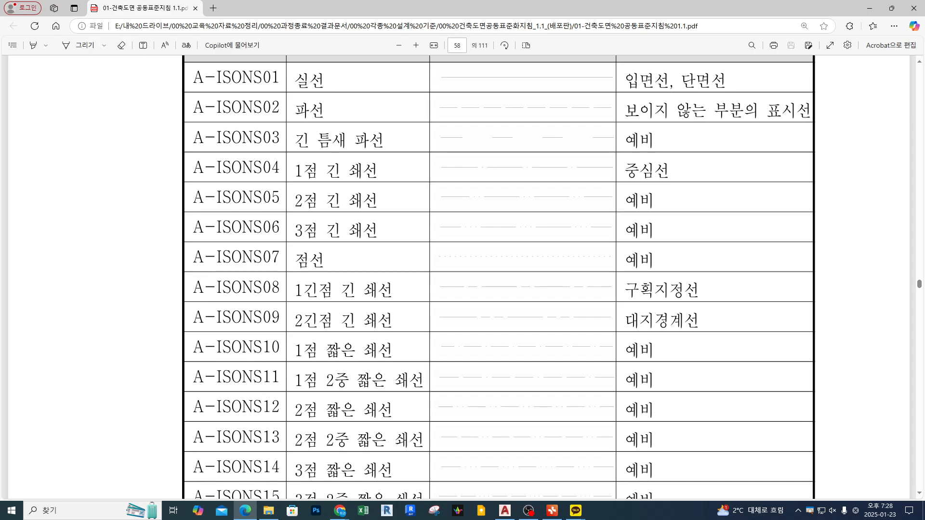
double_click(466, 8)
drag(449, 67, 924, 79)
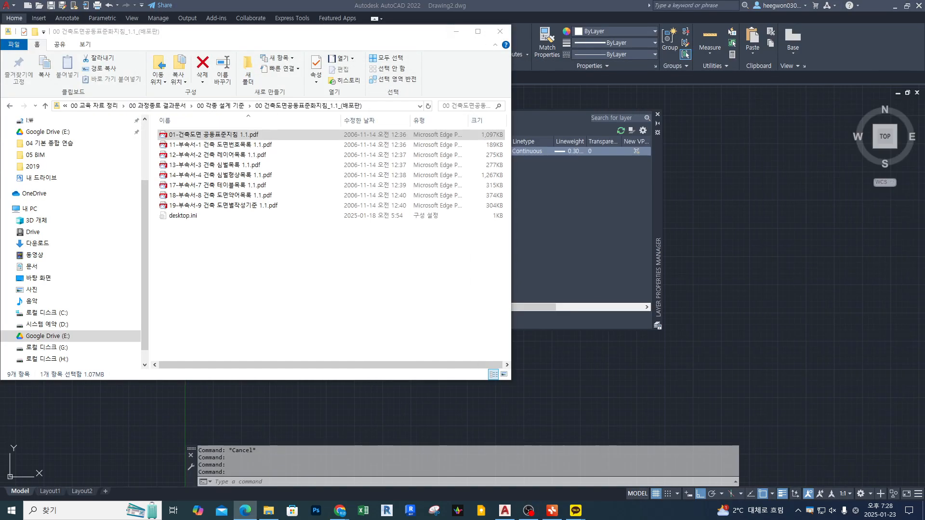
drag(396, 34, 924, 88)
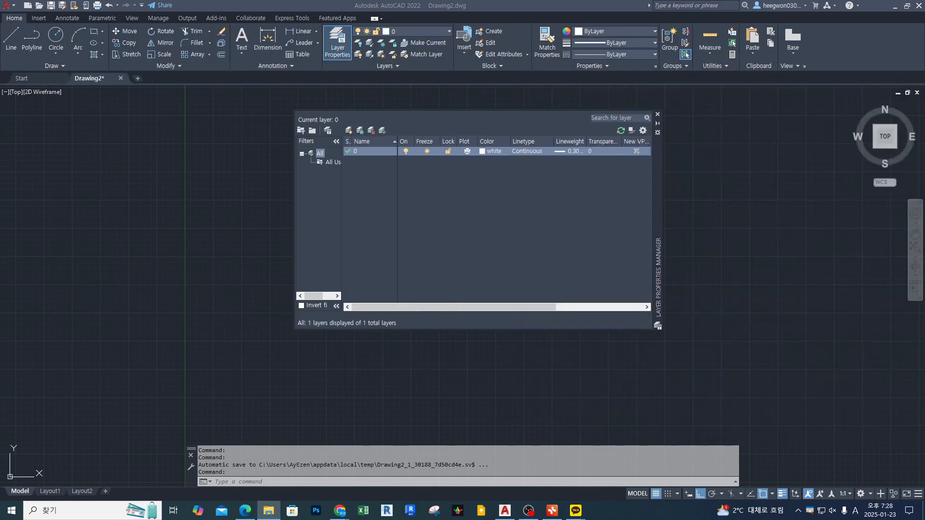
Create a new layer and name it 중심선
click(375, 166)
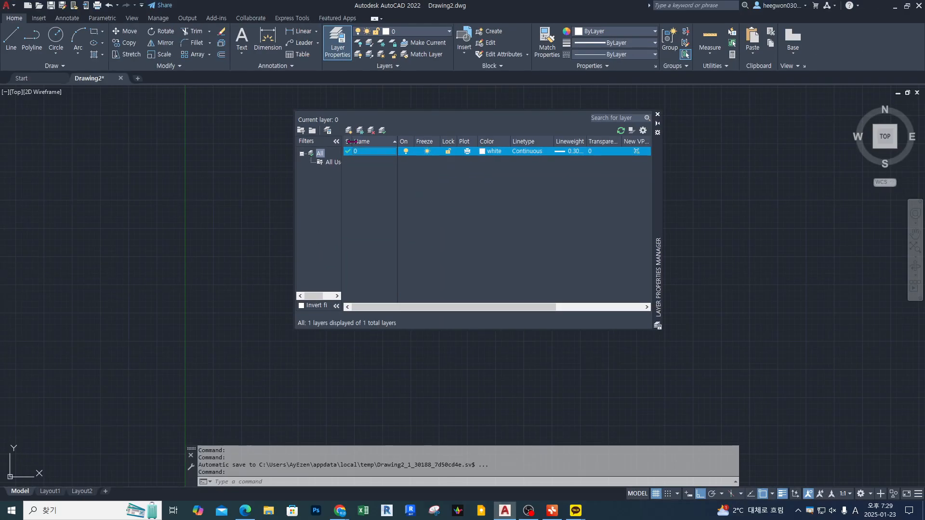
click(349, 131)
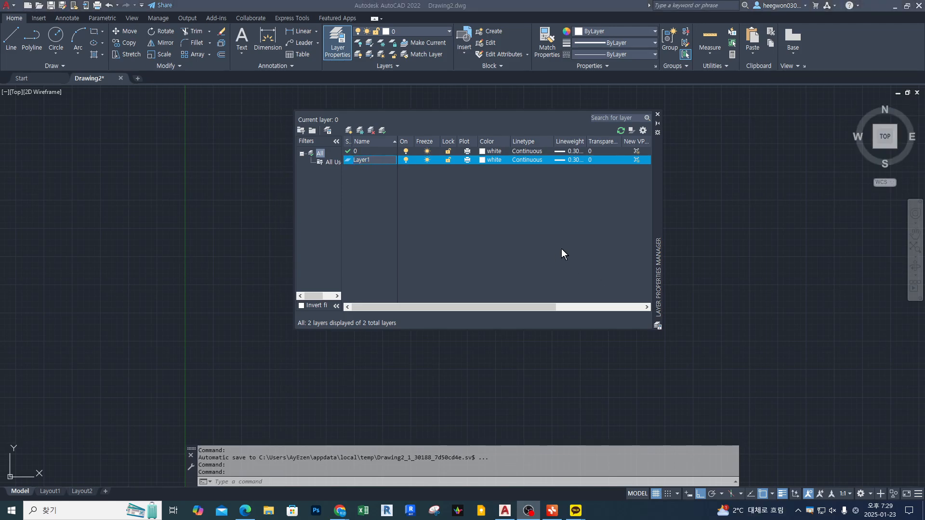
click(392, 169)
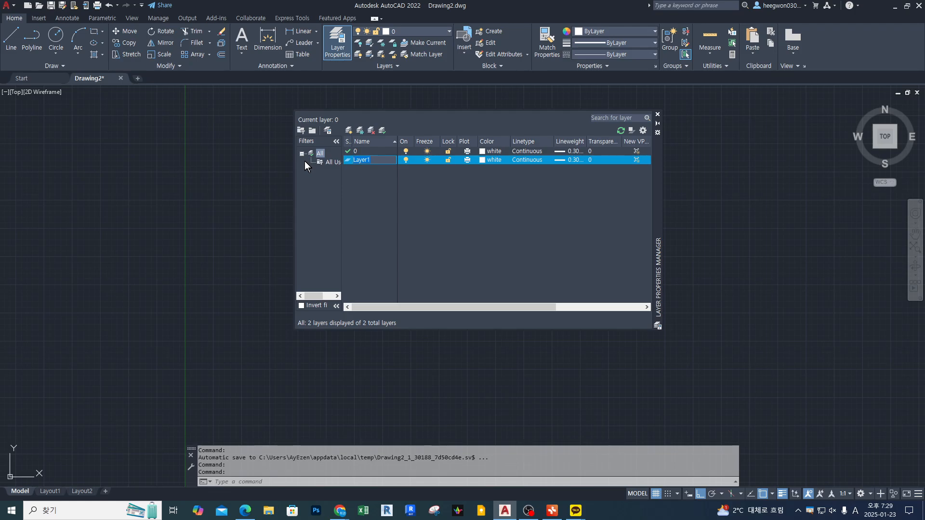
key(BackSpace)
key(Hangul)
text(중ㅅㅣㅁ선)
key(Return)
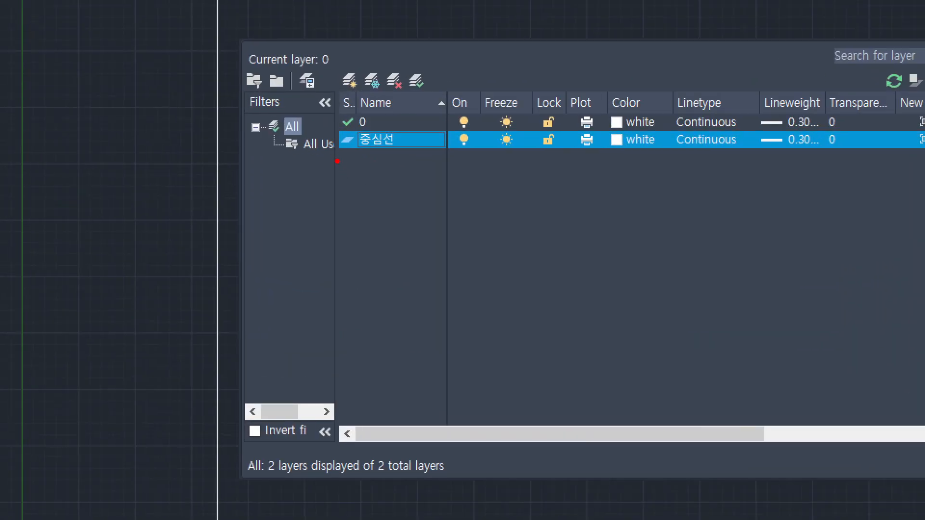
drag(335, 157, 464, 157)
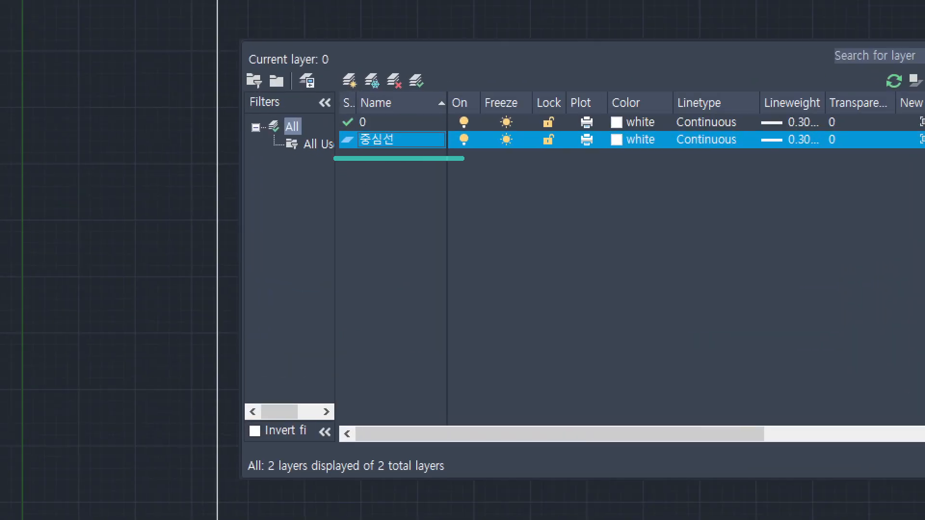
drag(597, 157, 670, 126)
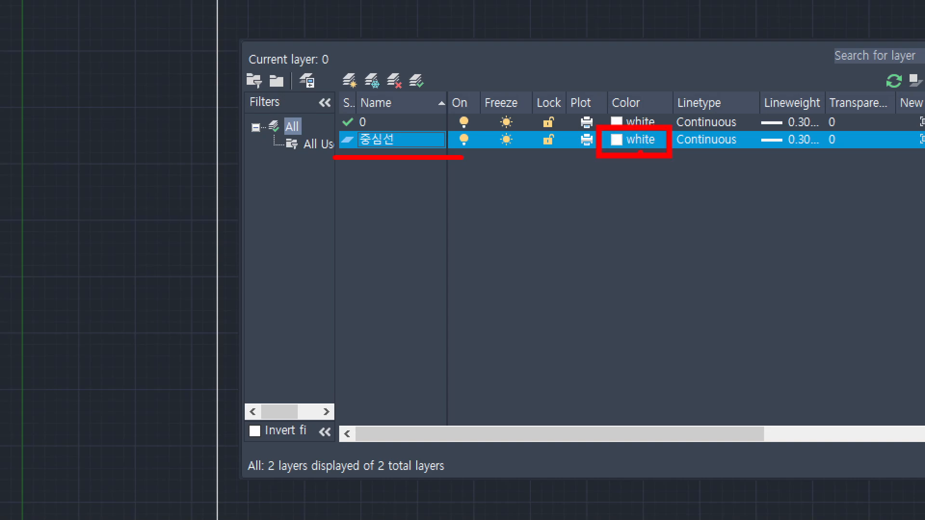
drag(614, 166, 664, 166)
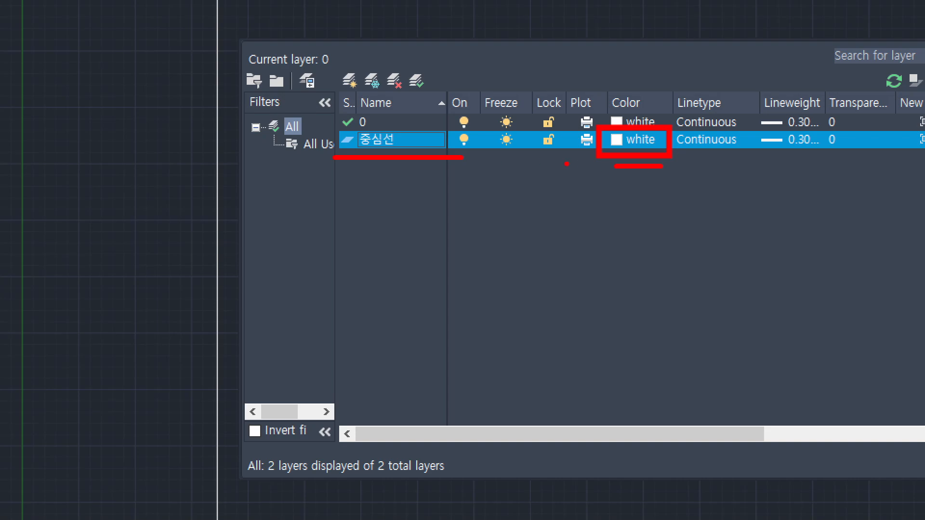
drag(622, 116, 659, 144)
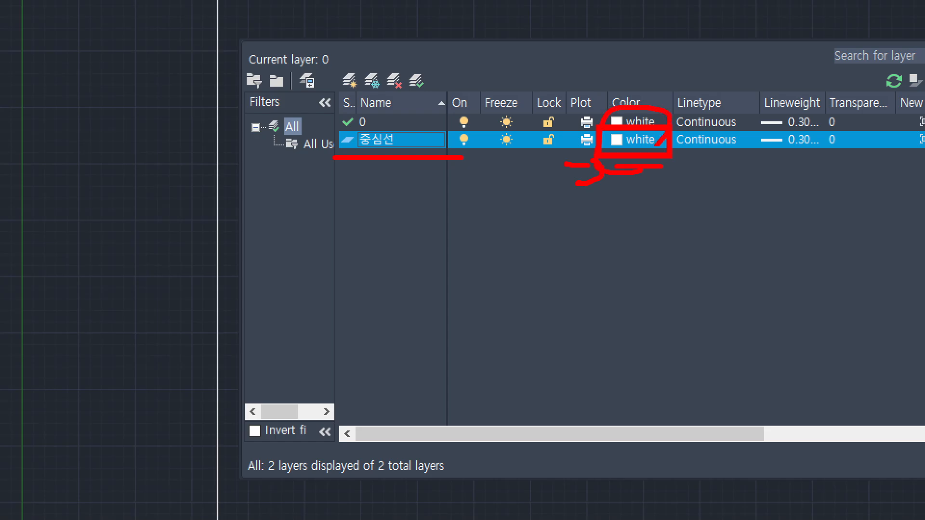
key(Escape)
Set the 중심선 layer's colour to red from the standard index colours
click(481, 160)
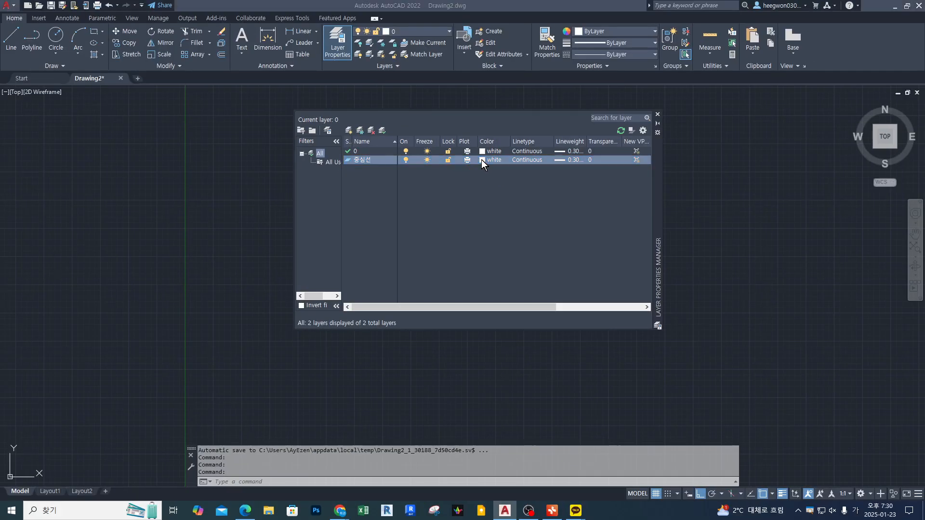
drag(612, 126, 455, 184)
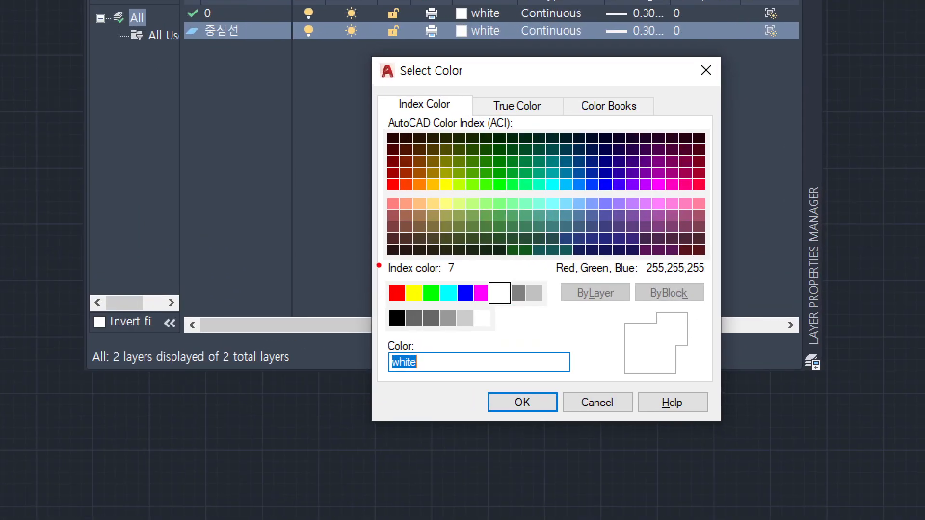
mouse_move(371, 268)
ctrl+mouse_down()
mouse_move(651, 175)
mouse_move(726, 115)
ctrl+mouse_up()
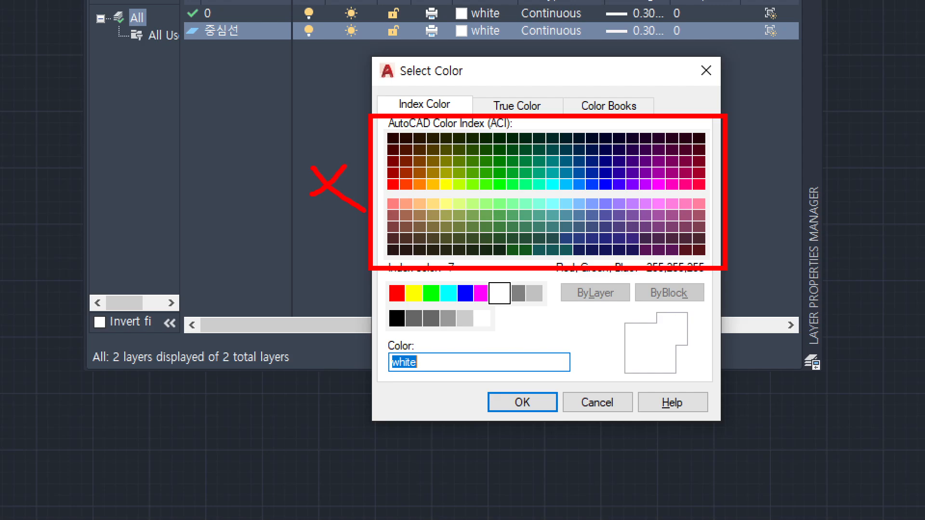
mouse_move(367, 269)
ctrl+mouse_down()
mouse_move(514, 313)
mouse_move(553, 313)
ctrl+mouse_up()
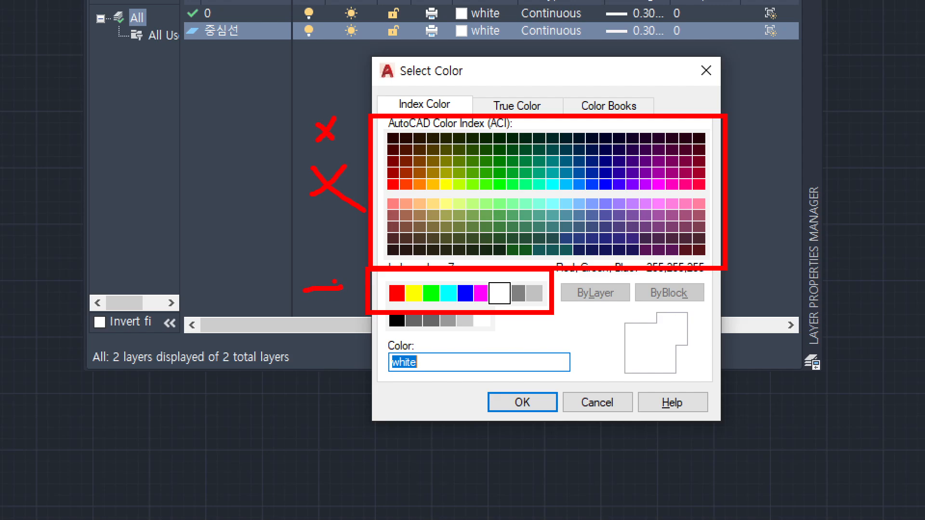
mouse_move(391, 317)
mouse_down()
mouse_move(379, 280)
mouse_move(407, 309)
mouse_up()
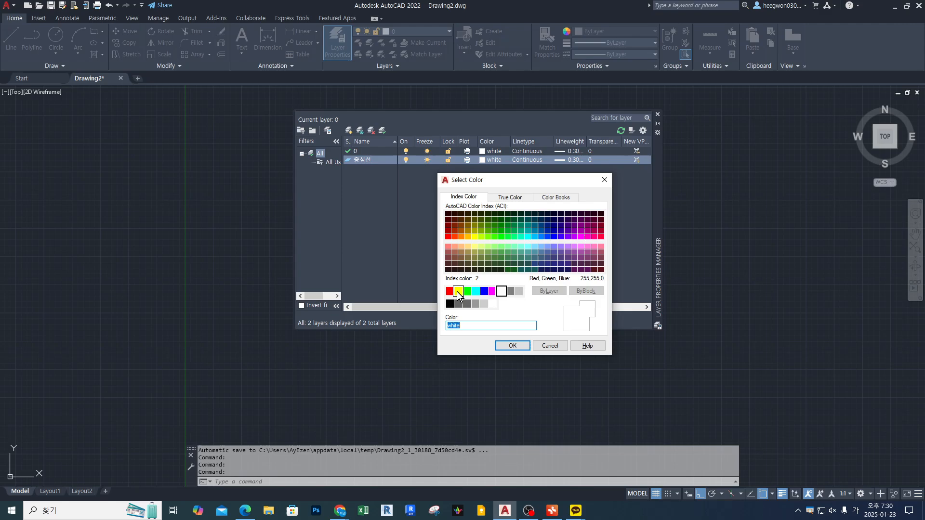
click(398, 293)
click(522, 402)
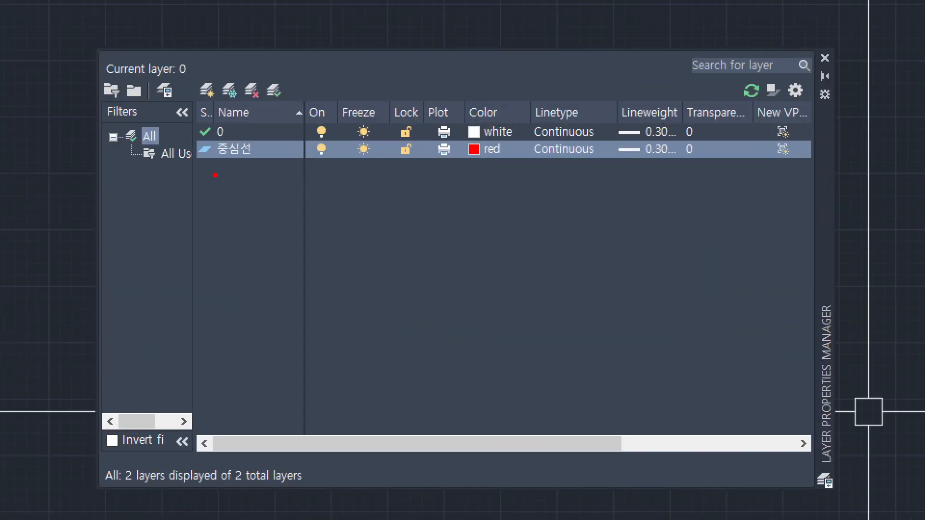
drag(347, 168, 379, 168)
shift+drag(442, 167, 500, 168)
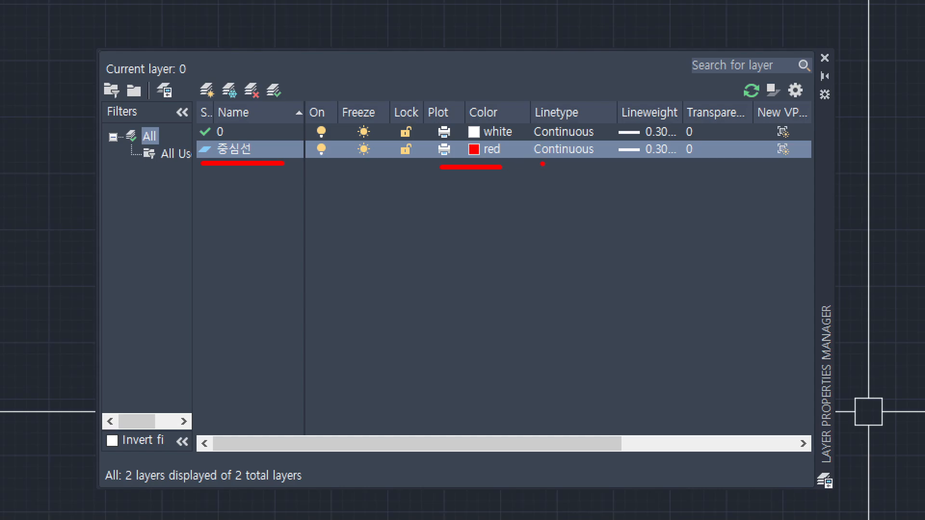
drag(538, 168, 604, 172)
drag(516, 123, 602, 99)
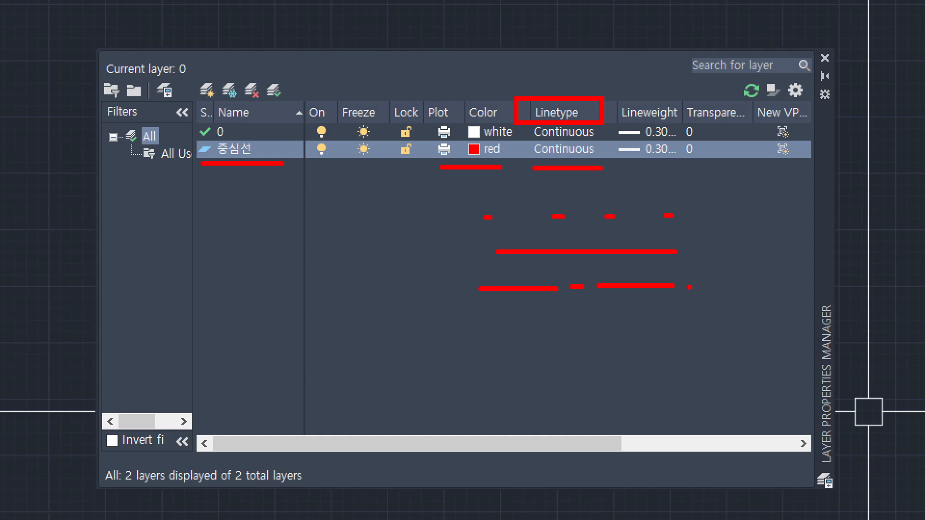
mouse_move(595, 191)
mouse_down()
mouse_move(533, 140)
mouse_move(618, 146)
mouse_move(608, 158)
mouse_up()
key(Escape)
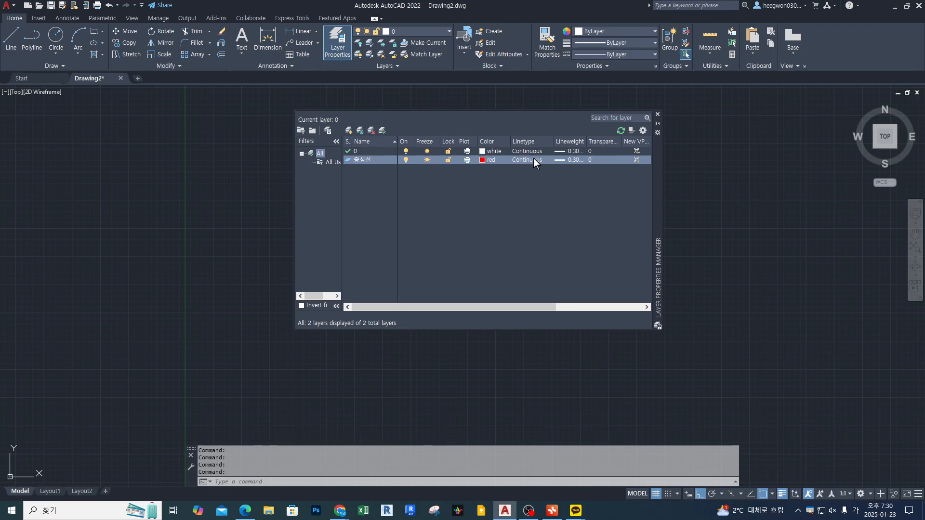
Open the linetype selection for the 중심선 layer and examine which linetypes are already loaded
click(533, 158)
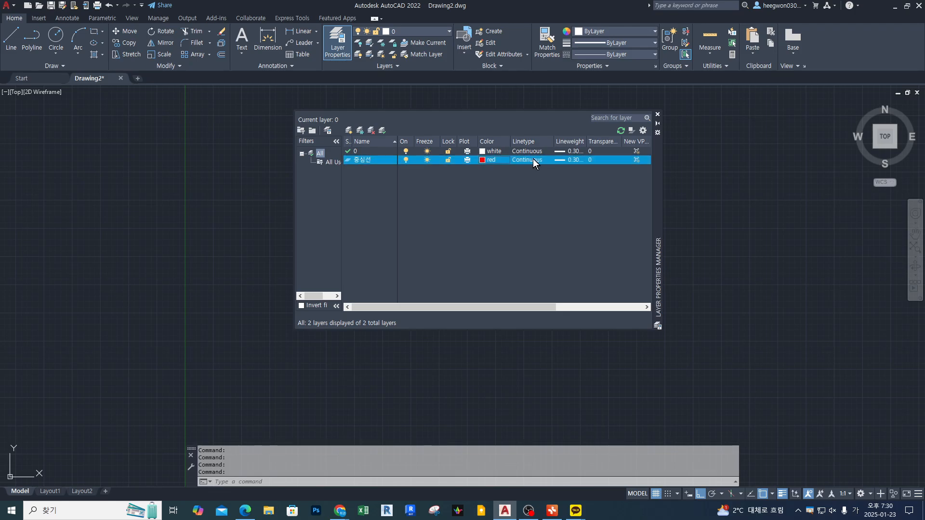
drag(637, 186, 530, 184)
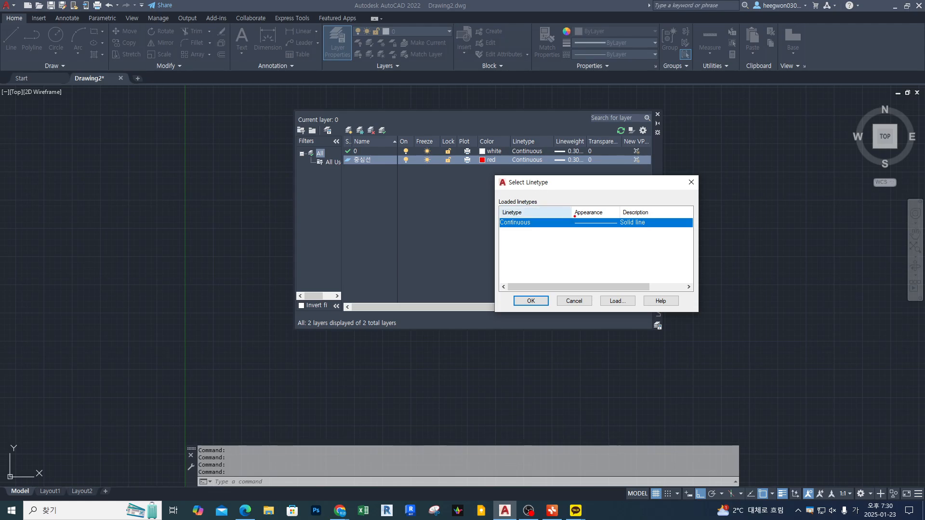
key(ctrl+1)
click(617, 252)
shift+drag(426, 249, 705, 248)
mouse_move(434, 240)
mouse_down()
mouse_move(621, 238)
mouse_move(568, 221)
mouse_move(638, 243)
mouse_up()
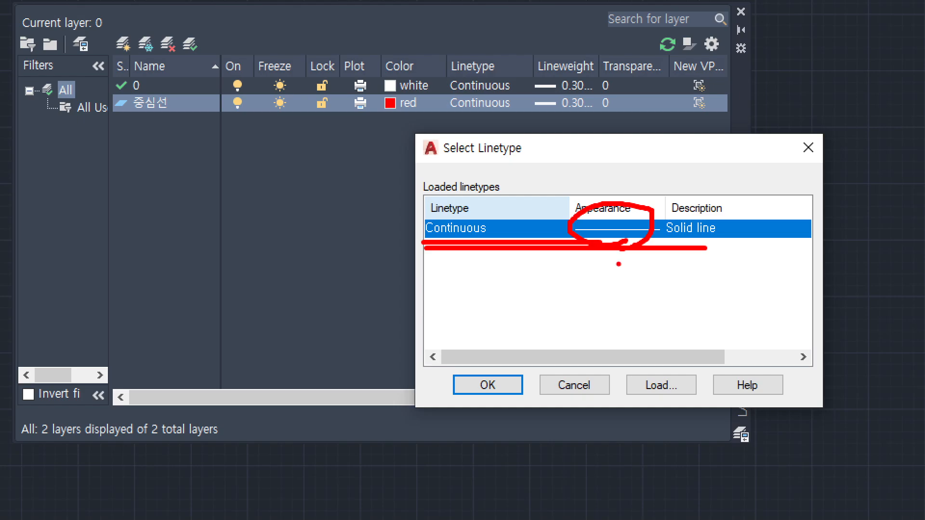
mouse_move(617, 263)
mouse_down()
mouse_move(629, 266)
mouse_move(648, 312)
mouse_move(649, 360)
mouse_move(635, 359)
mouse_move(655, 349)
mouse_up()
key(Escape)
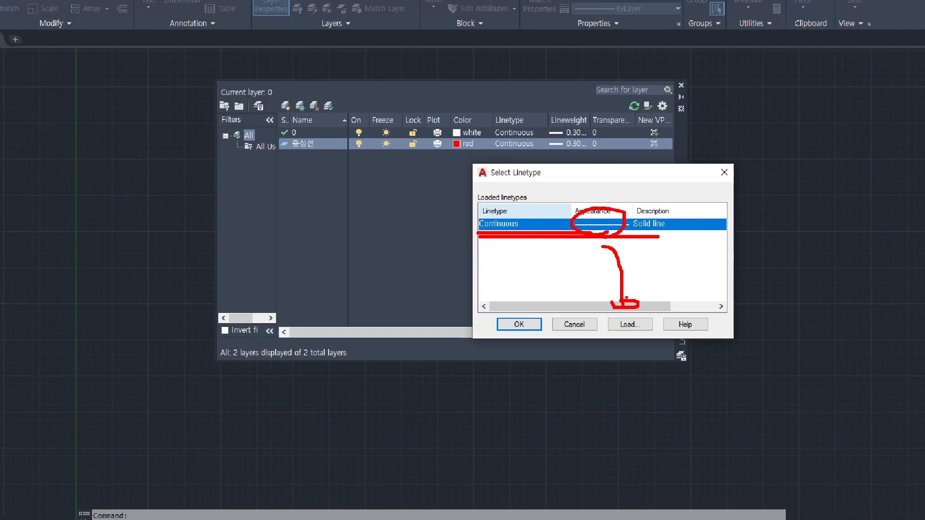
Open the linetypes available for loading from acadiso.lin and select CENTER for the 중심선 layer
click(674, 388)
click(616, 174)
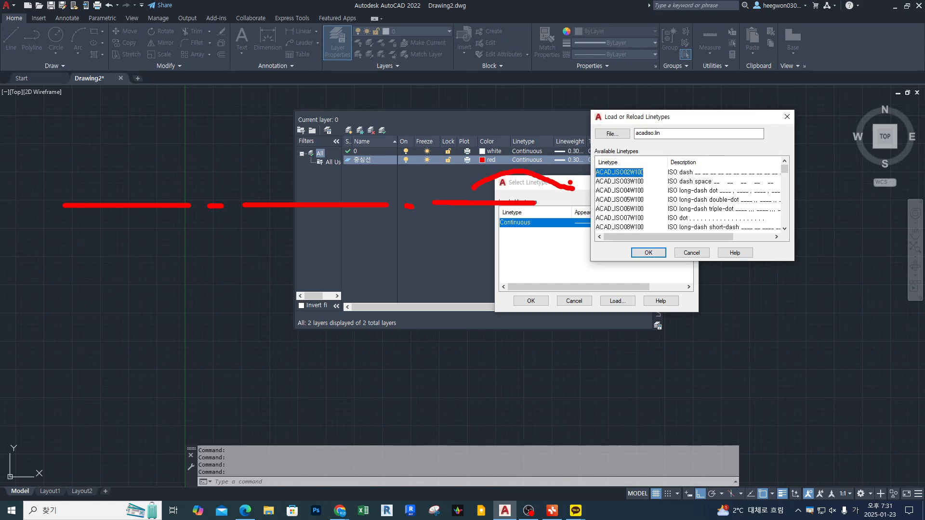
click(624, 190)
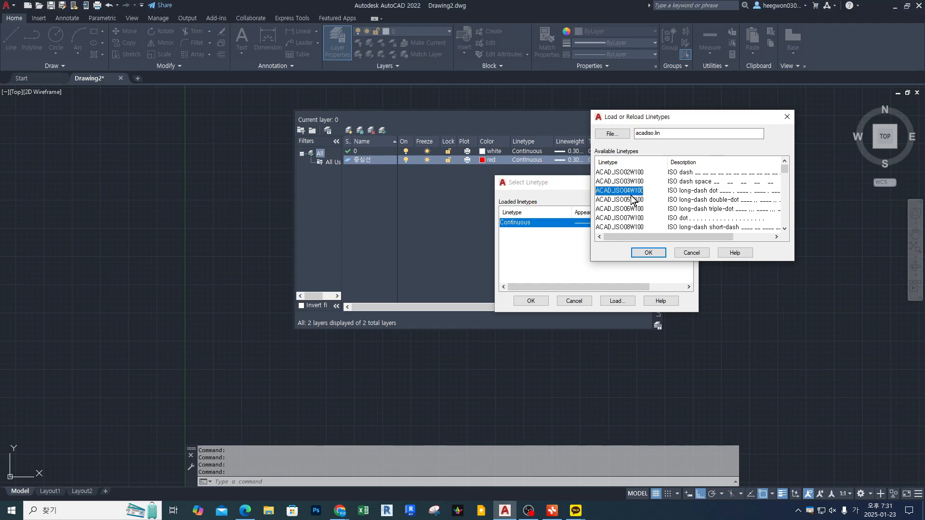
scroll(626, 202, down, 5)
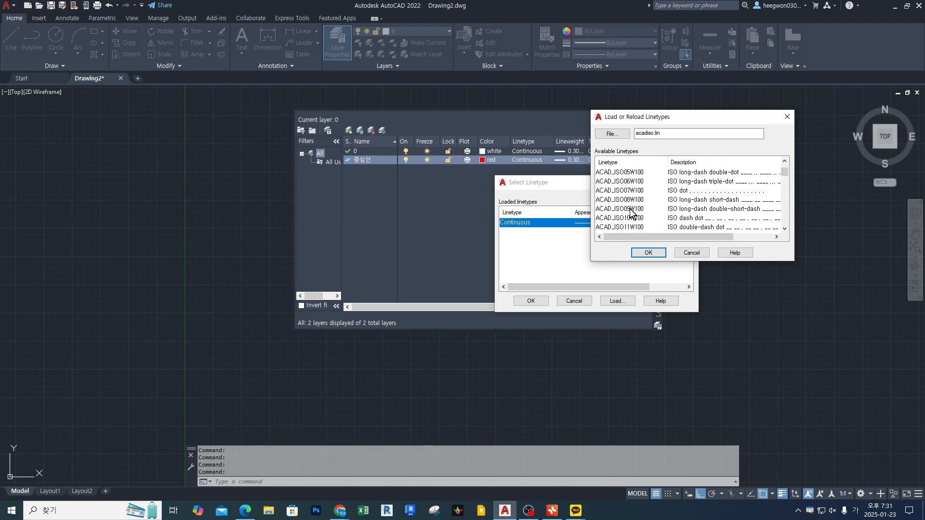
click(616, 200)
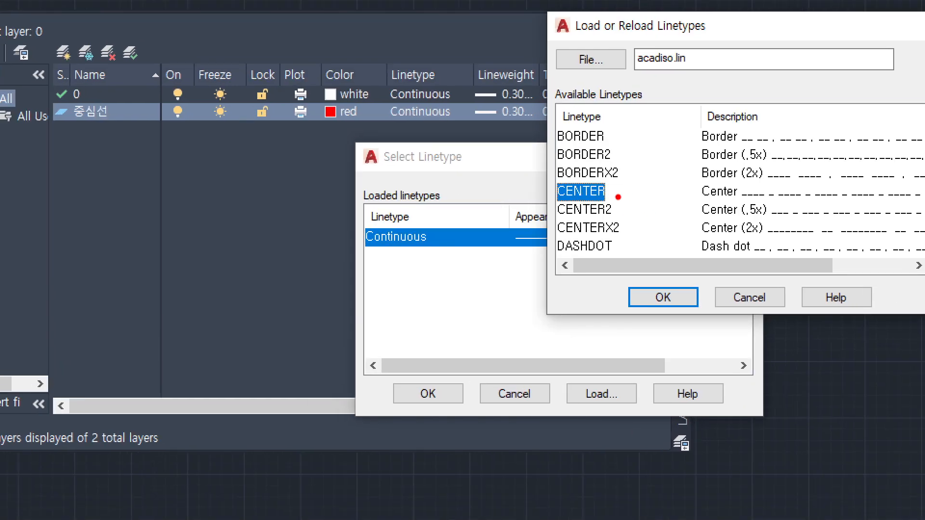
ctrl+drag(584, 197, 623, 203)
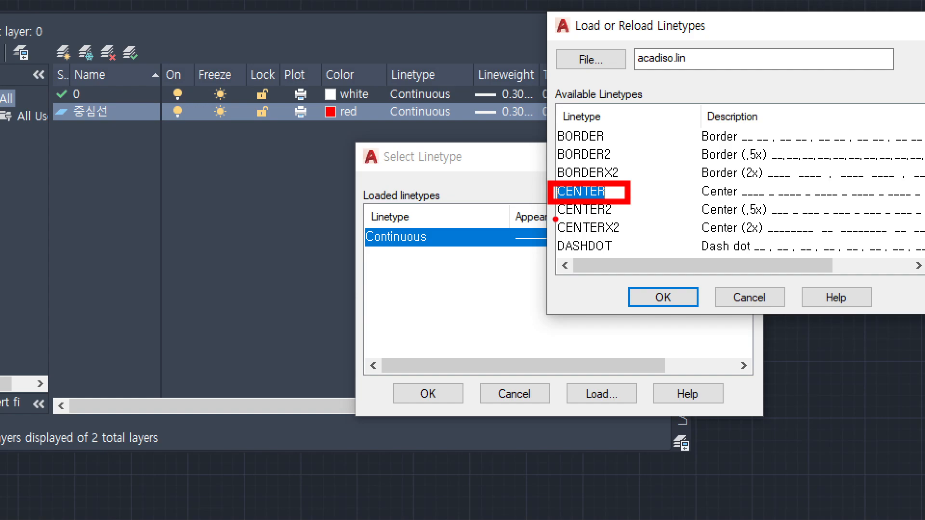
drag(554, 220, 620, 219)
drag(554, 238, 631, 238)
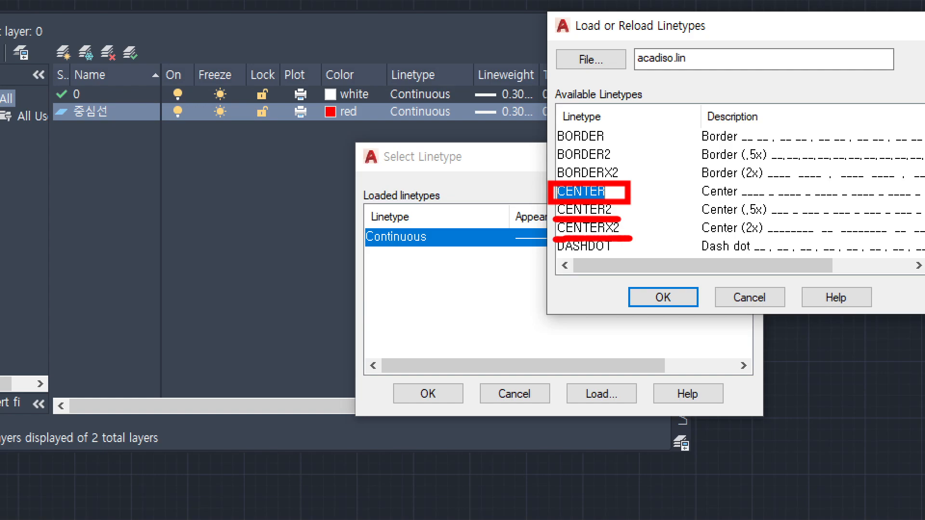
mouse_move(548, 178)
mouse_down()
mouse_move(532, 211)
mouse_move(536, 240)
mouse_up()
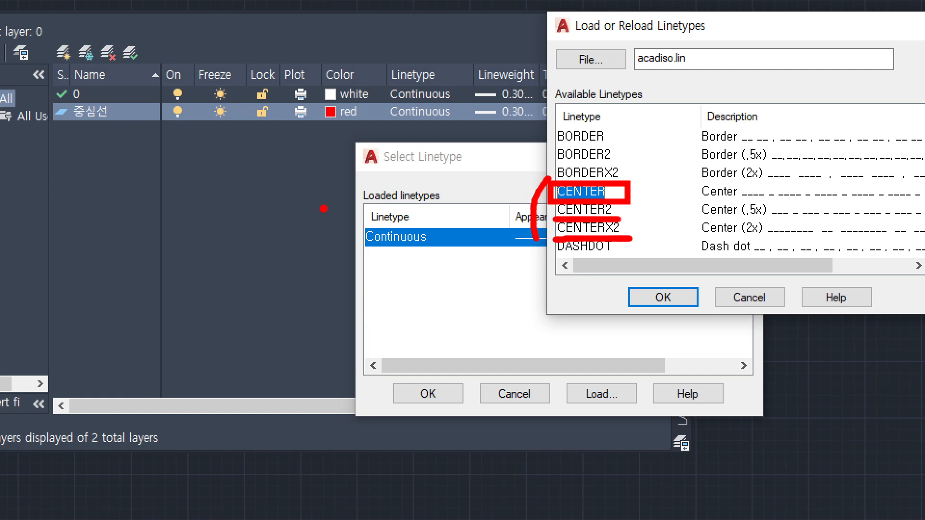
drag(45, 216, 166, 216)
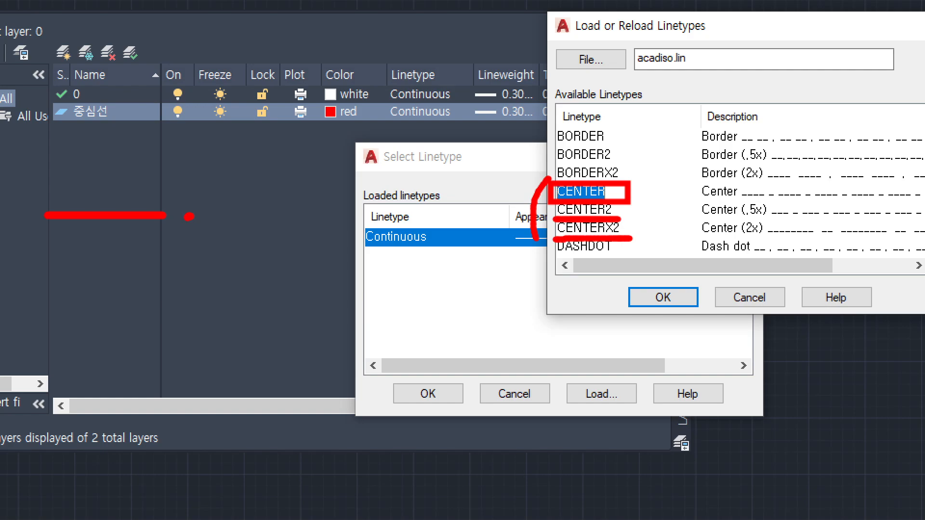
drag(222, 217, 394, 213)
drag(414, 215, 507, 214)
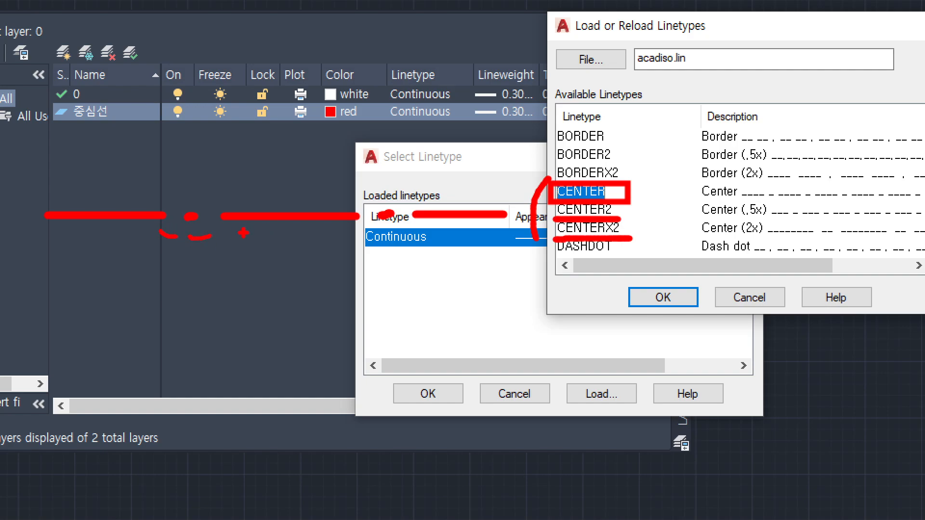
mouse_move(635, 212)
mouse_down()
mouse_move(640, 221)
mouse_move(647, 211)
mouse_up()
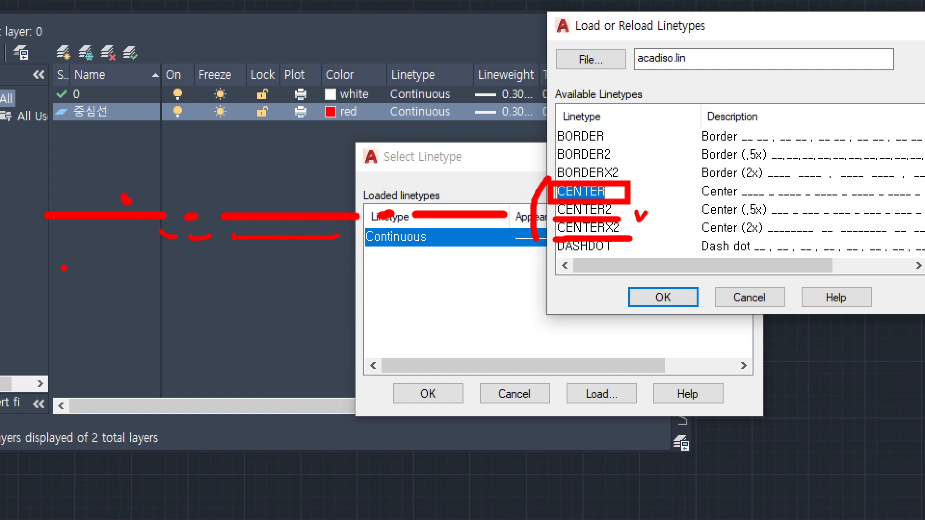
drag(43, 279, 299, 273)
click(194, 273)
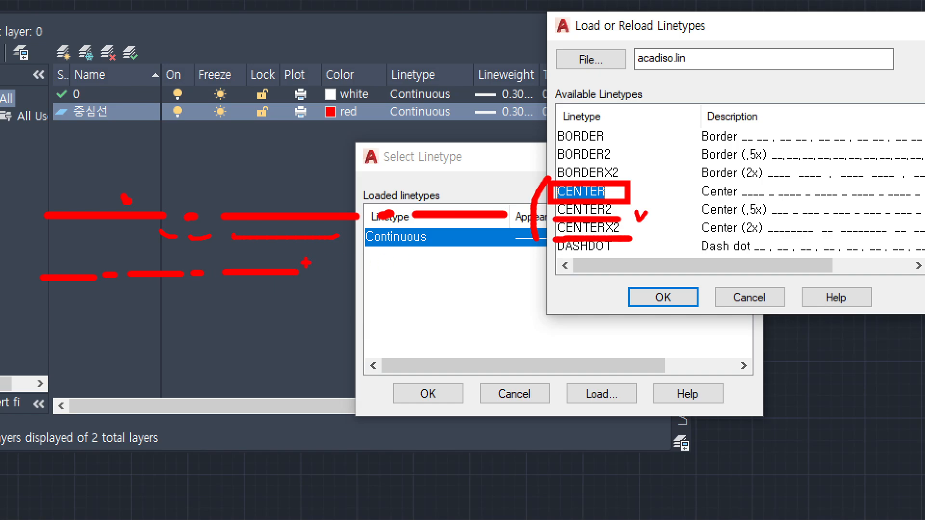
drag(645, 223, 659, 236)
drag(31, 354, 263, 353)
drag(435, 348, 678, 348)
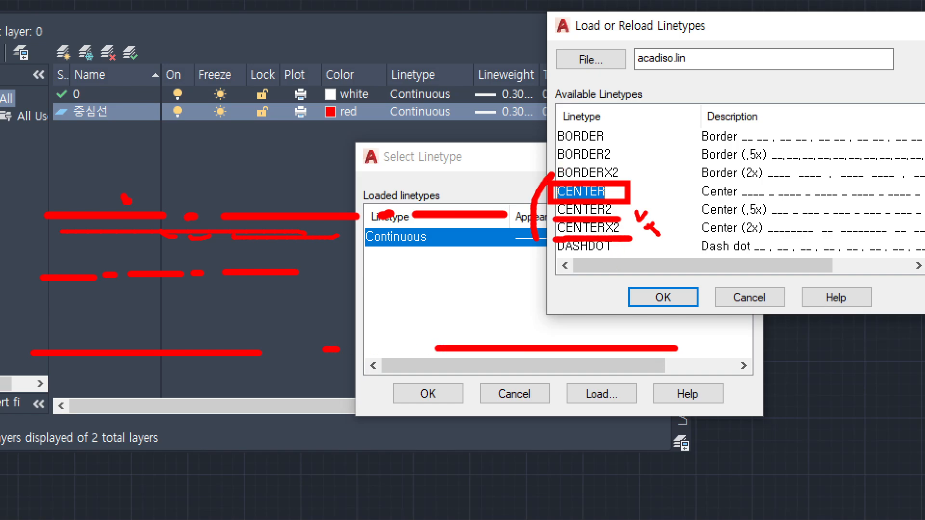
drag(552, 178, 554, 238)
drag(635, 183, 646, 183)
key(Escape)
Load the selected CENTER linetype and assign it to the 중심선 layer
click(647, 253)
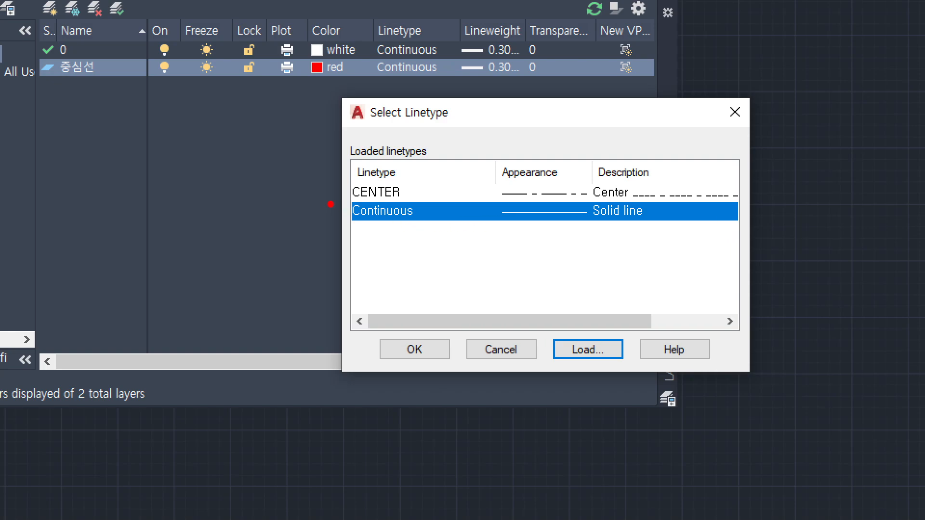
drag(332, 205, 632, 179)
drag(552, 321, 629, 372)
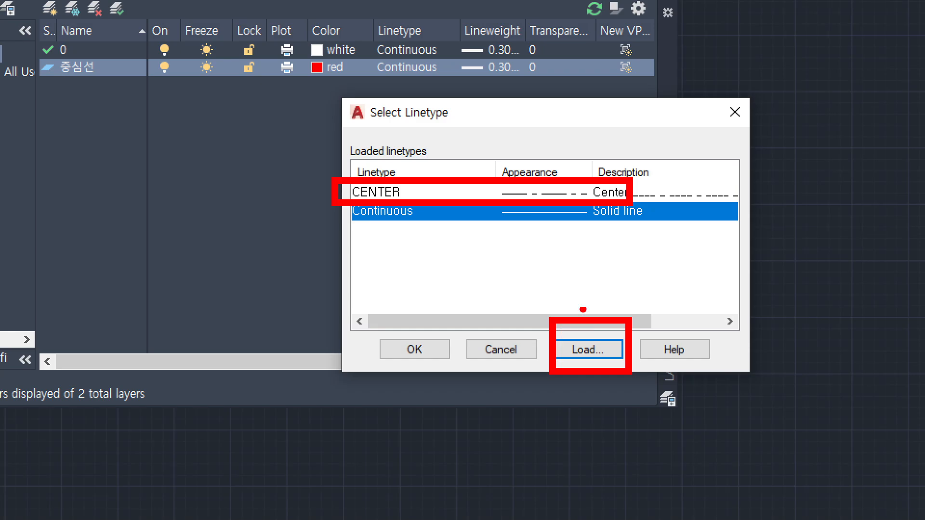
drag(547, 172, 570, 163)
drag(335, 207, 656, 177)
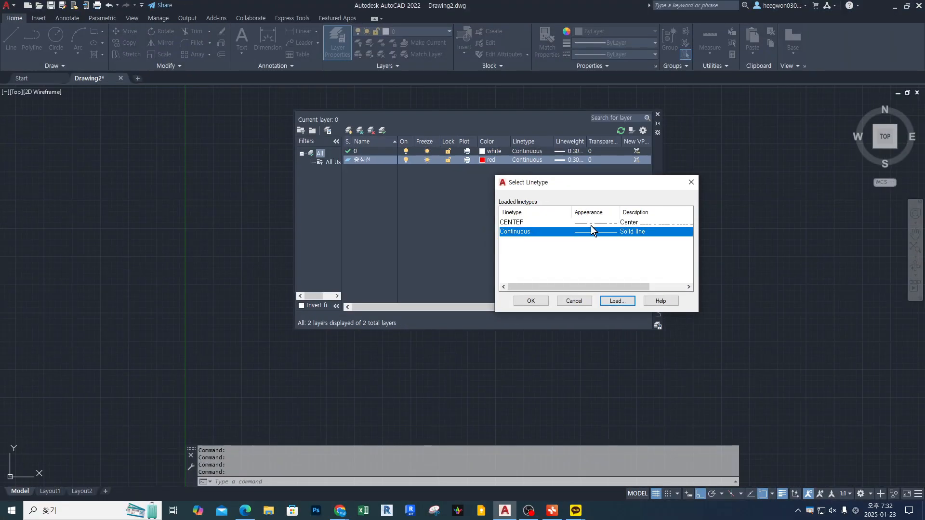
click(534, 192)
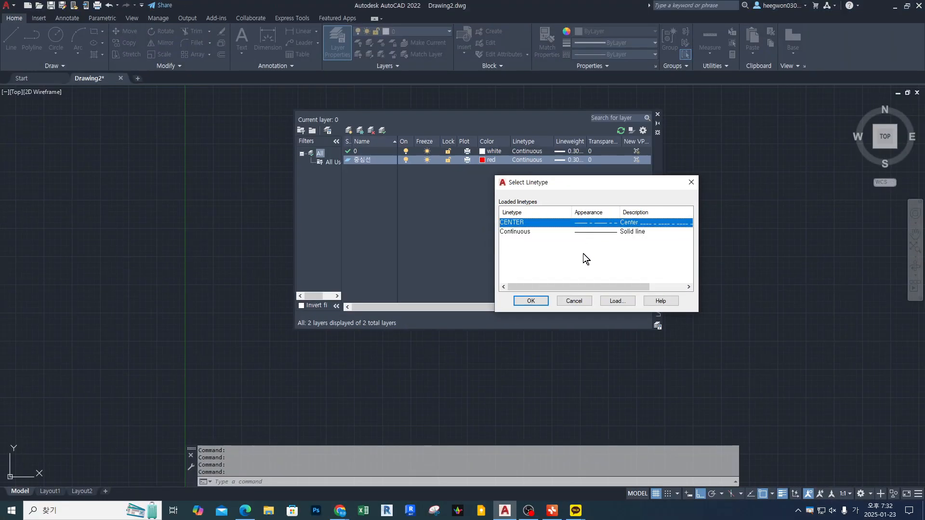
click(531, 301)
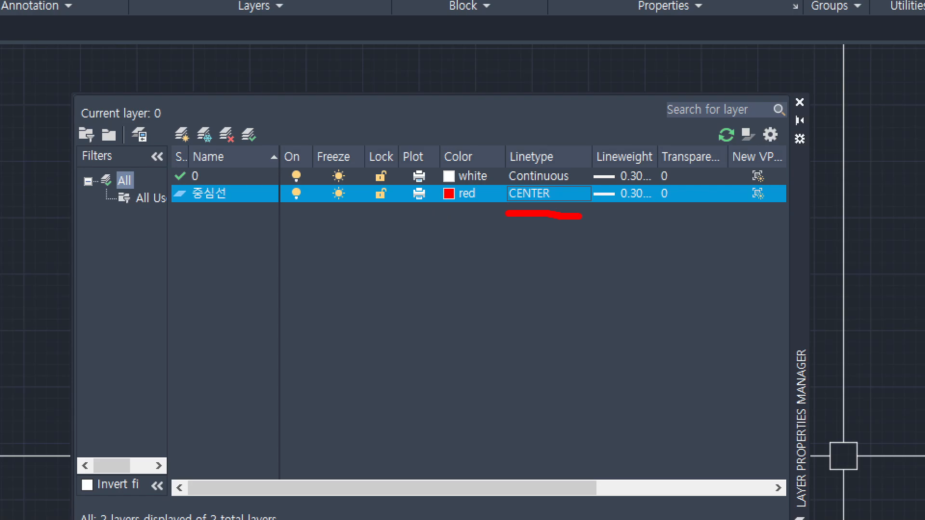
ctrl+drag(188, 212, 265, 196)
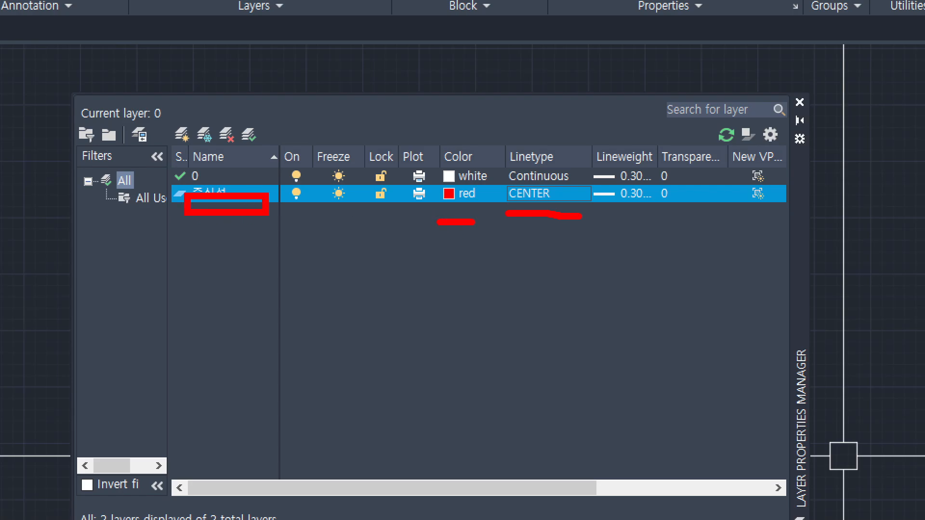
drag(497, 215, 591, 217)
key(Escape)
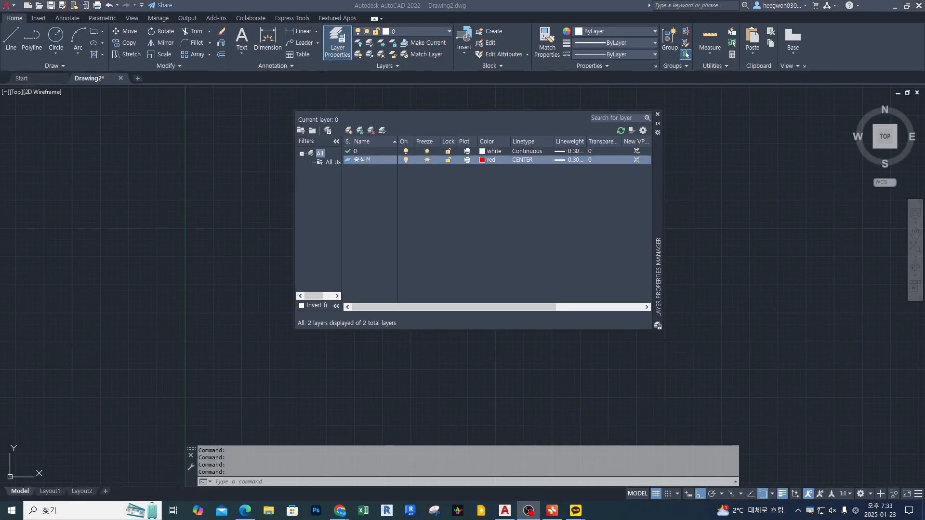
key(ctrl+1)
click(606, 152)
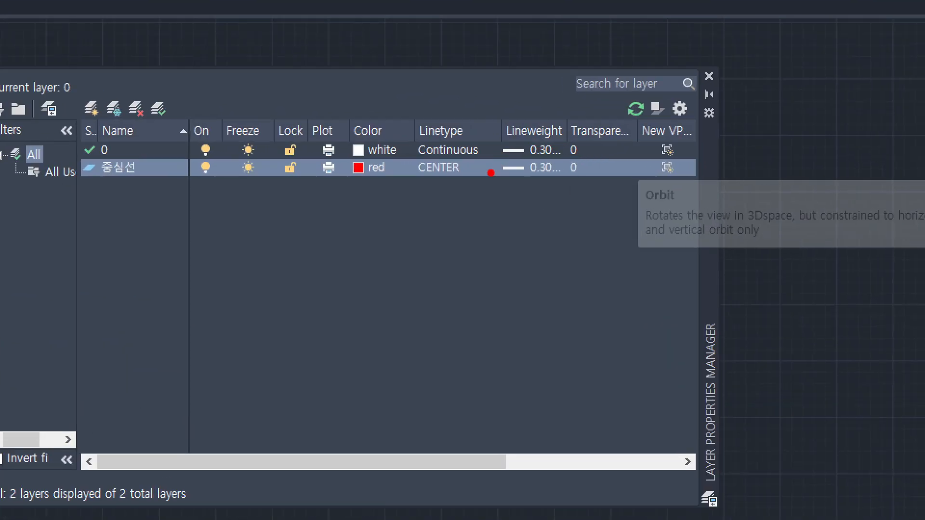
mouse_move(486, 178)
mouse_down()
mouse_move(518, 177)
mouse_move(564, 148)
mouse_move(564, 134)
mouse_up()
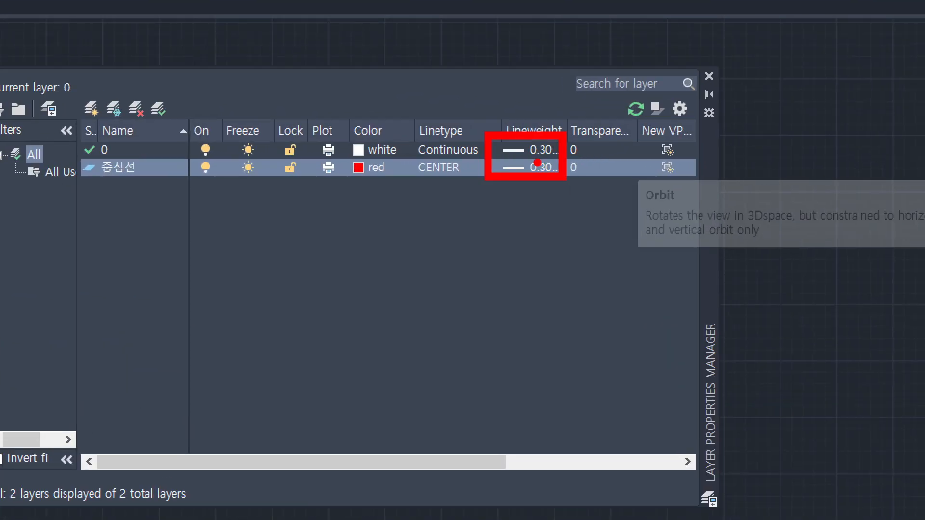
drag(85, 178, 149, 178)
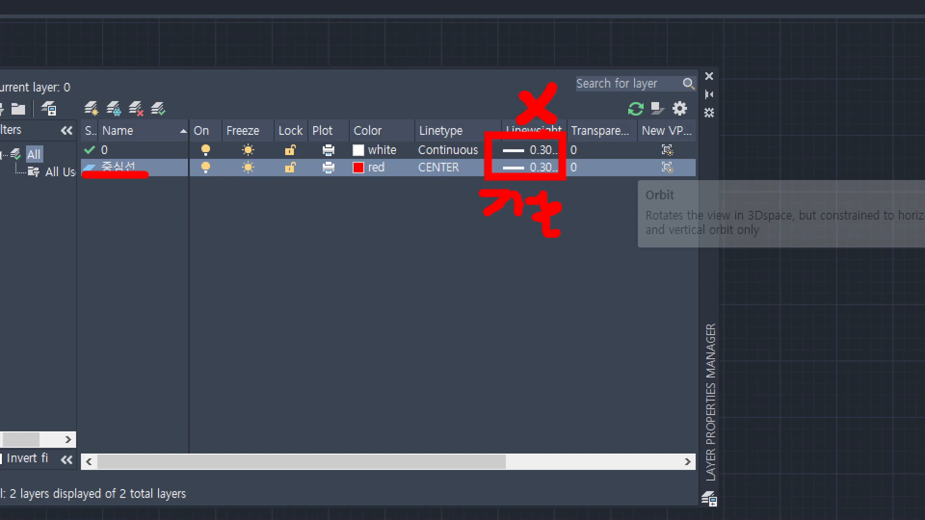
drag(552, 121, 519, 178)
drag(513, 128, 549, 179)
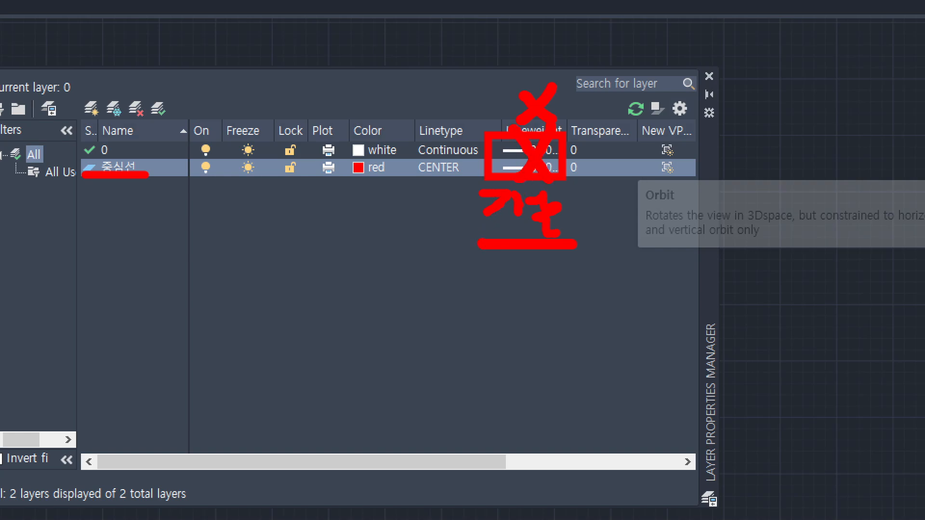
mouse_move(576, 196)
mouse_down()
mouse_move(535, 118)
mouse_move(553, 179)
mouse_up()
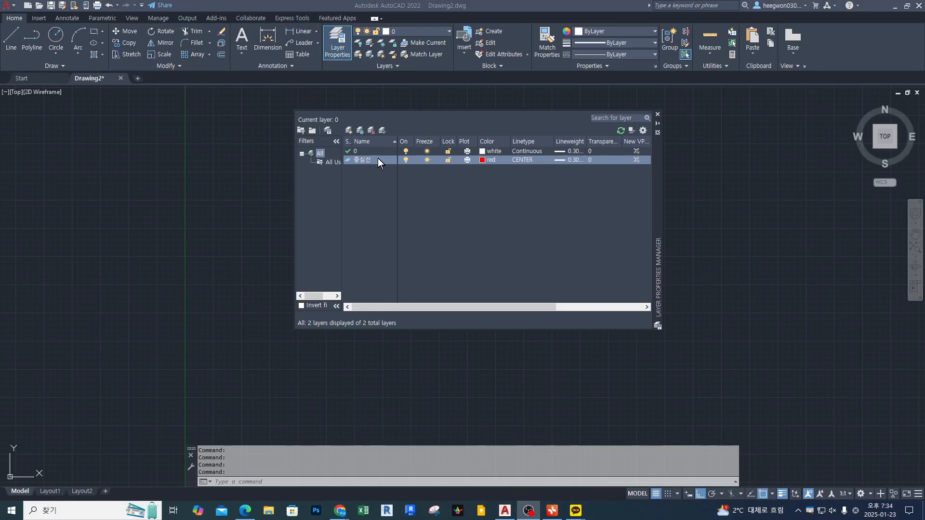
Create a new layer based on 중심선 and name it 형상선 1
click(378, 159)
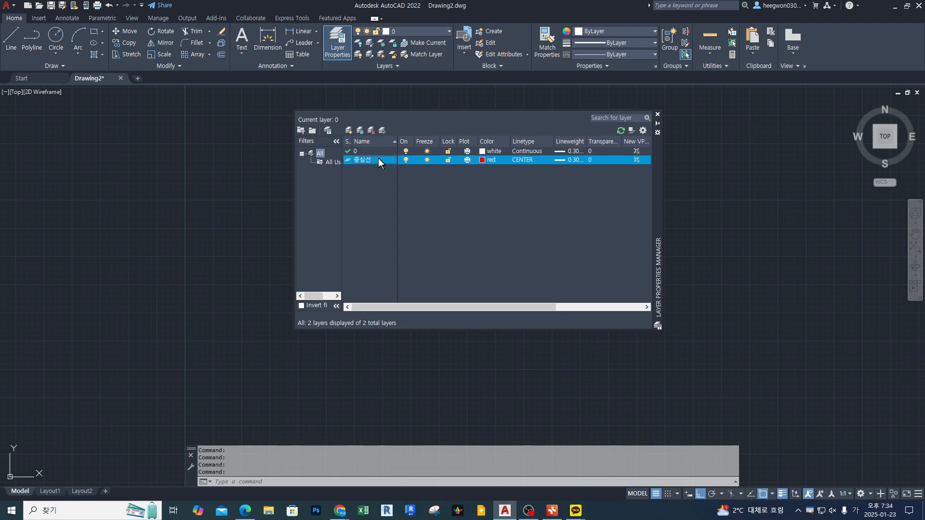
key(alt+n)
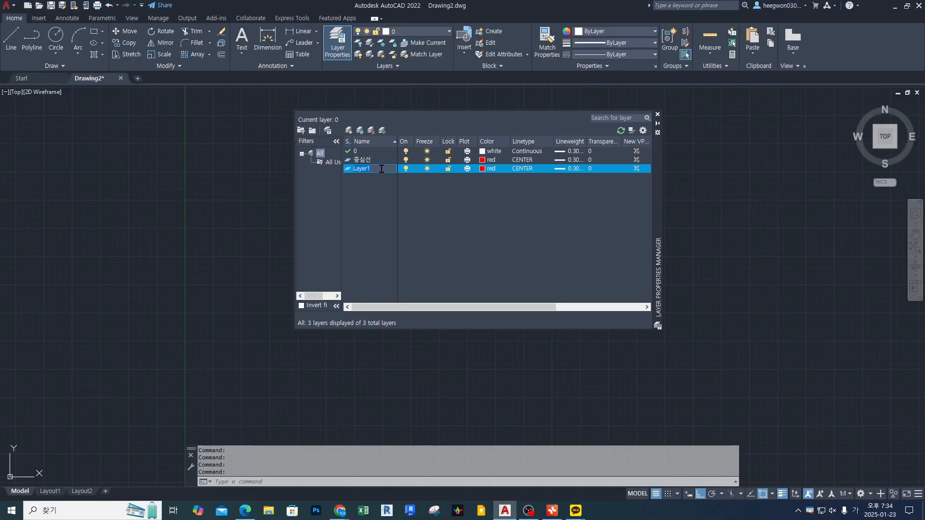
text(gudt)
key(BackSpace)
key(BackSpace)
key(BackSpace)
key(Hangul)
text(형사)
text(서)
text( 1)
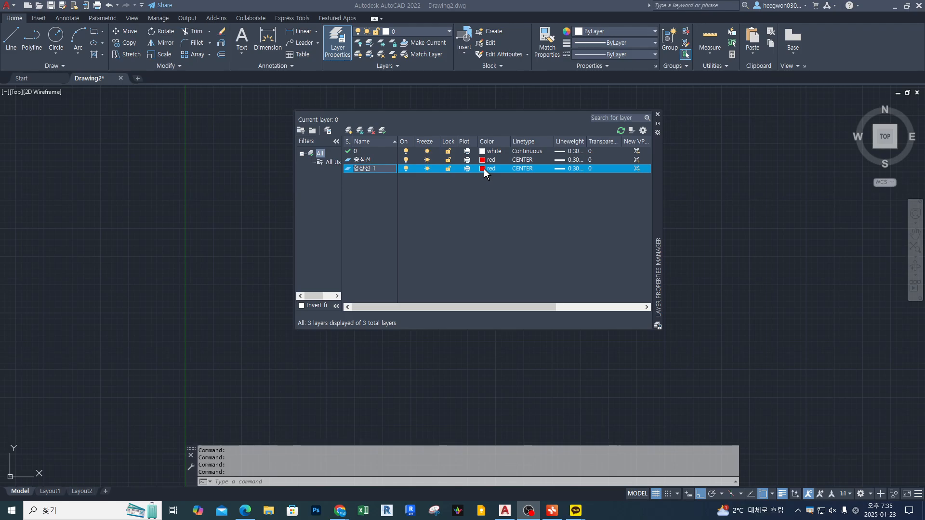
Set the 형상선 1 layer's colour to green and its linetype to Continuous
click(484, 168)
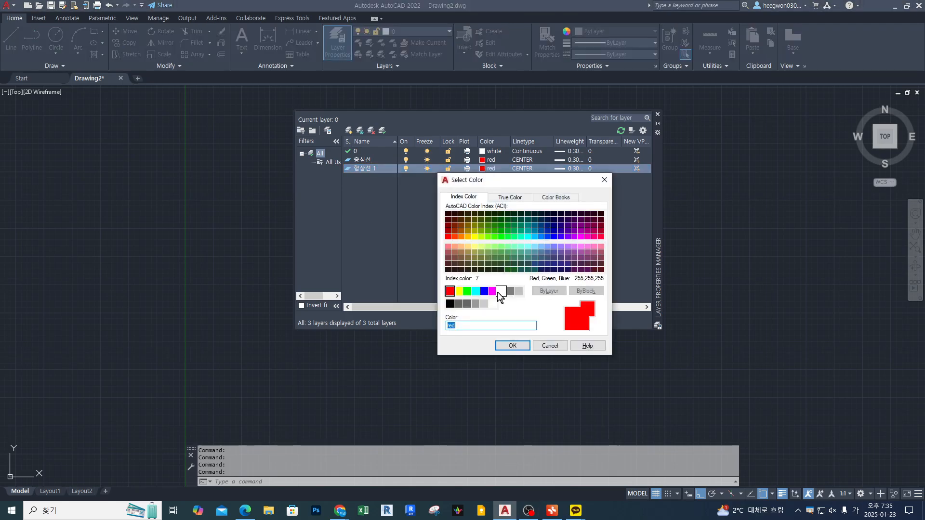
click(465, 292)
click(520, 346)
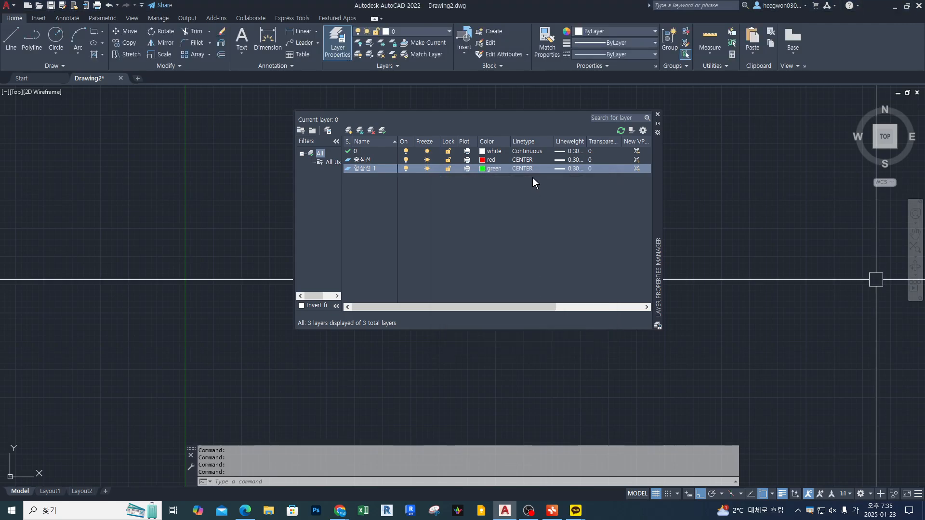
click(530, 169)
click(529, 233)
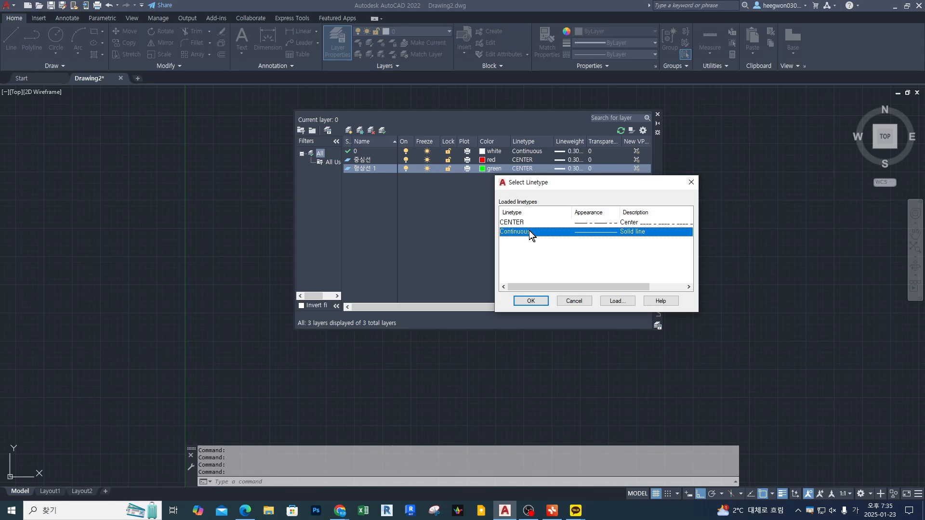
click(531, 302)
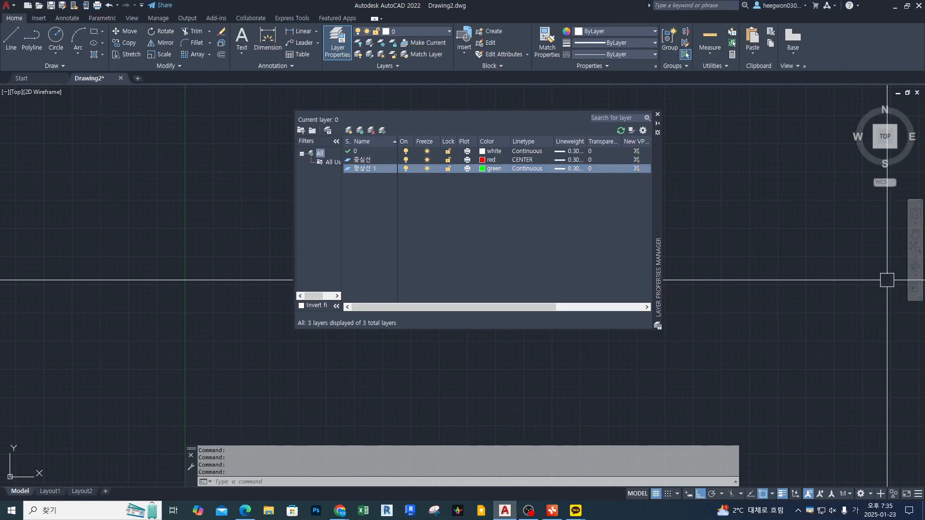
Create a new layer based on 형상선 1 and name it 숨은선
click(380, 201)
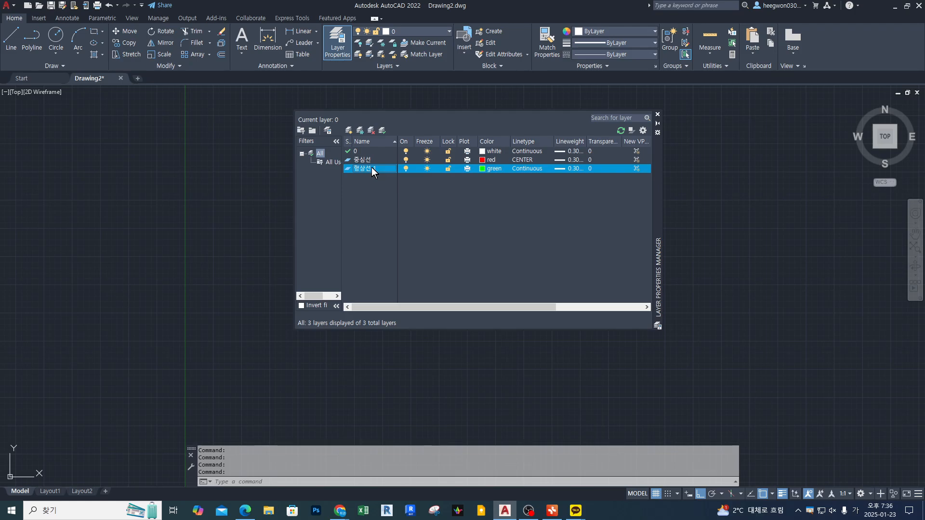
click(349, 130)
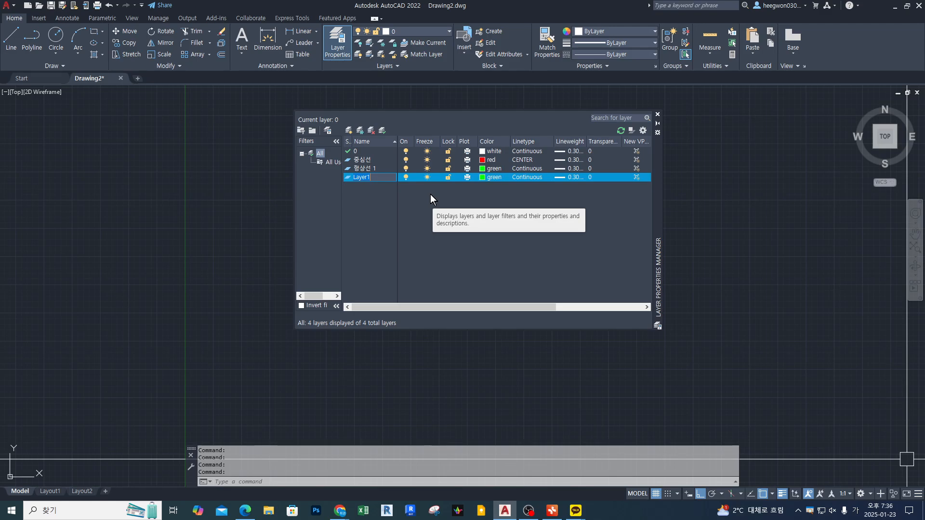
text(숨은선)
key(Return)
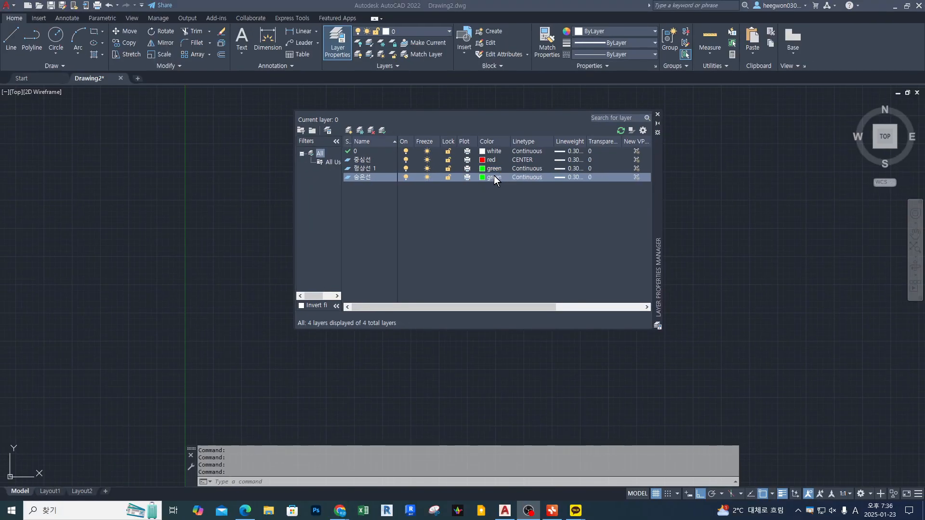
Set the 숨은선 layer's colour to magenta
click(502, 166)
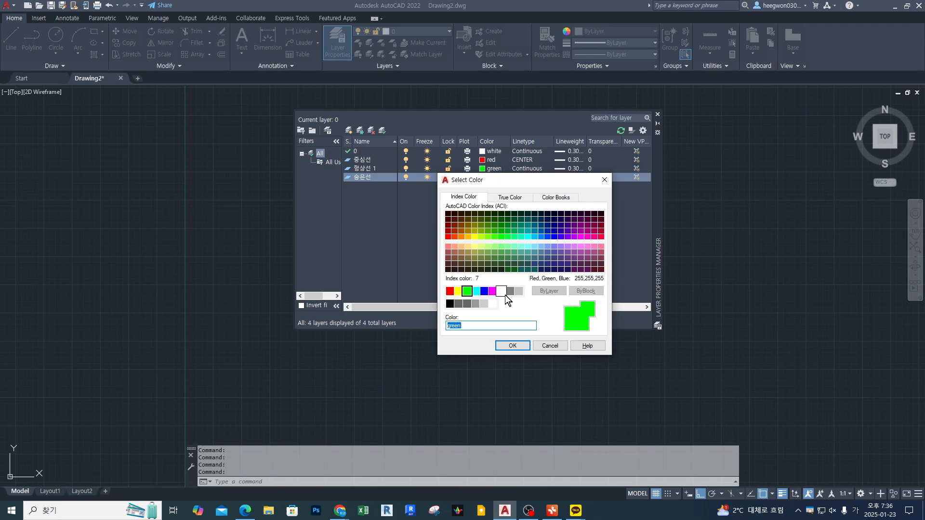
click(492, 291)
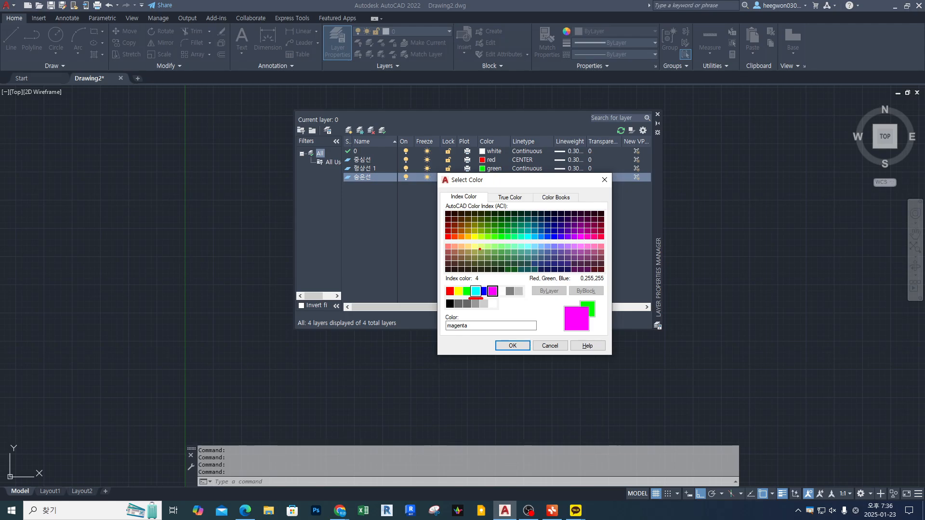
click(513, 346)
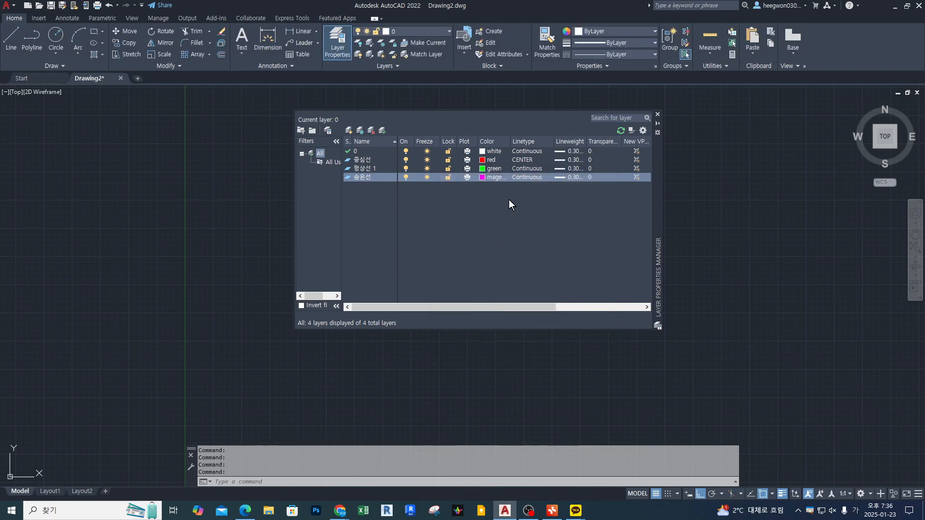
Select HIDDEN2 among the acadiso.lin linetypes available to load for the 숨은선 layer
click(523, 177)
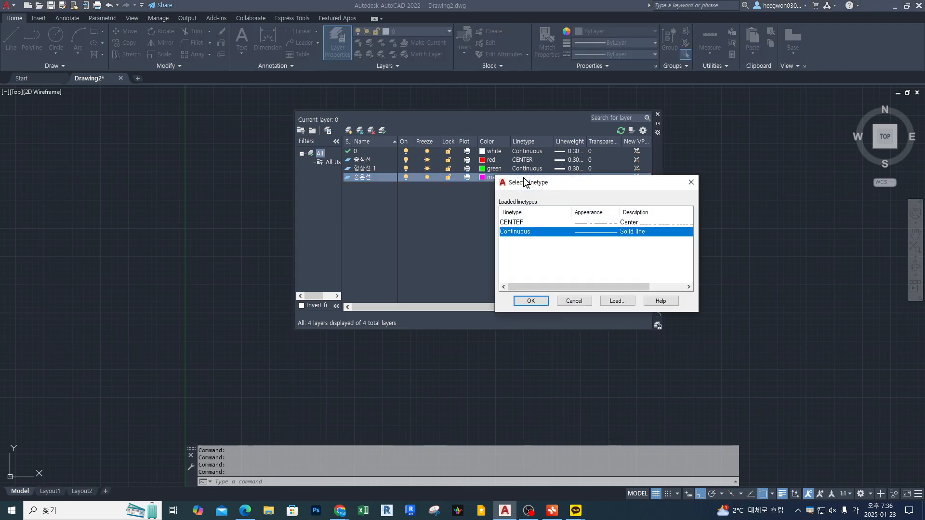
drag(525, 182, 514, 210)
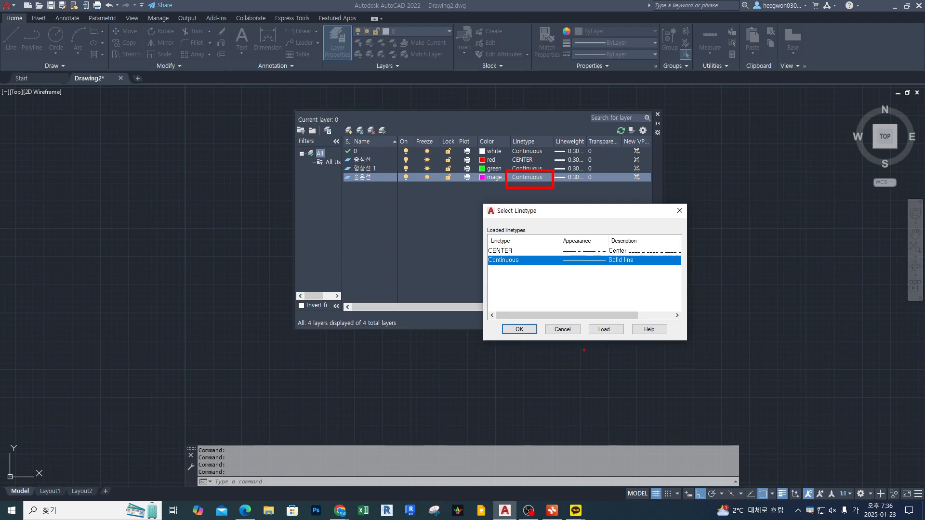
click(608, 329)
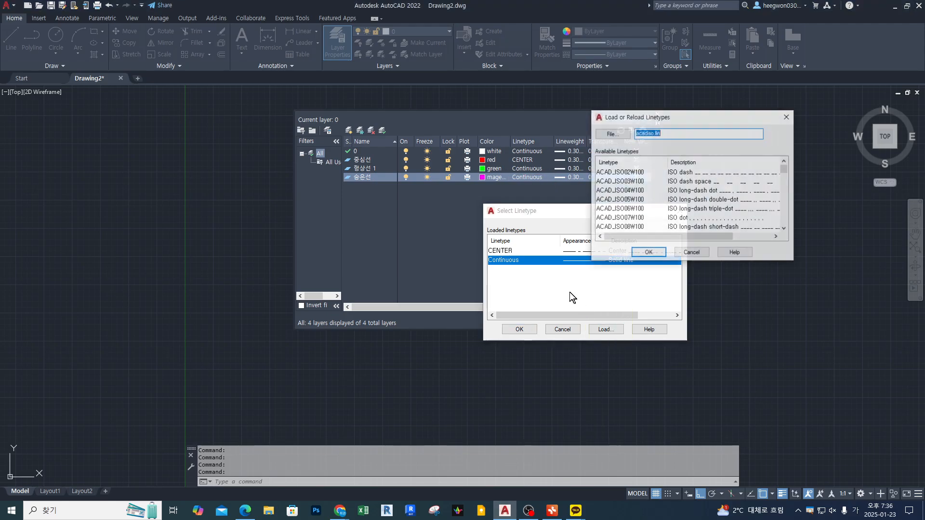
click(619, 190)
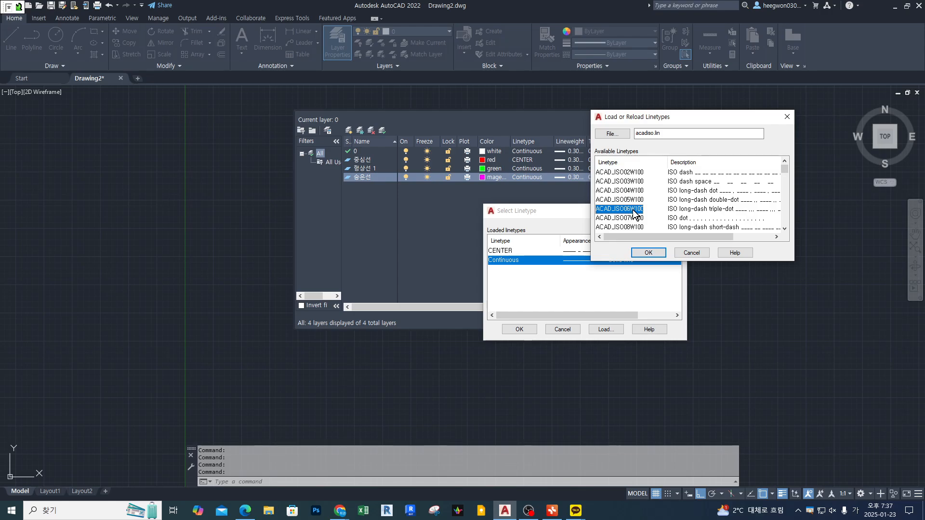
click(621, 208)
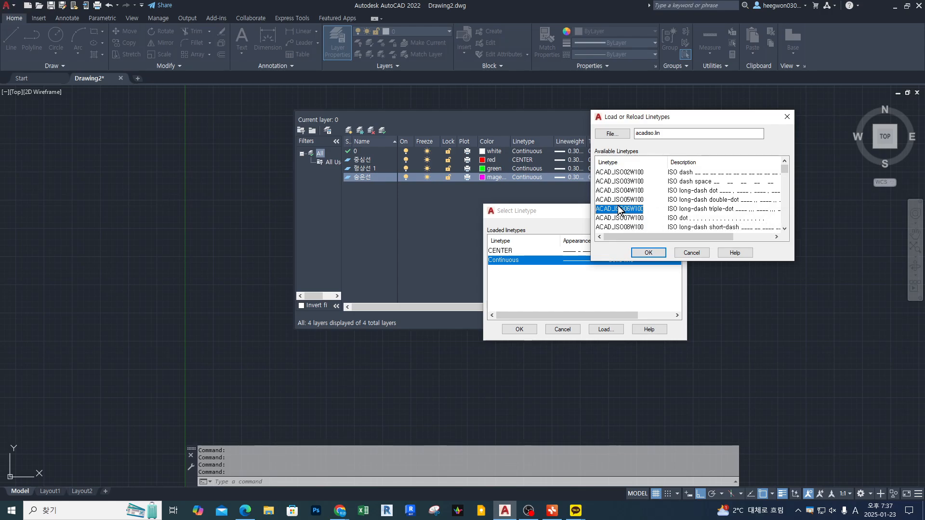
scroll(620, 211, down, 6)
scroll(618, 207, down, 2)
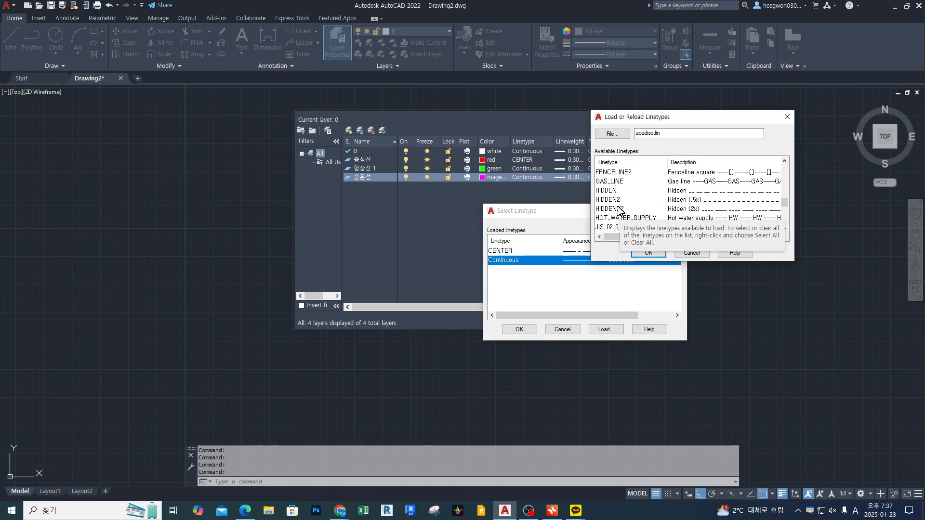
click(608, 191)
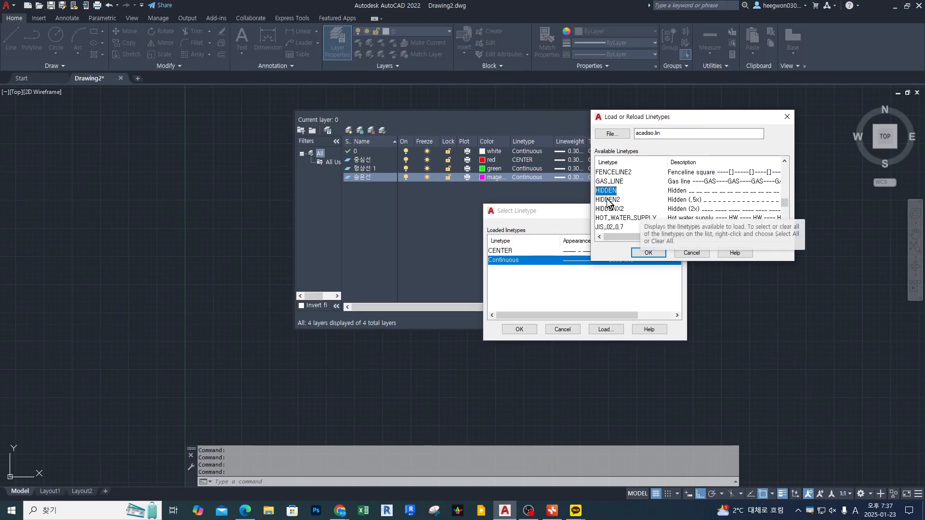
click(531, 193)
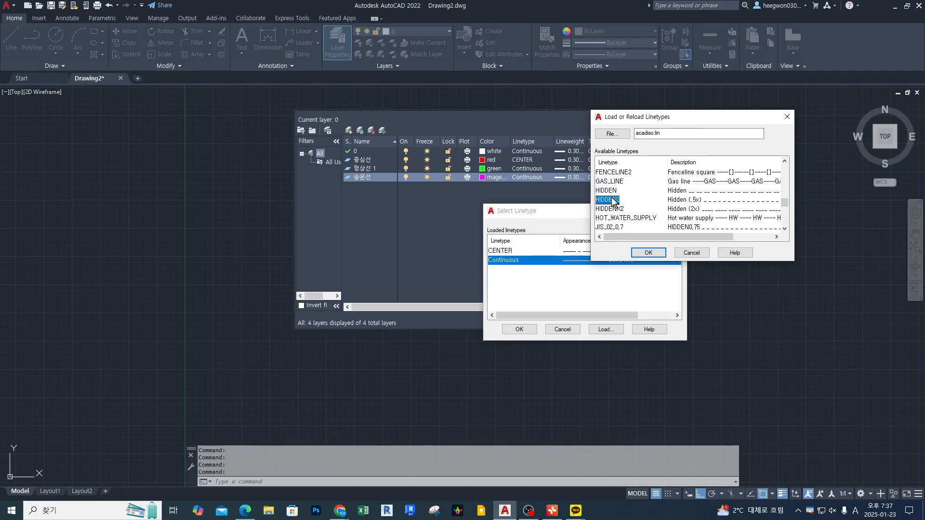
scroll(611, 199, up, 2)
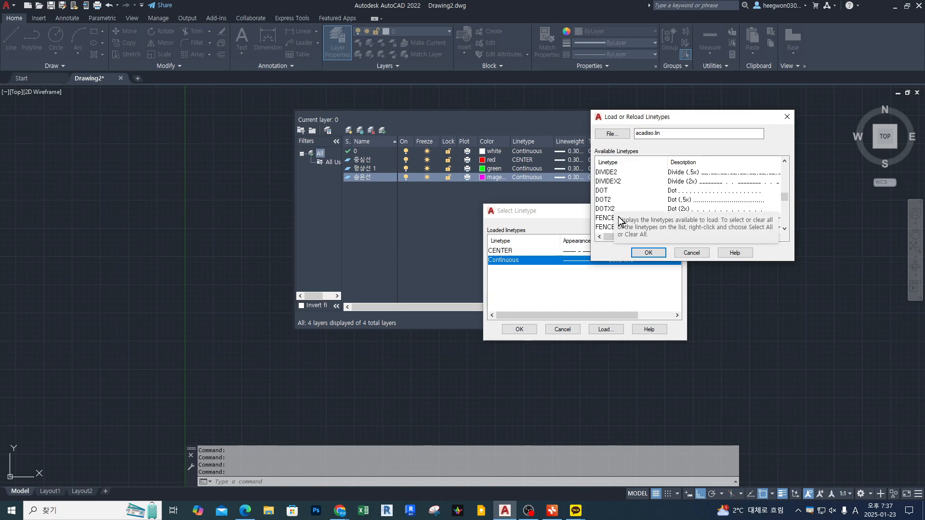
scroll(626, 207, up, 3)
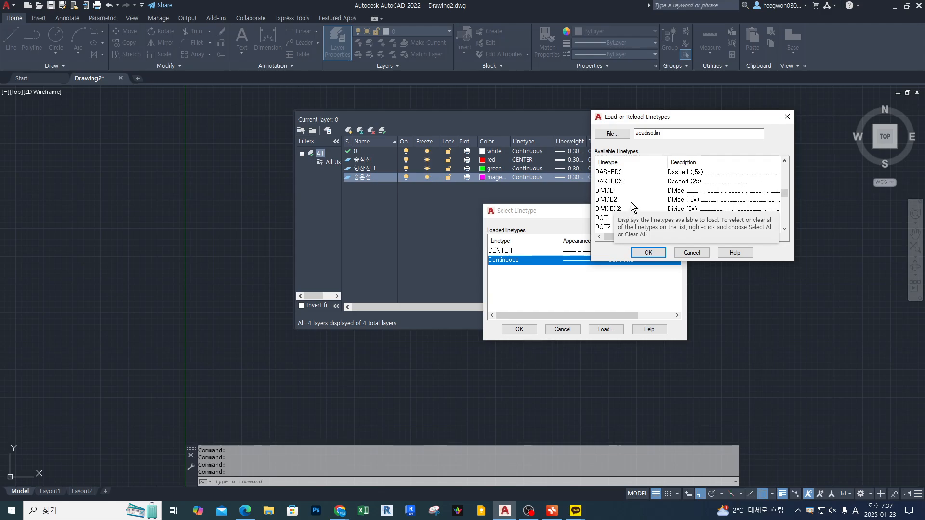
scroll(632, 176, up, 1)
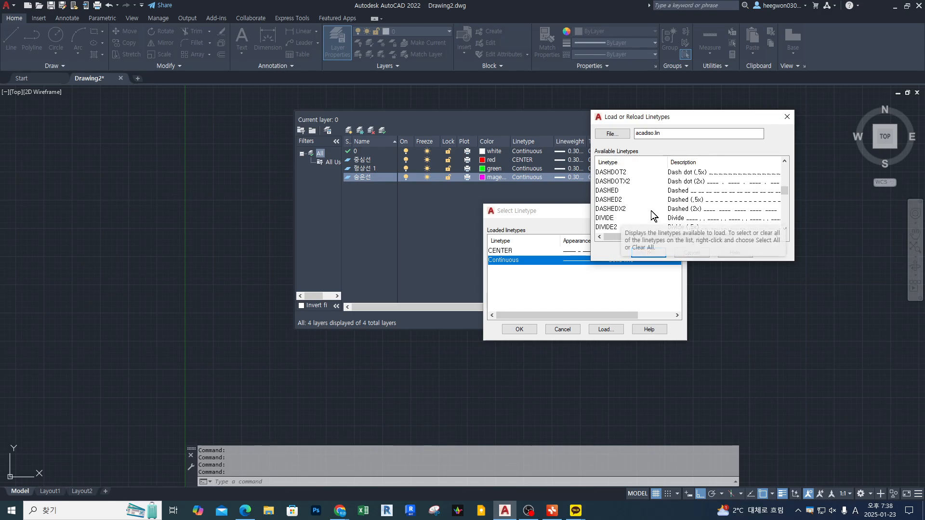
scroll(648, 208, down, 3)
scroll(647, 209, down, 1)
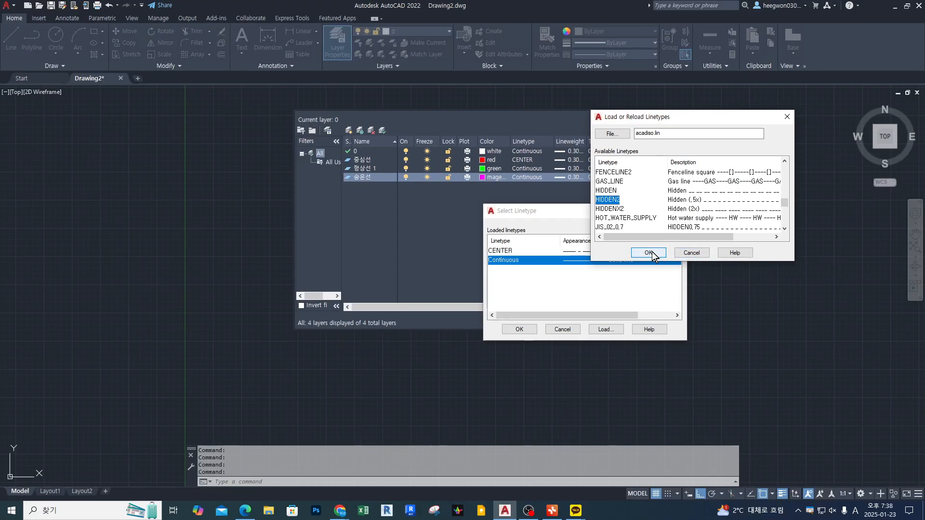
Load the selected HIDDEN2 linetype and assign it to the 숨은선 layer
click(663, 301)
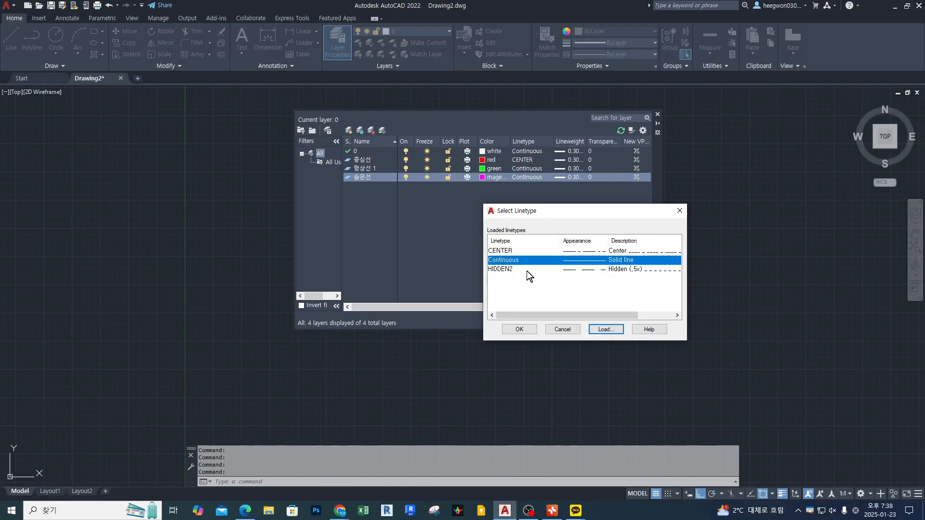
click(495, 273)
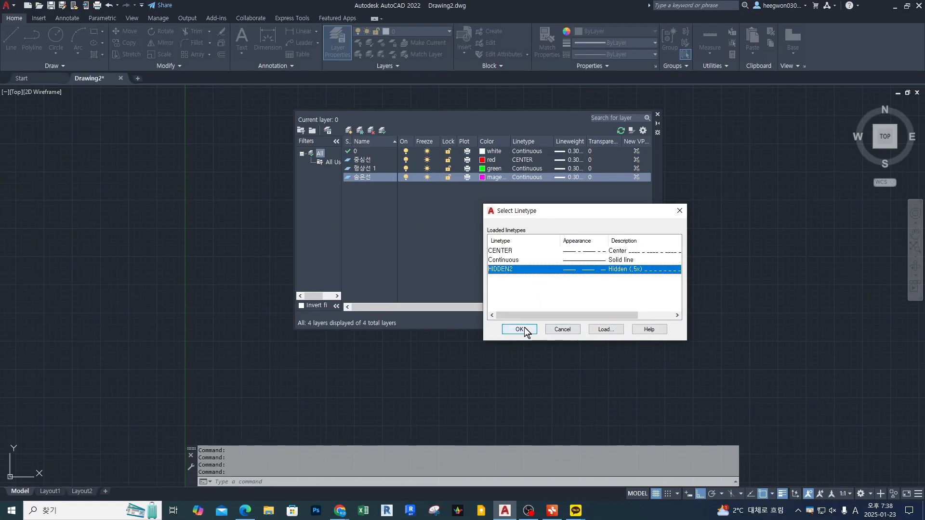
click(520, 329)
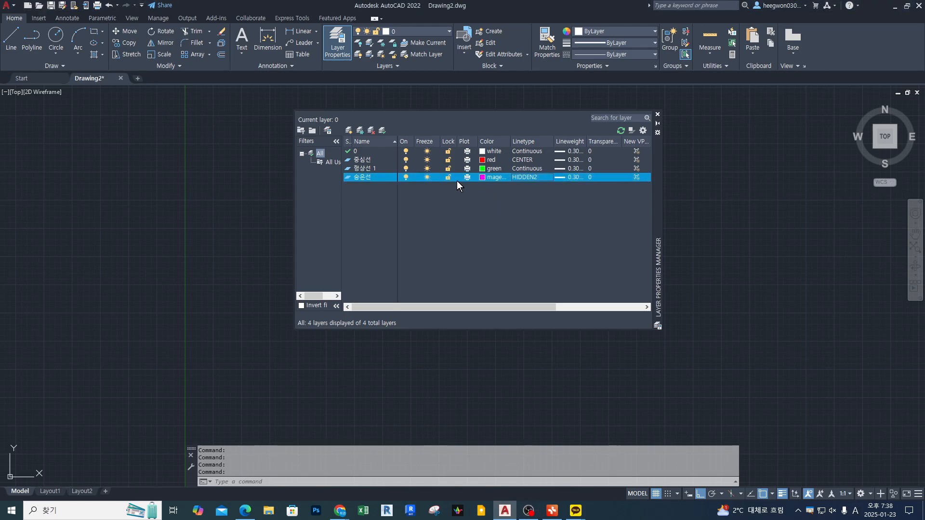
Close the layer manager and make 중심선 the current layer
click(657, 115)
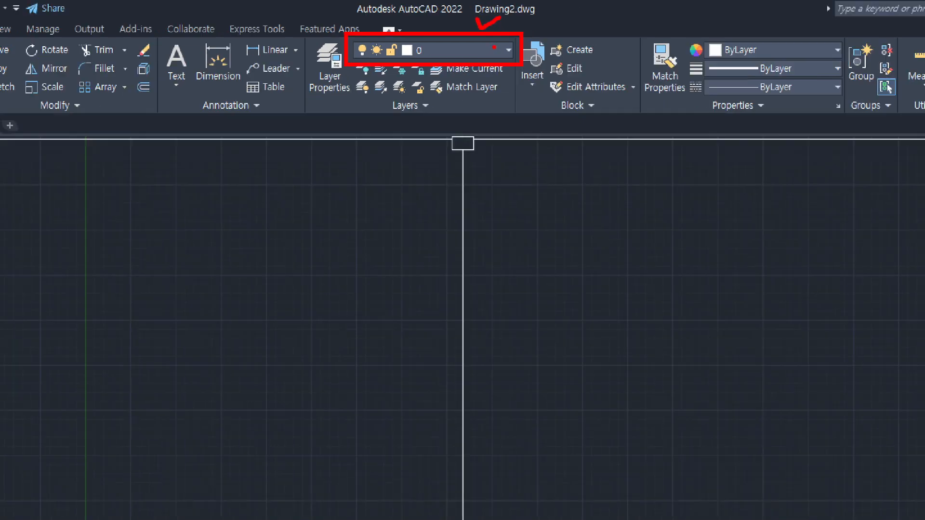
click(526, 59)
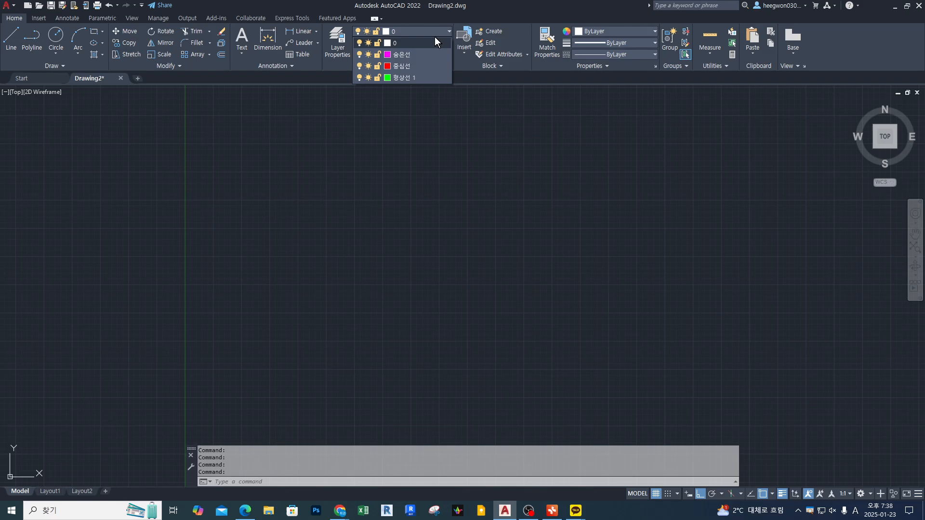
click(416, 63)
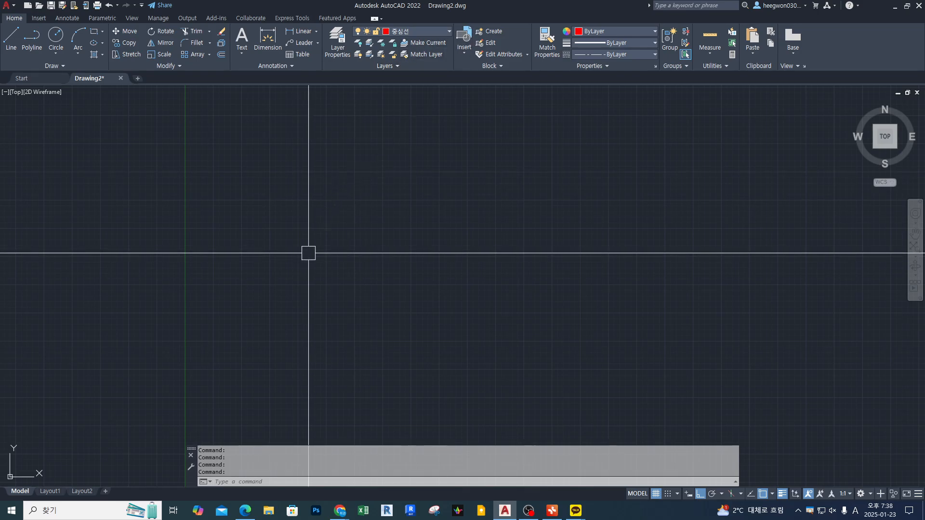
text(1)
key(Return)
click(248, 318)
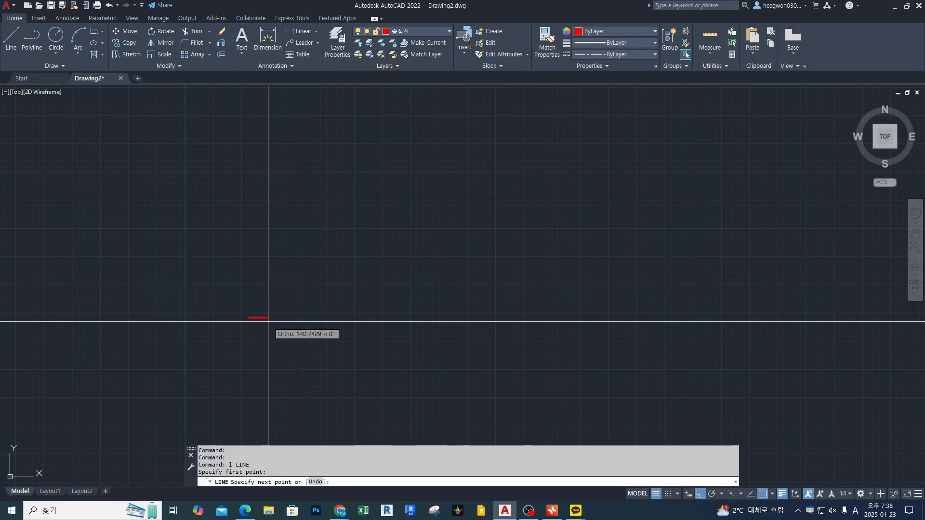
scroll(464, 368, down, 5)
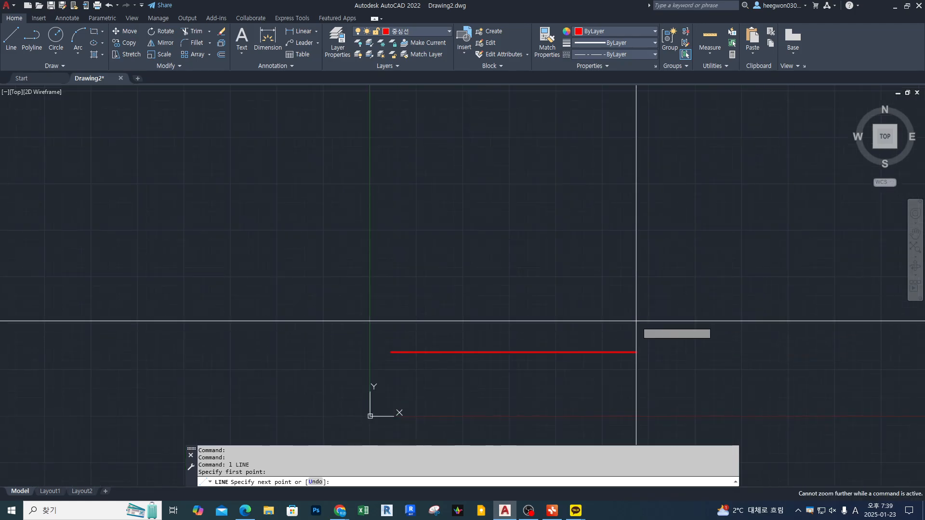
scroll(708, 307, up, 2)
middle_drag(708, 307, 642, 313)
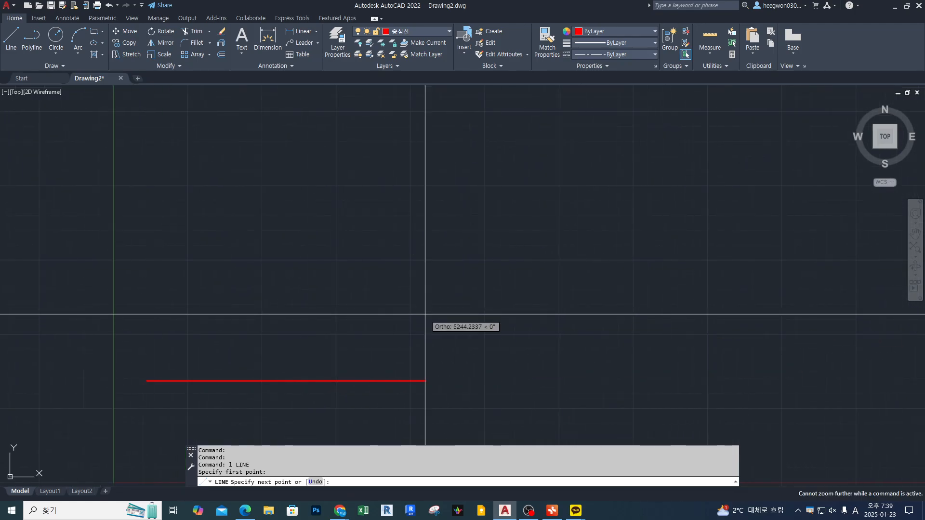
scroll(161, 378, down, 1)
middle_drag(162, 378, 337, 256)
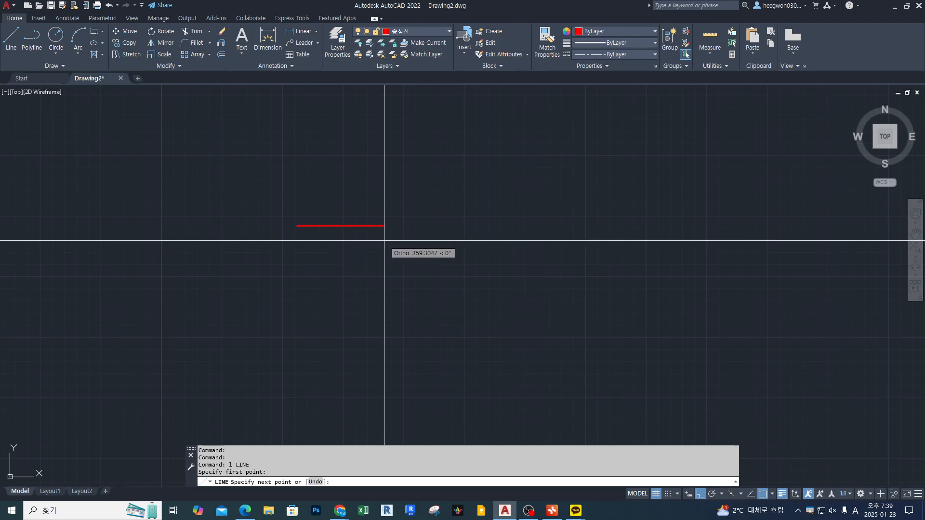
key(Escape)
scroll(314, 250, down, 3)
scroll(301, 227, up, 9)
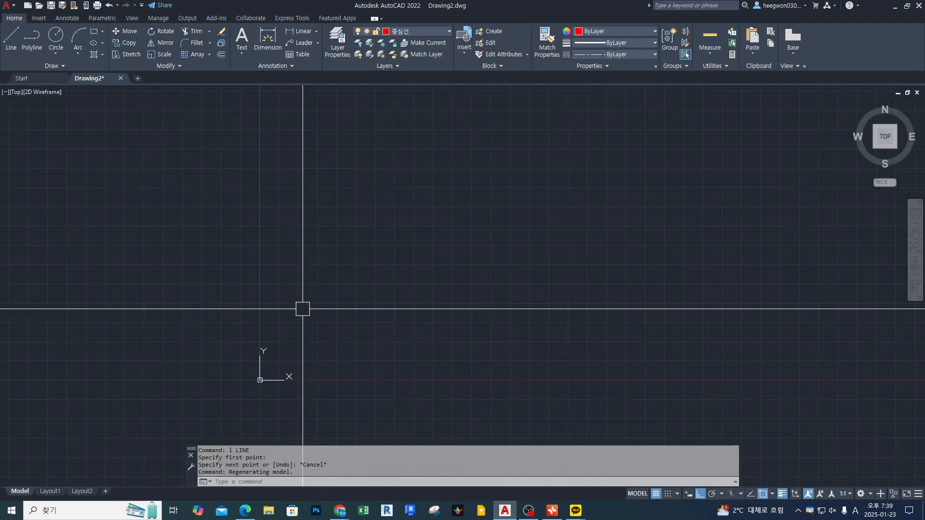
Draw a horizontal line on the 중심선 layer, starting near the origin and running parallel just above the X axis
middle_drag(295, 337, 303, 189)
text(l)
key(space)
click(226, 314)
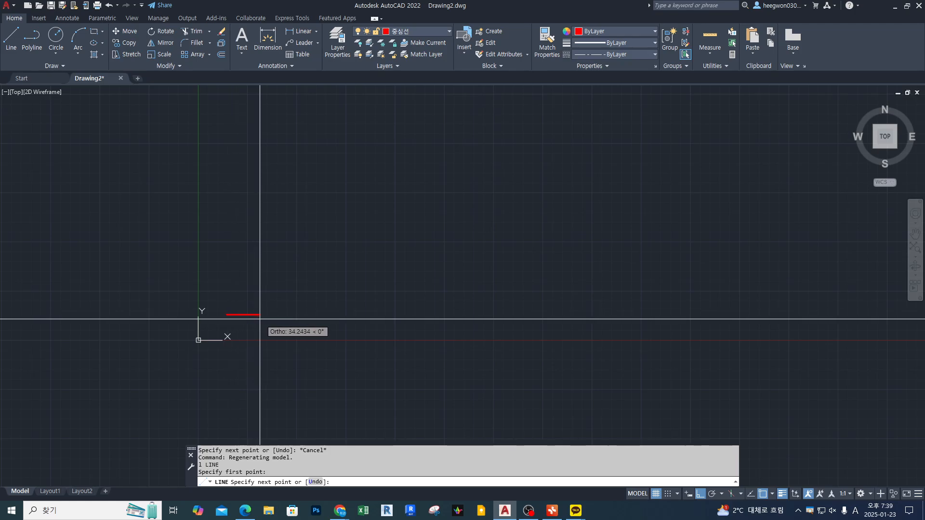
scroll(258, 319, up, 8)
middle_drag(255, 320, 388, 284)
scroll(390, 282, down, 10)
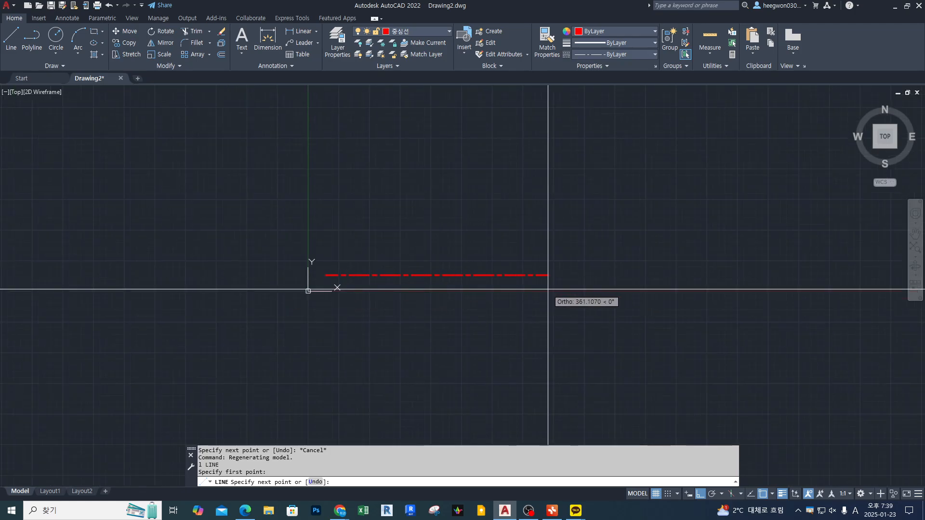
scroll(474, 286, up, 4)
click(776, 290)
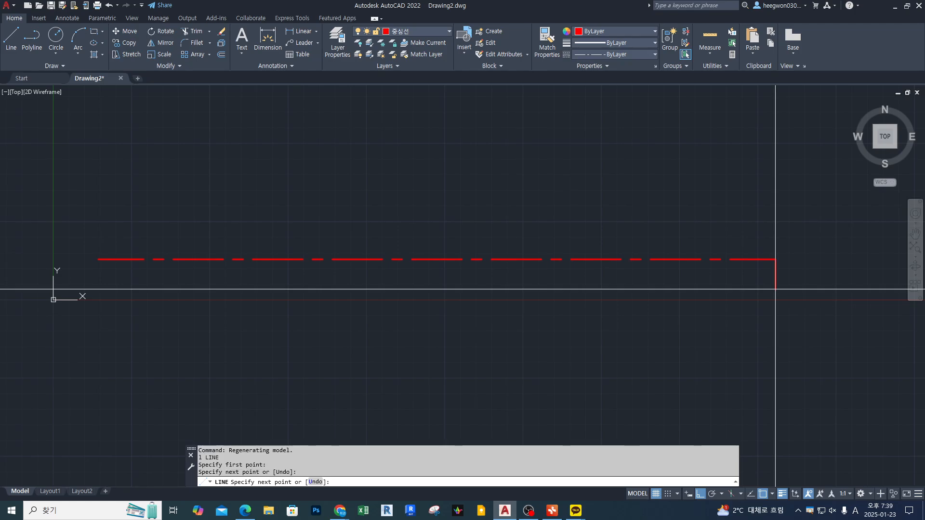
key(Escape)
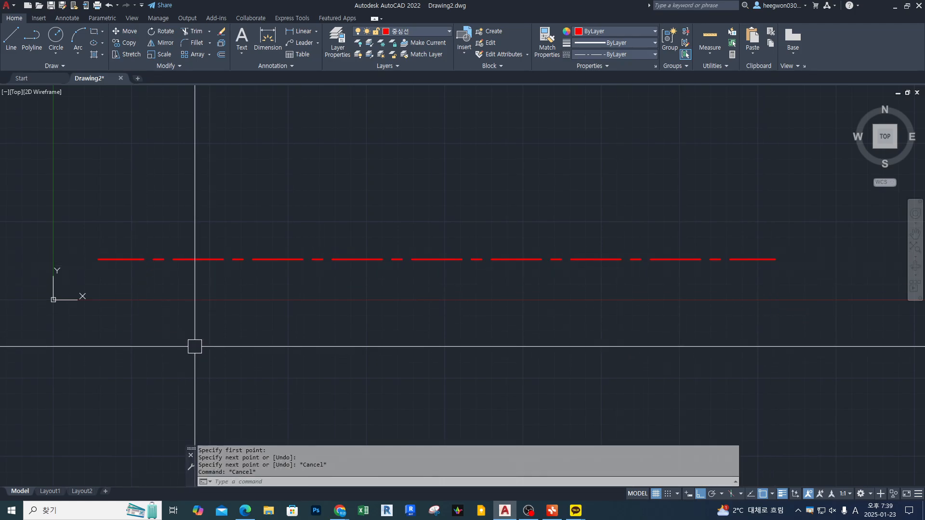
mouse_move(309, 312)
mouse_down()
mouse_move(202, 252)
mouse_move(326, 310)
mouse_up()
key(Escape)
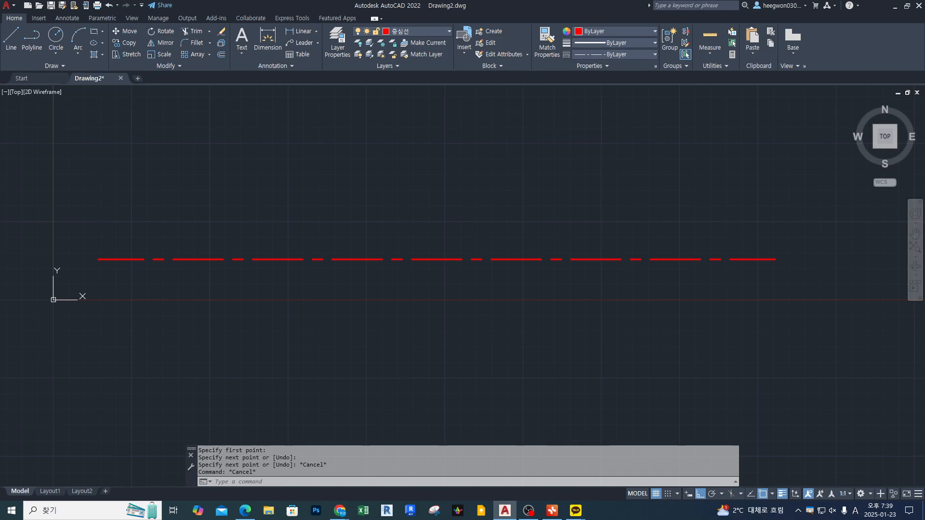
Make 형상선 1 the current layer and draw a horizontal line of about equal length above the red centre line
click(419, 31)
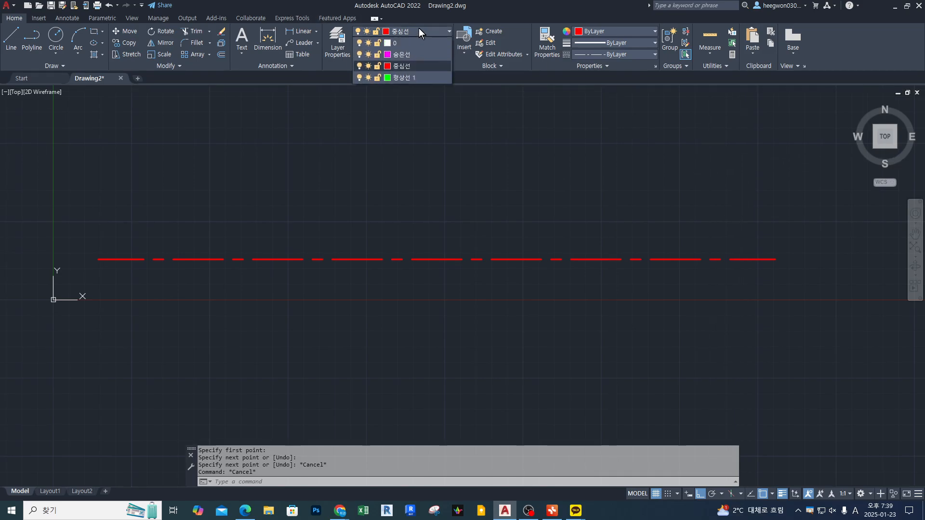
click(414, 77)
middle_drag(397, 138, 402, 149)
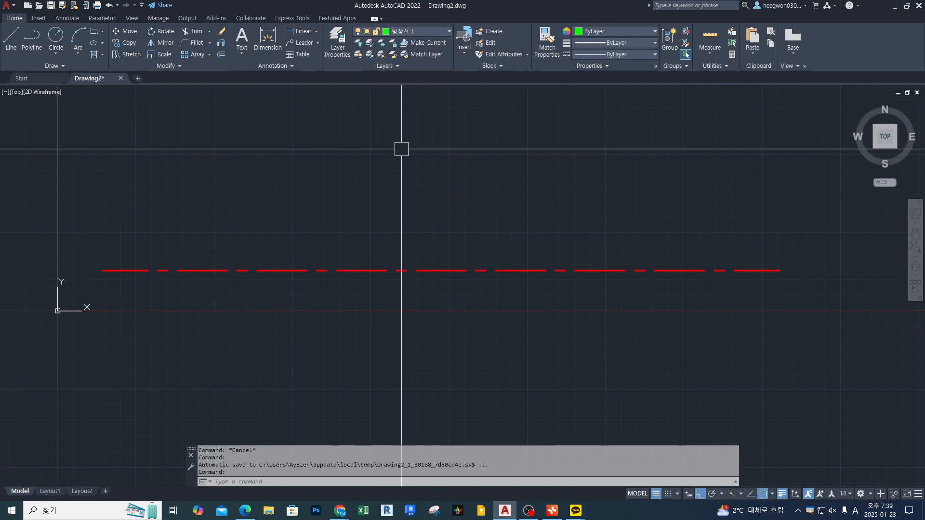
text(l)
key(Return)
click(101, 216)
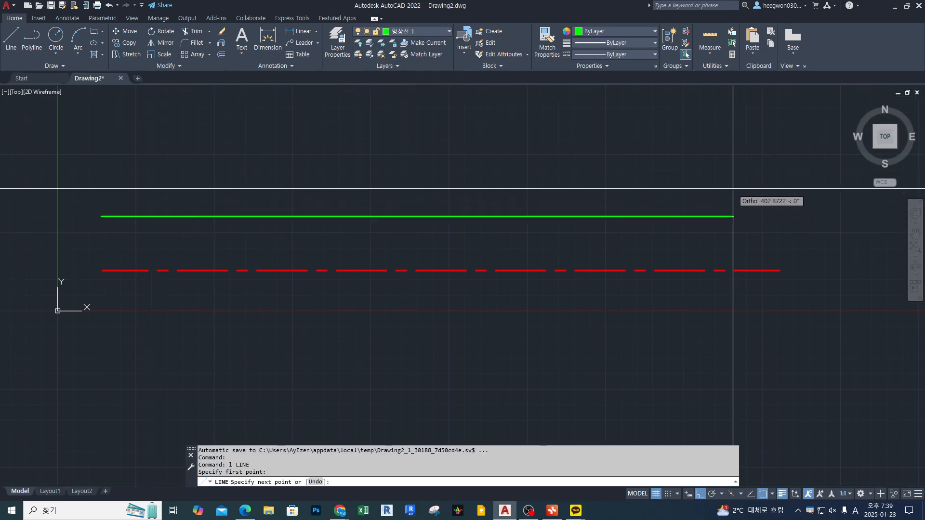
click(776, 188)
key(Return)
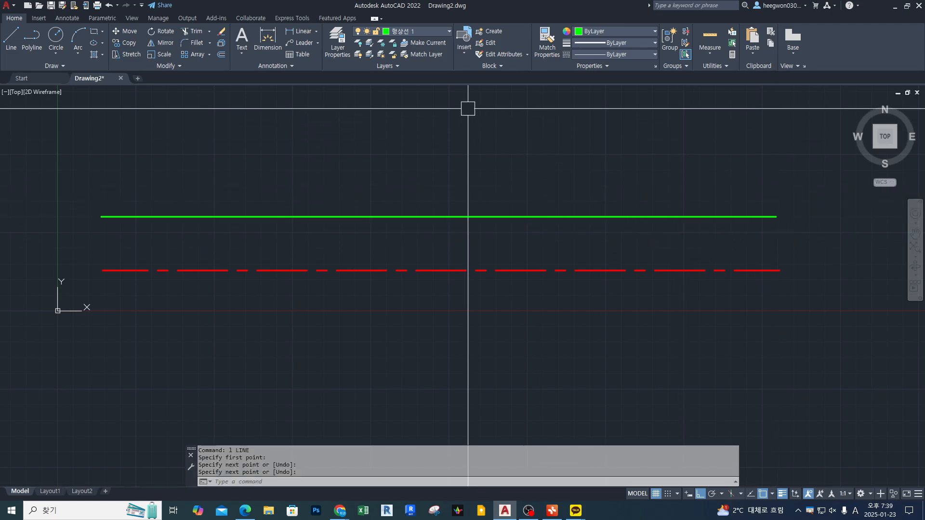
Make 숨은선 the current layer and draw a horizontal line of about equal length above the green line
click(426, 32)
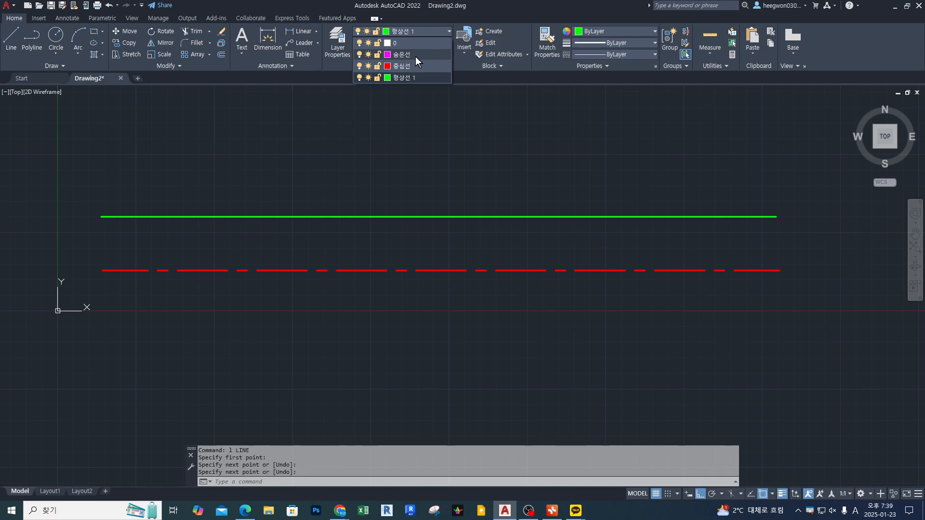
click(415, 56)
text(l)
key(Return)
click(104, 150)
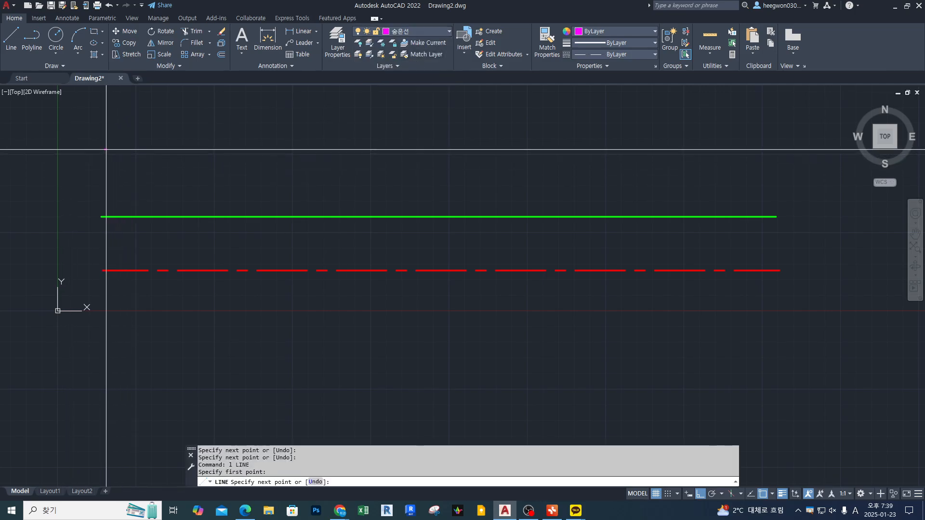
click(775, 166)
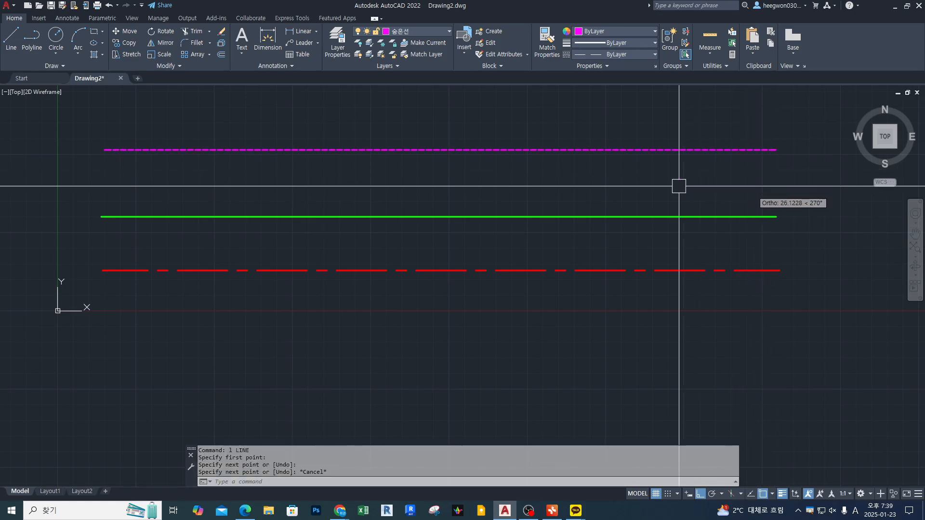
key(Escape)
key(Escape)
Draw a very short horizontal line, about 0.5 units long, on the 숨은선 layer above the starting end of the red centre line
scroll(377, 169, down, 5)
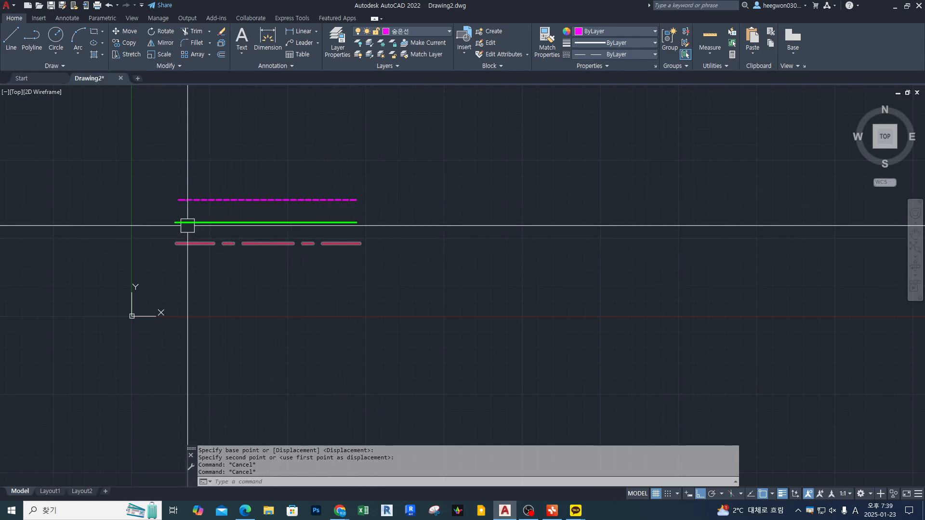
scroll(165, 297, up, 4)
scroll(233, 134, up, 2)
scroll(207, 148, up, 5)
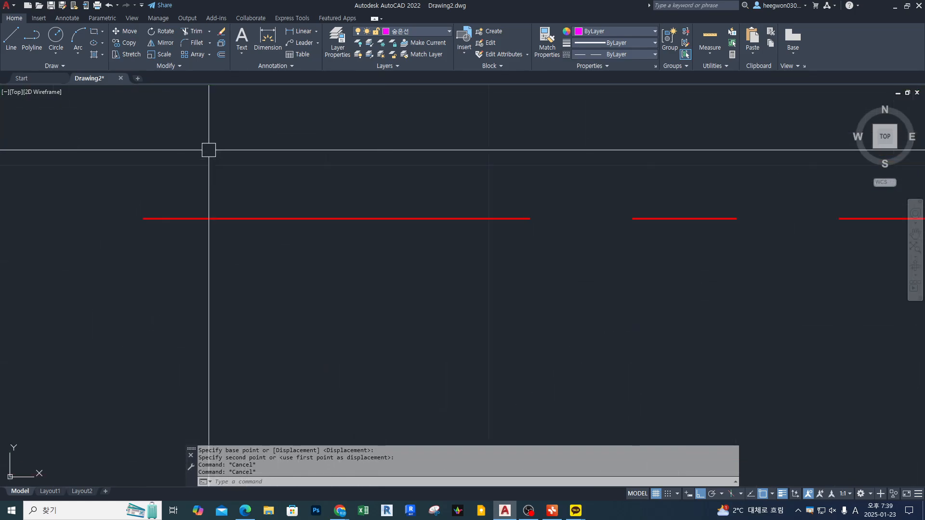
scroll(172, 204, up, 2)
text(l)
key(Return)
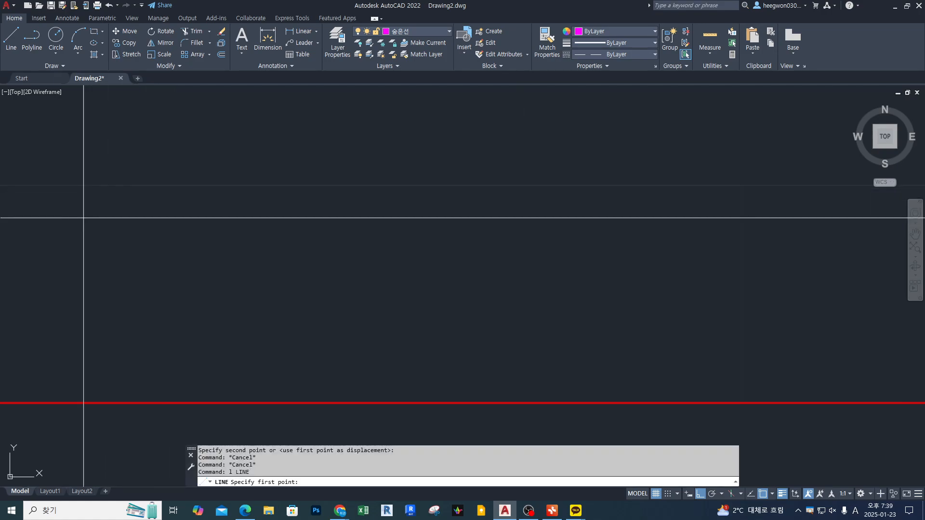
click(64, 225)
scroll(404, 243, up, 8)
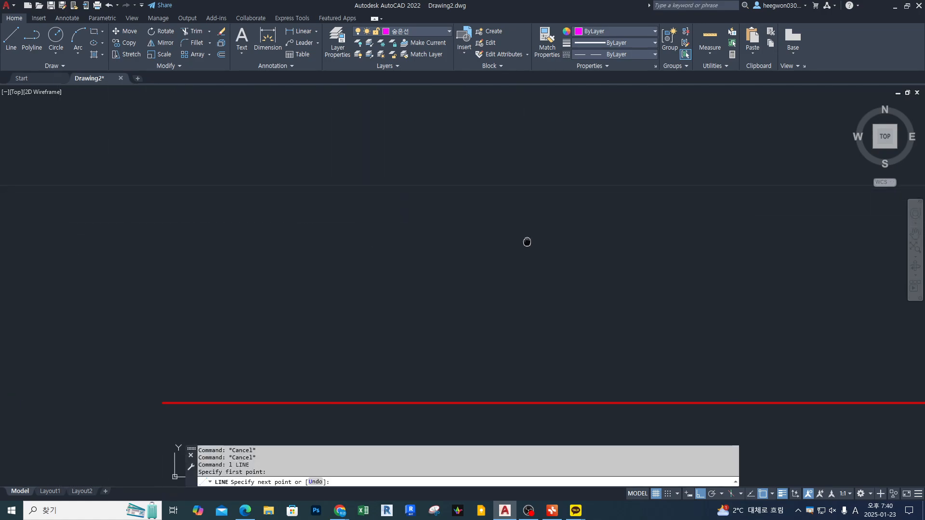
scroll(608, 279, up, 4)
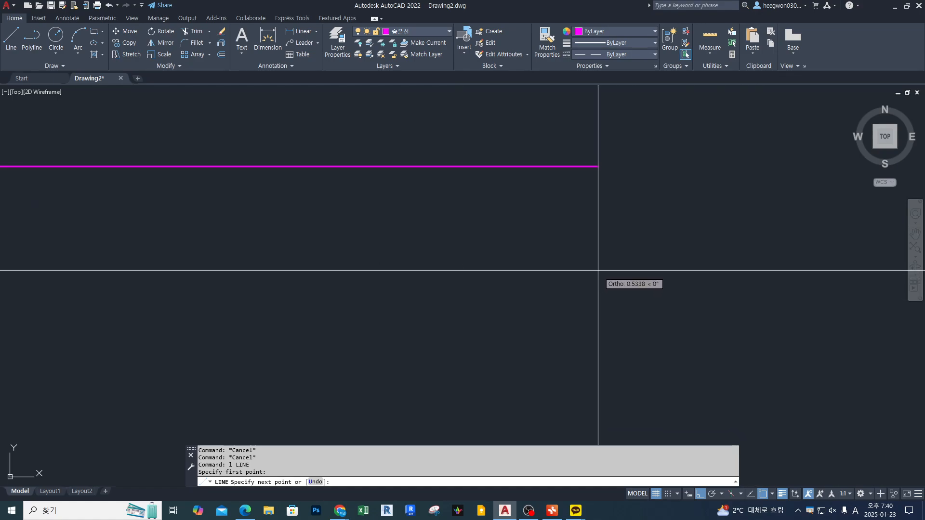
middle_drag(598, 270, 820, 332)
click(842, 307)
key(Escape)
Erase the very short magenta line
scroll(509, 289, down, 2)
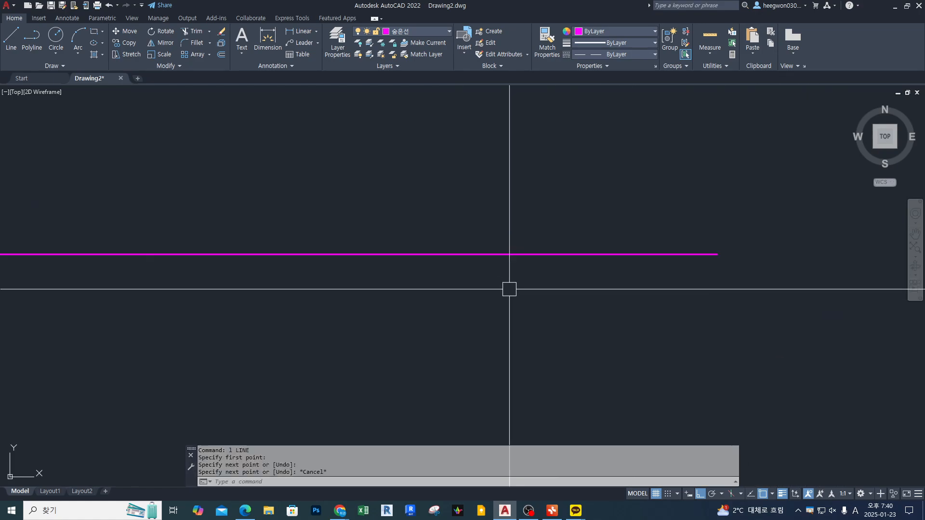
click(445, 255)
key(Delete)
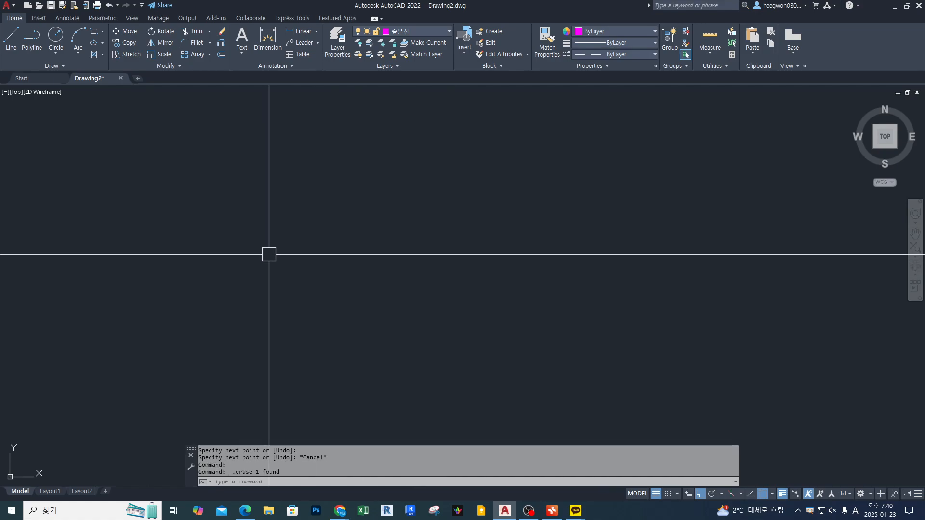
Draw a very long horizontal line on the 숨은선 layer above the three sample lines and inspect its dashes up close
scroll(268, 254, down, 5)
scroll(272, 255, down, 5)
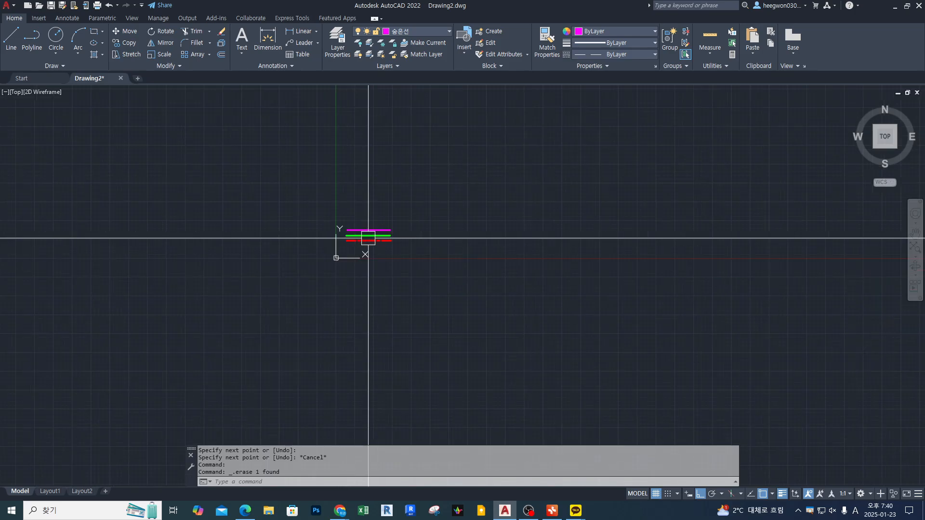
middle_drag(510, 251, 357, 264)
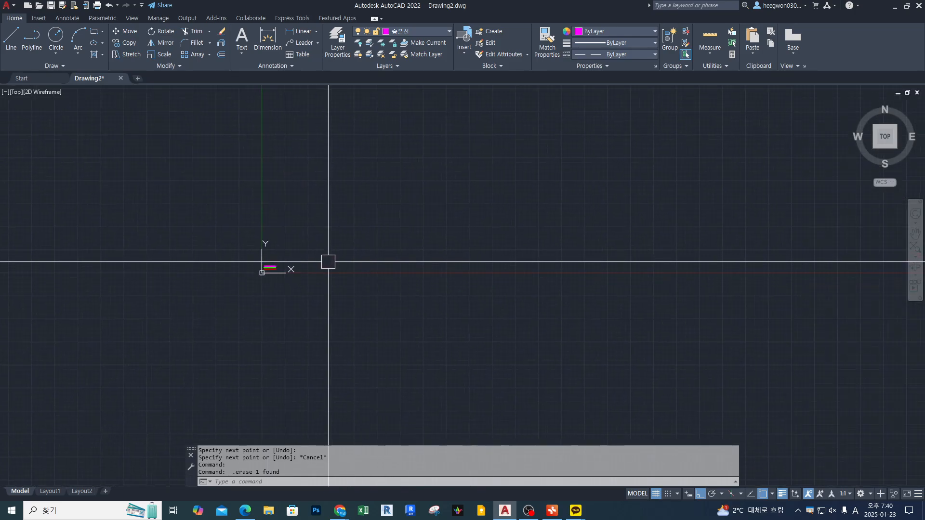
text(l)
key(Return)
click(270, 245)
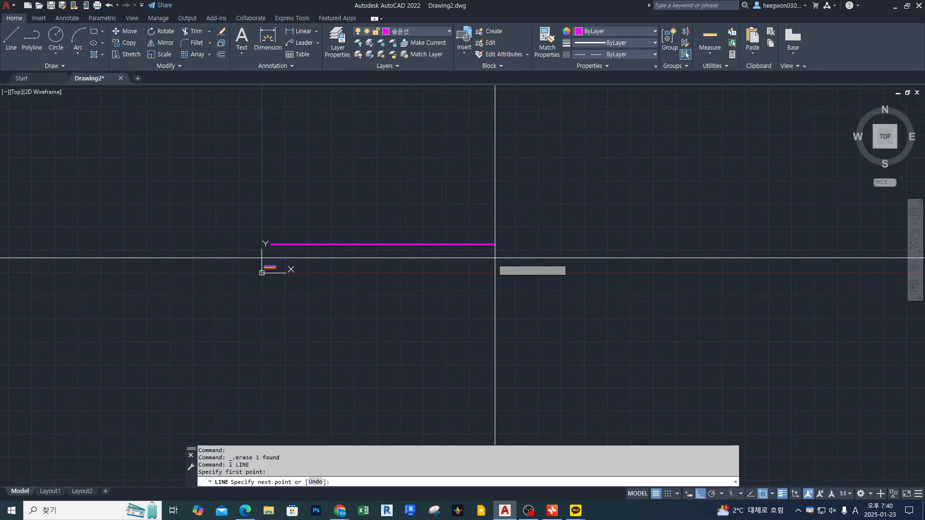
click(689, 256)
key(Escape)
key(Escape)
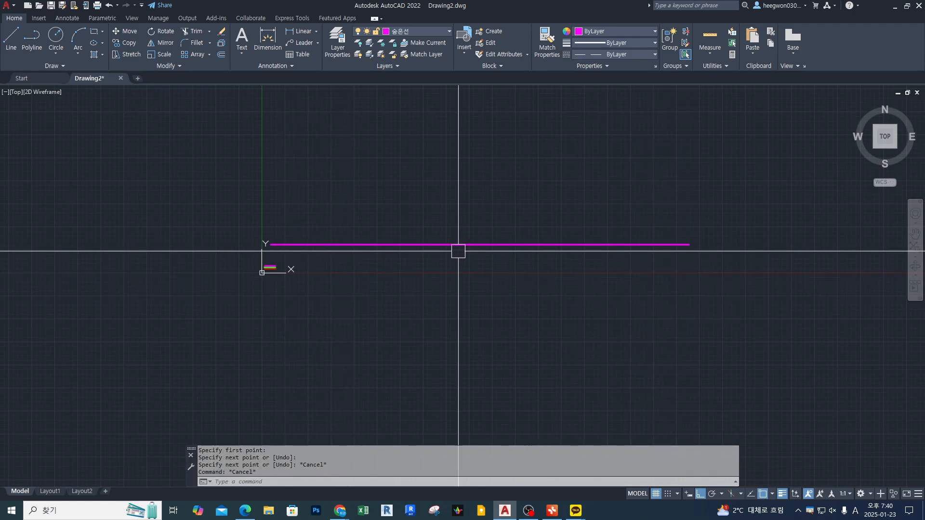
scroll(303, 248, up, 10)
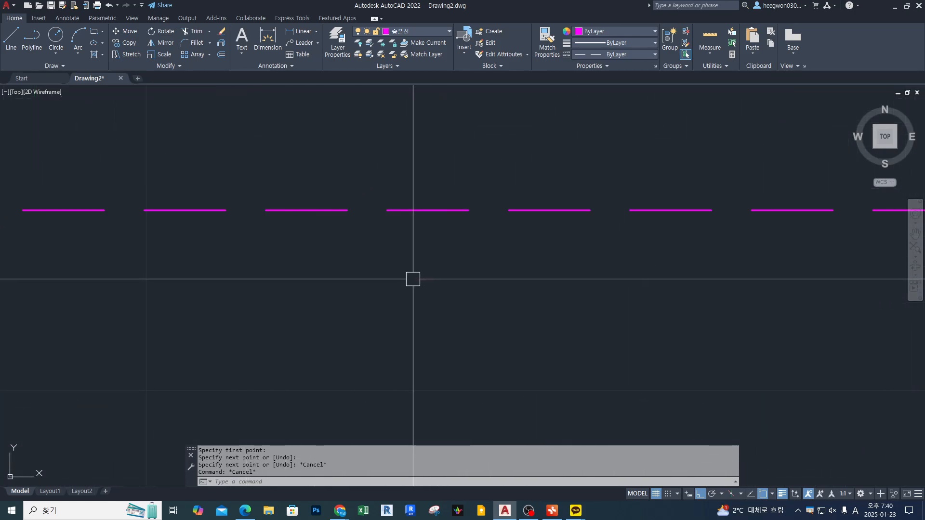
Erase the very long magenta line with a crossing selection
scroll(413, 279, down, 3)
text(e)
key(Return)
click(530, 202)
click(440, 303)
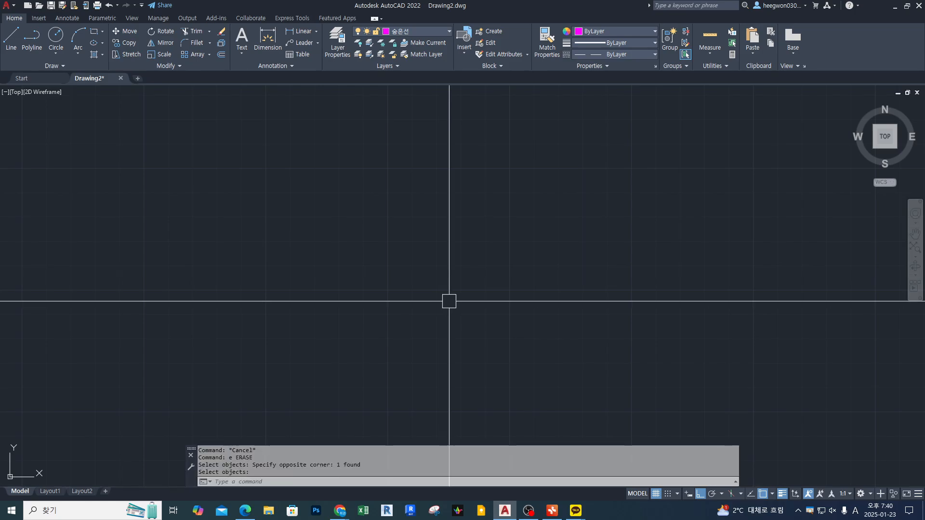
Make 중심선 the current layer with the three sample lines in view
scroll(448, 301, down, 4)
middle_drag(398, 341, 477, 215)
scroll(453, 250, up, 3)
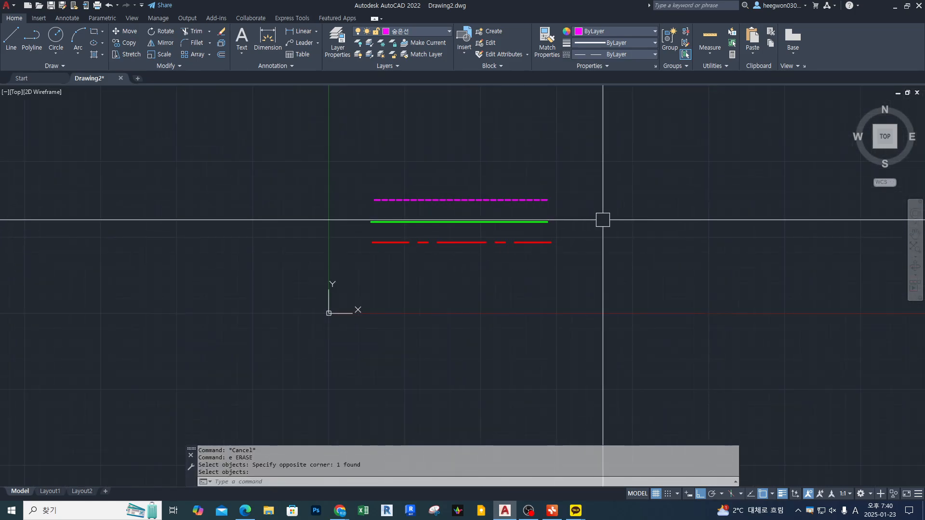
scroll(584, 159, up, 4)
middle_drag(435, 284, 532, 215)
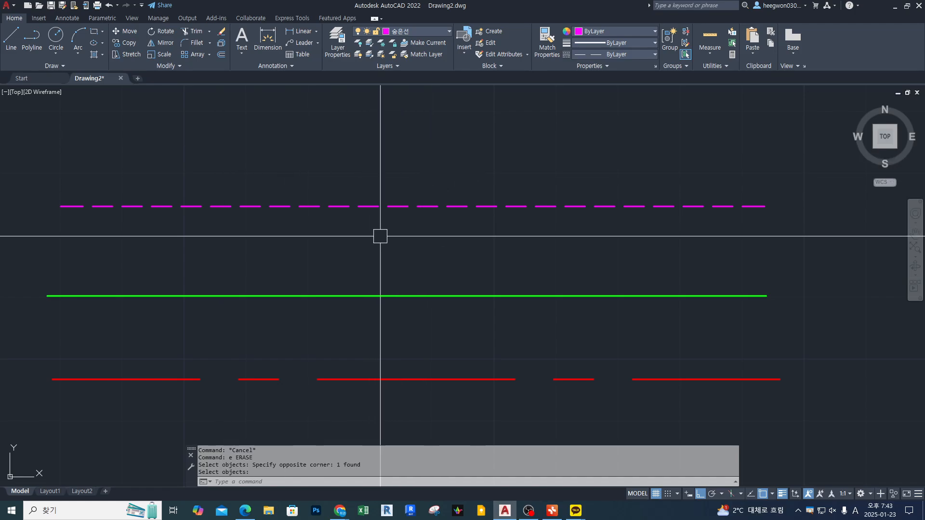
click(431, 31)
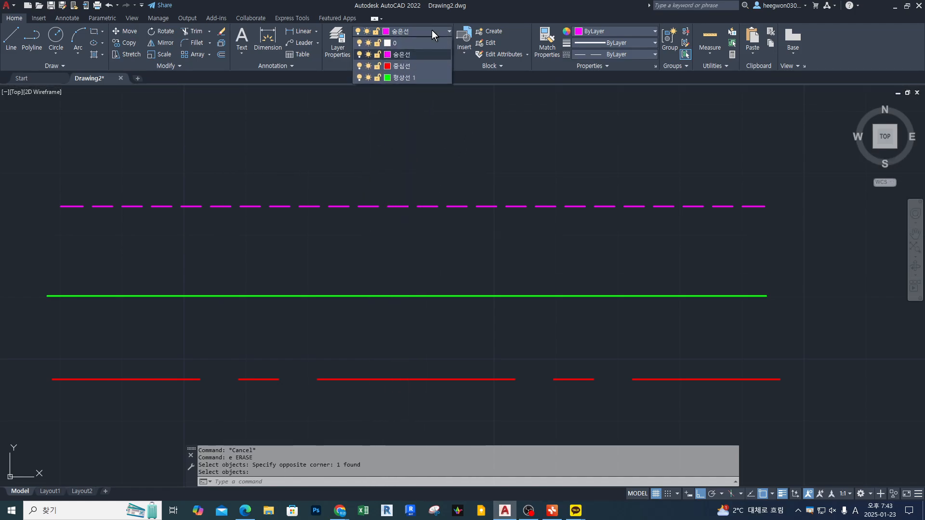
click(424, 63)
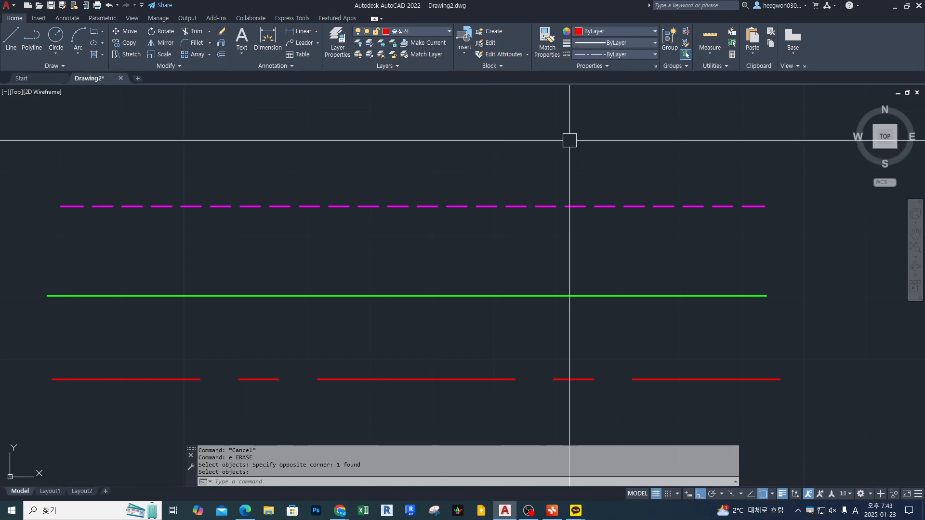
Open the Layer Properties Manager and move it aside to uncover more of the sample lines
click(425, 31)
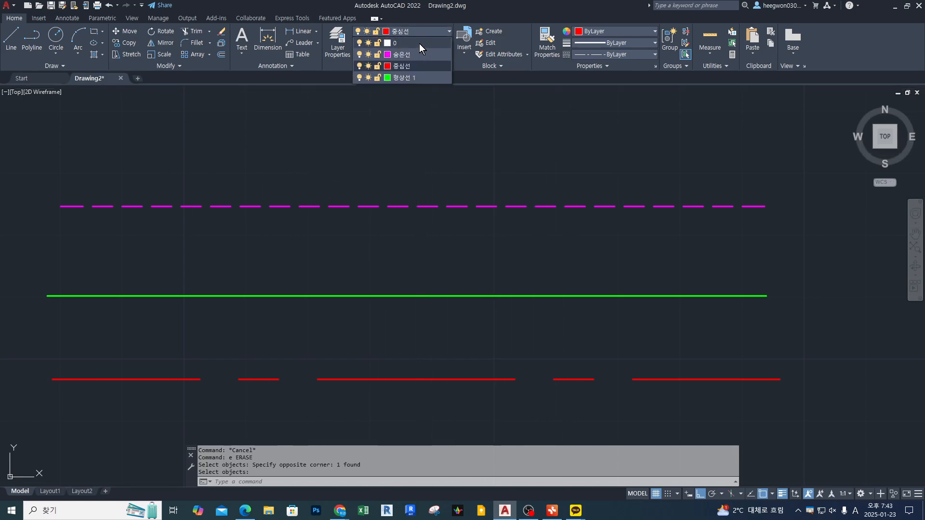
click(340, 48)
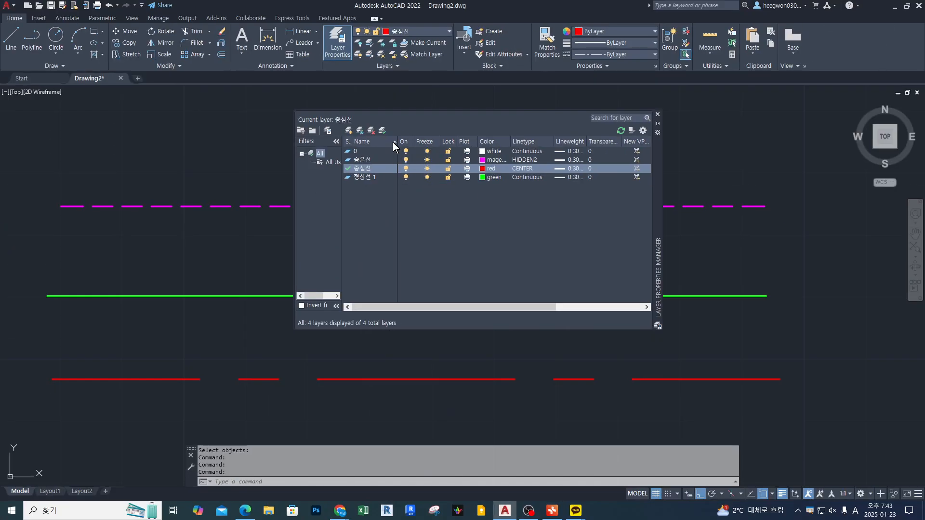
drag(654, 168, 799, 172)
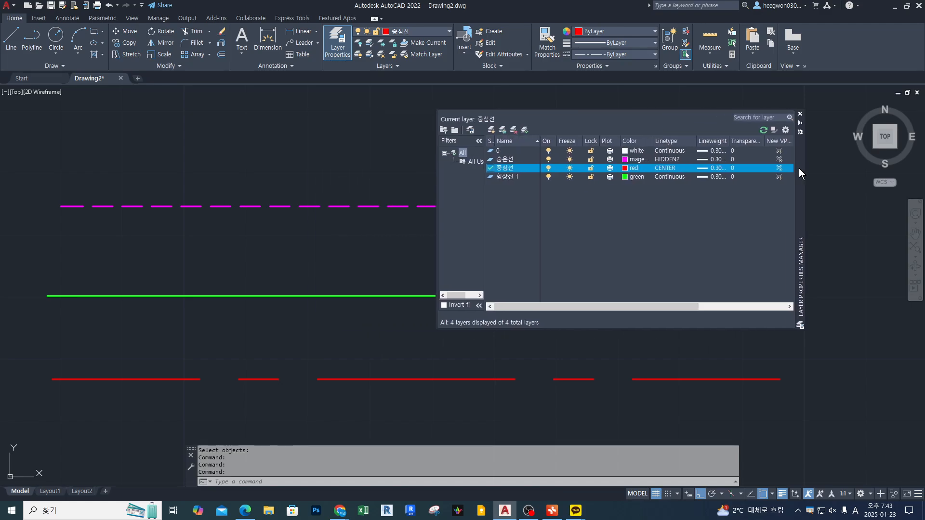
Turn the current layer 중심선 off, accepting the current-layer prompt, and turn it back on
click(548, 167)
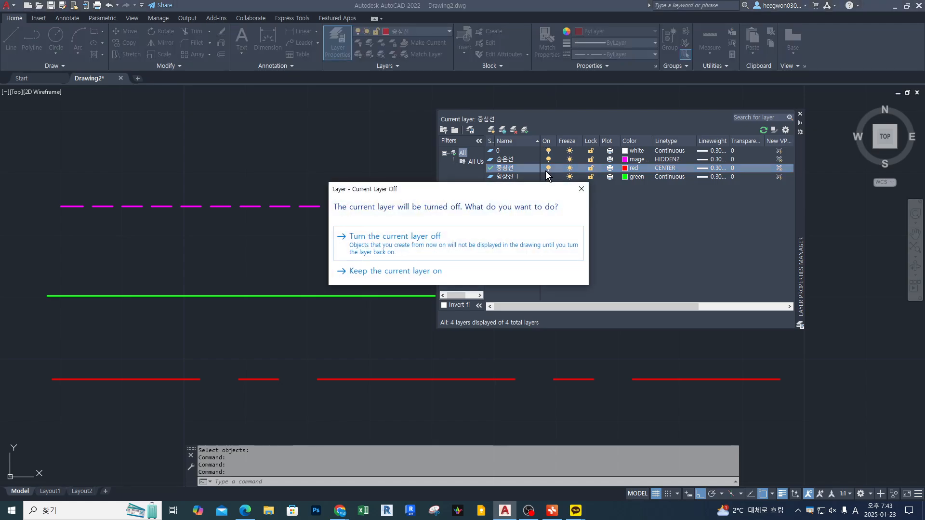
click(452, 247)
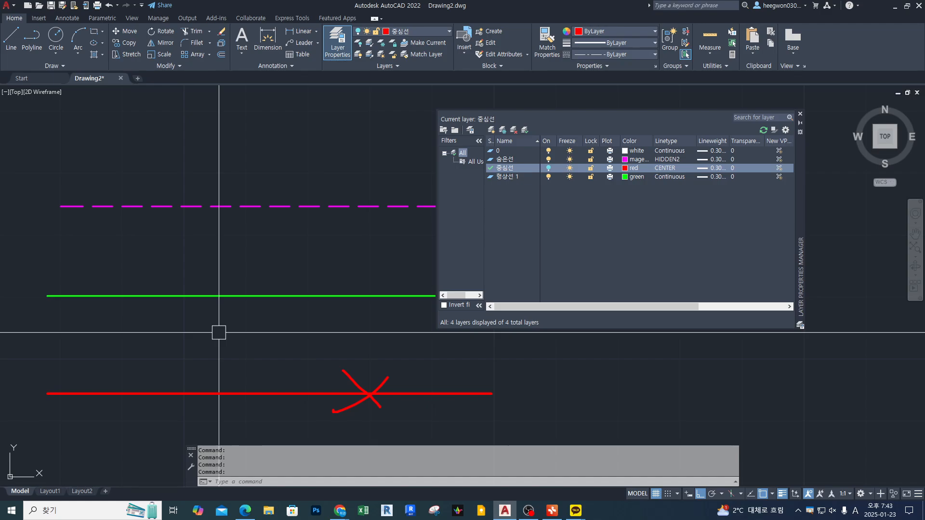
click(548, 168)
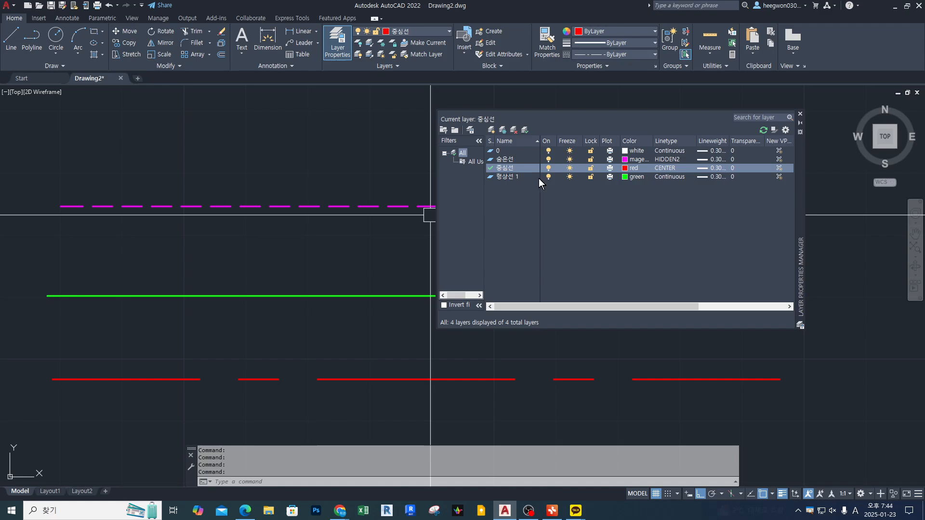
Turn the 형상선 1 layer off and back on, and do the same with the 숨은선 layer
click(549, 177)
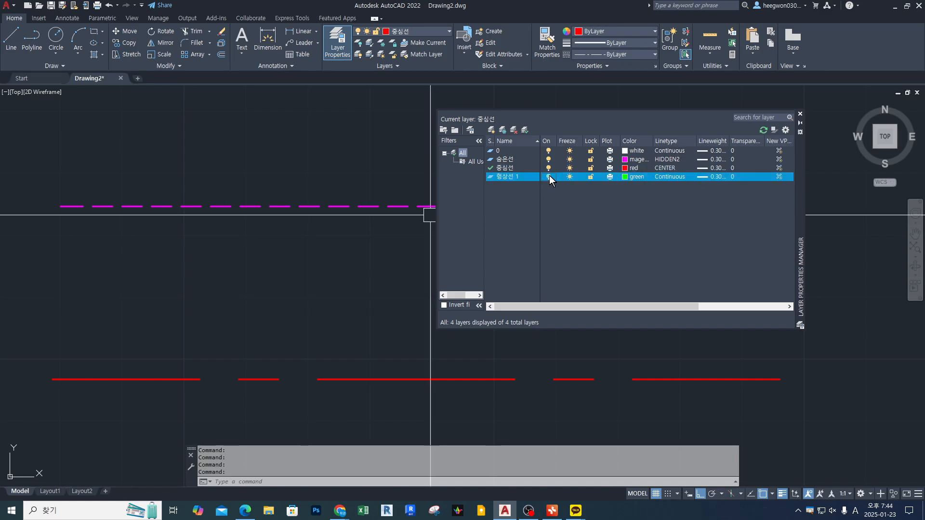
click(548, 176)
click(549, 159)
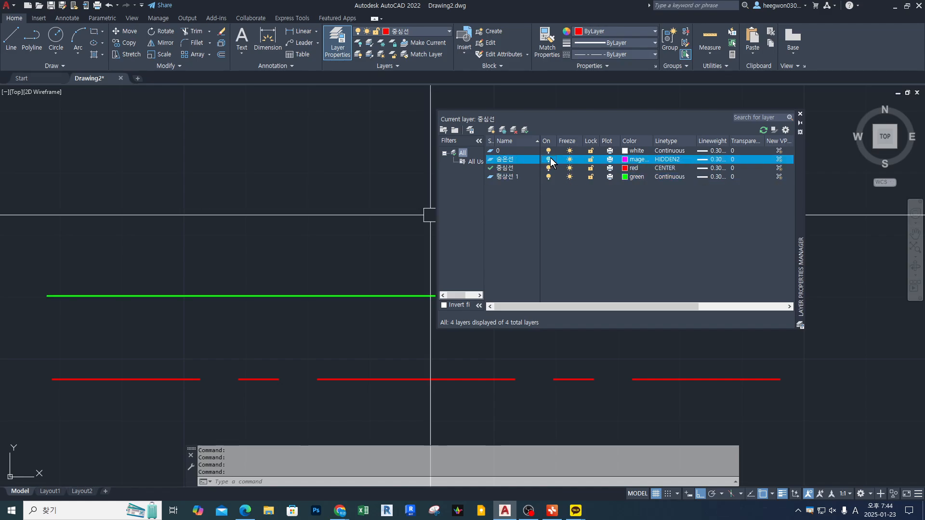
click(548, 160)
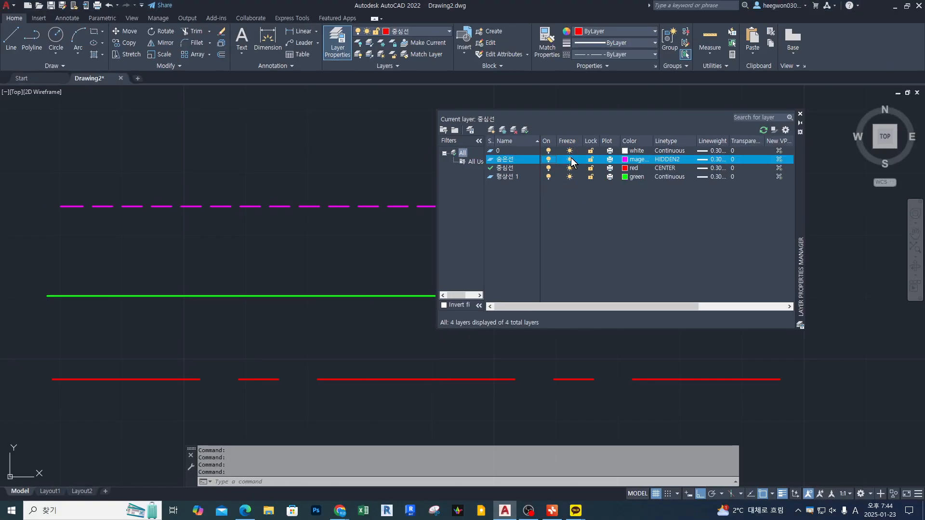
Freeze the 숨은선 layer and thaw it, repeating the freeze and thaw once more
click(570, 159)
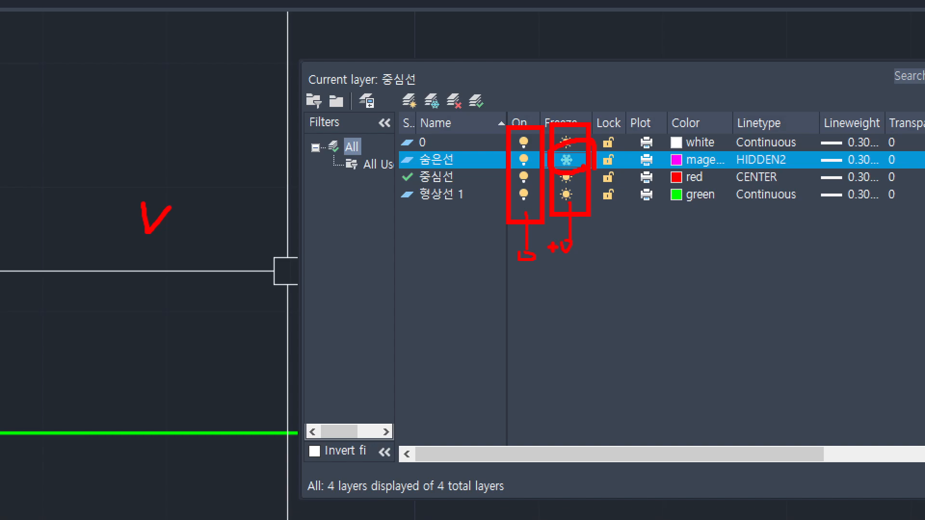
ctrl+drag(554, 255, 586, 129)
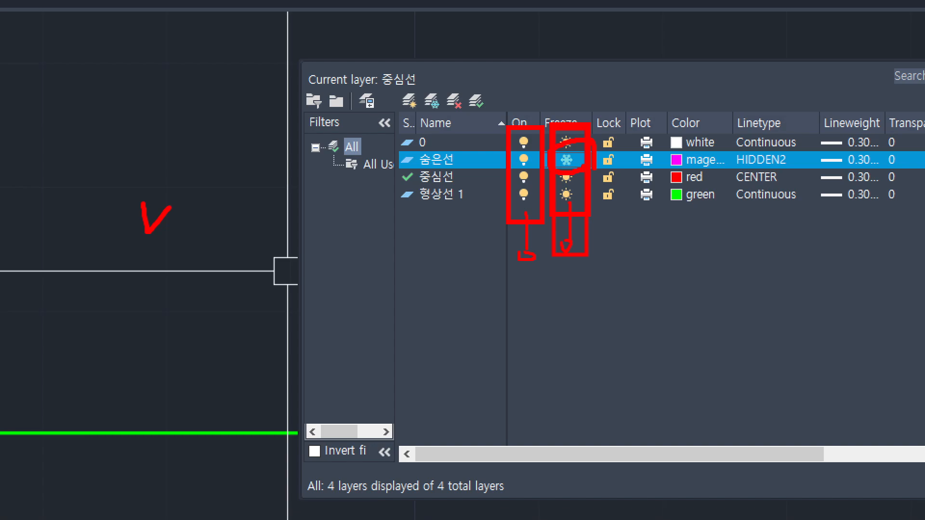
mouse_move(462, 155)
mouse_down()
mouse_move(496, 154)
mouse_move(486, 164)
mouse_up()
ctrl+drag(549, 142, 582, 171)
key(Escape)
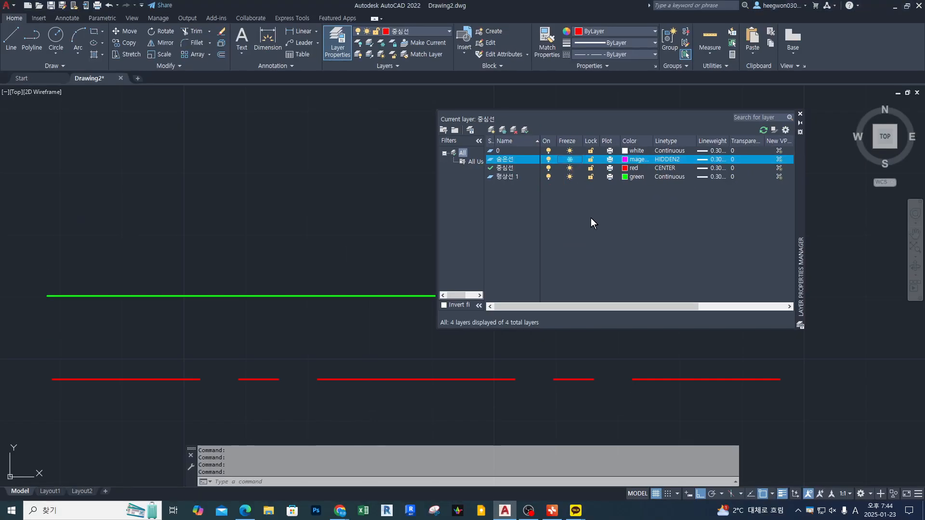
click(568, 161)
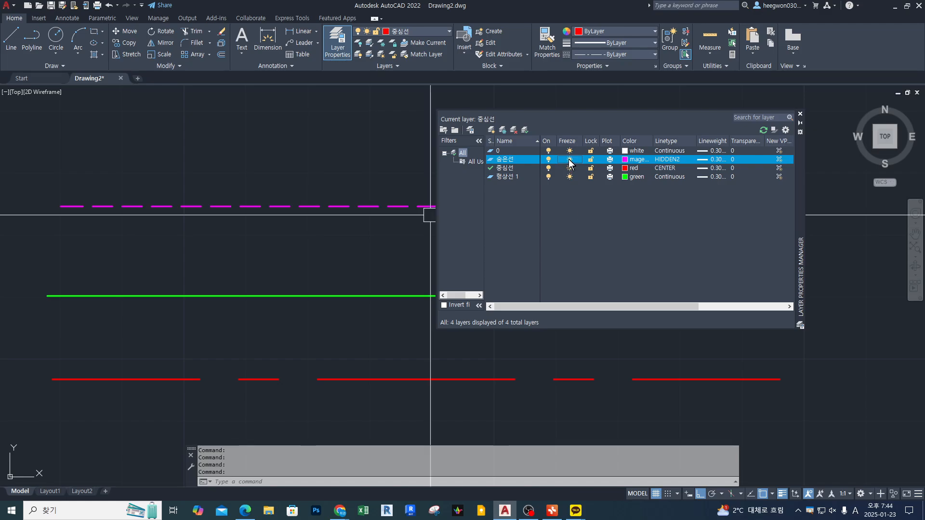
click(569, 160)
click(571, 162)
mouse_move(316, 246)
mouse_down()
mouse_move(155, 227)
mouse_move(263, 224)
mouse_up()
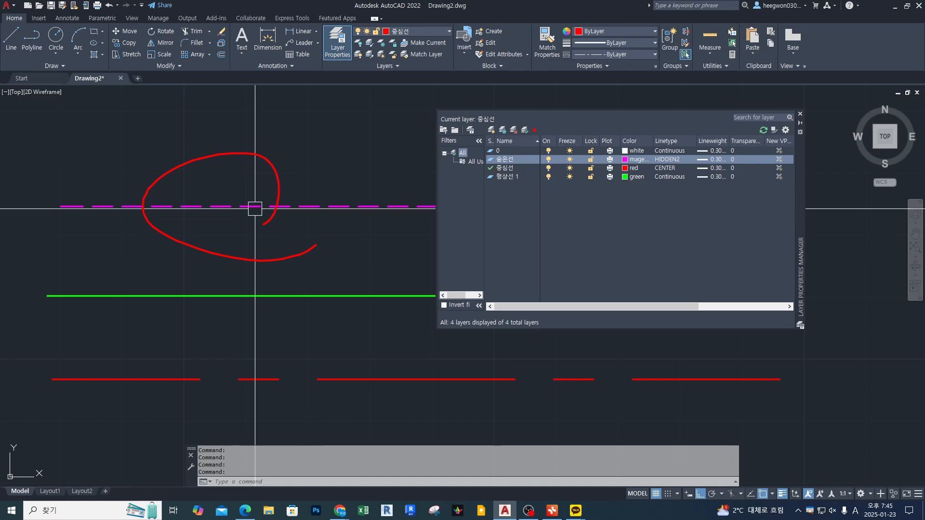
ctrl+drag(534, 130, 579, 198)
key(Escape)
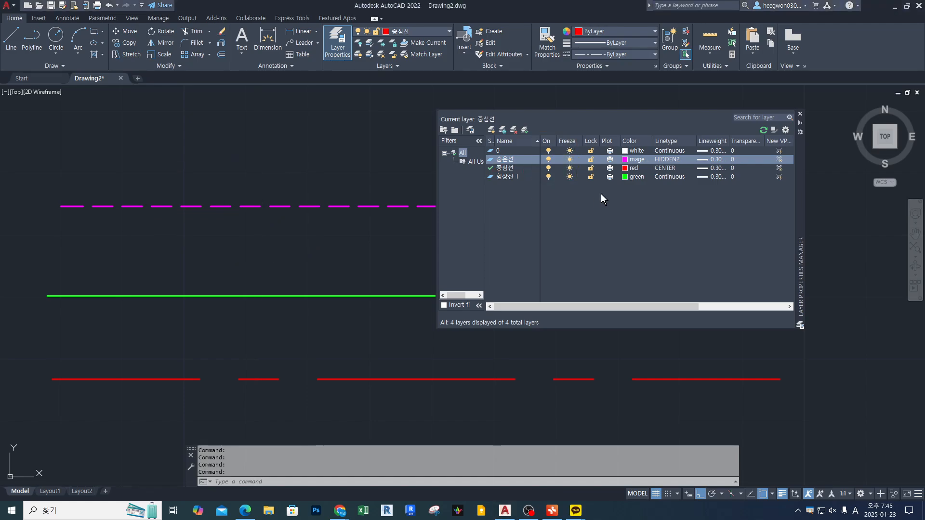
Lock the 숨은선 layer and unlock it again, and lock the 형상선 1 layer
click(590, 160)
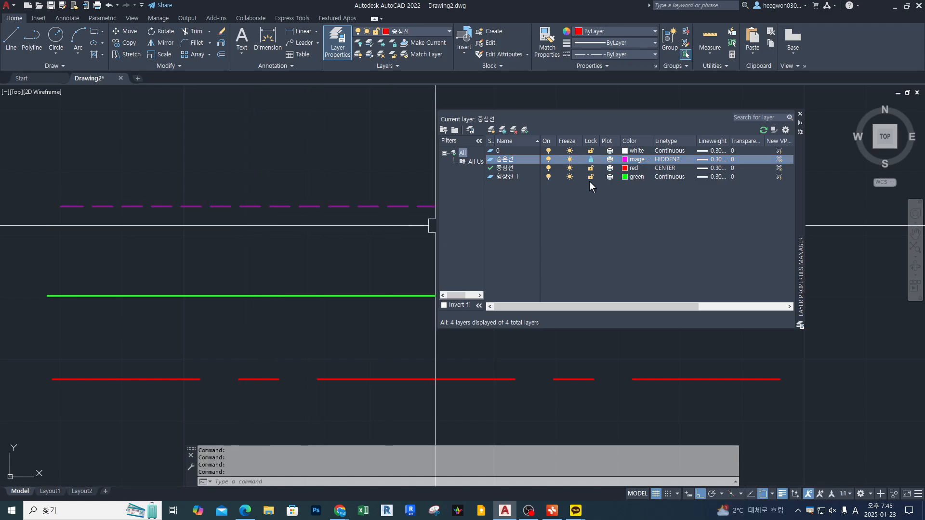
click(591, 160)
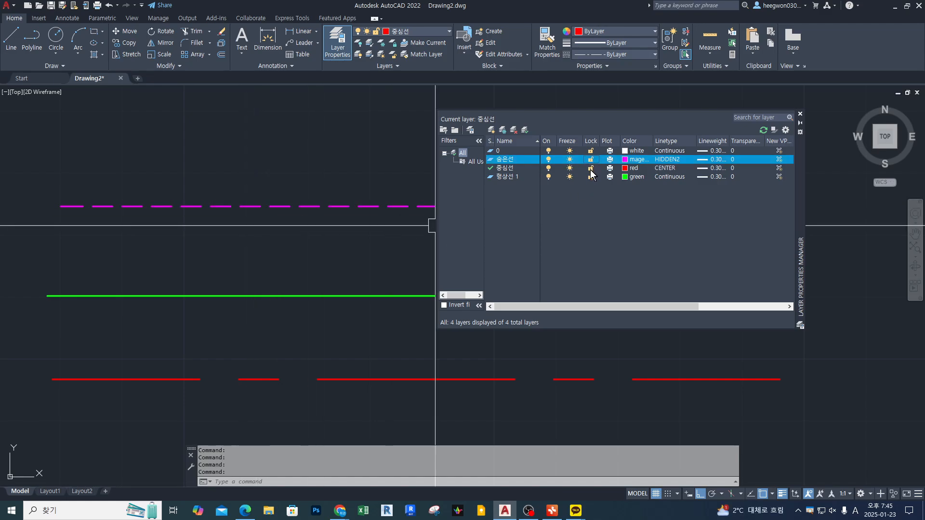
click(590, 177)
ctrl+drag(207, 264, 295, 331)
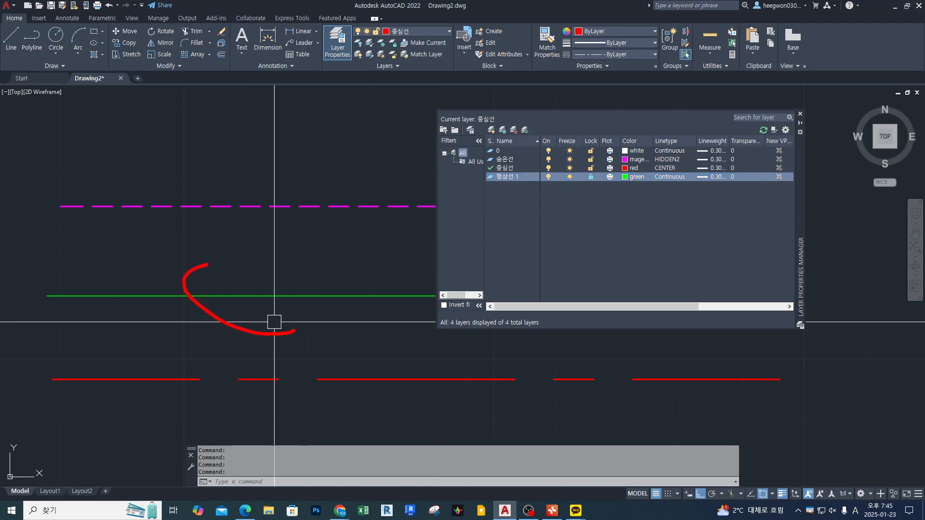
Try to delete the preselected green line on the locked 형상선 1 layer, and cancel the selection prompt
key(Escape)
key(Escape)
click(283, 277)
click(260, 300)
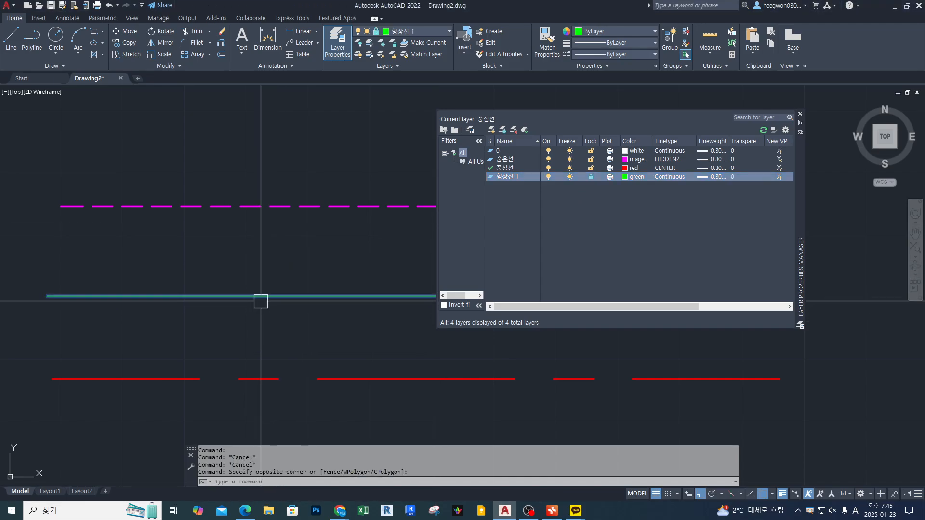
key(Delete)
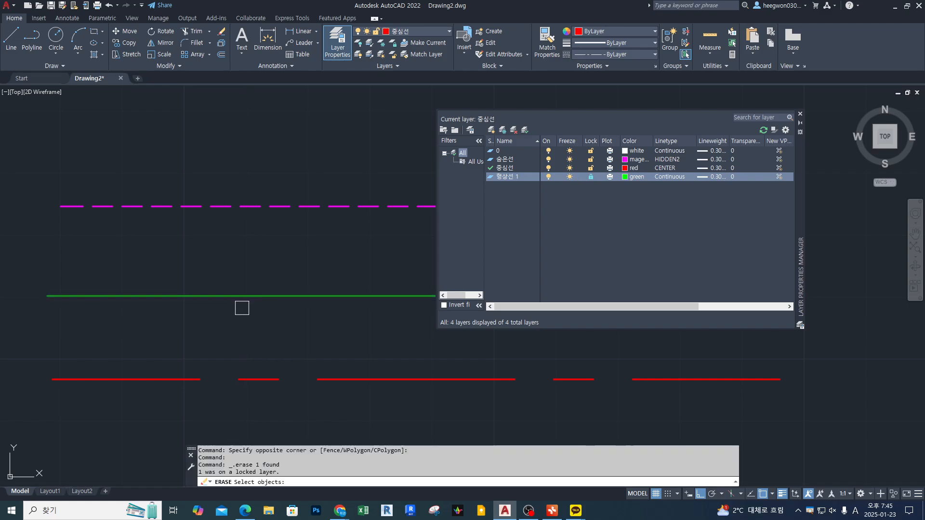
key(Escape)
key(Escape)
Try to remove the locked green line with the ERASE command, using two crossing selections
click(238, 295)
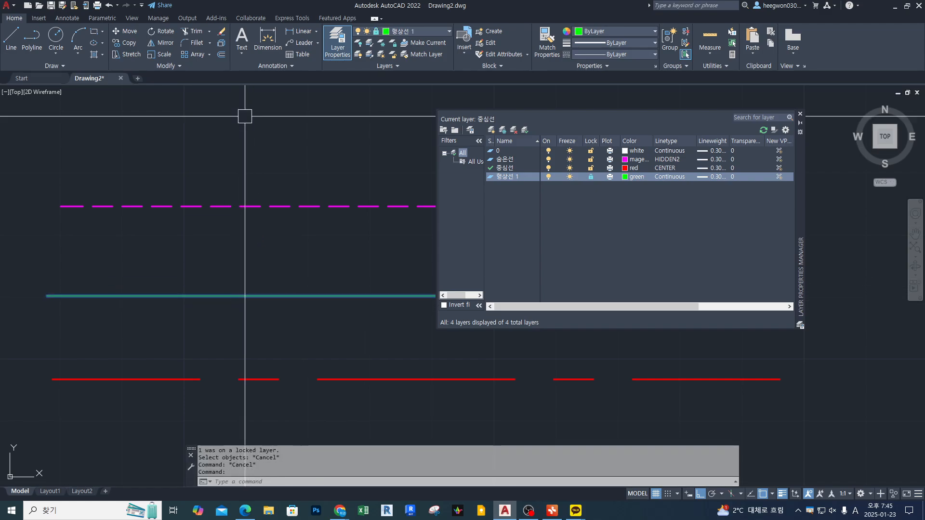
key(Escape)
key(Escape)
text(e)
key(Return)
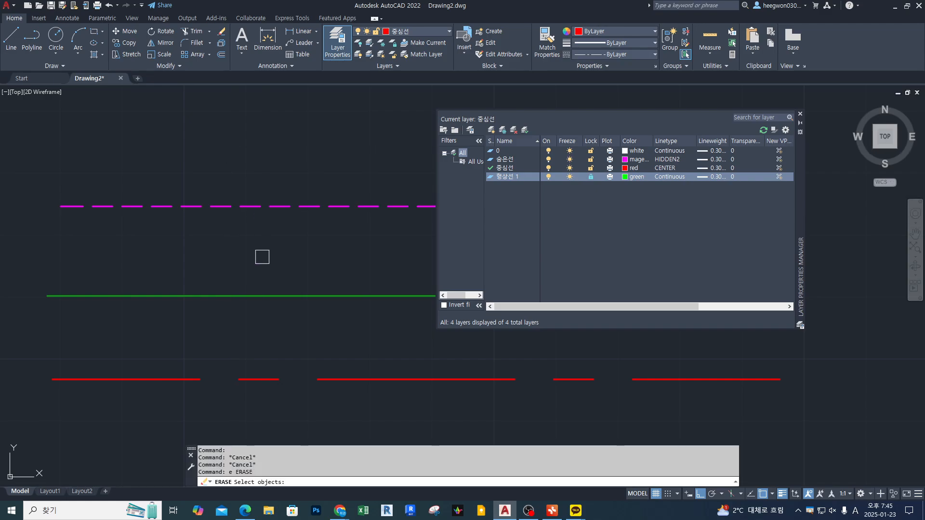
click(277, 252)
click(221, 324)
click(269, 254)
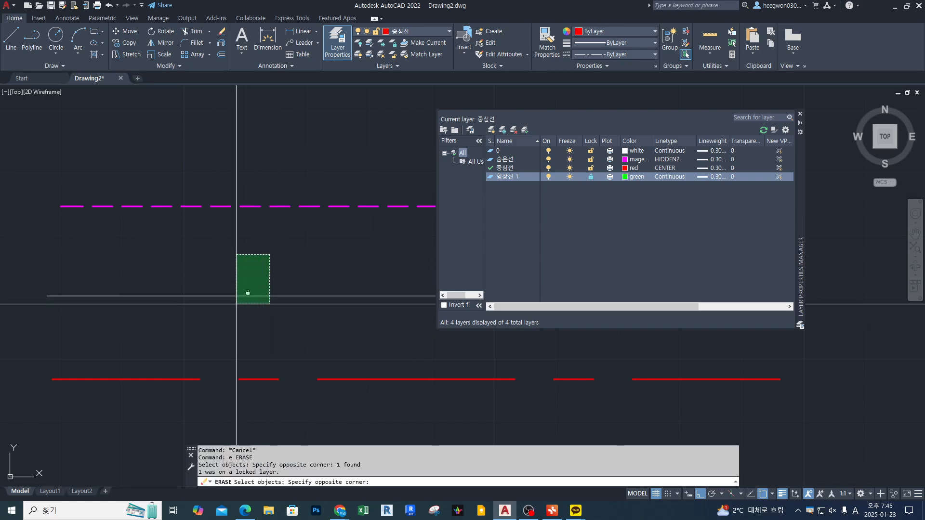
click(236, 304)
key(Return)
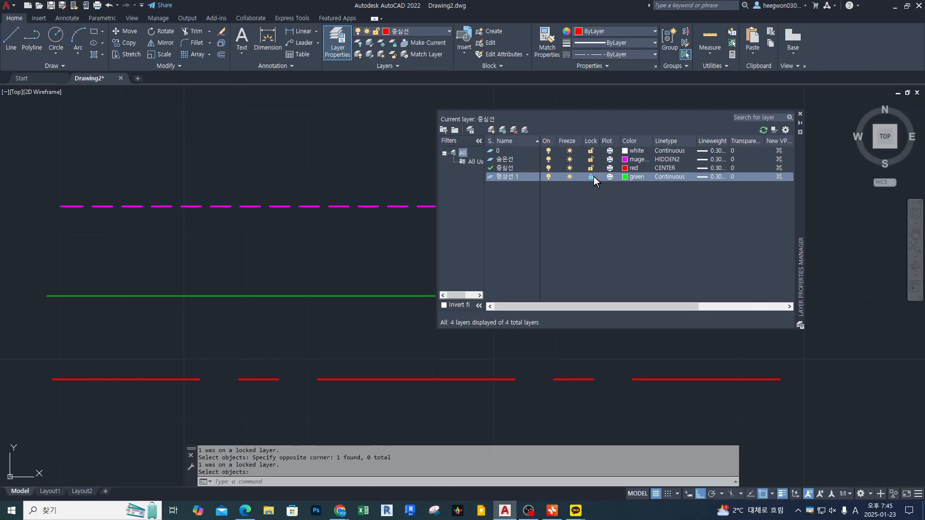
Unlock the 형상선 1 layer and exclude it from plotting
click(585, 186)
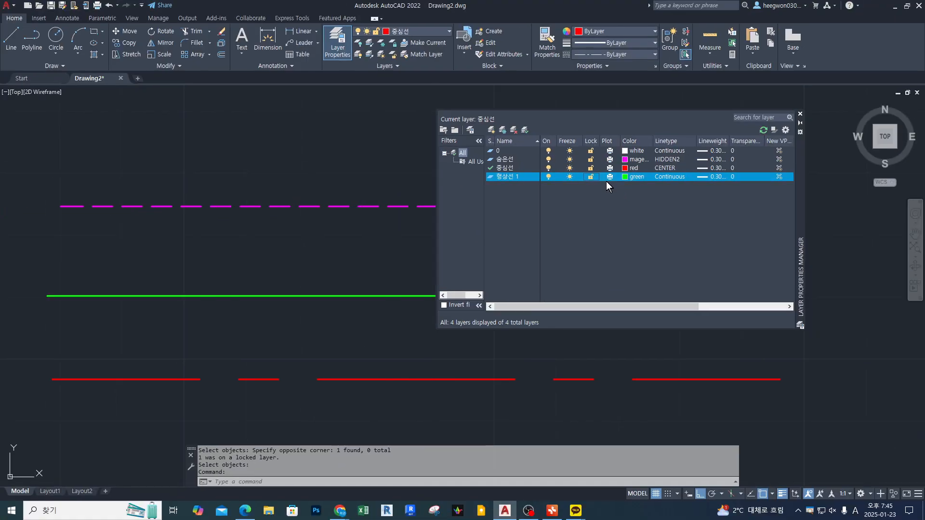
click(609, 177)
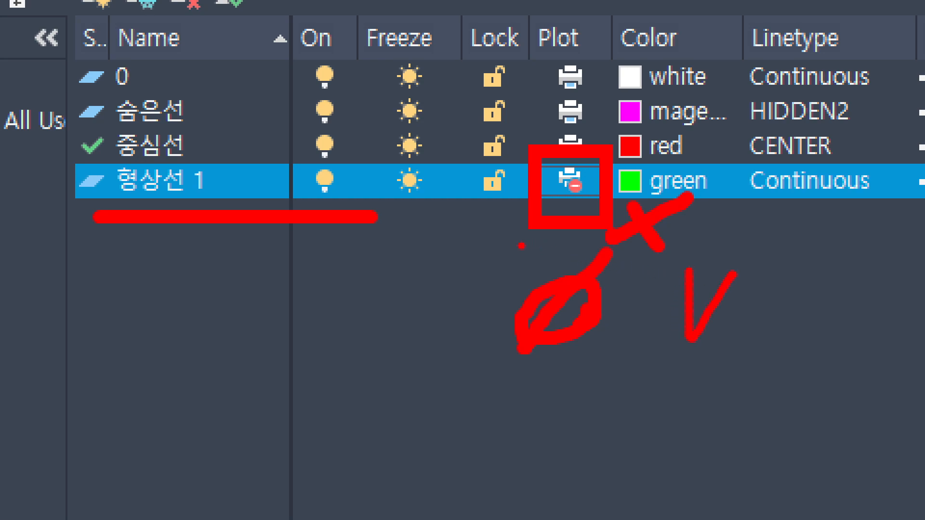
drag(521, 246, 653, 247)
drag(503, 263, 671, 196)
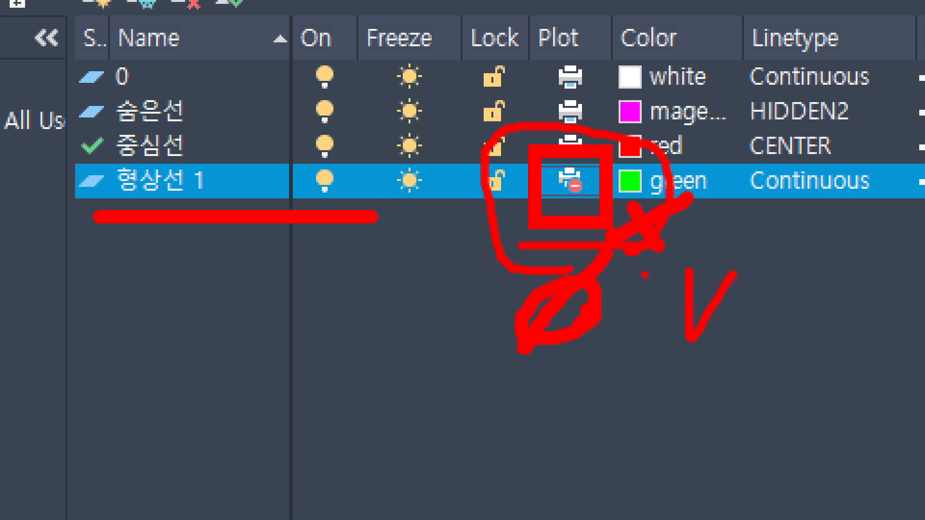
Erase the magenta dashed line, the green line and the red center line from the drawing
key(Escape)
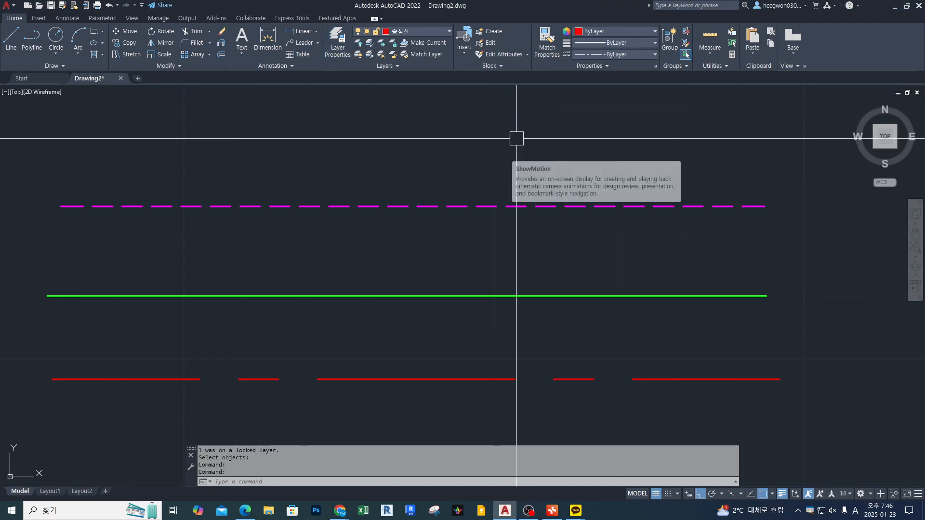
click(516, 138)
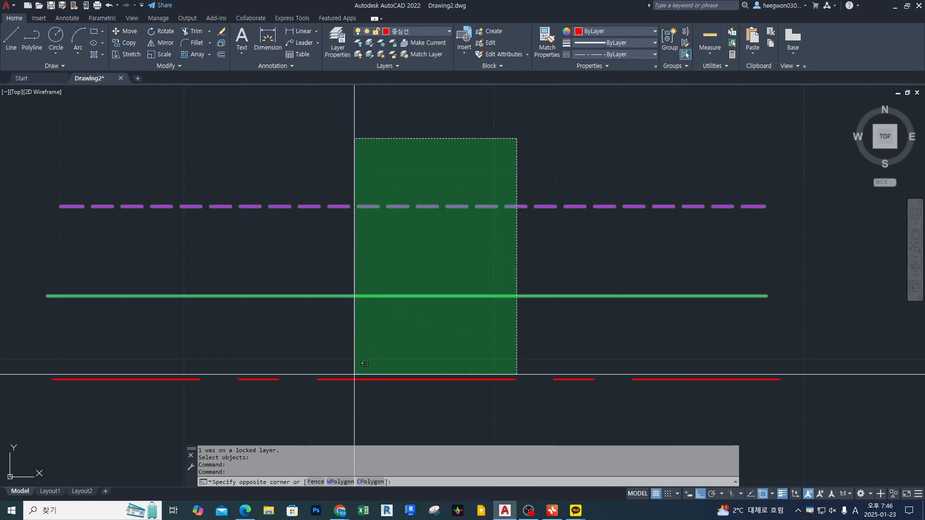
click(354, 375)
key(Escape)
key(Escape)
key(Escape)
click(577, 143)
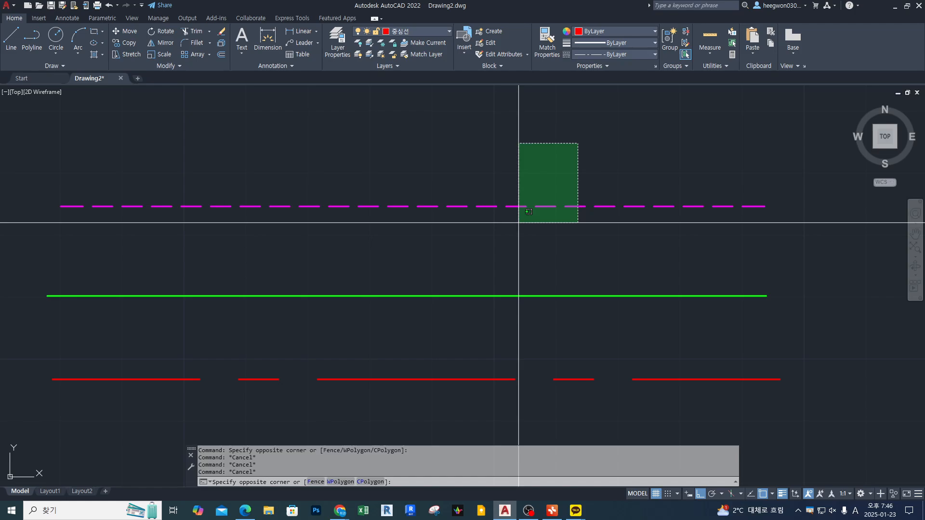
click(274, 397)
key(Delete)
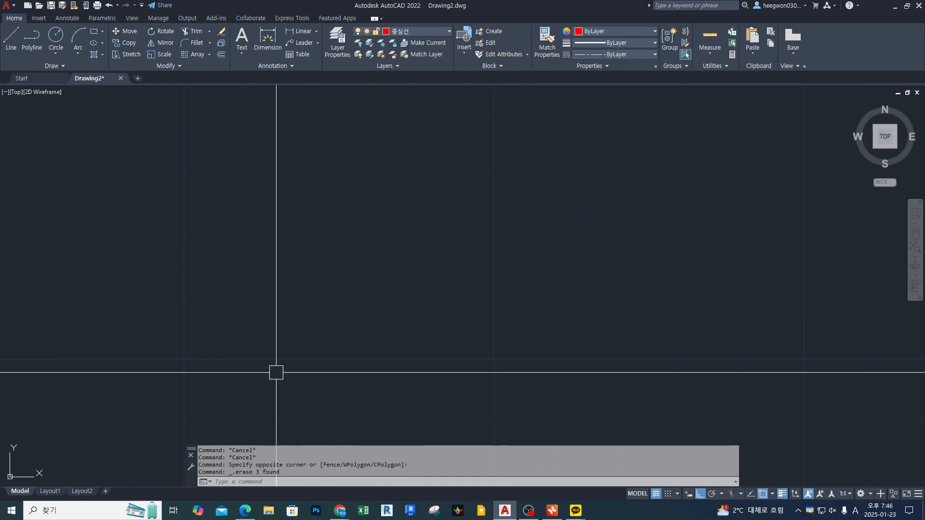
middle_drag(203, 353, 392, 207)
middle_click(382, 248)
middle_click(382, 248)
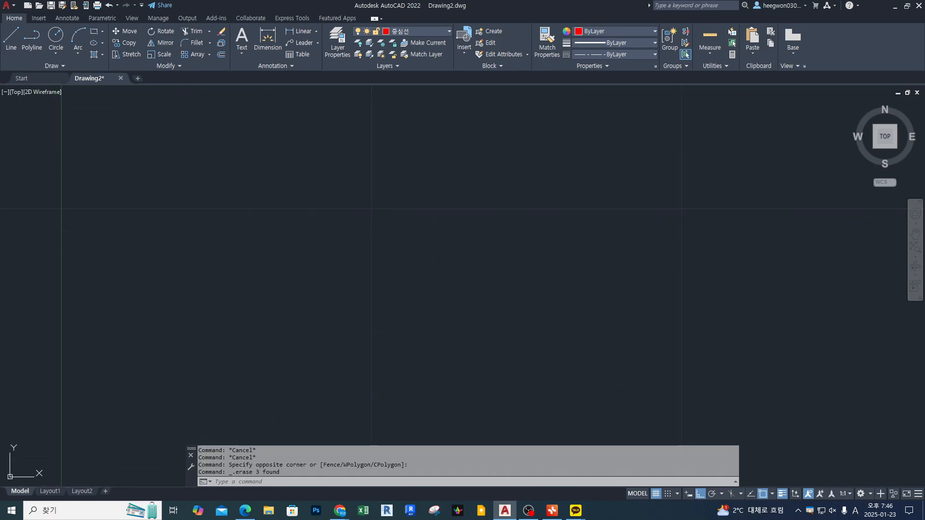
middle_drag(396, 360, 448, 252)
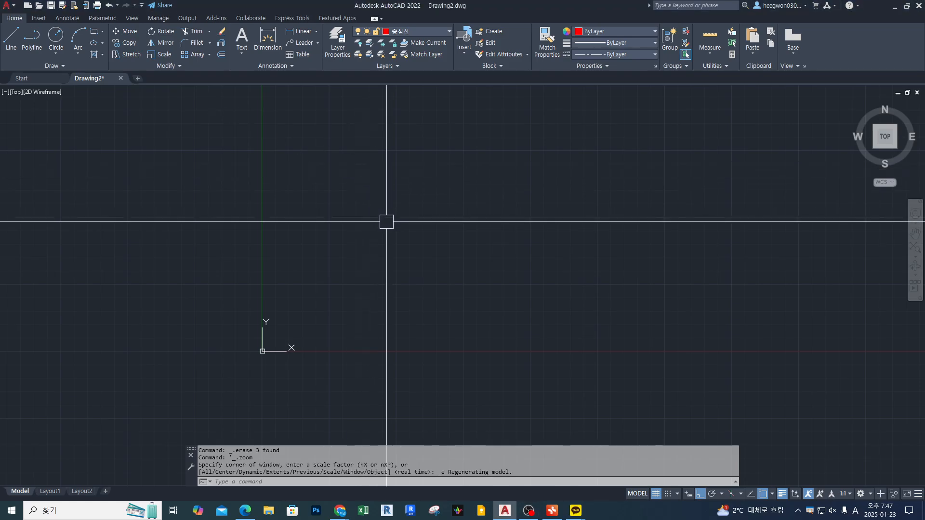
text(1)
key(Escape)
key(Escape)
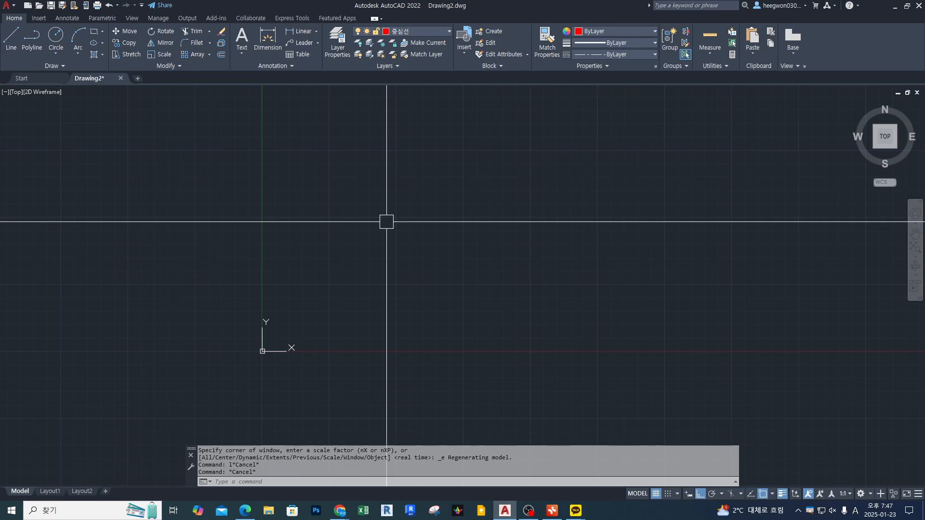
Make layer 형상선 1 current and draw a vertical line about 108 units long above and to the right of the origin
click(415, 34)
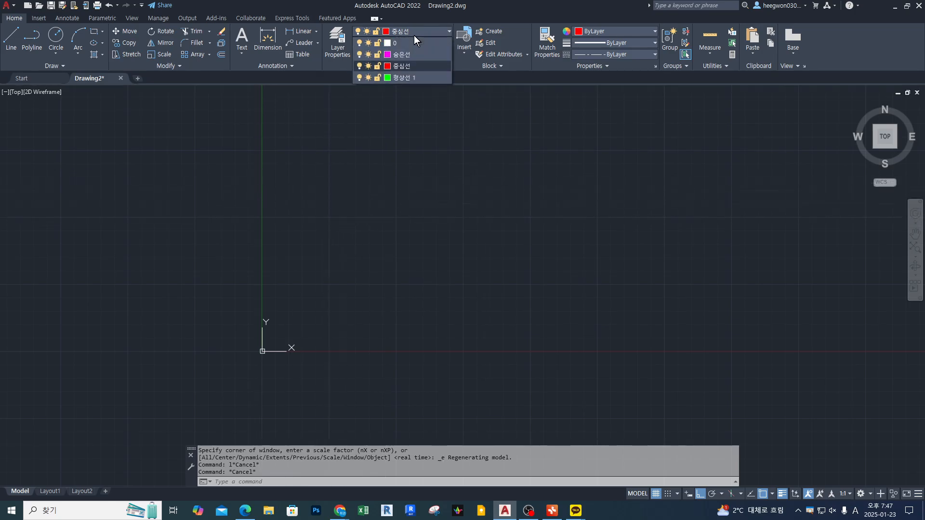
click(421, 77)
middle_drag(370, 276, 374, 291)
text(l)
key(Return)
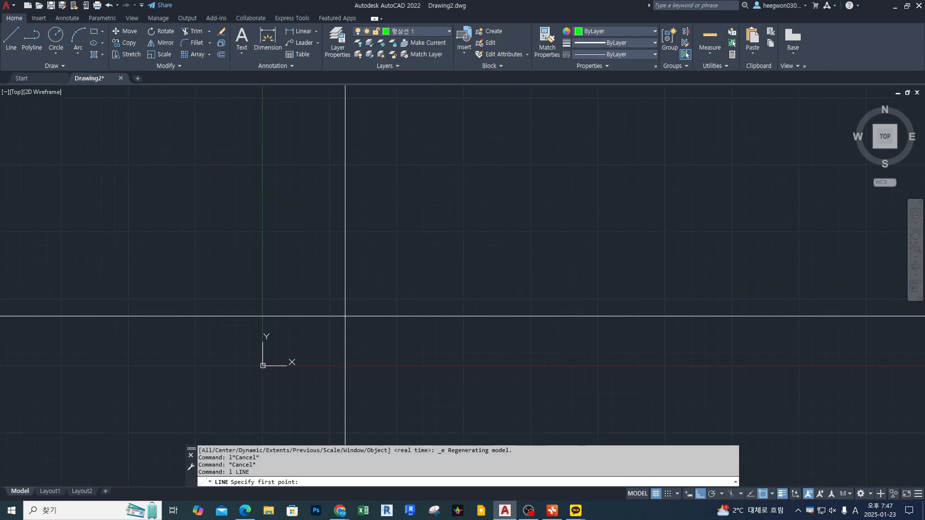
click(353, 320)
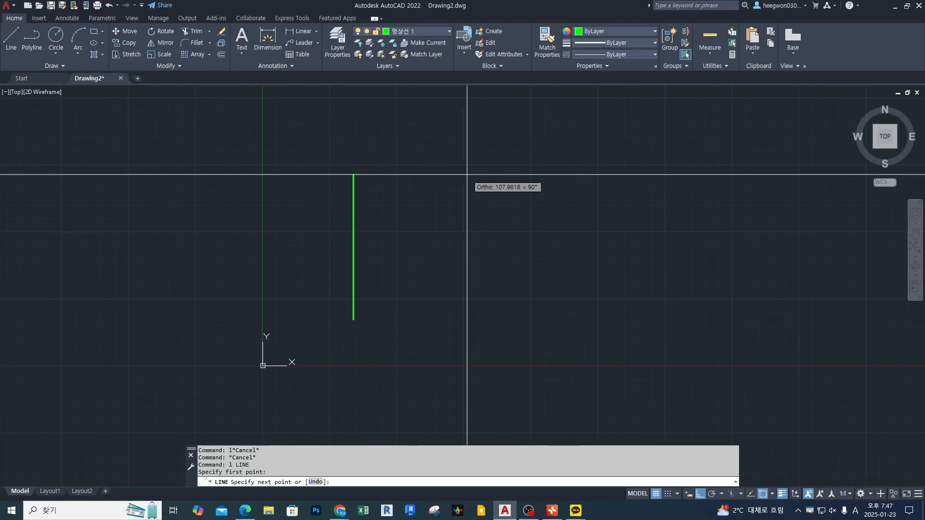
click(466, 174)
key(Return)
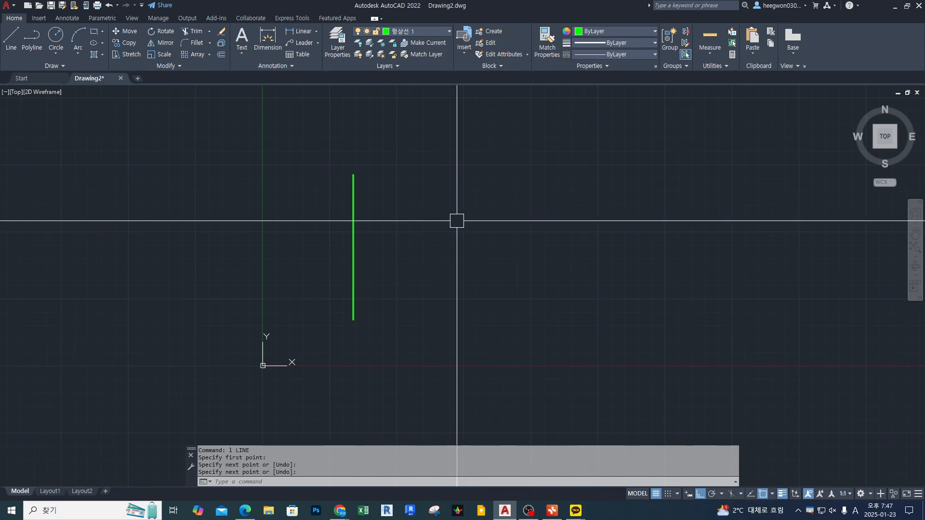
middle_drag(463, 234, 438, 235)
text(l)
key(Return)
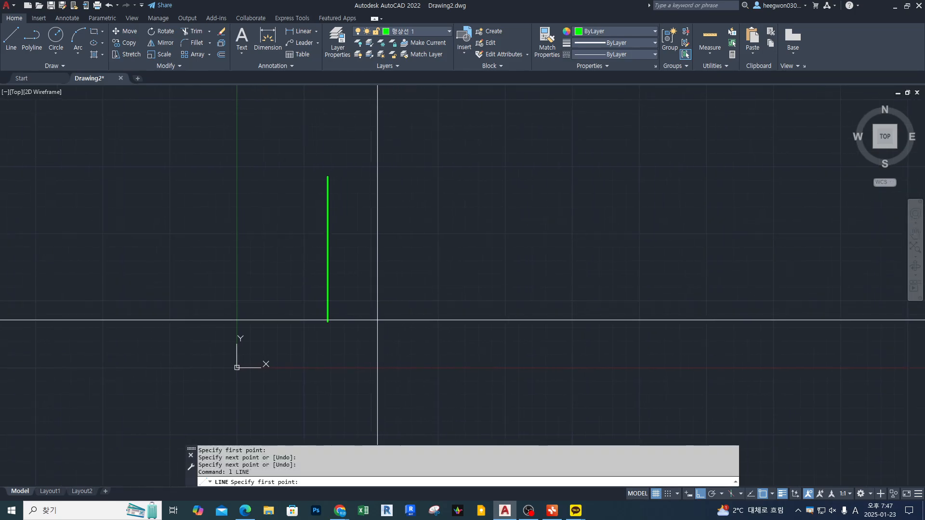
key(Escape)
key(Escape)
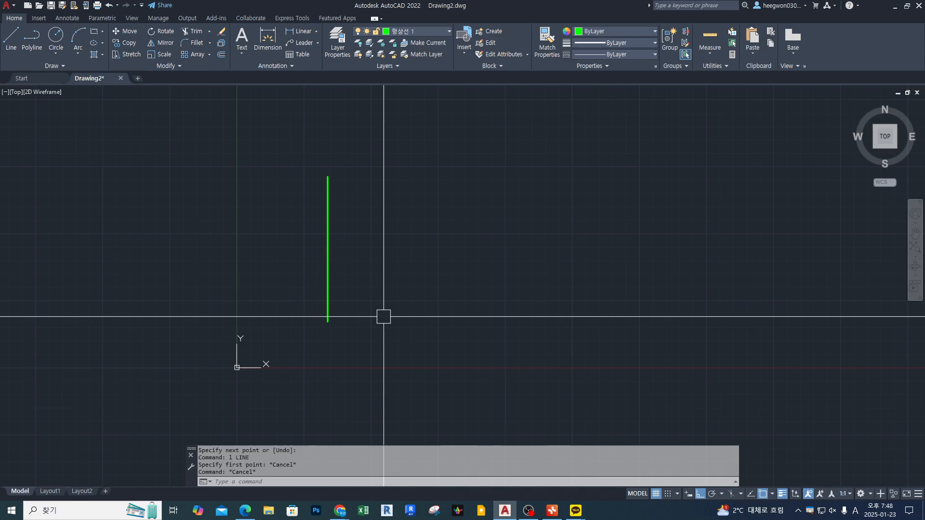
With Ortho off, draw a diagonal line rising to the right beside the vertical line
key(Return)
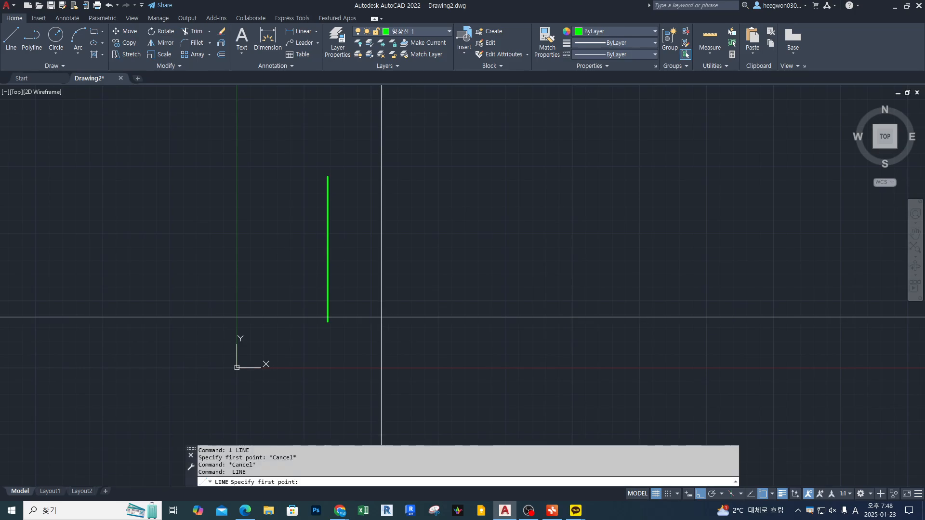
click(384, 317)
key(F8)
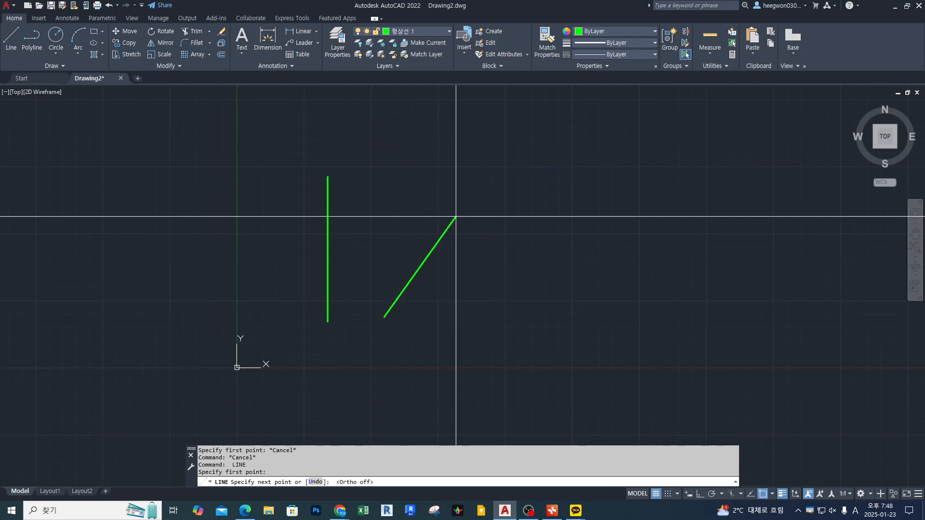
click(492, 182)
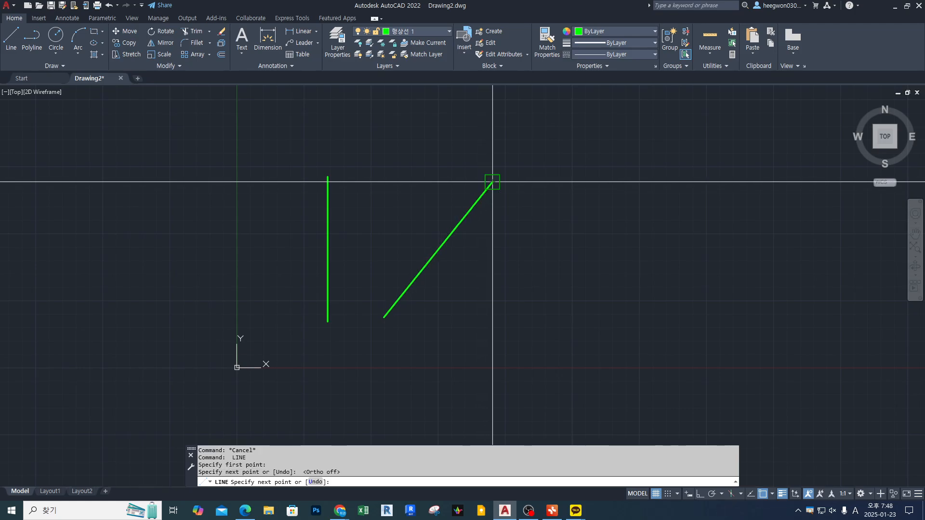
key(space)
With Ortho on, draw a square from four connected 100-unit lines to the right of the diagonal line
middle_drag(646, 252, 590, 254)
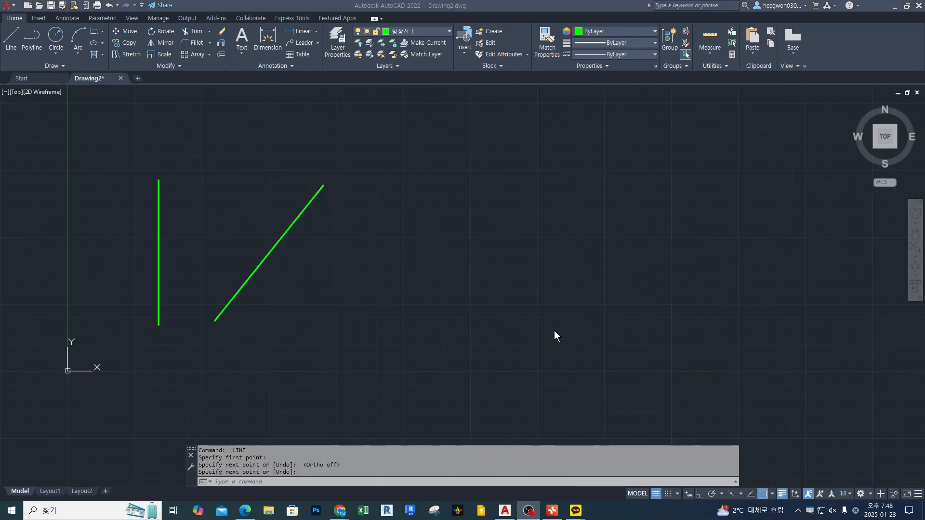
click(554, 331)
text(l)
key(space)
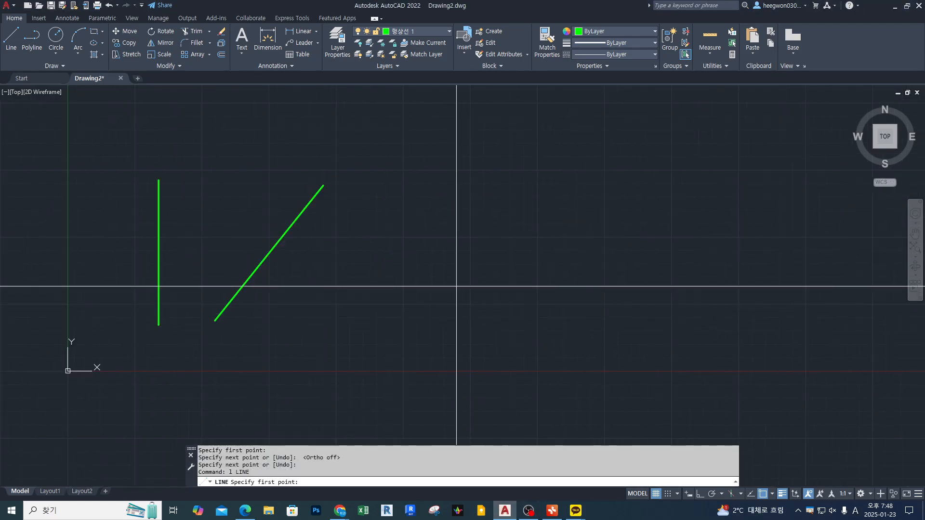
click(432, 325)
key(F8)
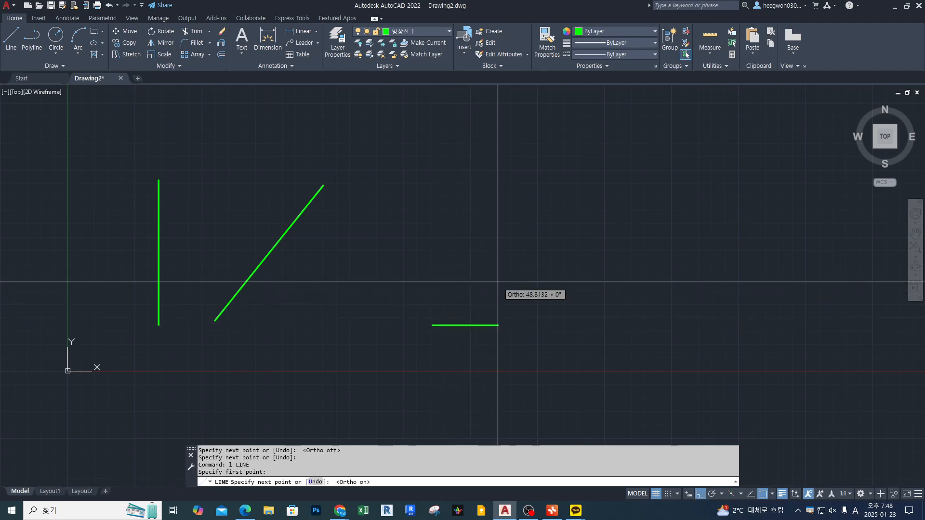
text(100)
key(Return)
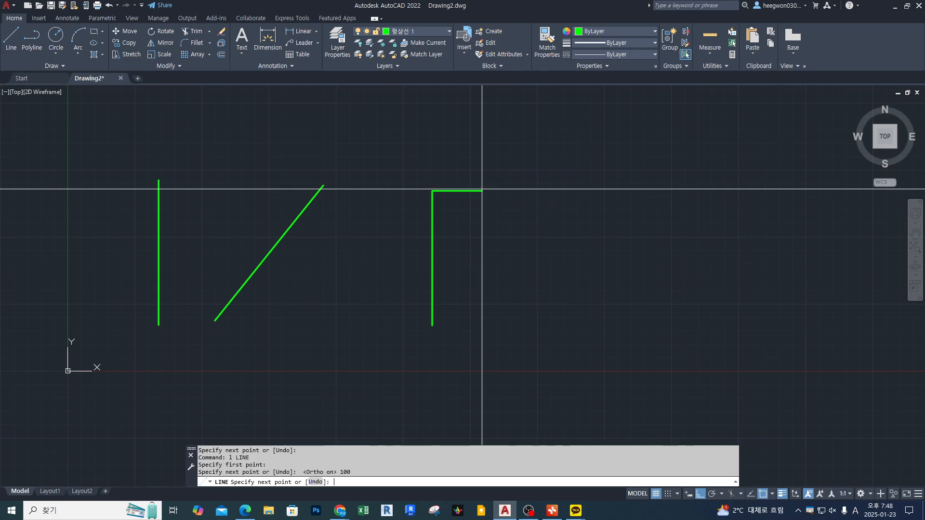
text(100)
key(Return)
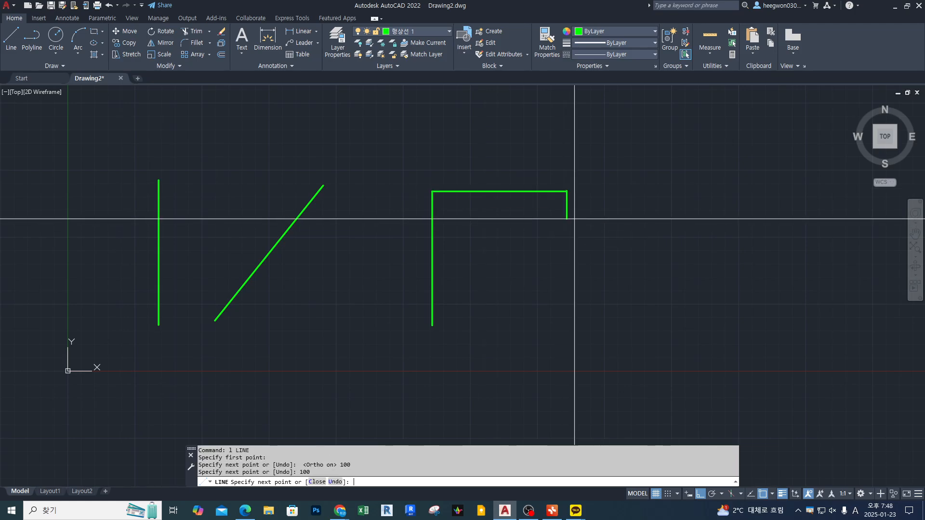
text(100)
key(Return)
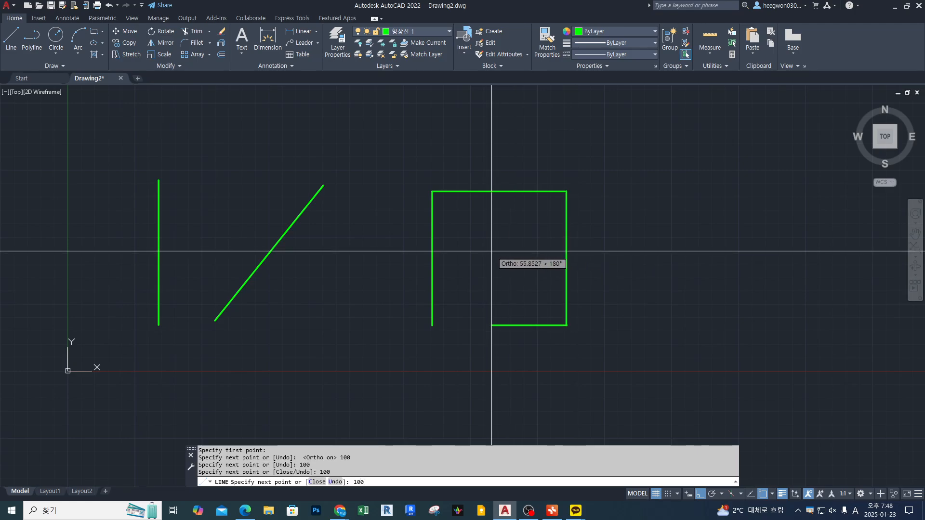
key(Return)
key(Return)
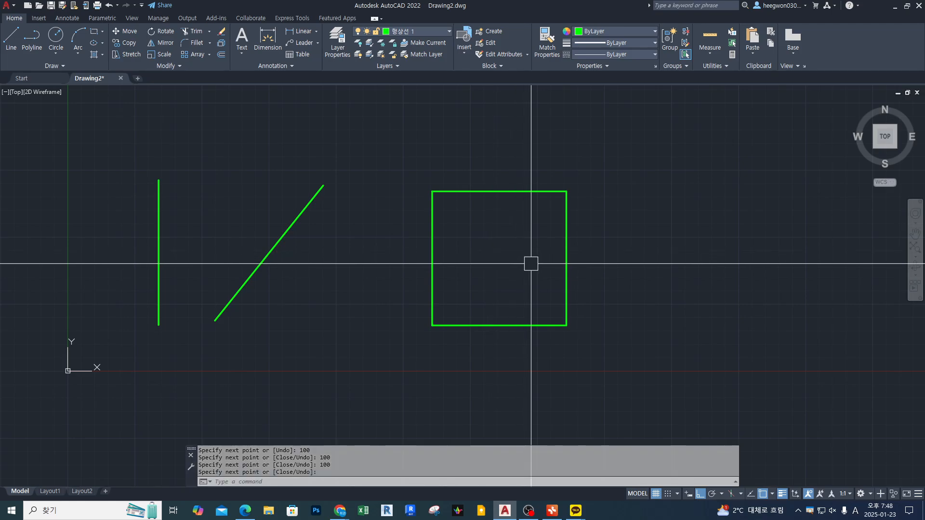
middle_drag(499, 254, 498, 254)
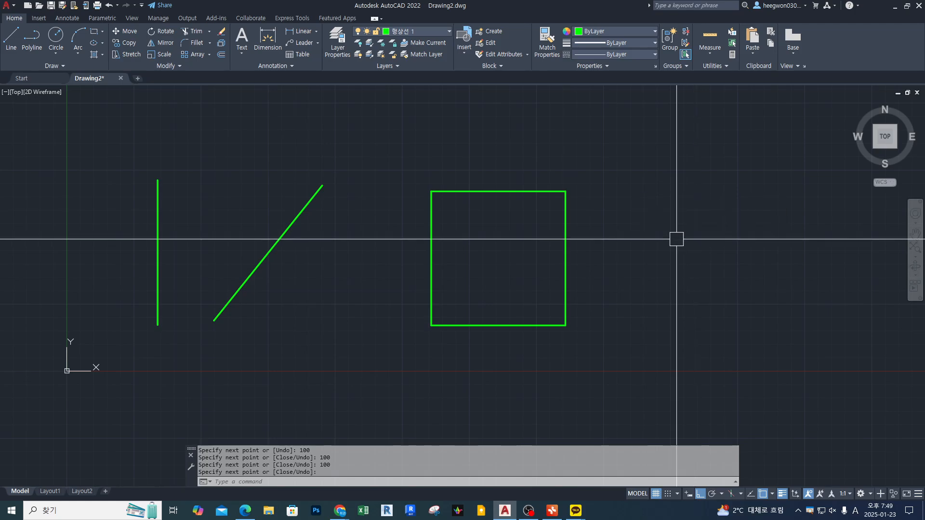
key(Escape)
key(Escape)
key(Escape)
mouse_move(669, 243)
middle_down()
mouse_move(366, 243)
mouse_move(697, 244)
mouse_move(356, 246)
middle_up()
mouse_move(401, 369)
mouse_down()
mouse_move(564, 187)
mouse_move(502, 357)
mouse_up()
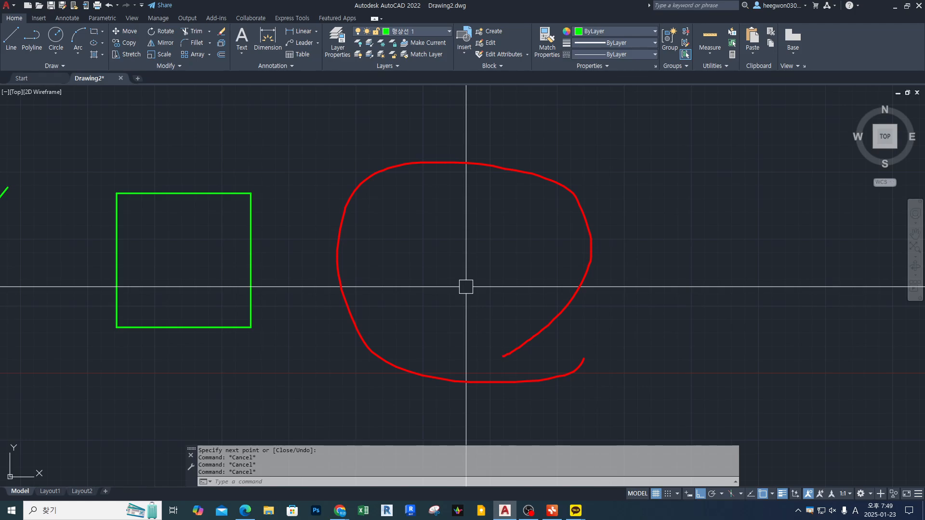
key(Escape)
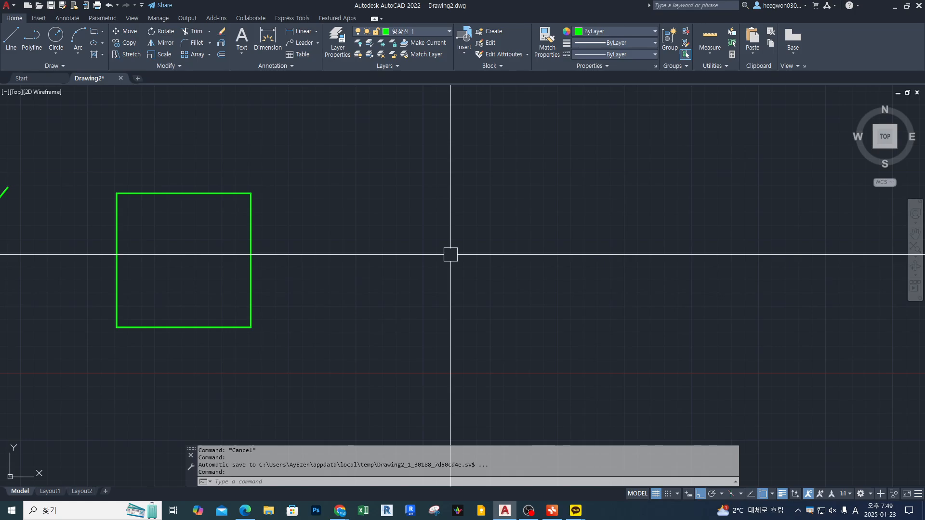
text(rec)
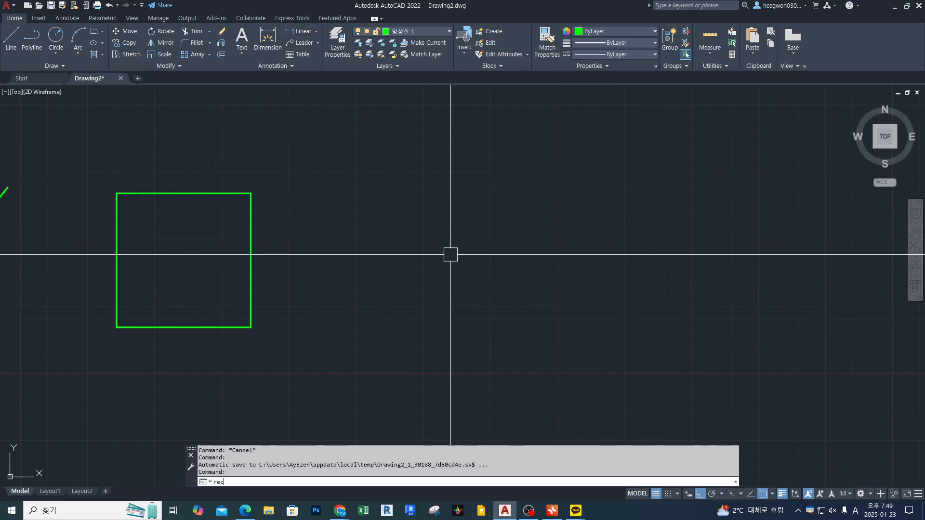
key(Return)
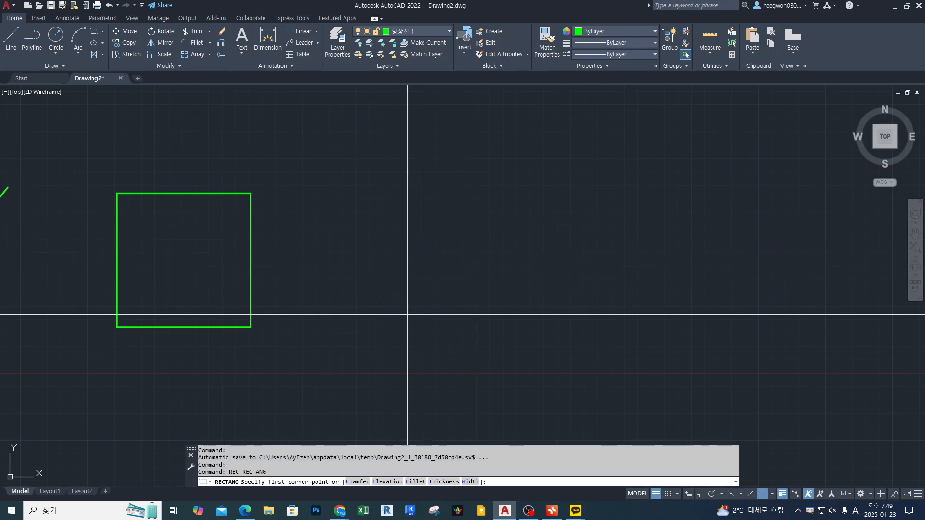
click(389, 330)
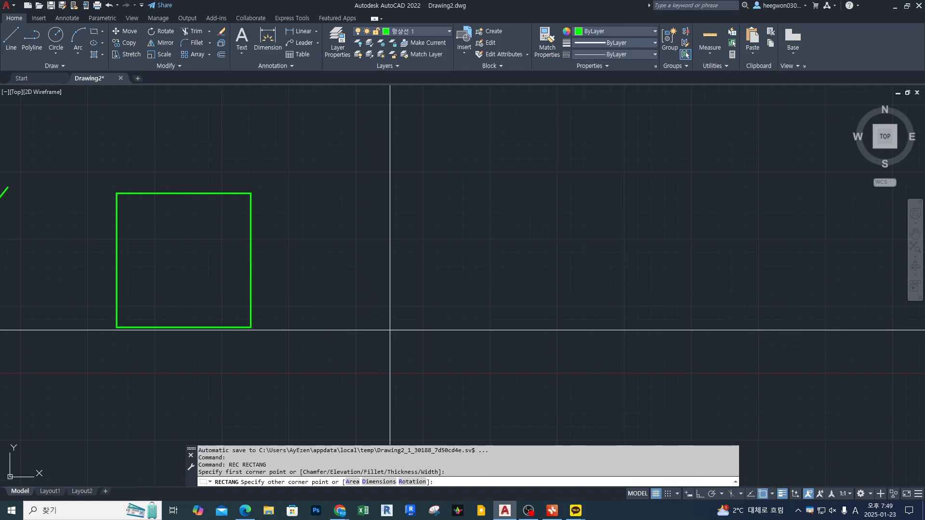
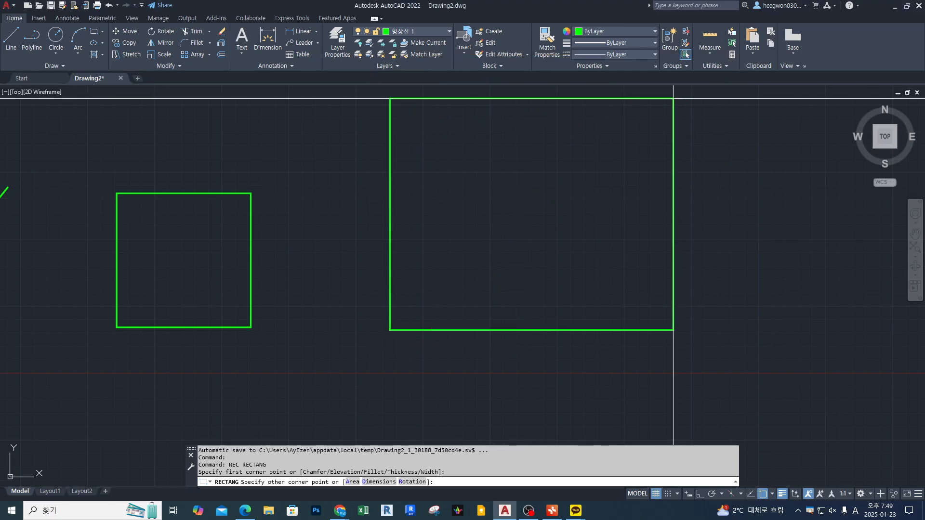
text(00,100)
key(Return)
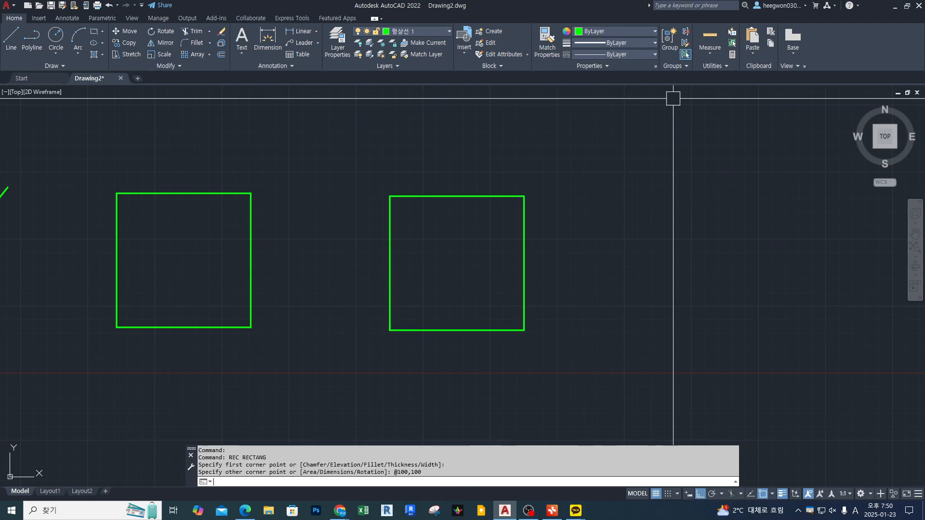
key(Escape)
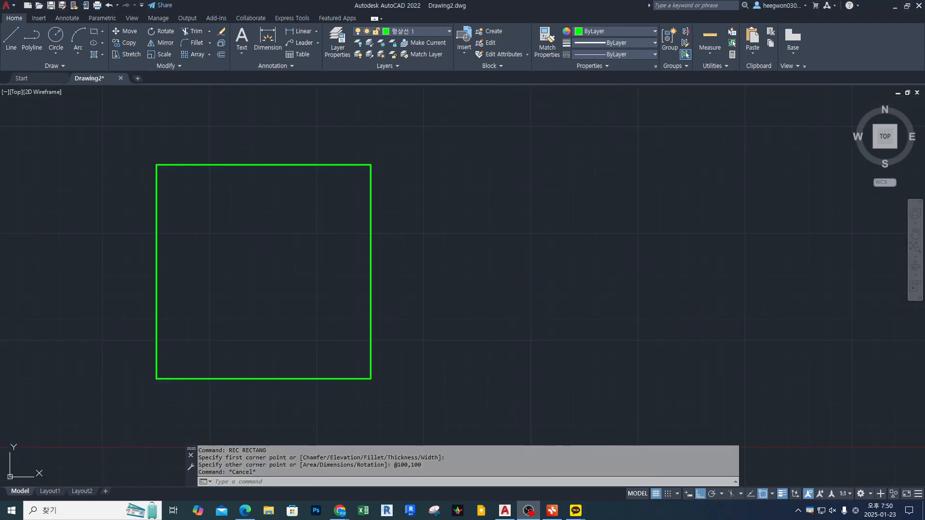
Draw a circle with a radius of 50 to the right of the rectangle
text(c)
key(Return)
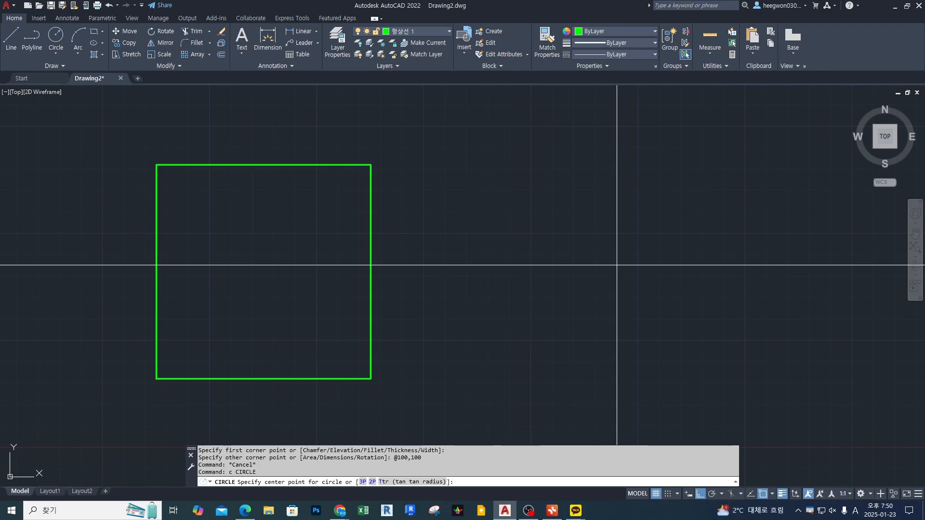
click(609, 264)
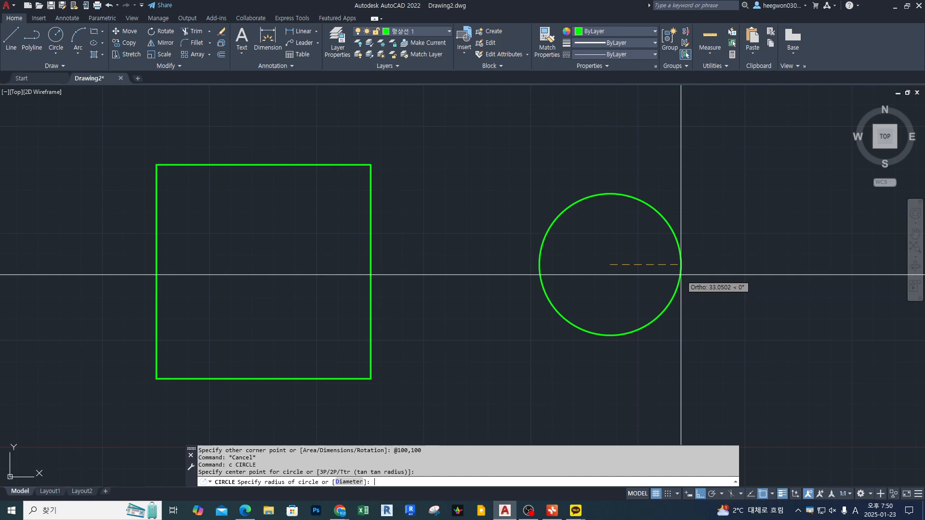
text(50)
key(Return)
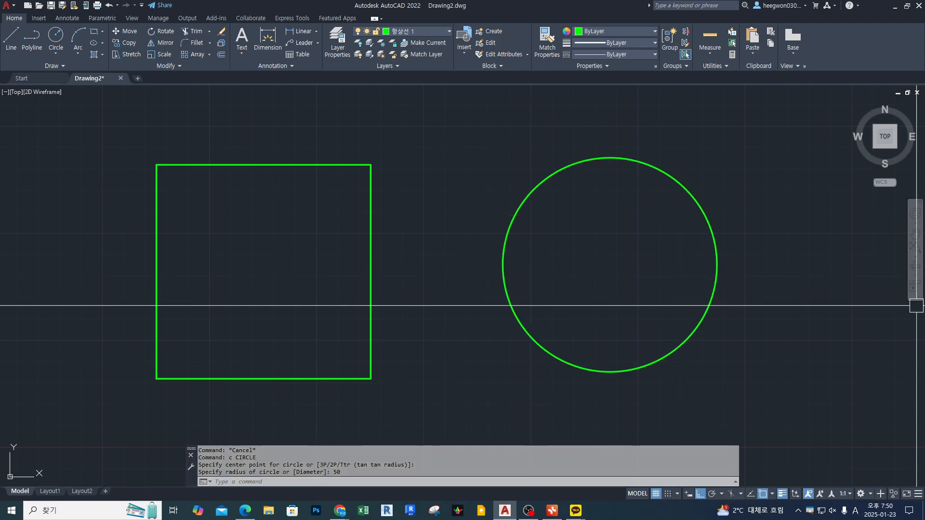
Draw a three-point arc to the right of the circle, rising from its lower start point and curving over to the upper right
mouse_move(818, 279)
middle_down()
mouse_move(382, 254)
mouse_move(388, 273)
middle_up()
middle_drag(446, 301, 444, 318)
mouse_move(395, 184)
mouse_down()
mouse_move(425, 192)
mouse_move(489, 171)
mouse_move(492, 202)
mouse_up()
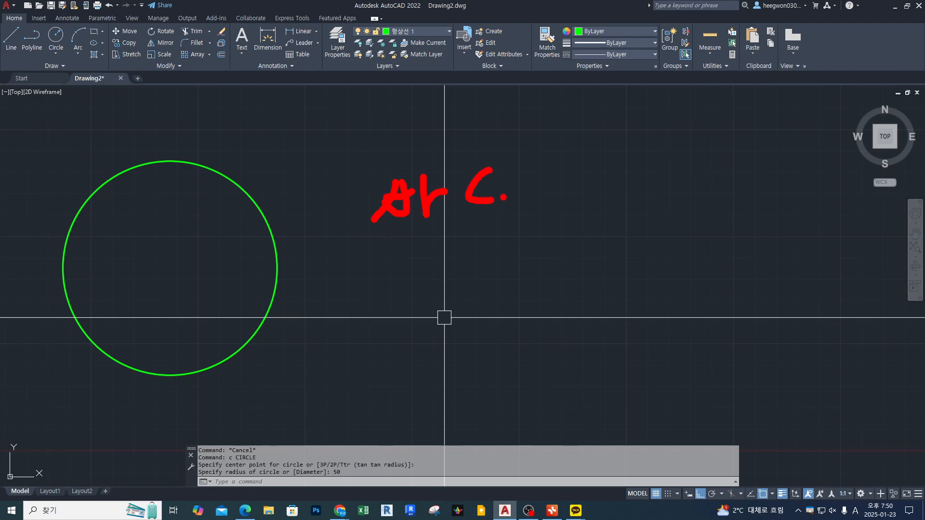
text(ARc)
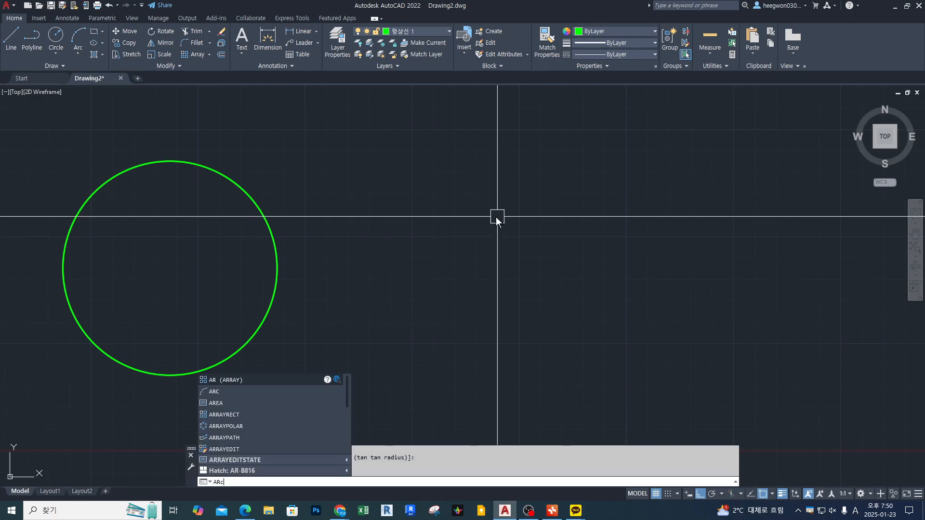
key(Return)
click(435, 318)
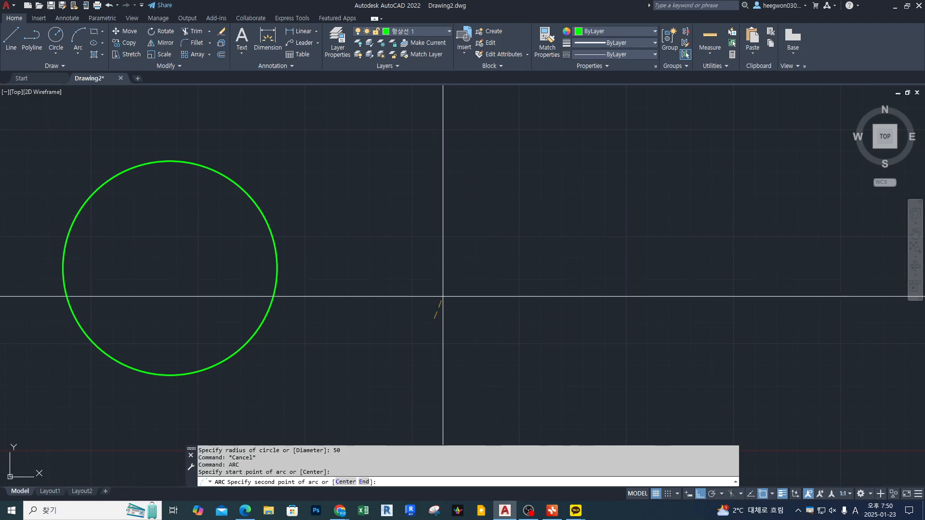
click(483, 203)
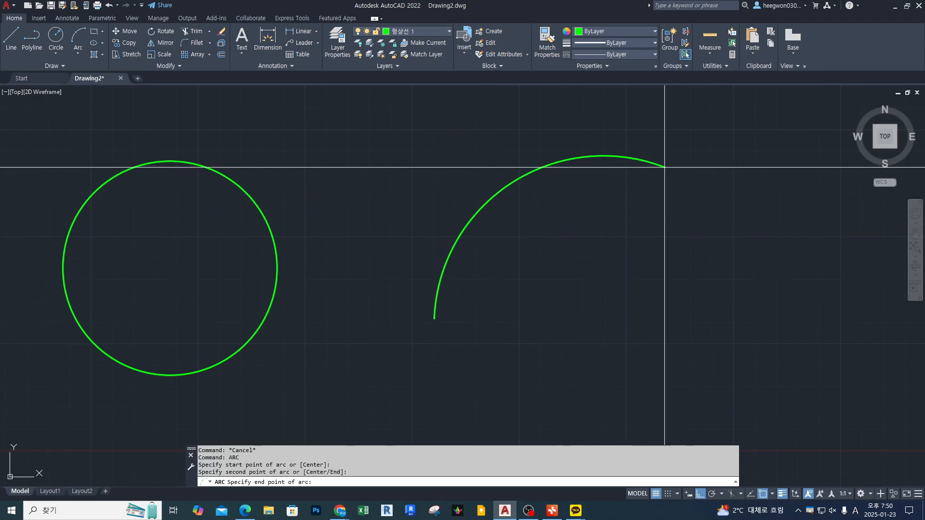
click(646, 183)
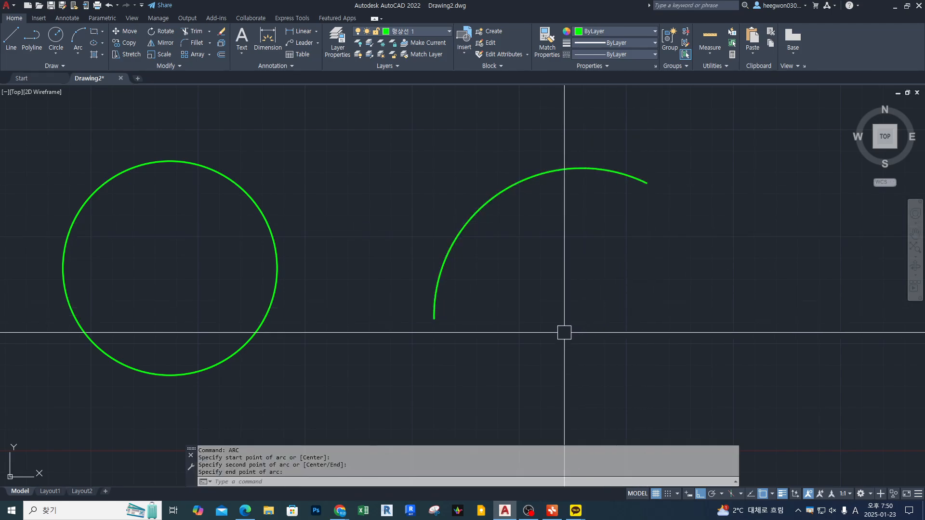
key(ctrl+2)
mouse_move(441, 326)
mouse_down()
mouse_move(477, 207)
mouse_move(615, 166)
mouse_move(629, 171)
mouse_up()
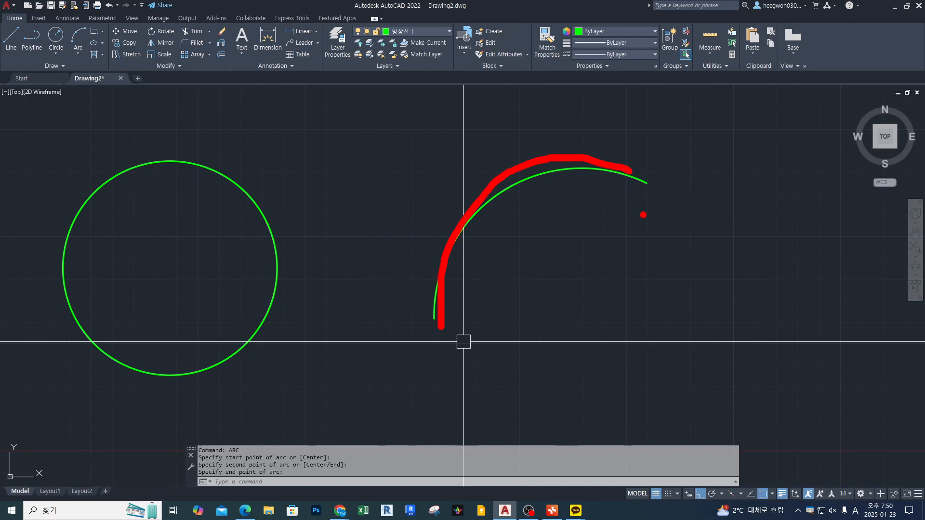
key(Escape)
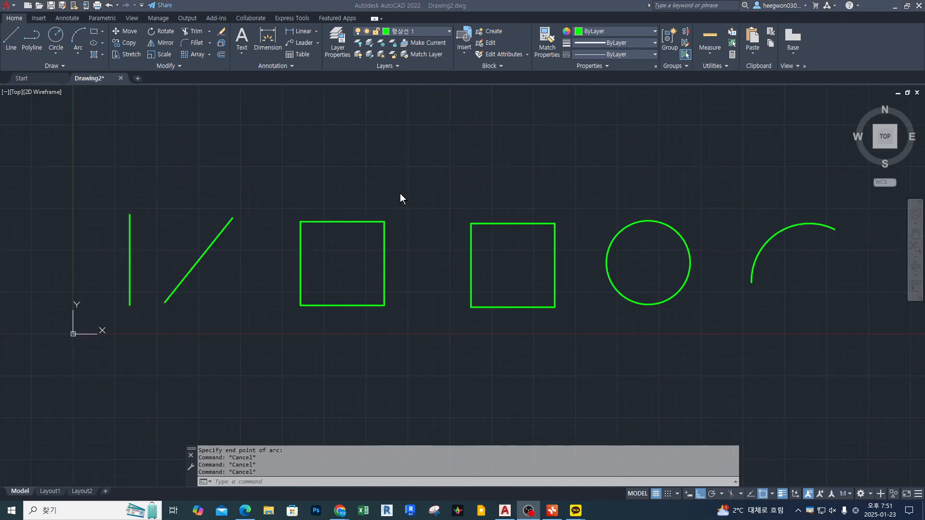
click(400, 195)
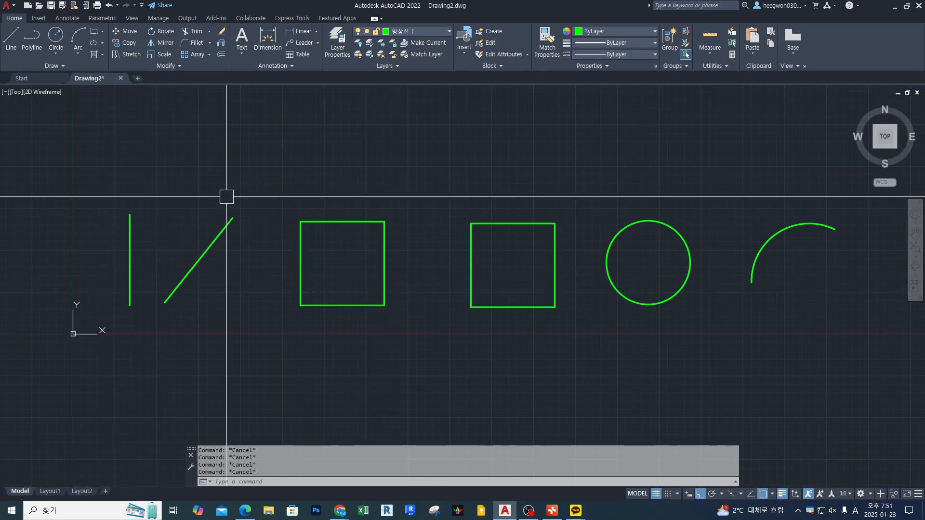
Offset the vertical line 5 units to its left
scroll(124, 235, up, 4)
middle_drag(124, 237, 181, 244)
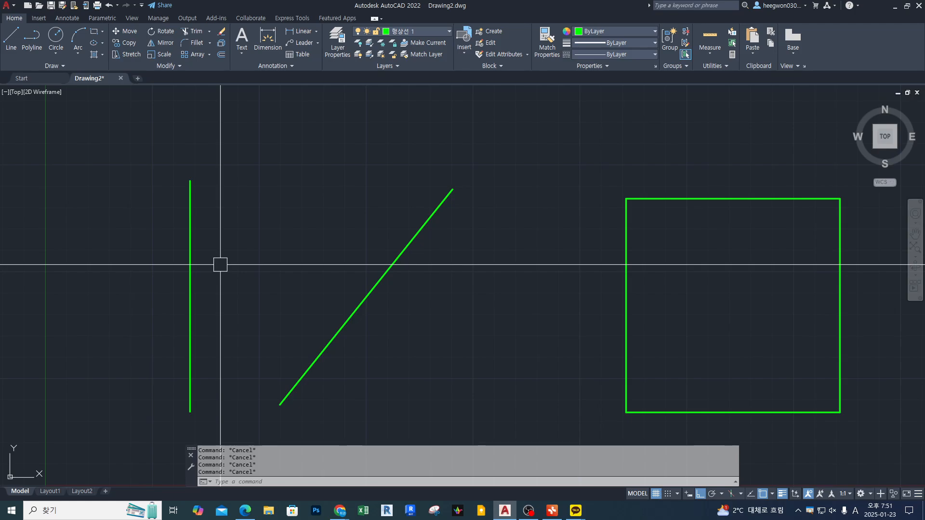
text(o)
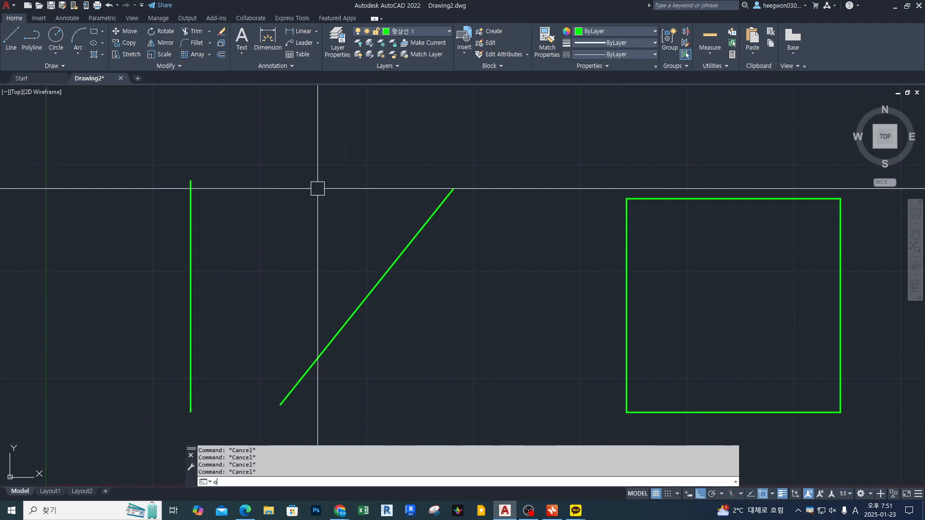
key(Return)
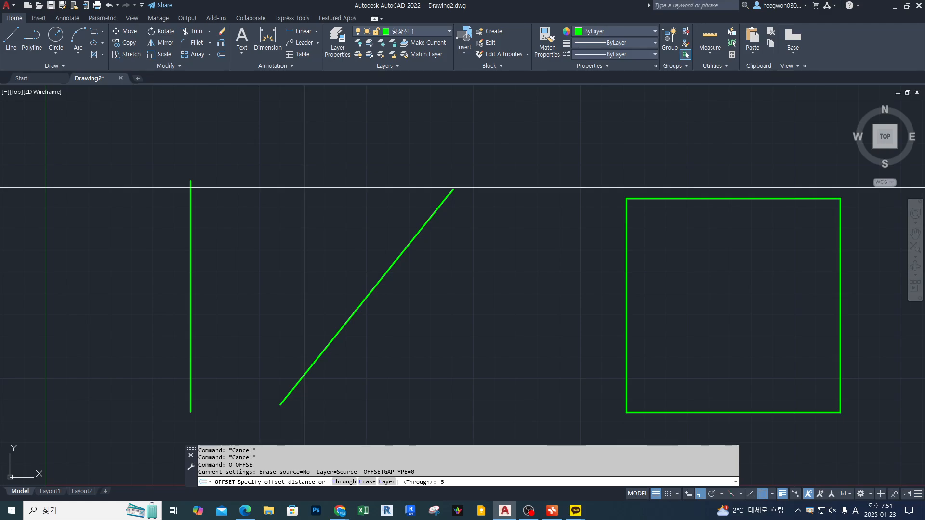
key(Return)
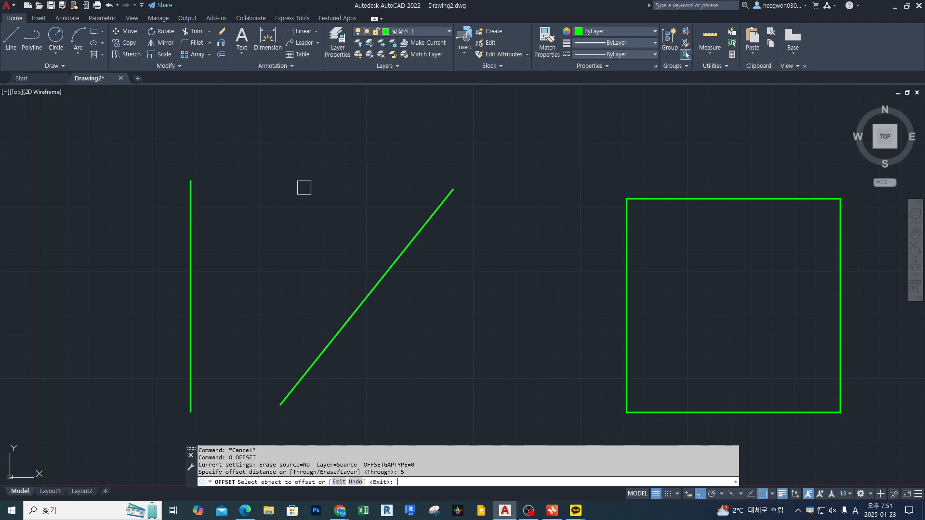
middle_drag(291, 200, 363, 188)
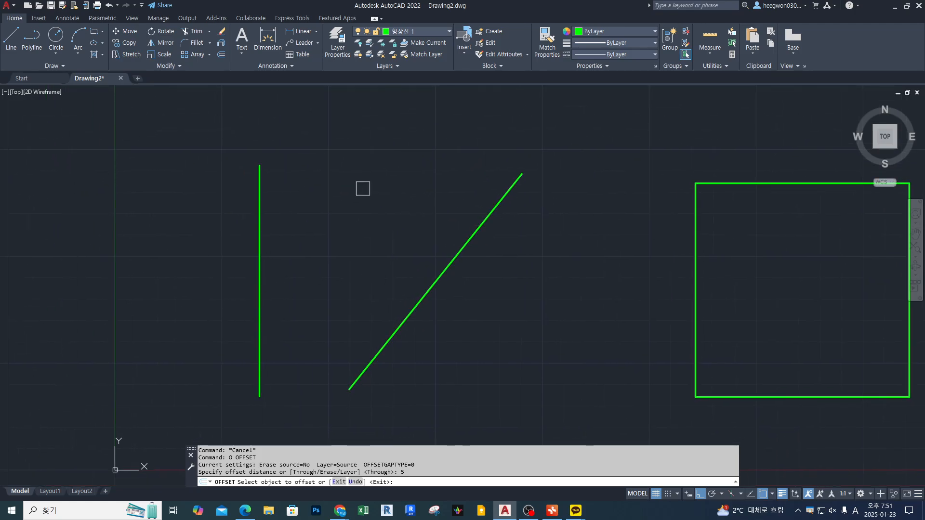
click(260, 189)
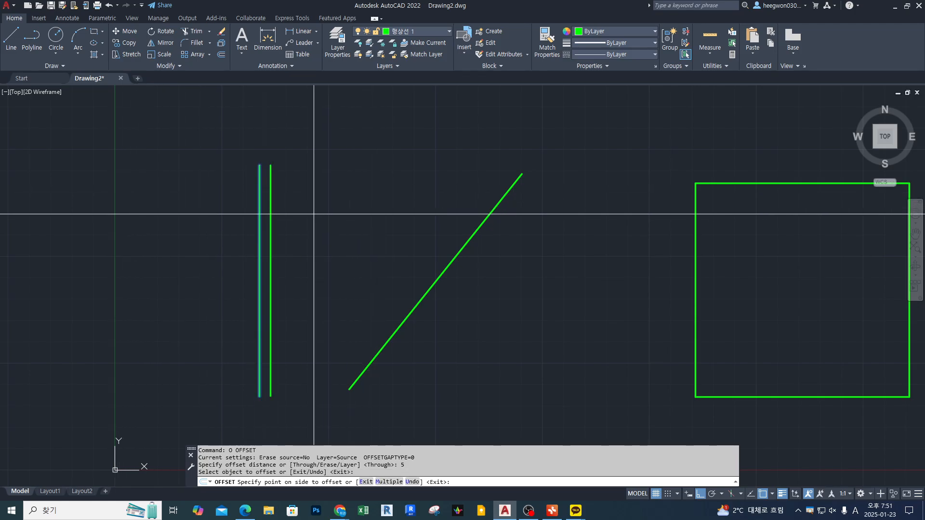
click(203, 215)
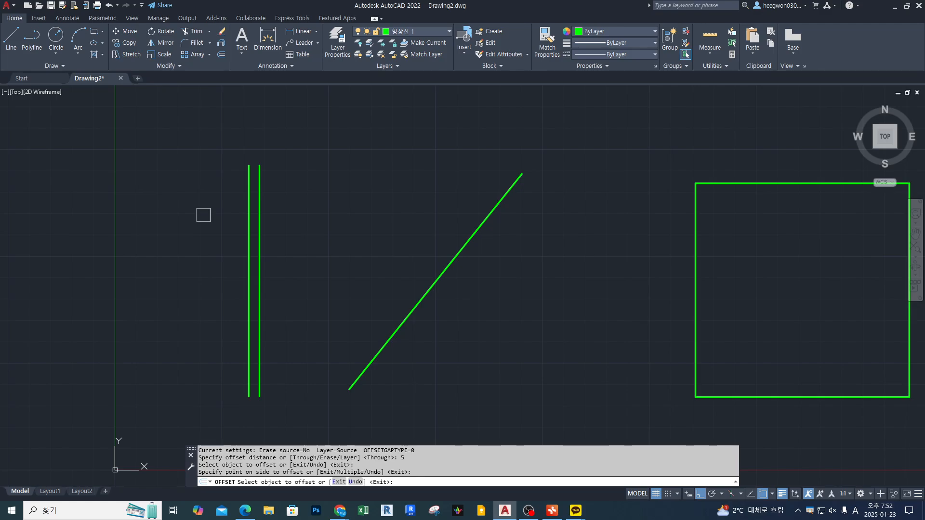
Offset the leftmost vertical line four more times to the left at the same 5-unit distance, each time from the newest copy
click(247, 204)
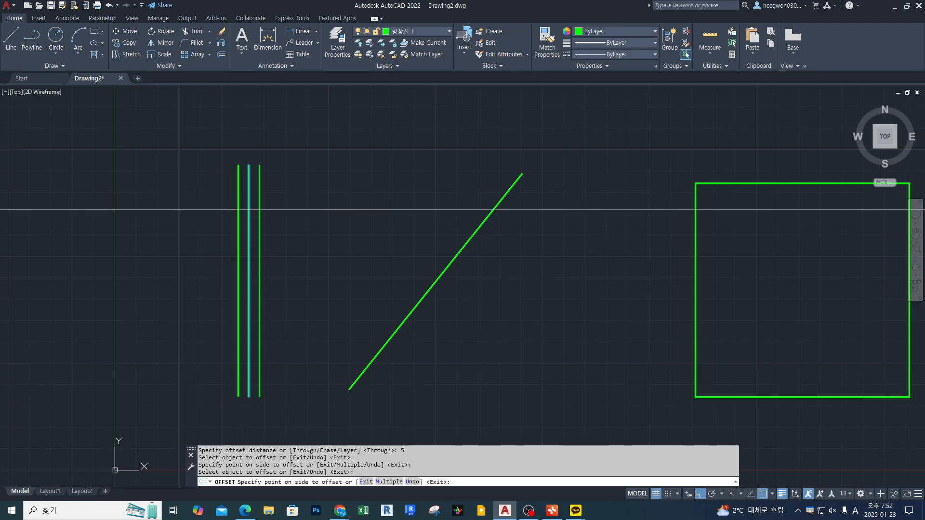
click(179, 209)
click(237, 191)
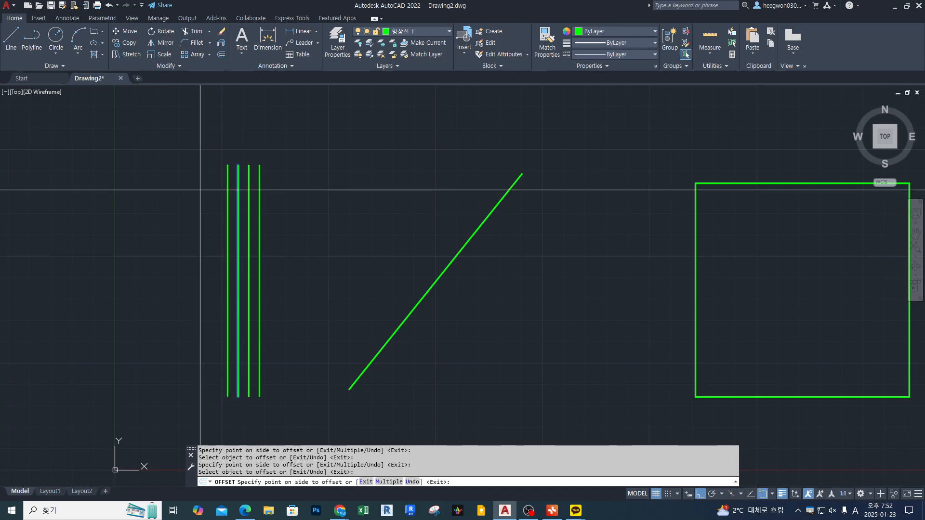
click(200, 190)
click(228, 194)
click(212, 197)
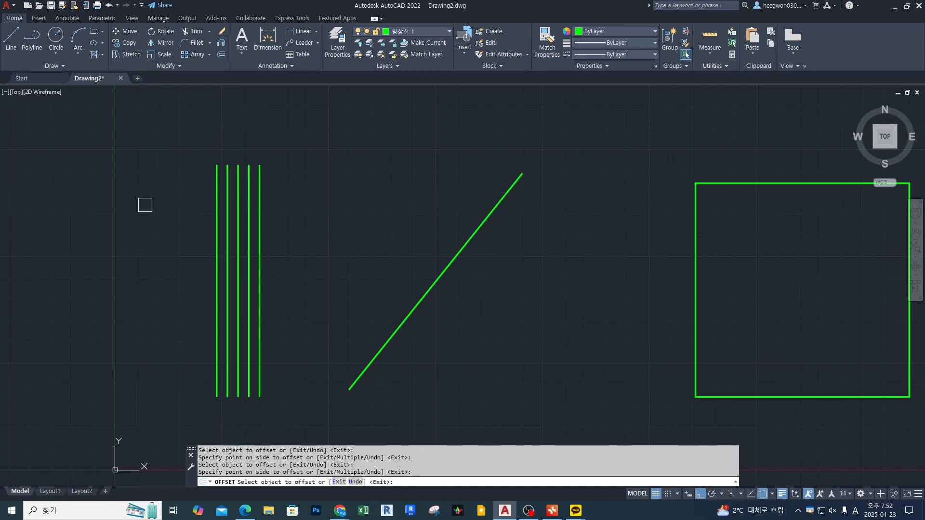
click(216, 207)
click(140, 208)
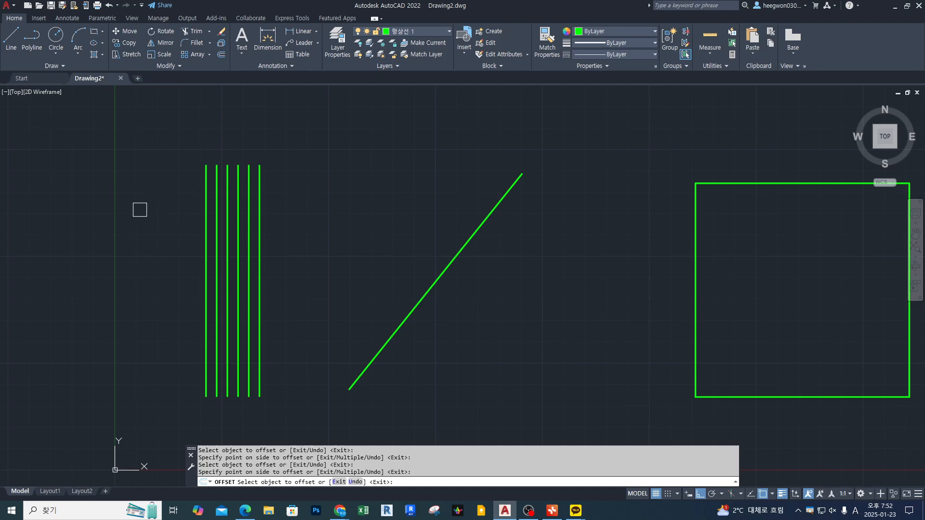
Offset the rightmost vertical line twice to the right at 5-unit spacing and end the Offset command
click(258, 189)
click(294, 189)
click(271, 190)
click(332, 199)
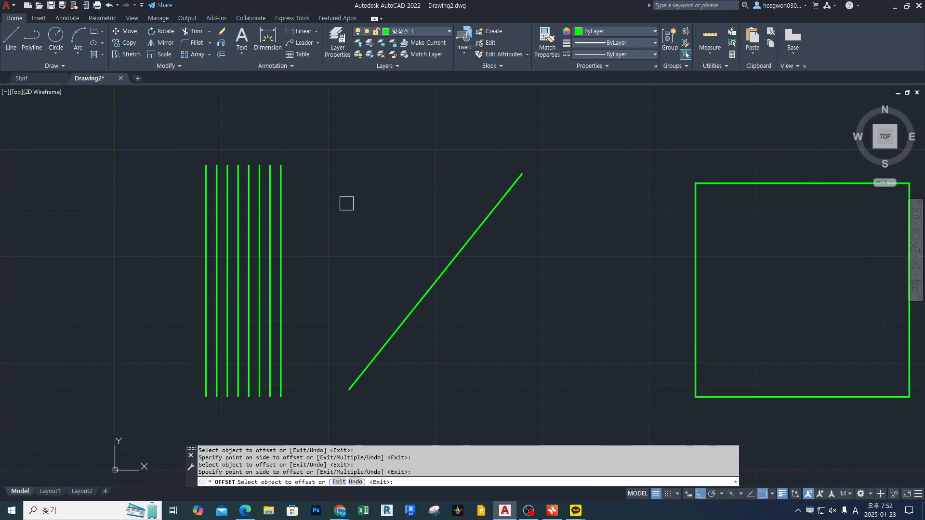
key(Return)
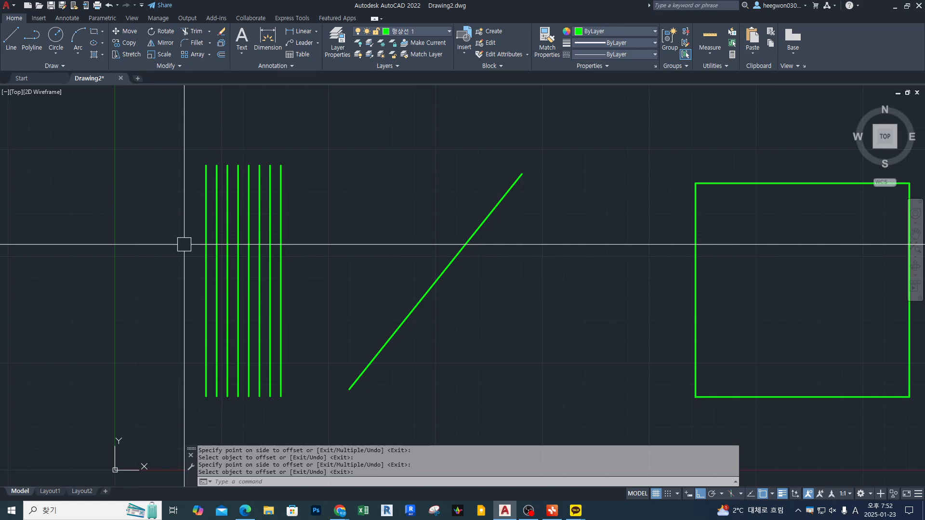
Start a new Offset with a distance of 12 and offset the diagonal line to its upper left
key(Return)
key(Return)
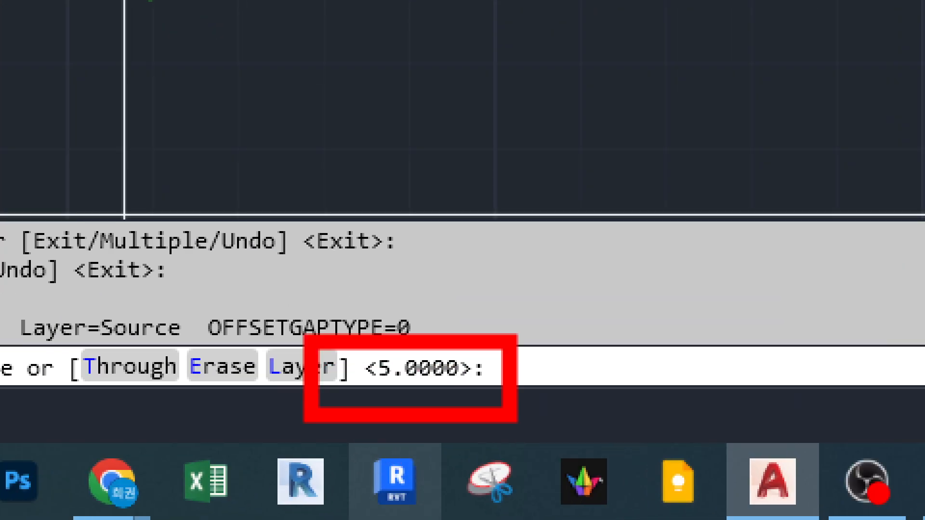
mouse_move(589, 198)
mouse_down()
mouse_move(565, 297)
mouse_move(559, 290)
mouse_up()
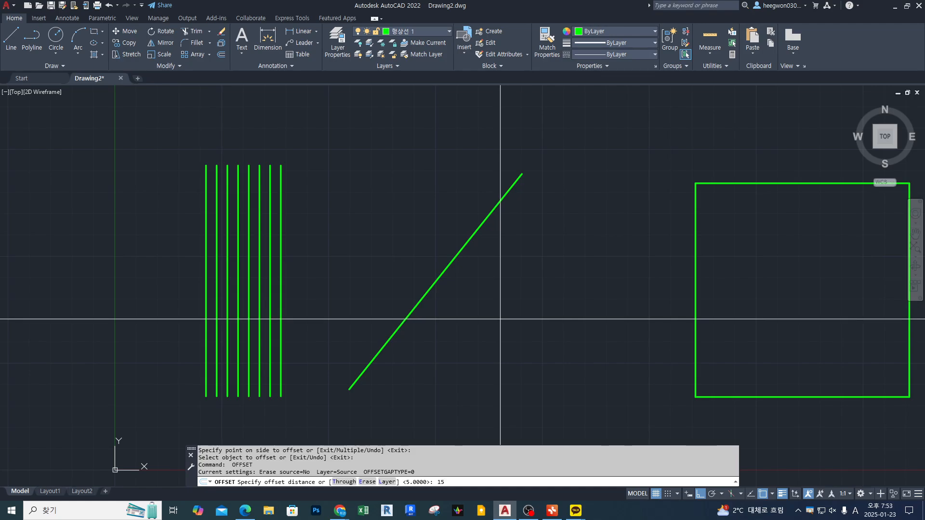
text(2)
key(Return)
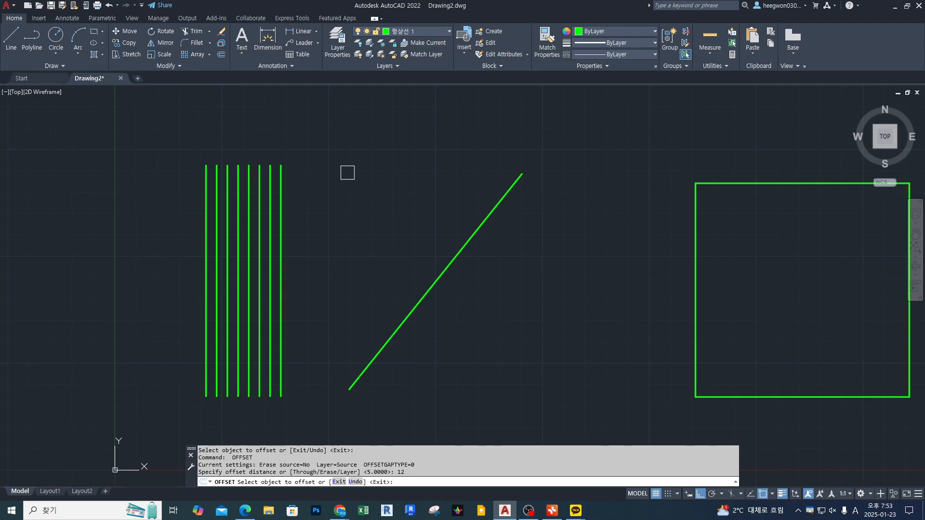
click(463, 245)
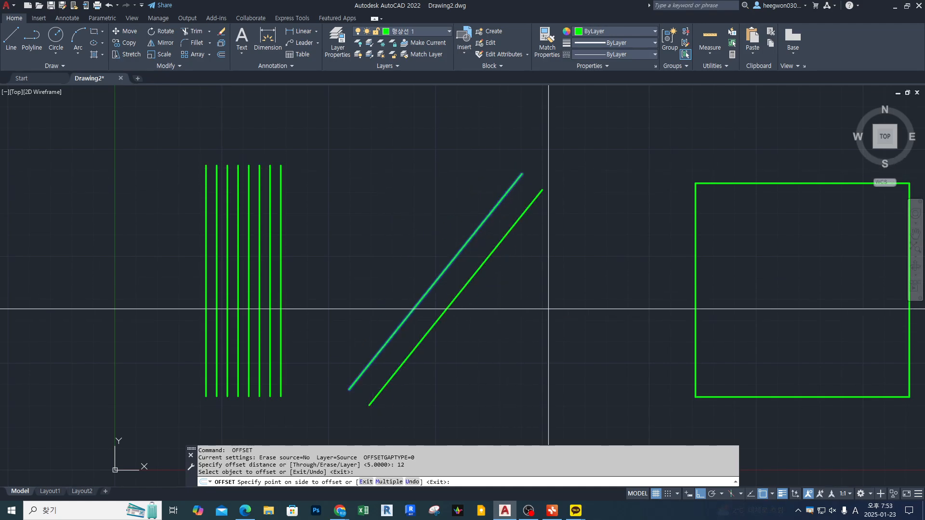
click(431, 199)
Offset the outermost diagonal three more times to the upper left and the original diagonal once to the lower right, at 12-unit spacing
click(450, 219)
click(411, 193)
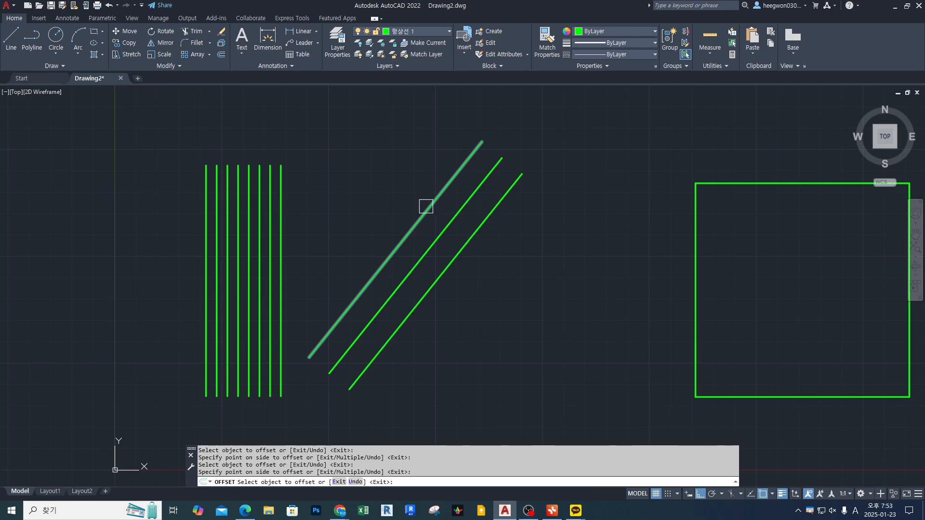
click(426, 207)
click(398, 186)
click(405, 194)
click(358, 152)
click(465, 241)
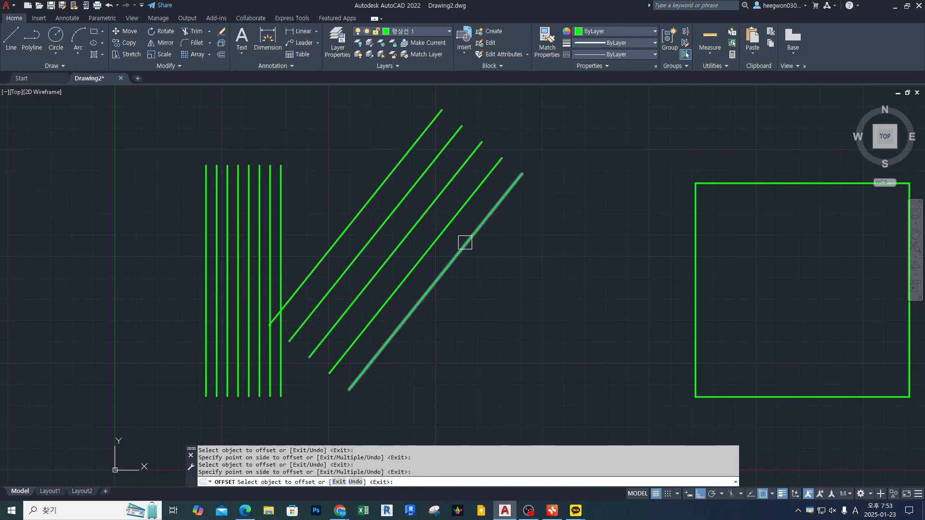
click(516, 291)
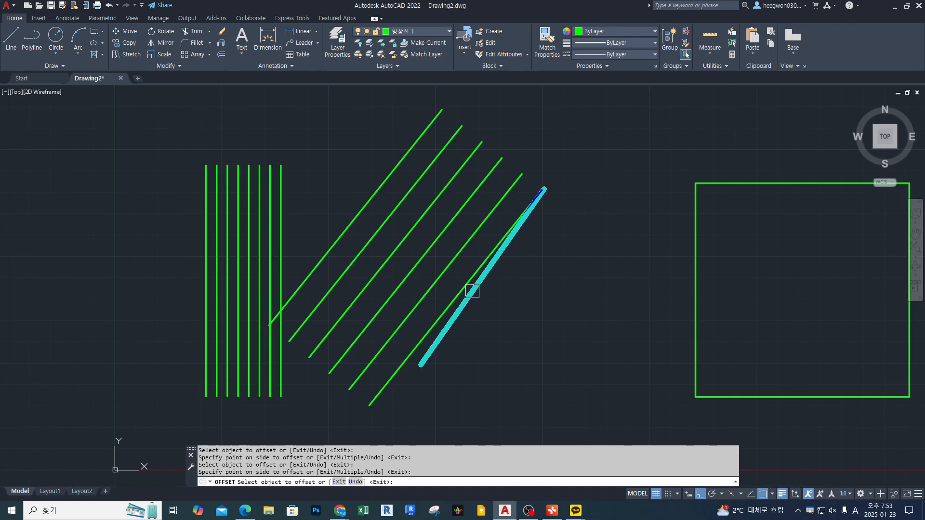
shift+drag(369, 405, 369, 405)
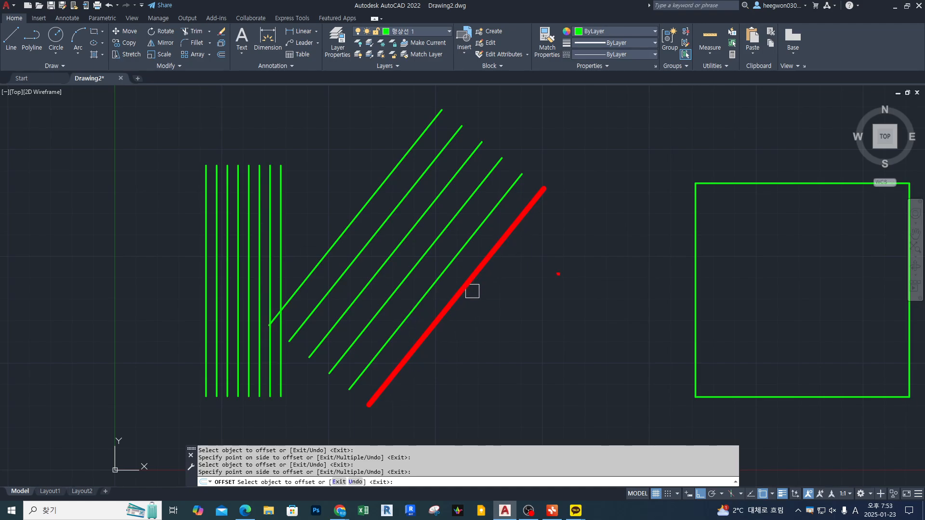
mouse_move(583, 189)
shift+mouse_down()
mouse_move(487, 322)
mouse_move(419, 345)
mouse_move(406, 406)
shift+mouse_up()
shift+drag(626, 192, 449, 407)
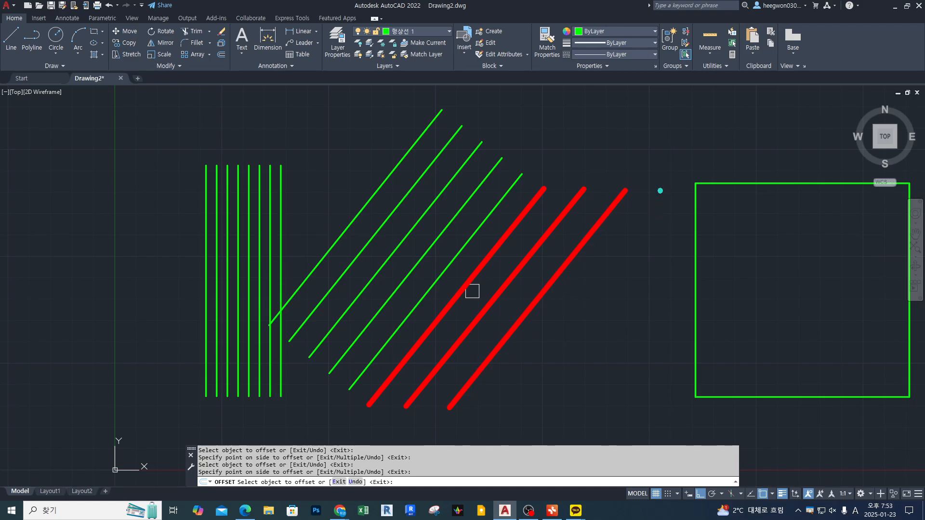
shift+drag(661, 190, 493, 409)
mouse_move(359, 424)
mouse_down()
mouse_move(523, 423)
mouse_move(366, 424)
mouse_move(358, 435)
mouse_up()
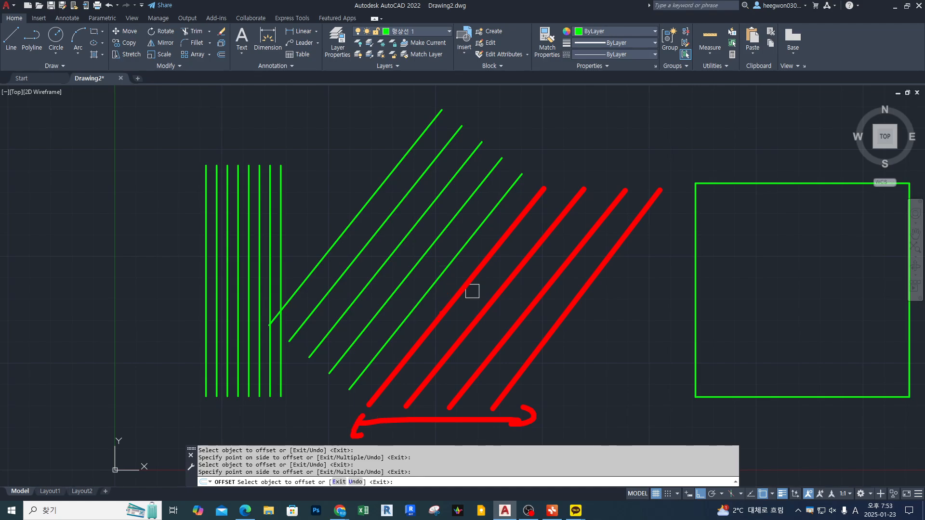
mouse_move(440, 316)
mouse_down()
mouse_move(336, 212)
mouse_move(345, 259)
mouse_up()
drag(327, 207, 343, 232)
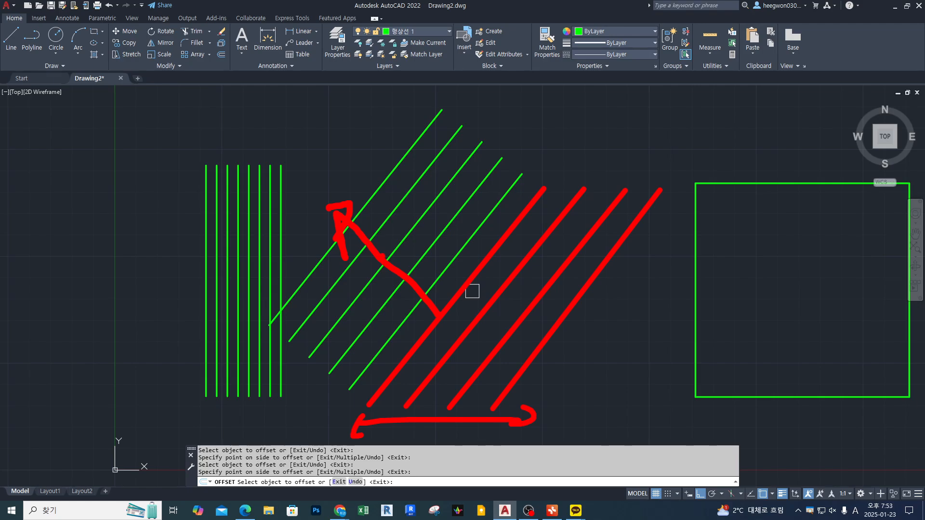
drag(344, 170, 356, 168)
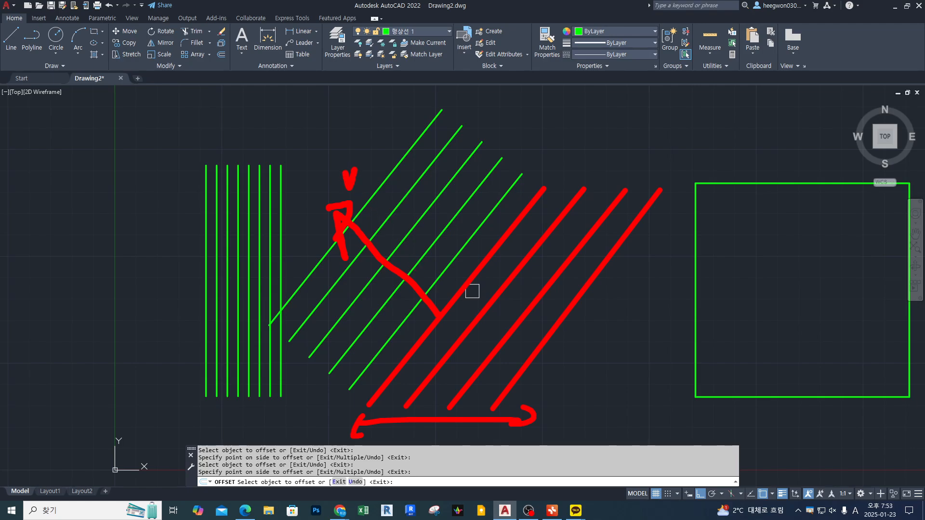
key(Escape)
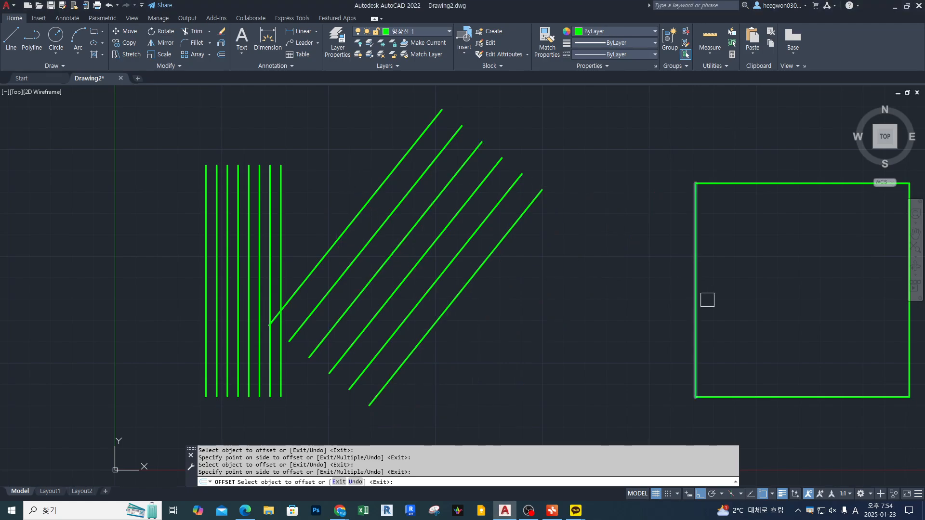
key(Return)
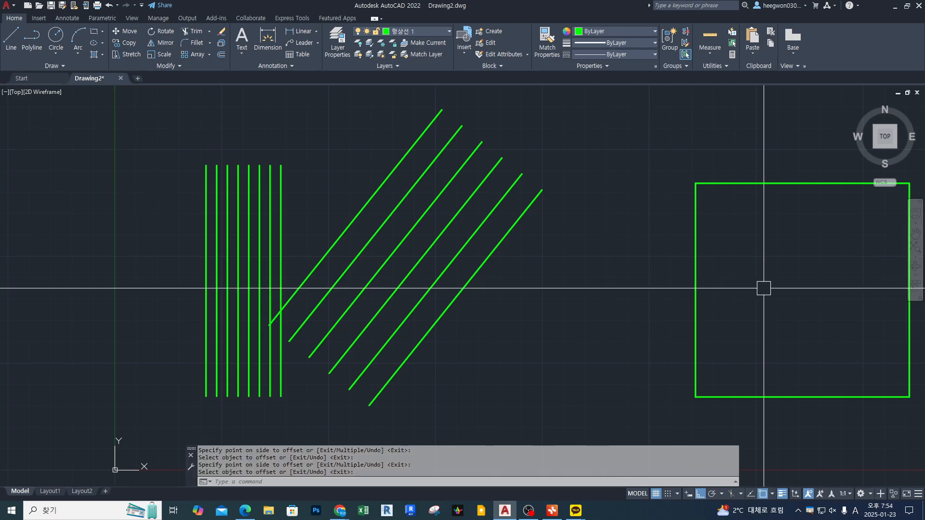
Start a new Offset at distance 12 and offset the right-hand square inward twice, the second time from the new inner square
middle_drag(793, 289, 243, 285)
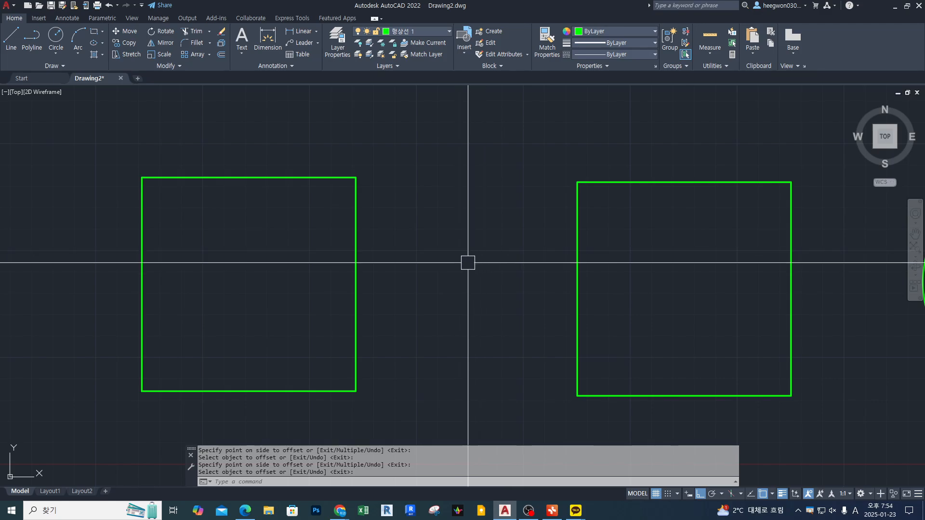
key(Escape)
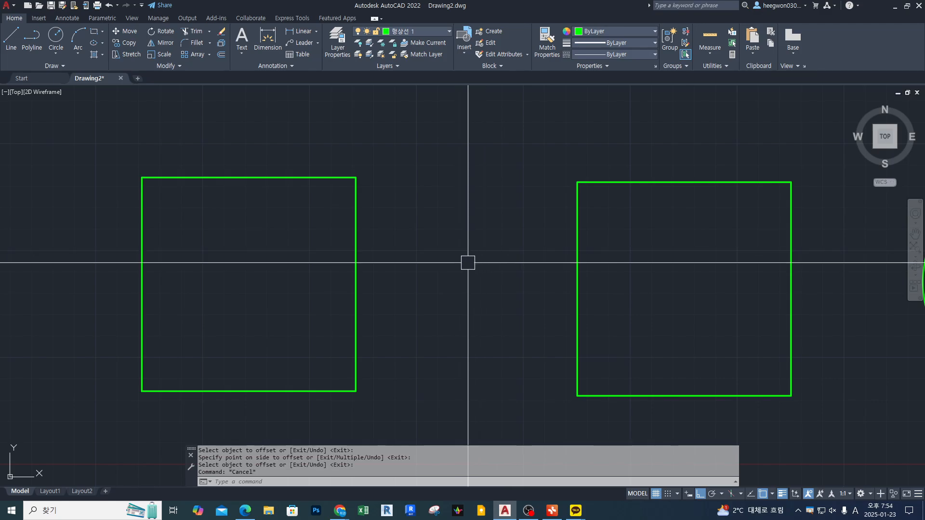
key(Return)
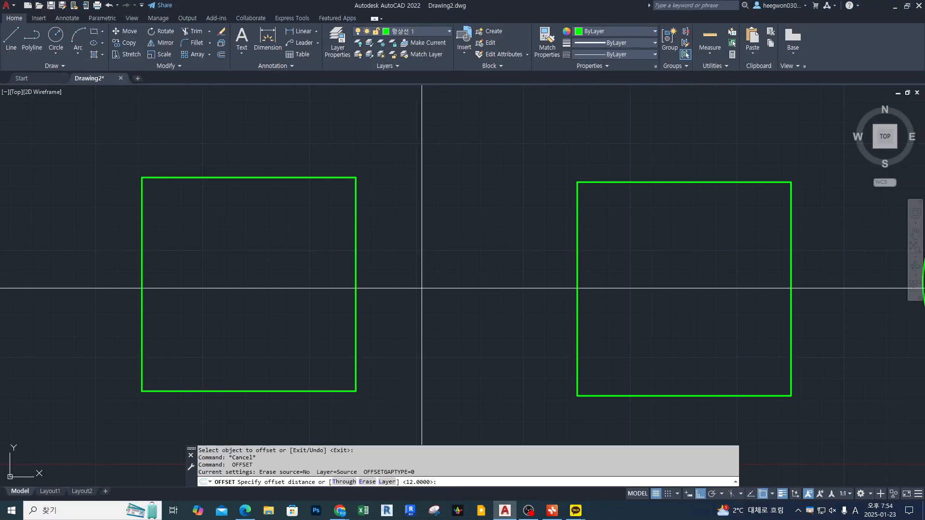
key(Return)
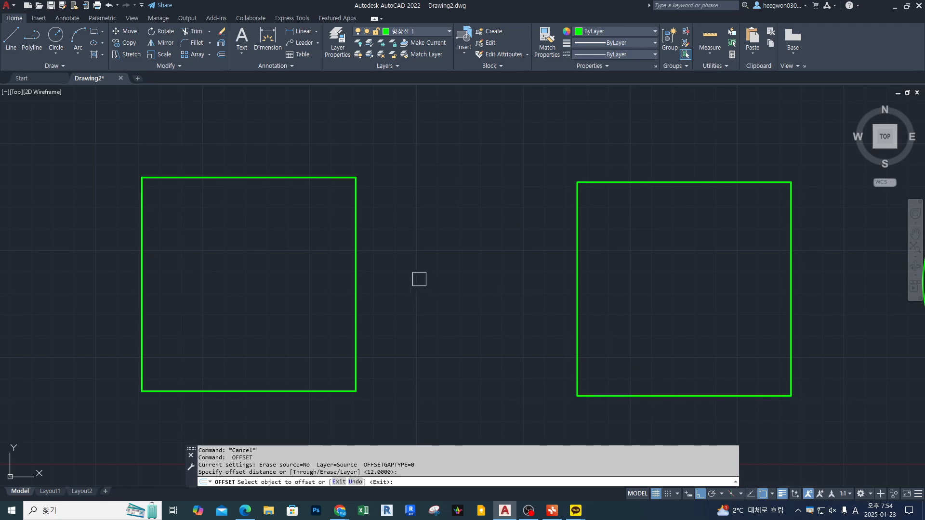
click(644, 184)
click(650, 240)
click(649, 215)
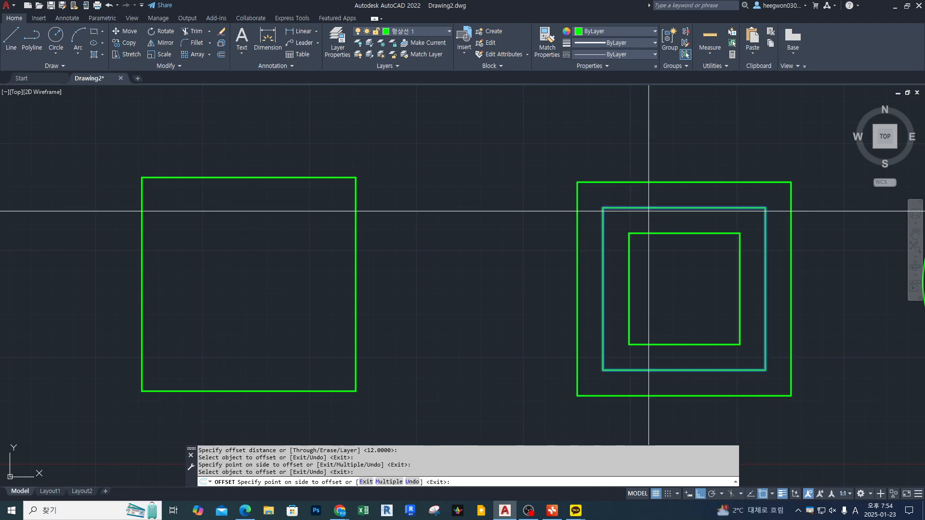
click(656, 243)
Offset the original right-hand square outward twice at 12-unit spacing and end the Offset command
click(651, 183)
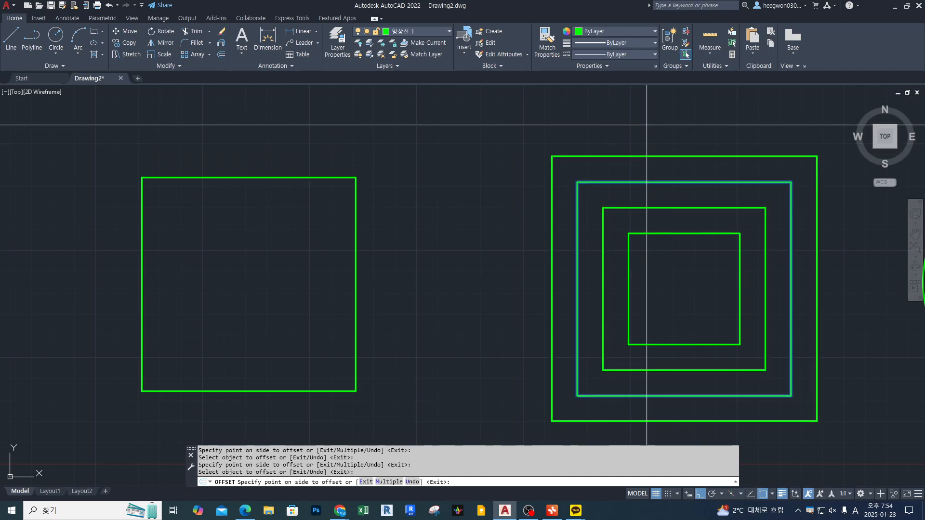
click(648, 114)
click(632, 156)
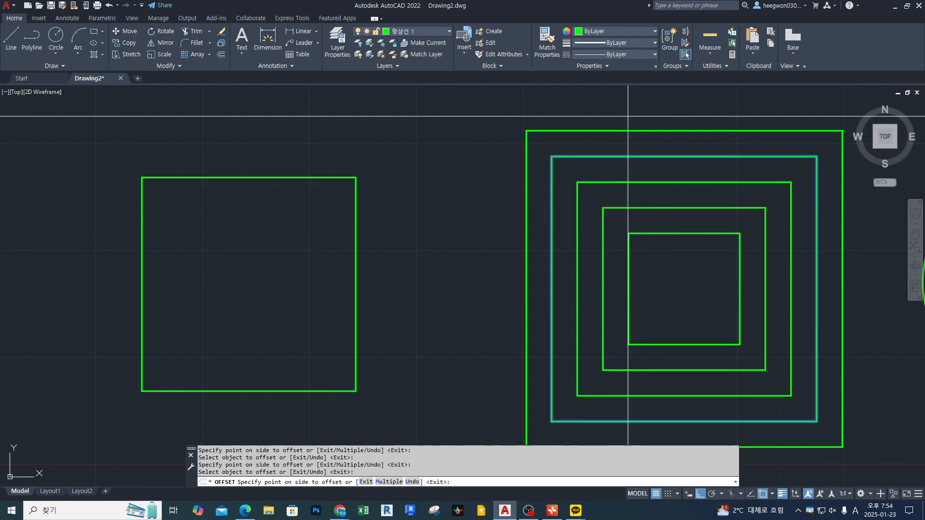
click(627, 109)
key(Return)
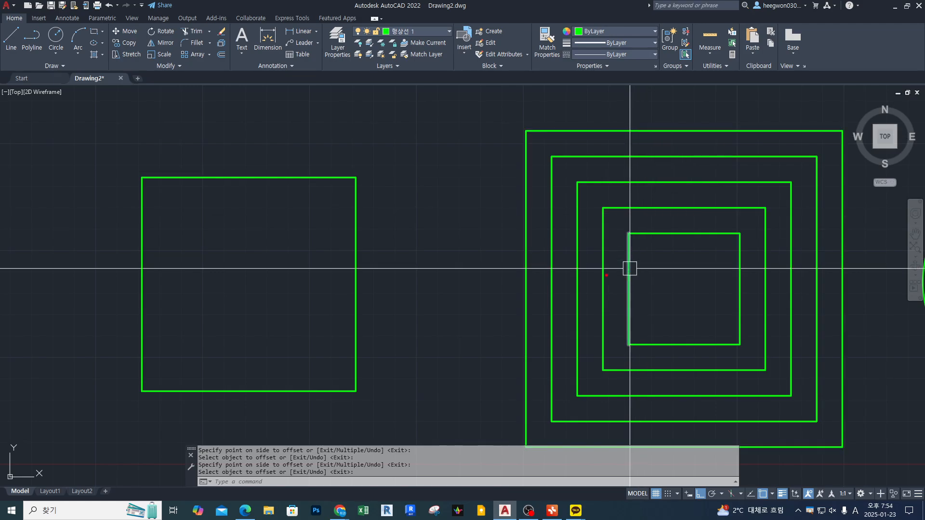
mouse_move(586, 268)
mouse_down()
mouse_move(583, 258)
mouse_move(577, 267)
mouse_move(599, 254)
mouse_move(603, 268)
mouse_move(624, 264)
mouse_move(629, 274)
mouse_up()
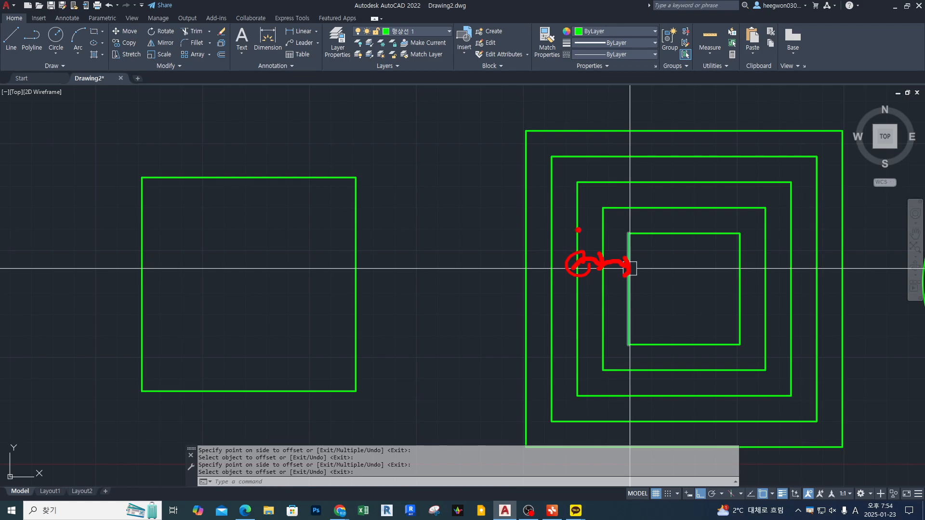
drag(578, 231, 579, 251)
mouse_move(580, 240)
mouse_down()
mouse_move(599, 240)
mouse_move(601, 253)
mouse_move(526, 195)
mouse_up()
mouse_move(483, 174)
mouse_down()
mouse_move(488, 196)
mouse_move(526, 195)
mouse_up()
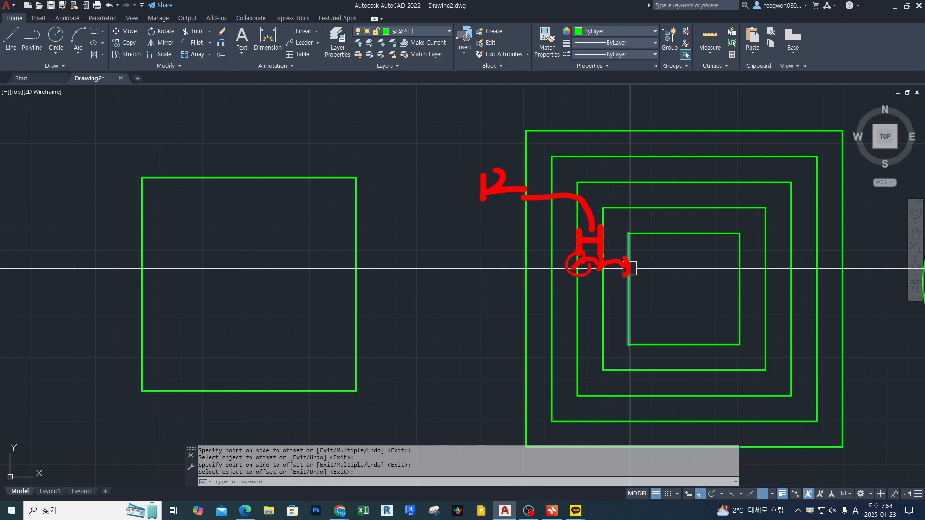
mouse_move(596, 227)
mouse_down()
mouse_move(609, 235)
mouse_move(596, 246)
mouse_up()
mouse_move(795, 257)
mouse_down()
mouse_move(764, 256)
mouse_move(763, 268)
mouse_move(798, 265)
mouse_up()
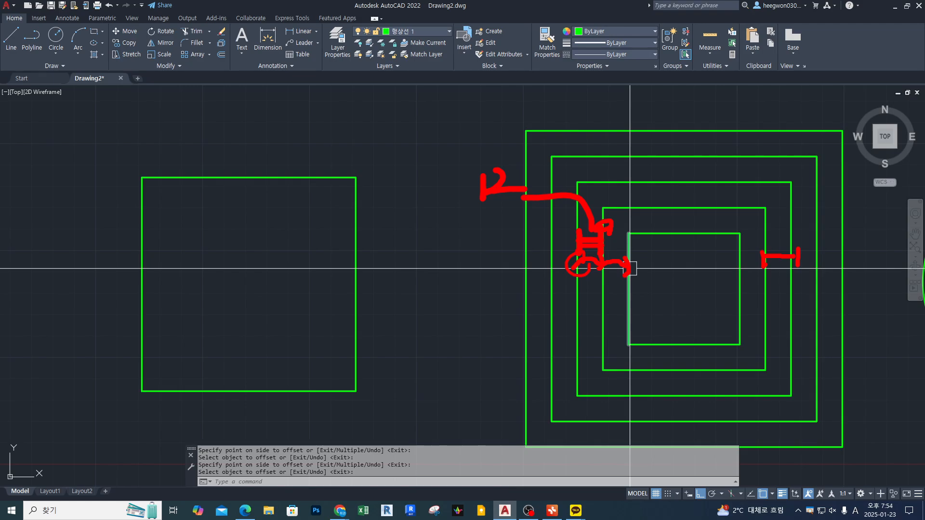
key(Escape)
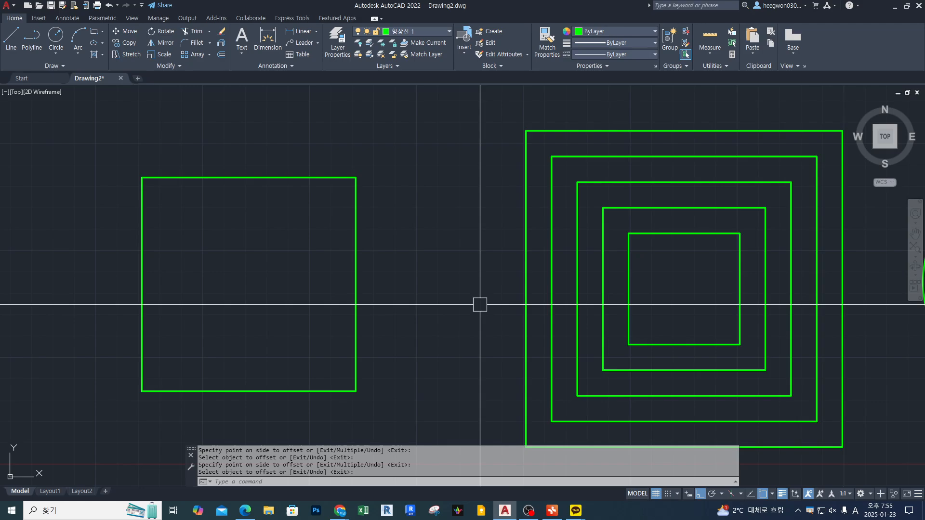
Start a new Offset at distance 12 and offset the left-hand square's top edge inward twice and its left edge inward once
key(Return)
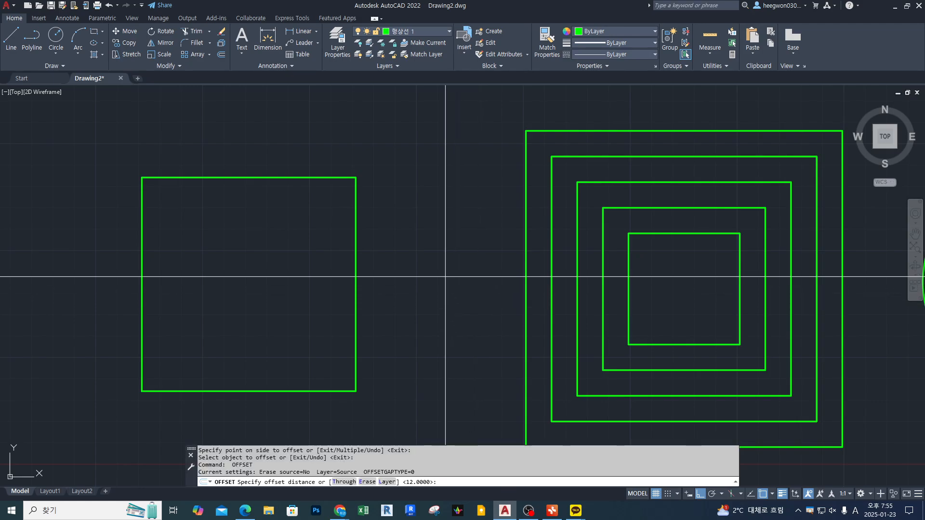
key(Return)
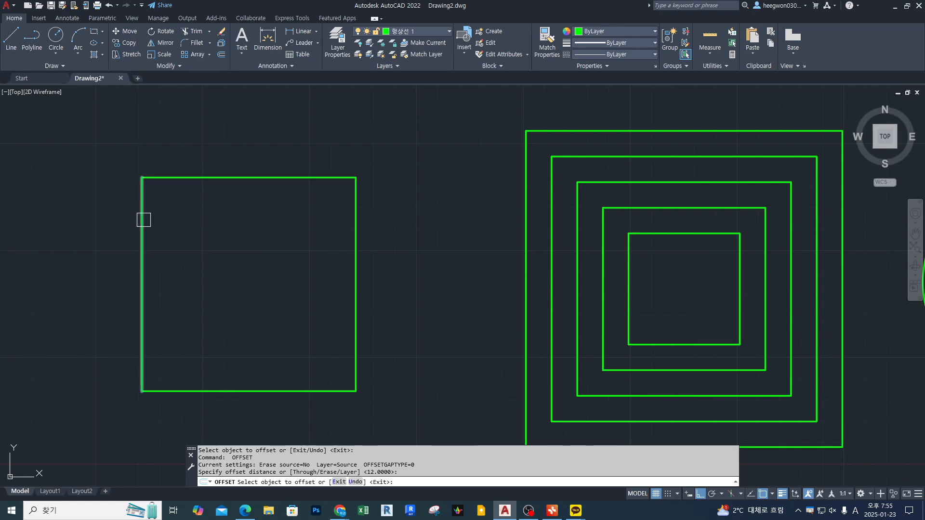
click(173, 178)
click(176, 222)
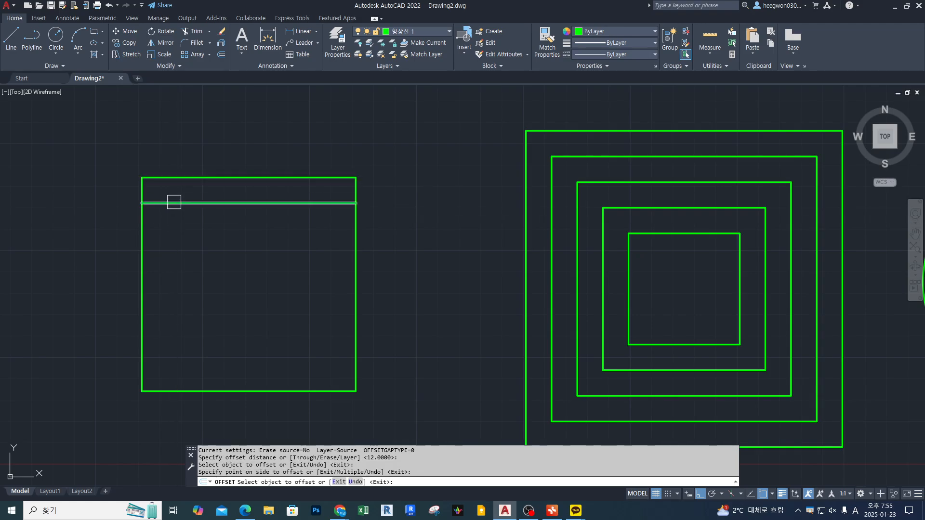
click(173, 203)
click(186, 264)
click(141, 258)
click(192, 274)
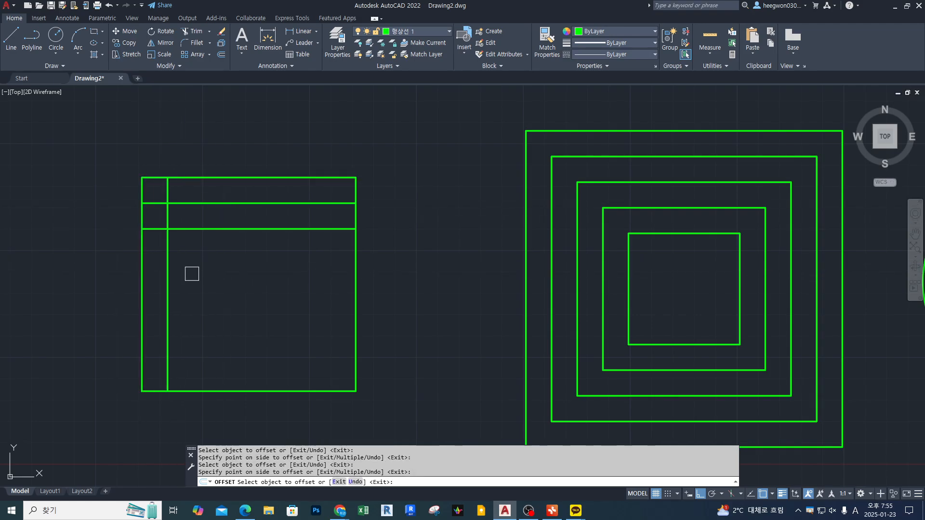
Offset the left-hand square's bottom and right edges inward by 12 and end the Offset command
click(215, 392)
click(215, 310)
click(355, 299)
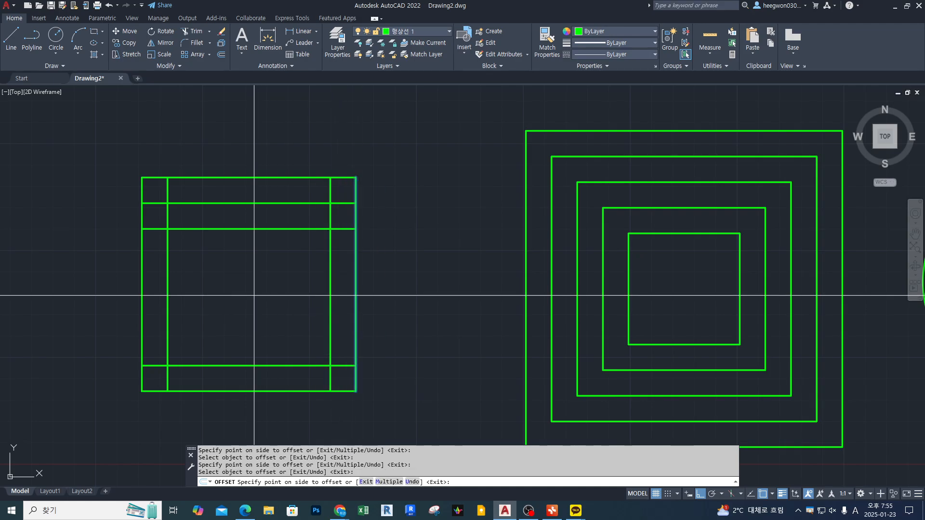
click(255, 298)
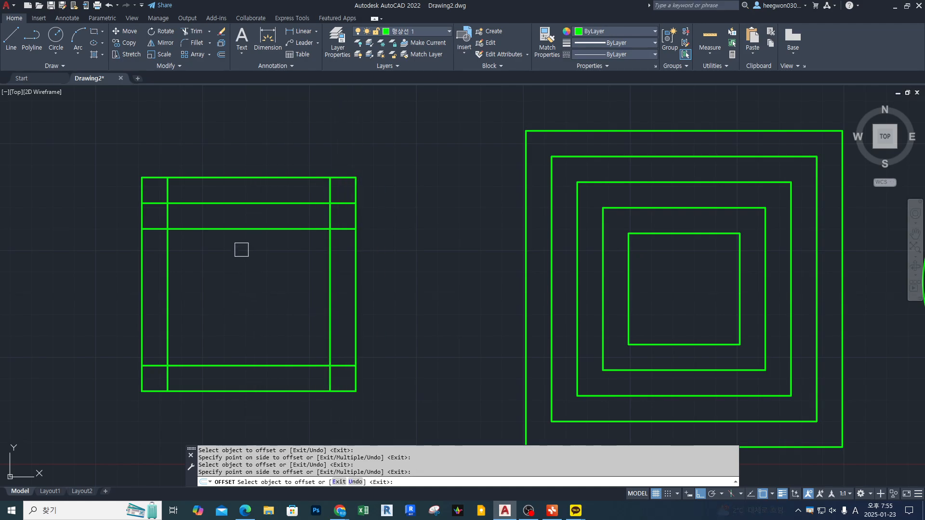
key(Return)
Erase the second inner horizontal line below the left-hand square's top edge
click(251, 230)
text(e)
key(Return)
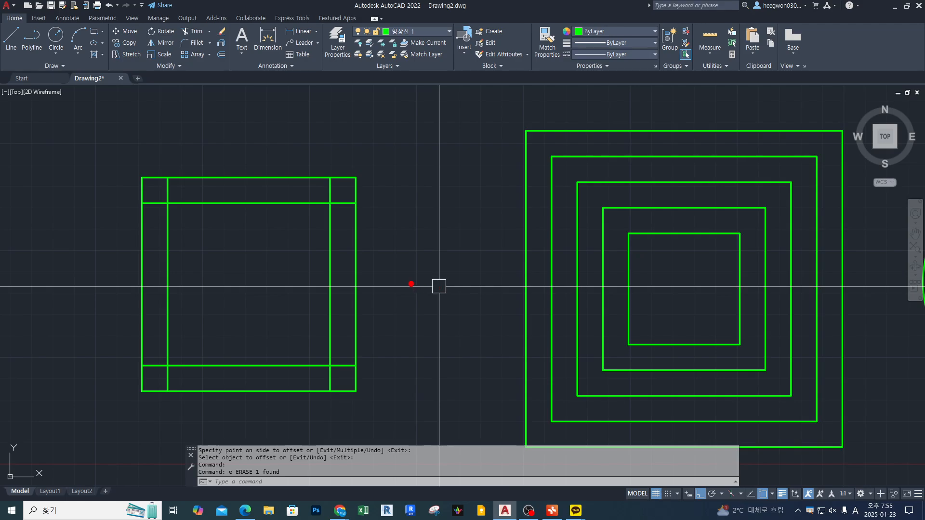
mouse_move(380, 262)
mouse_down()
mouse_move(362, 269)
mouse_move(370, 155)
mouse_move(359, 280)
mouse_move(347, 286)
mouse_up()
mouse_move(326, 229)
mouse_down()
mouse_move(305, 221)
mouse_move(355, 215)
mouse_move(330, 230)
mouse_up()
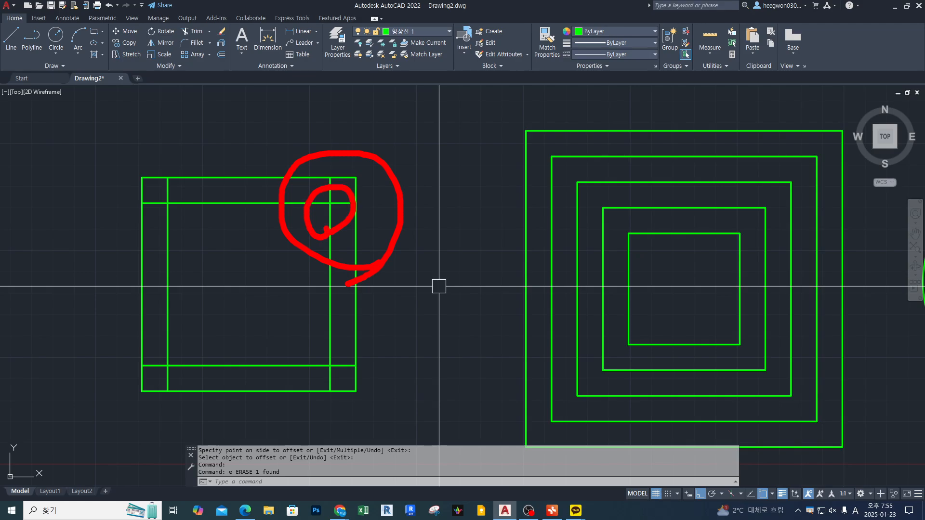
mouse_move(485, 221)
mouse_down()
mouse_move(517, 212)
mouse_move(504, 230)
mouse_up()
mouse_move(483, 178)
mouse_down()
mouse_move(523, 179)
mouse_move(503, 191)
mouse_up()
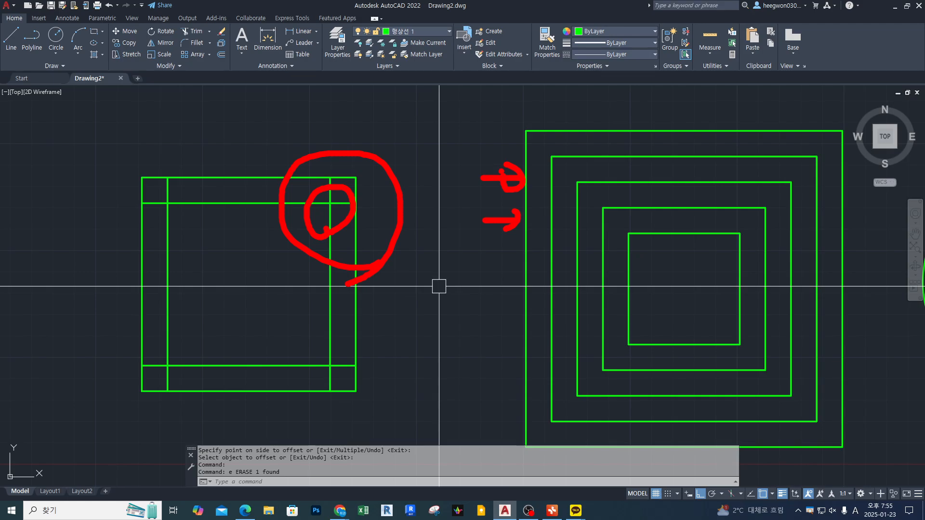
key(Escape)
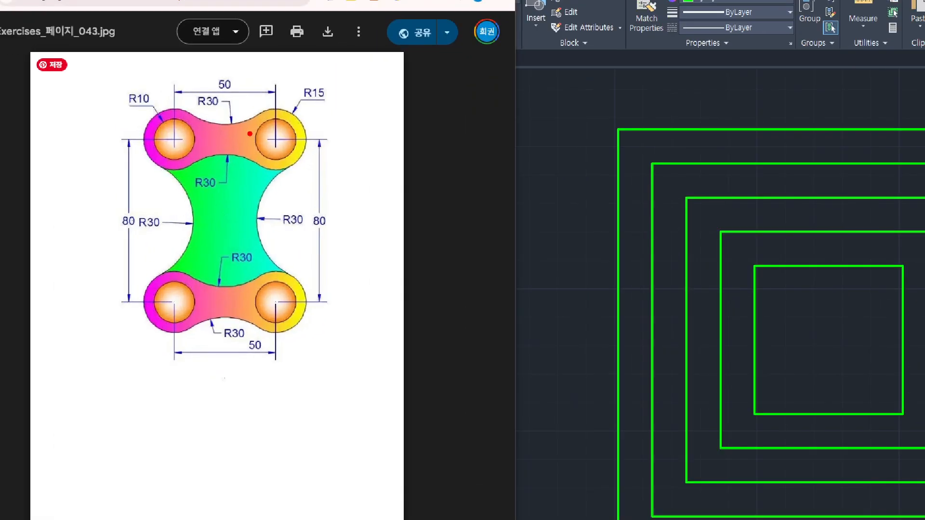
mouse_move(294, 146)
mouse_down()
mouse_move(265, 139)
mouse_move(314, 132)
mouse_up()
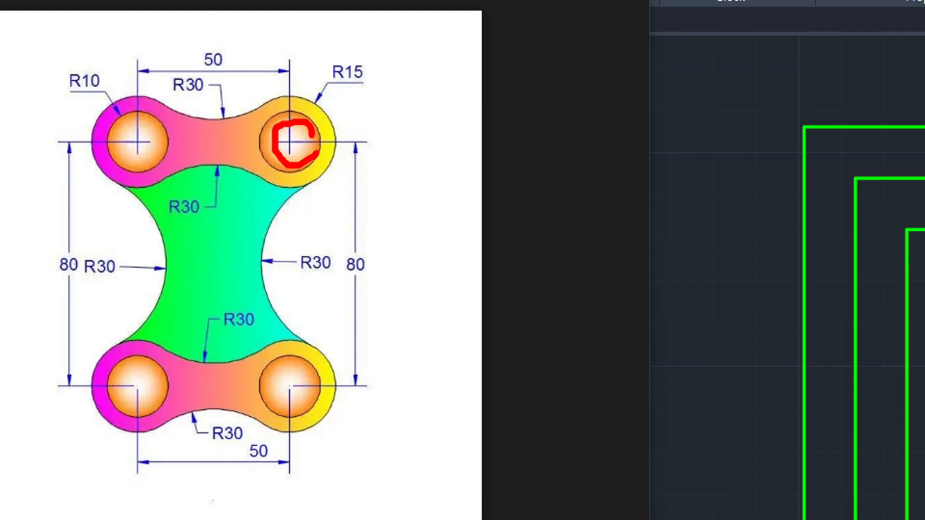
mouse_move(268, 102)
mouse_down()
mouse_move(342, 128)
mouse_move(314, 182)
mouse_move(294, 185)
mouse_up()
drag(323, 89, 376, 89)
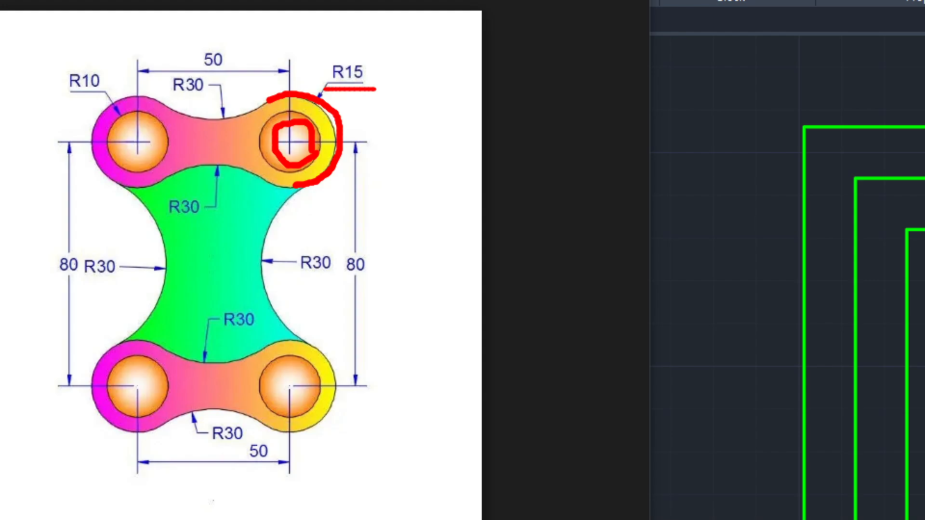
drag(295, 133, 307, 130)
mouse_move(115, 100)
mouse_down()
mouse_move(94, 60)
mouse_move(107, 95)
mouse_up()
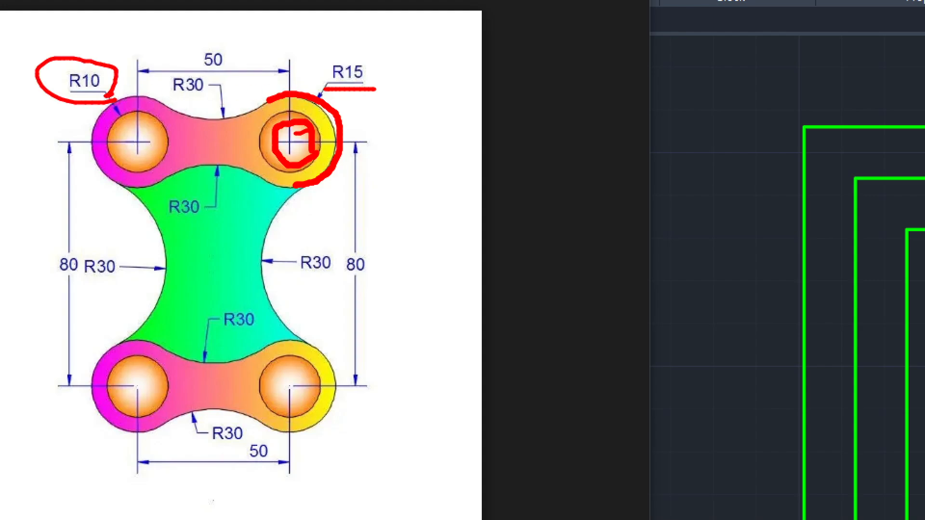
drag(307, 102, 312, 105)
mouse_move(153, 155)
mouse_down()
mouse_move(137, 160)
mouse_move(138, 123)
mouse_move(154, 159)
mouse_up()
mouse_move(150, 192)
mouse_down()
mouse_move(105, 159)
mouse_move(171, 126)
mouse_move(147, 187)
mouse_up()
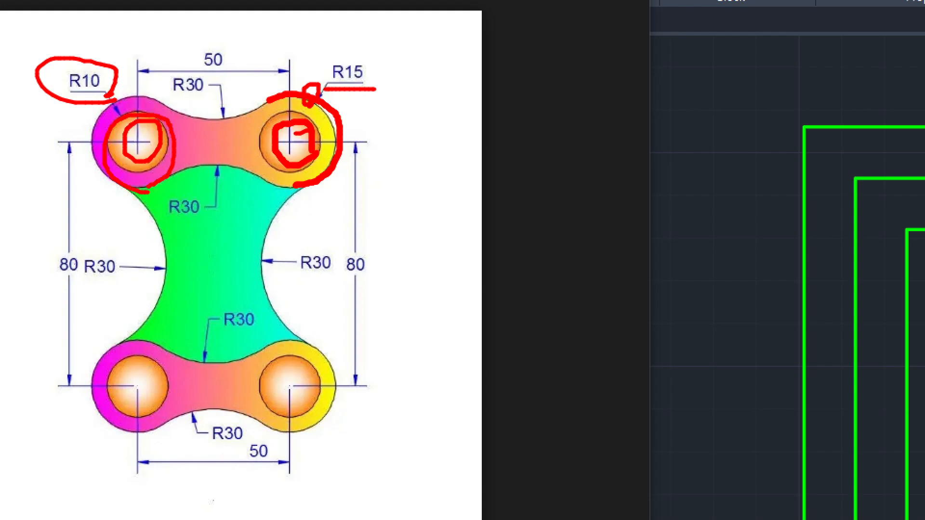
mouse_move(165, 137)
mouse_down()
mouse_move(169, 150)
mouse_move(144, 158)
mouse_move(121, 121)
mouse_up()
mouse_move(145, 153)
mouse_down()
mouse_move(112, 124)
mouse_move(137, 177)
mouse_move(154, 187)
mouse_move(120, 182)
mouse_move(110, 108)
mouse_move(177, 166)
mouse_up()
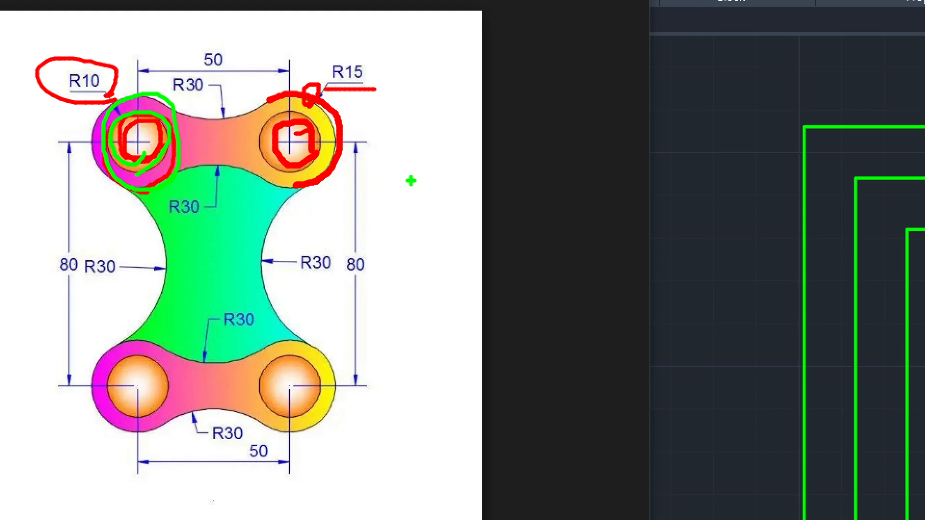
key(Escape)
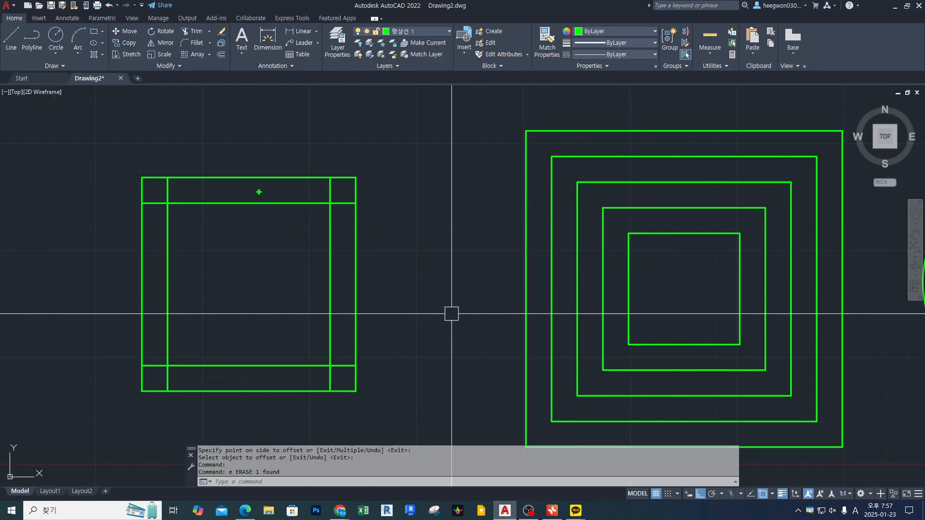
drag(263, 191, 259, 183)
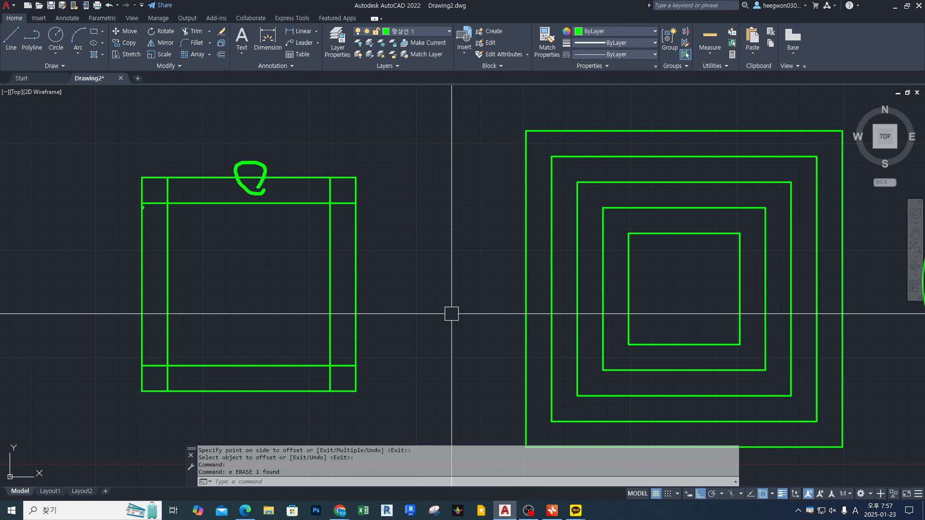
mouse_move(143, 204)
mouse_down()
mouse_move(355, 203)
mouse_move(339, 385)
mouse_move(328, 391)
mouse_up()
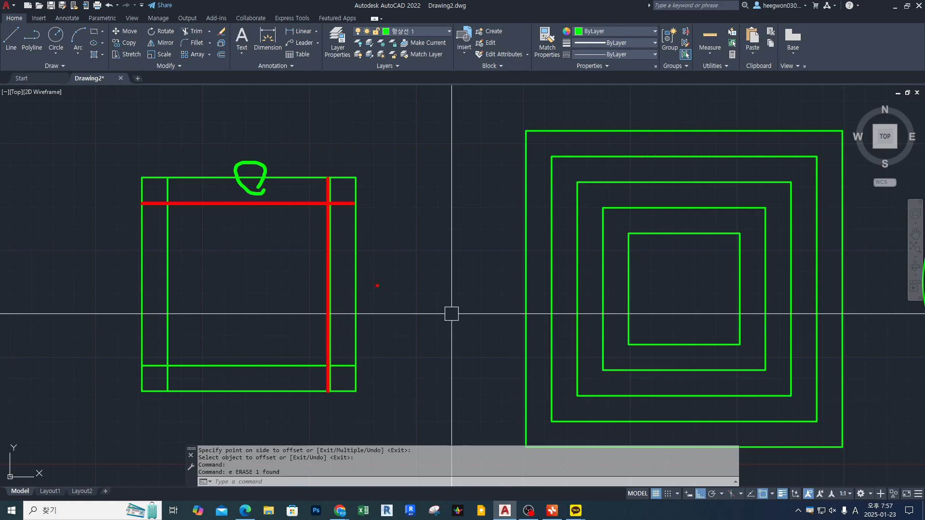
key(Escape)
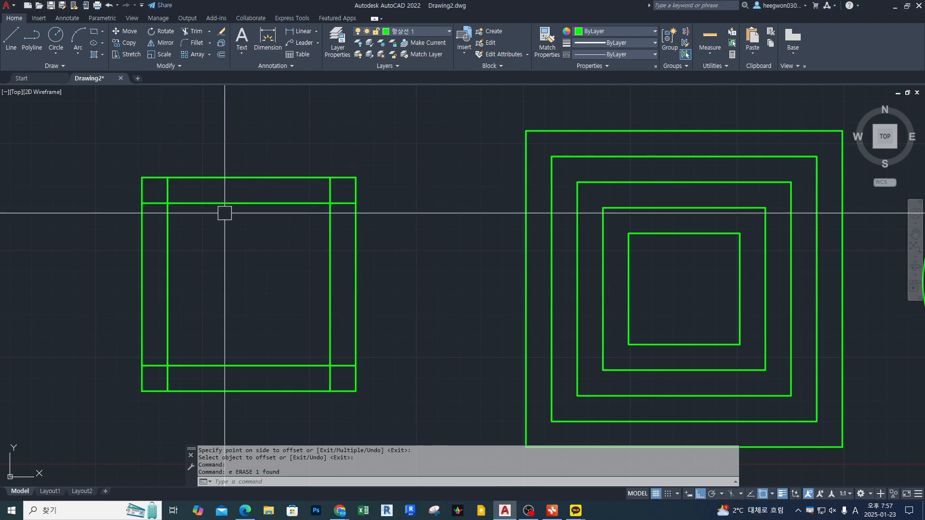
drag(139, 176, 355, 176)
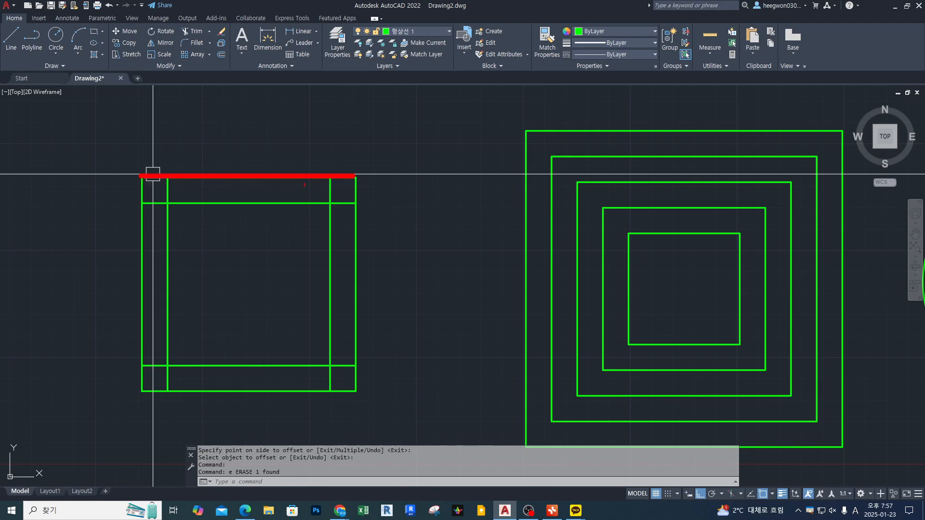
drag(274, 177, 281, 198)
drag(145, 204, 358, 204)
mouse_move(537, 189)
mouse_down()
mouse_move(514, 200)
mouse_move(536, 179)
mouse_up()
key(Escape)
Select the outermost of the concentric squares to examine it as a single object
click(524, 194)
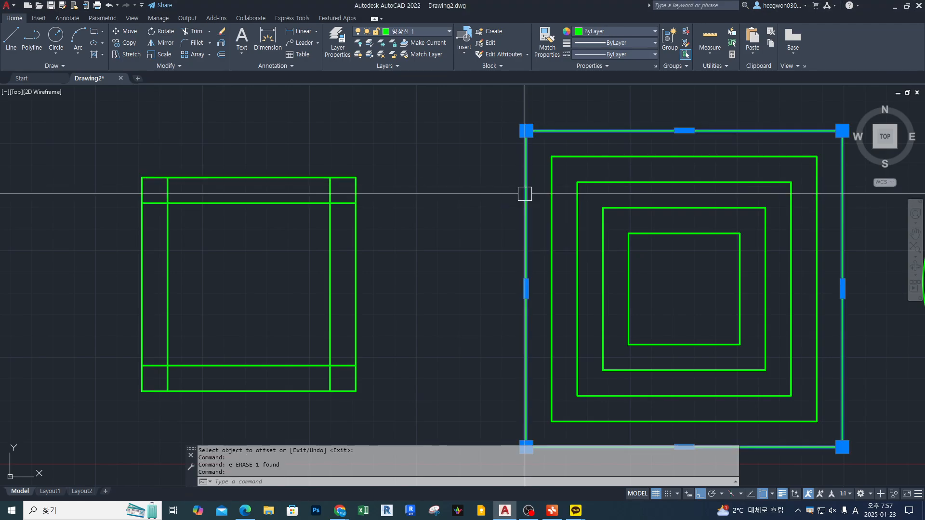
scroll(525, 193, down, 4)
scroll(554, 185, up, 2)
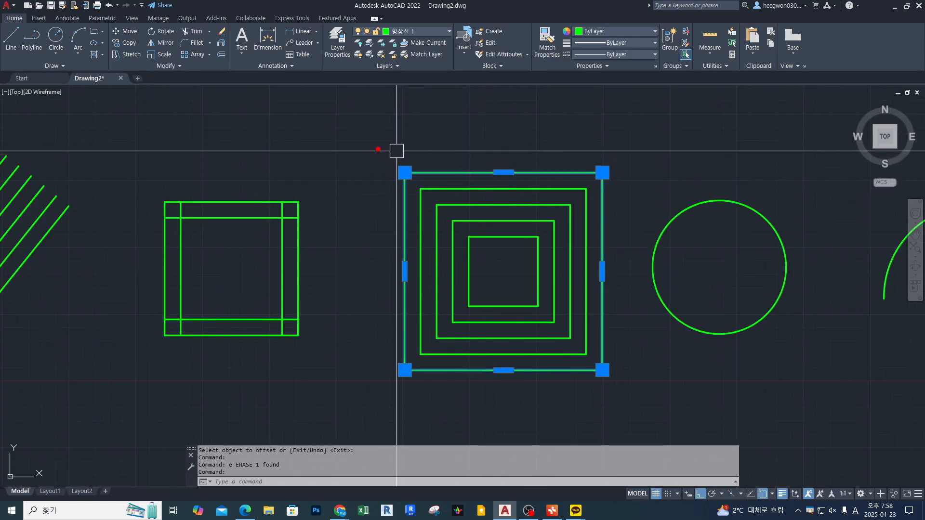
mouse_move(370, 144)
mouse_down()
mouse_move(541, 272)
mouse_move(636, 403)
mouse_up()
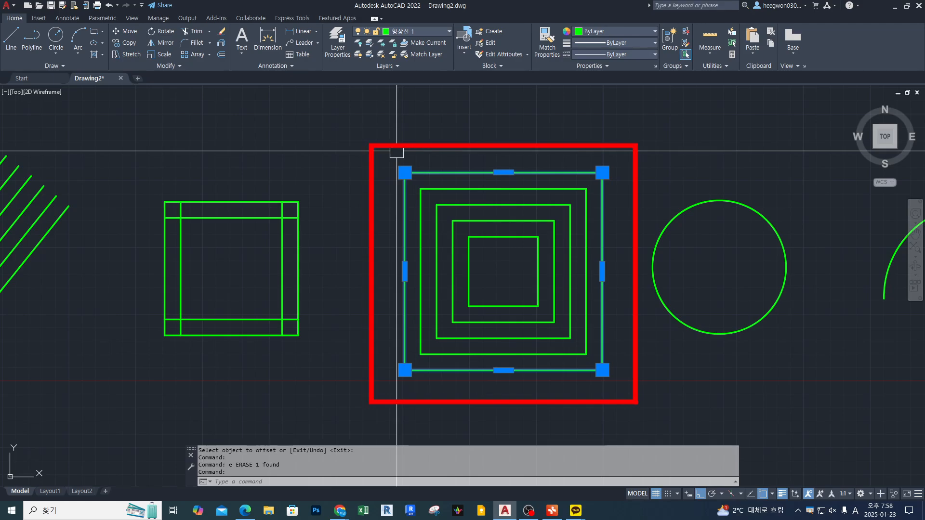
Clear the selection of the outermost concentric square and start the Offset command
key(Escape)
key(Escape)
mouse_move(708, 303)
middle_down()
mouse_move(640, 299)
mouse_move(594, 310)
mouse_move(537, 272)
middle_up()
scroll(537, 273, up, 4)
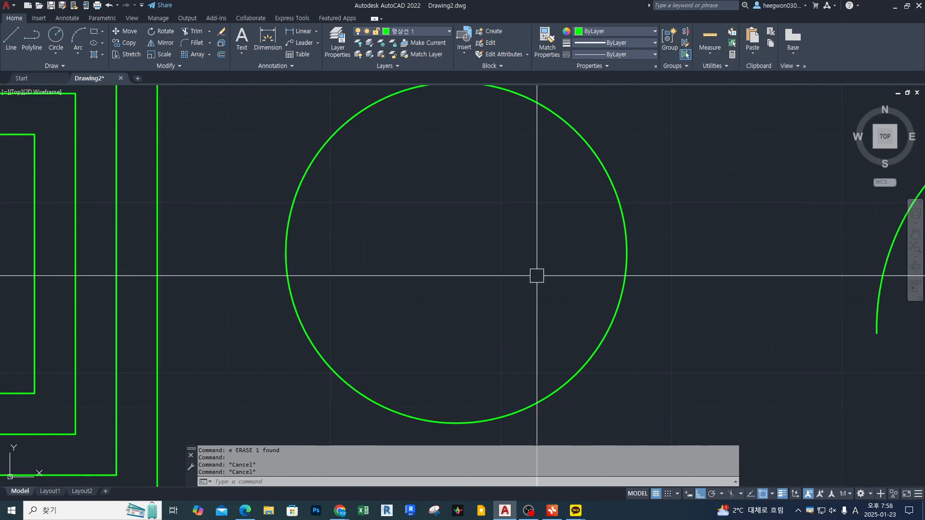
text(o)
key(Return)
scroll(536, 260, down, 3)
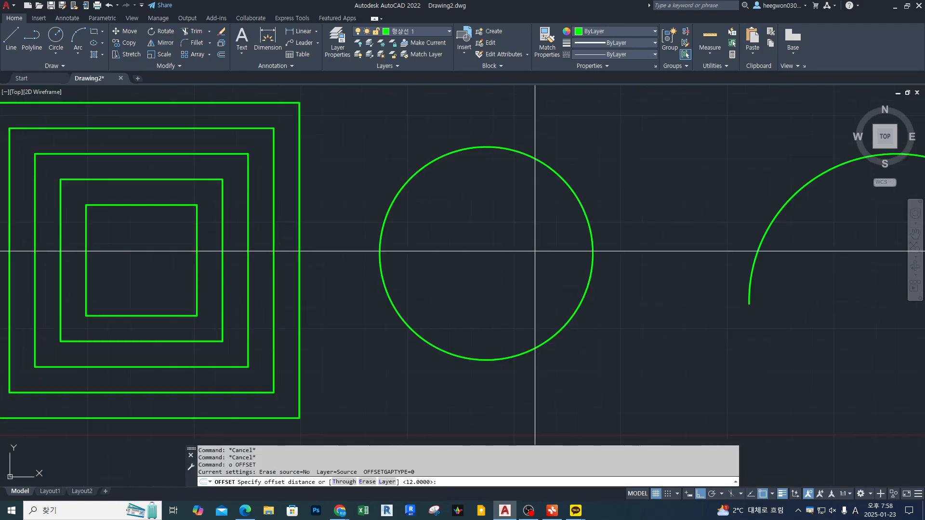
mouse_move(535, 252)
middle_down()
mouse_move(554, 223)
mouse_move(599, 200)
middle_up()
scroll(600, 230, down, 2)
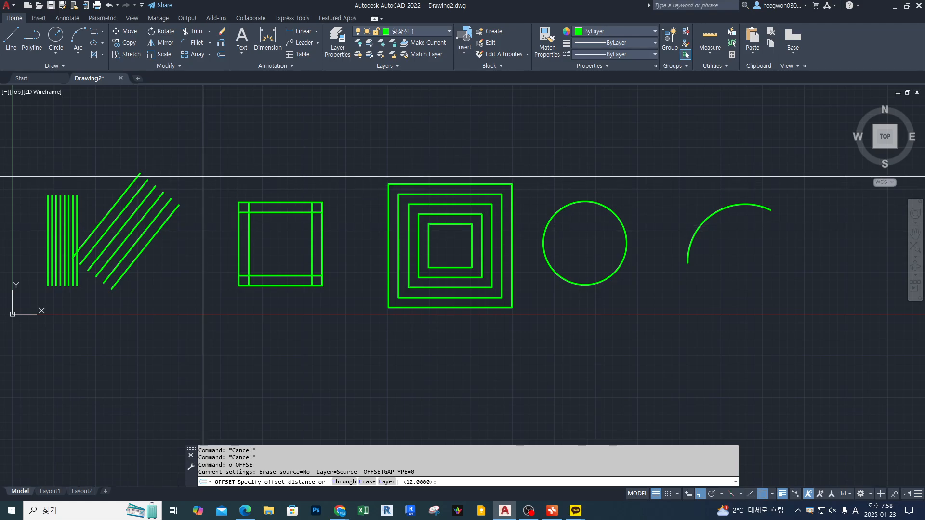
middle_drag(154, 161, 231, 144)
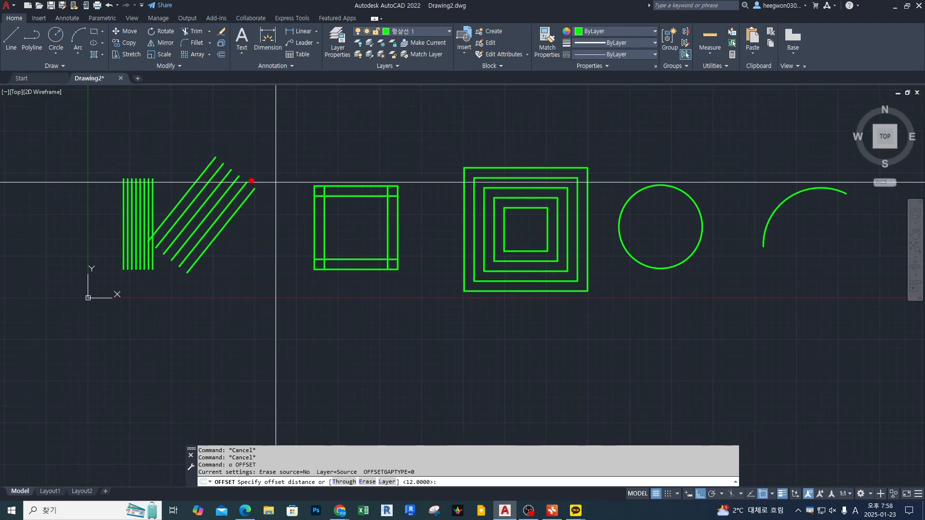
mouse_move(251, 179)
mouse_down()
mouse_move(263, 193)
mouse_move(244, 180)
mouse_move(239, 197)
mouse_move(280, 192)
mouse_move(264, 200)
mouse_up()
key(Escape)
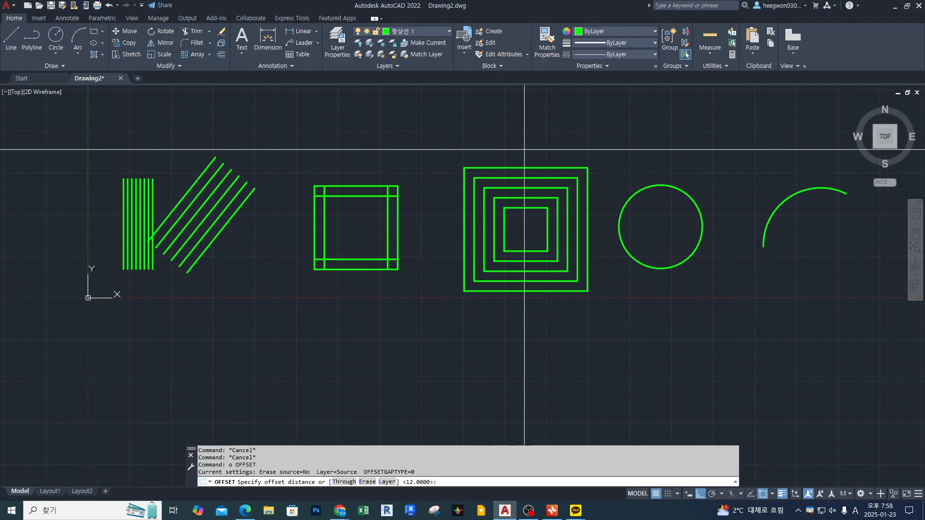
key(ctrl+2)
scroll(343, 138, up, 1)
mouse_move(369, 183)
mouse_down()
mouse_move(269, 174)
mouse_move(374, 167)
mouse_up()
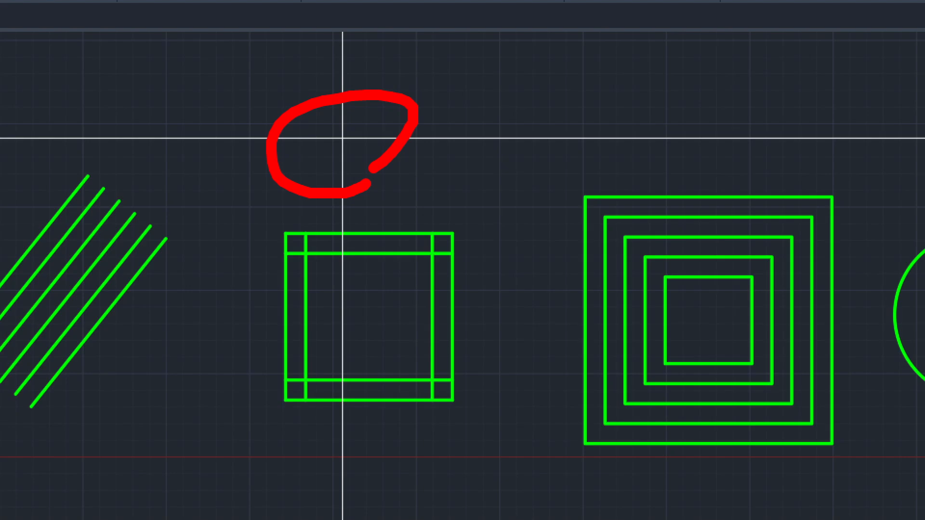
key(Escape)
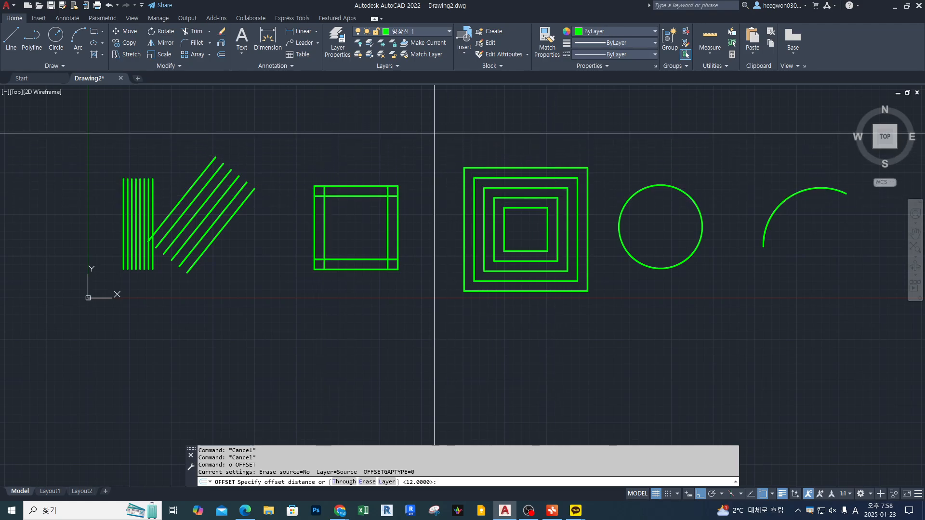
Define the offset distance by picking the upper endpoints of the two rightmost diagonal lines, with Ortho turned off
scroll(278, 186, up, 6)
click(146, 169)
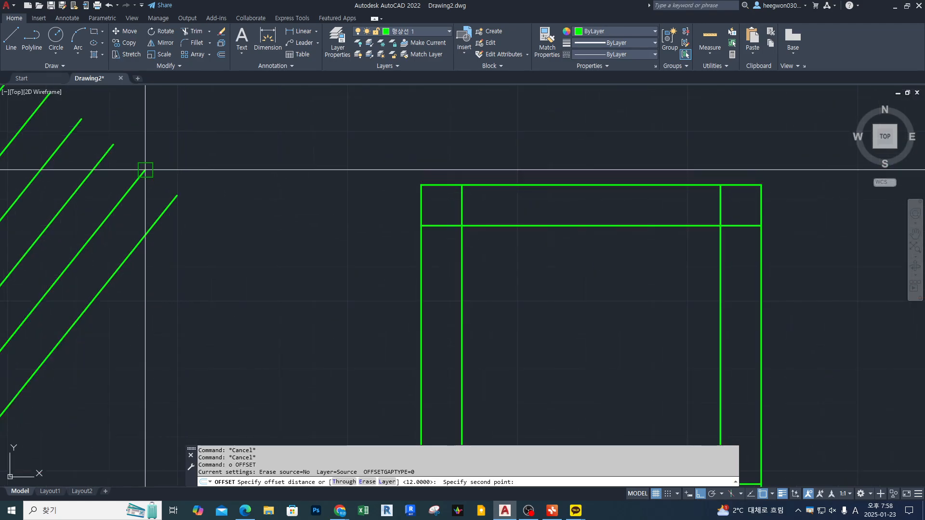
key(F8)
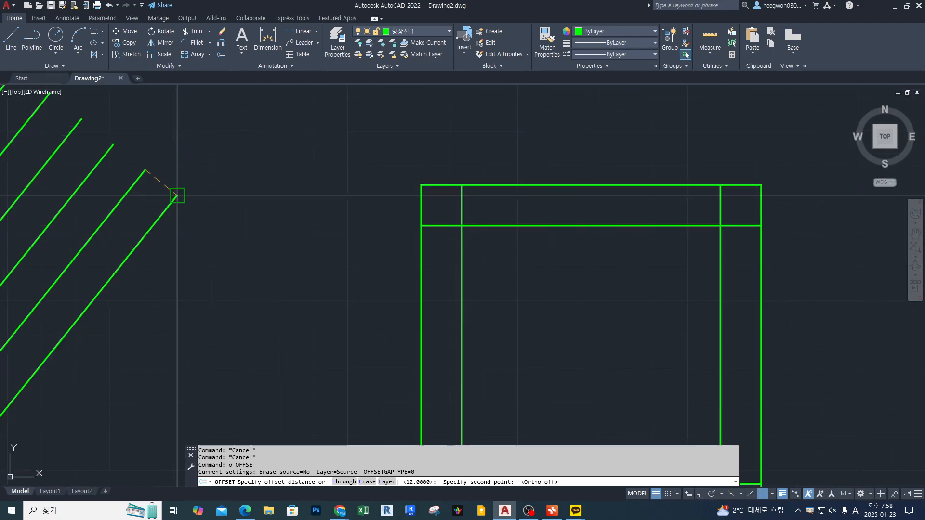
click(177, 195)
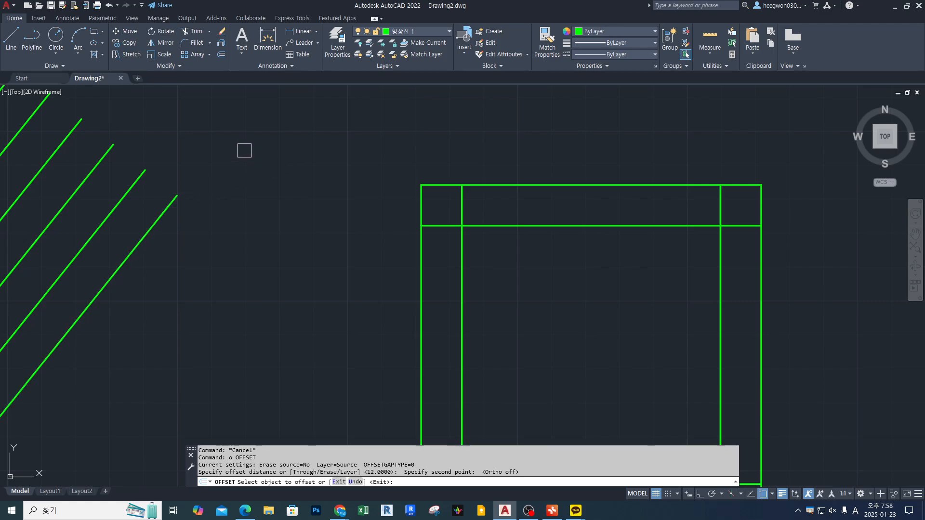
Offset the circle once inward and once outward by 12 and end the Offset command
scroll(337, 172, down, 3)
middle_drag(654, 233, 503, 239)
click(561, 183)
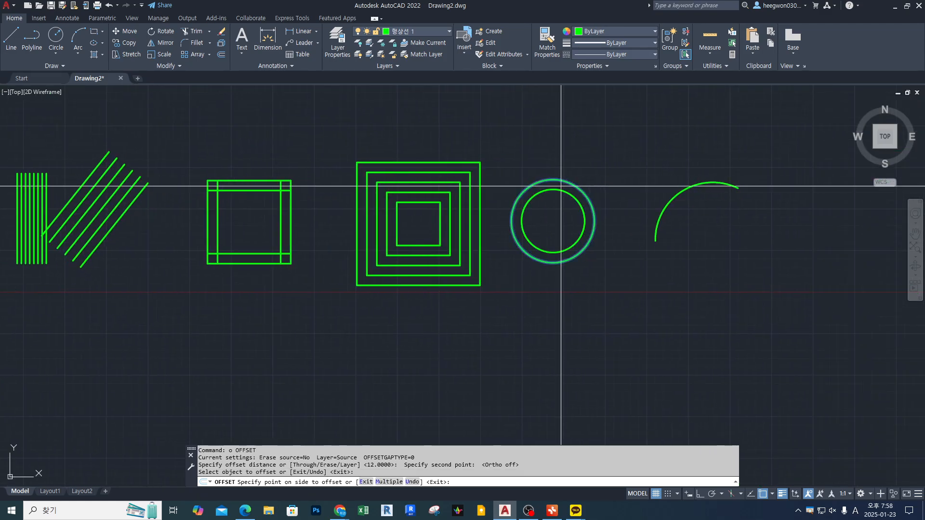
scroll(559, 190, up, 2)
click(546, 219)
click(569, 167)
click(605, 132)
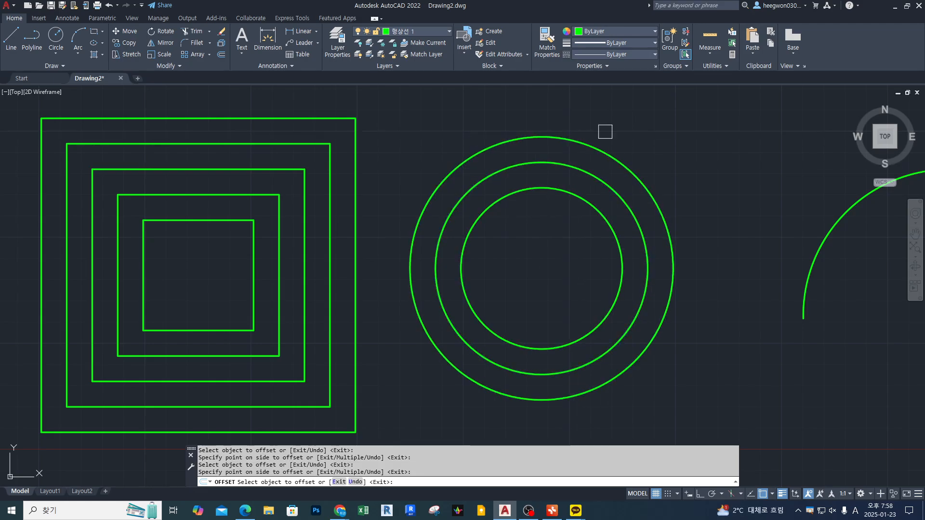
key(Return)
Start a new Offset and define its distance by picking the upper endpoints of the two leftmost vertical lines
key(Return)
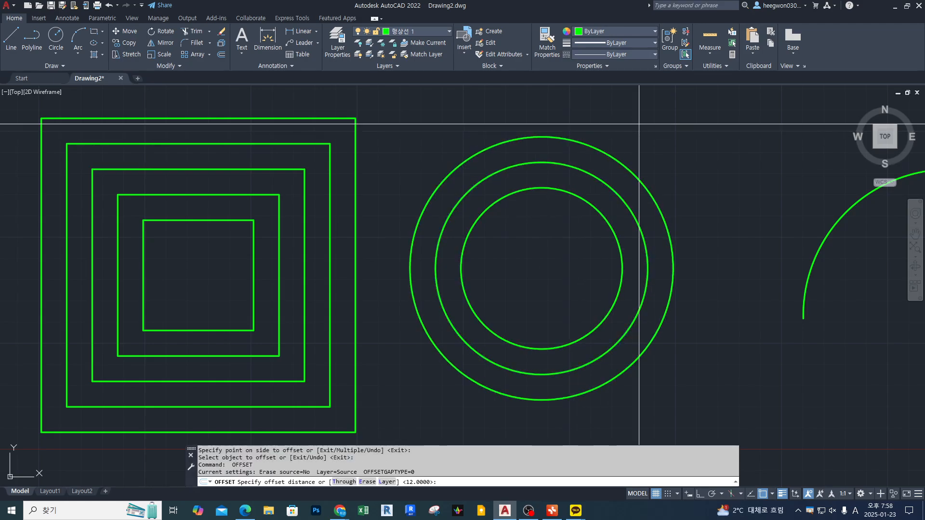
scroll(661, 91, down, 5)
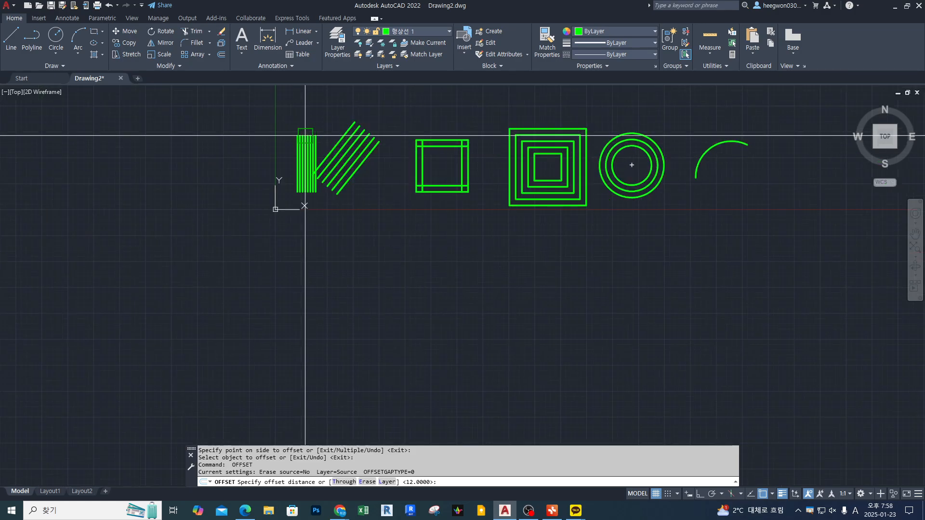
scroll(303, 148, up, 6)
click(334, 129)
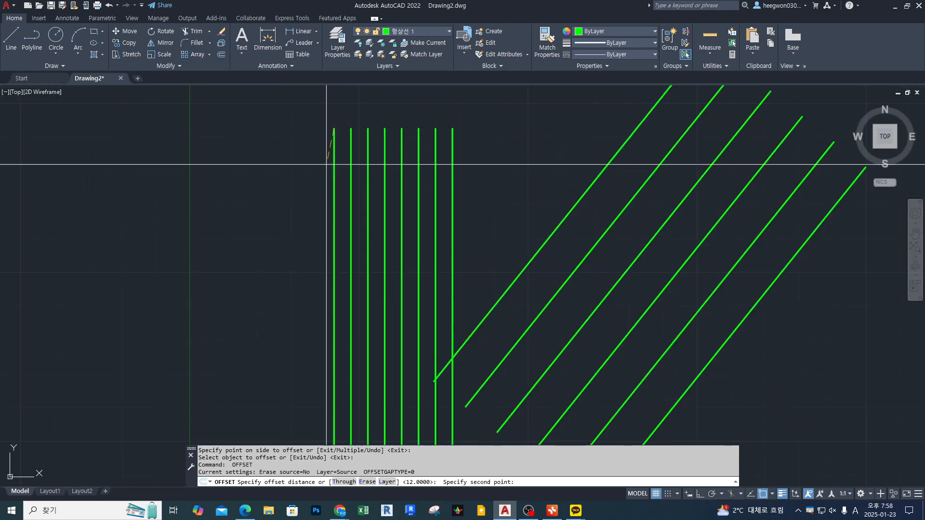
click(350, 133)
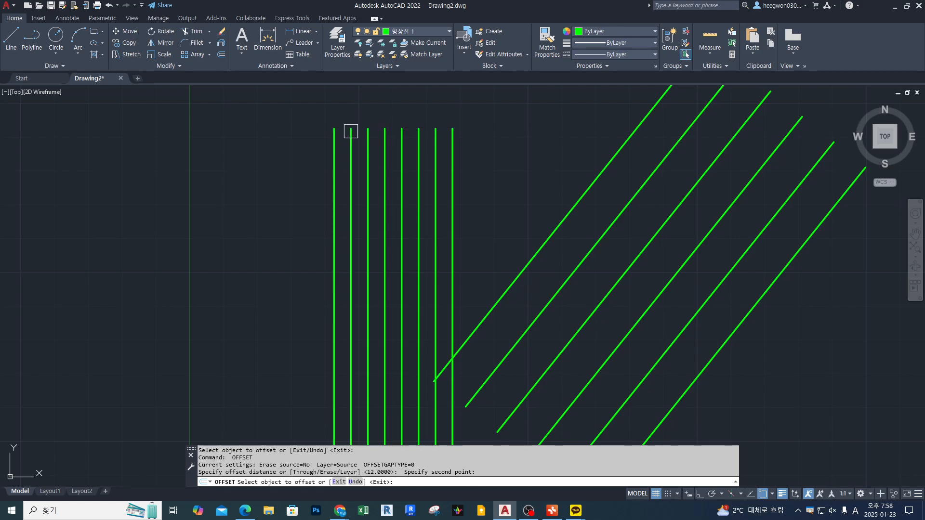
Offset the outermost circle outward three times in succession by 5 and end the Offset command
scroll(161, 179, down, 6)
click(737, 174)
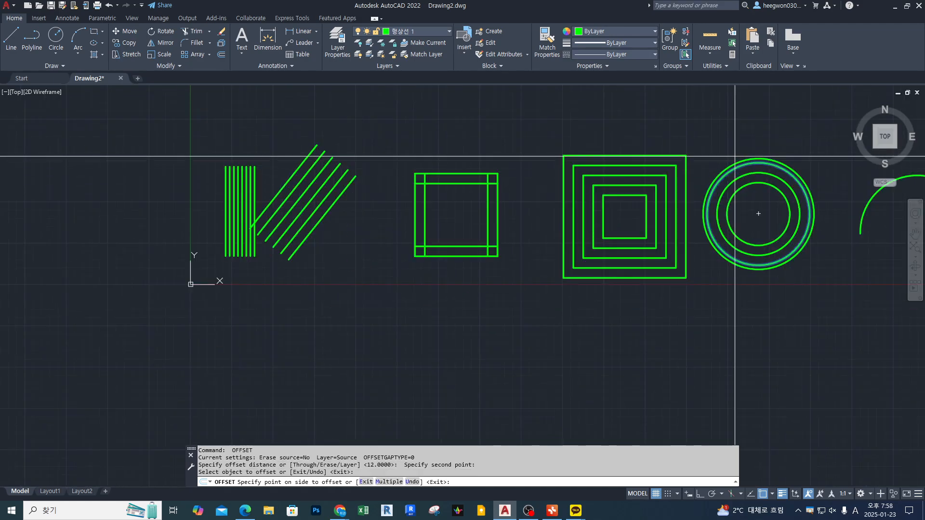
click(753, 155)
scroll(753, 161, up, 4)
click(753, 157)
click(739, 136)
click(732, 150)
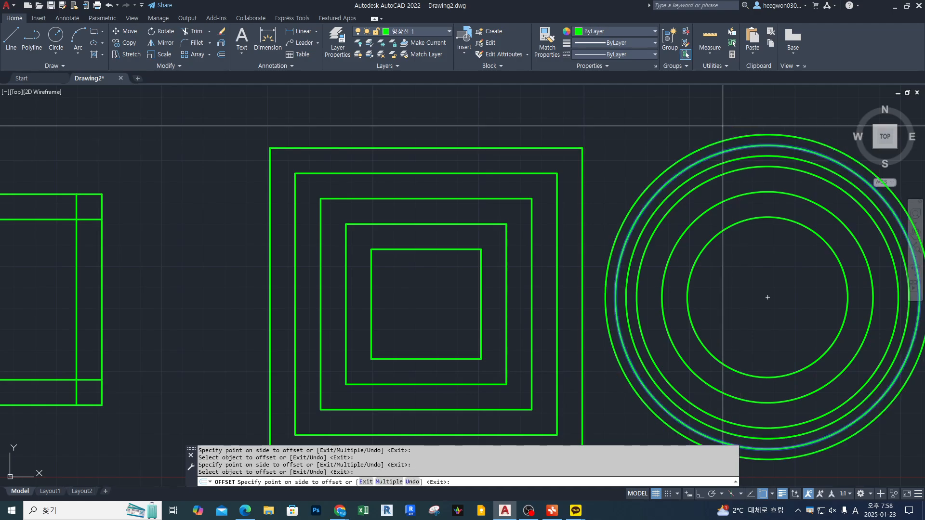
click(711, 122)
key(Return)
middle_drag(692, 157, 533, 161)
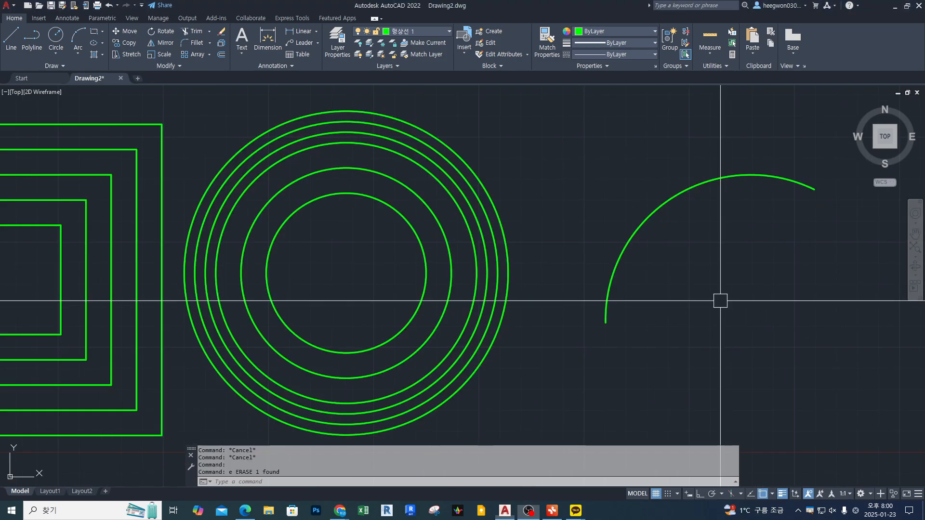
key(Escape)
text(o)
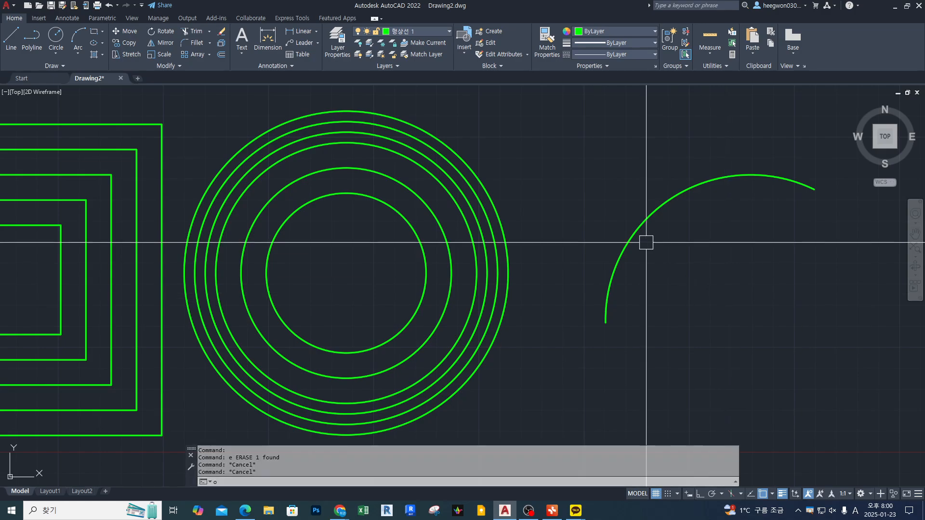
key(Return)
click(557, 176)
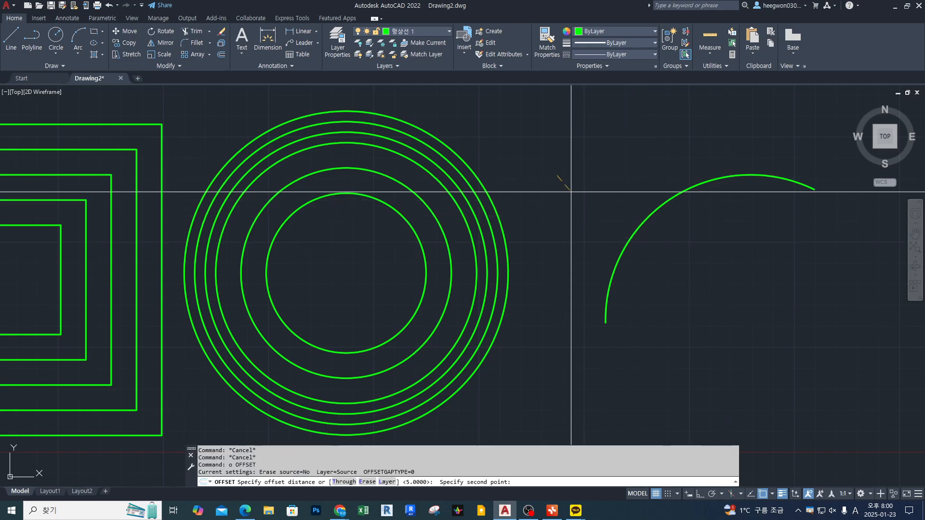
key(Escape)
Start Offset and define its distance between the upper-right corners of the third and fourth concentric squares, counted from outside
key(space)
middle_drag(238, 226, 370, 231)
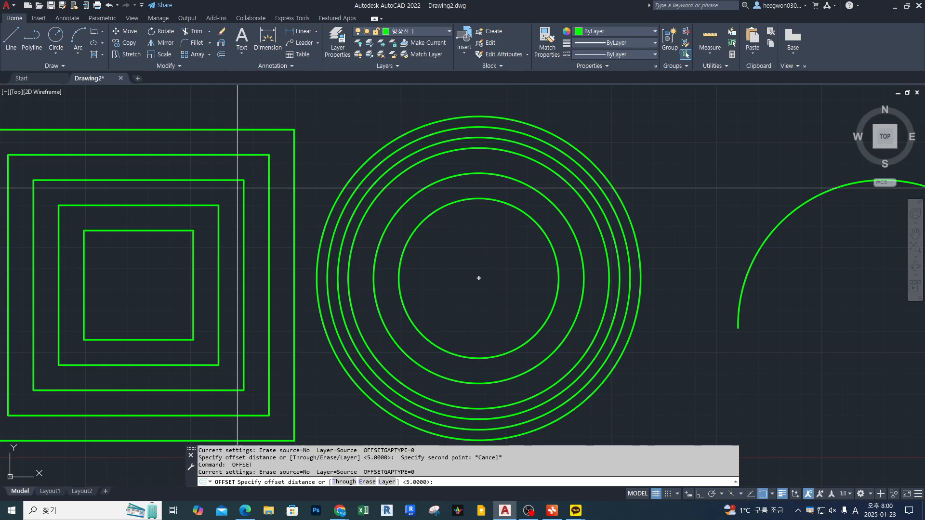
click(243, 180)
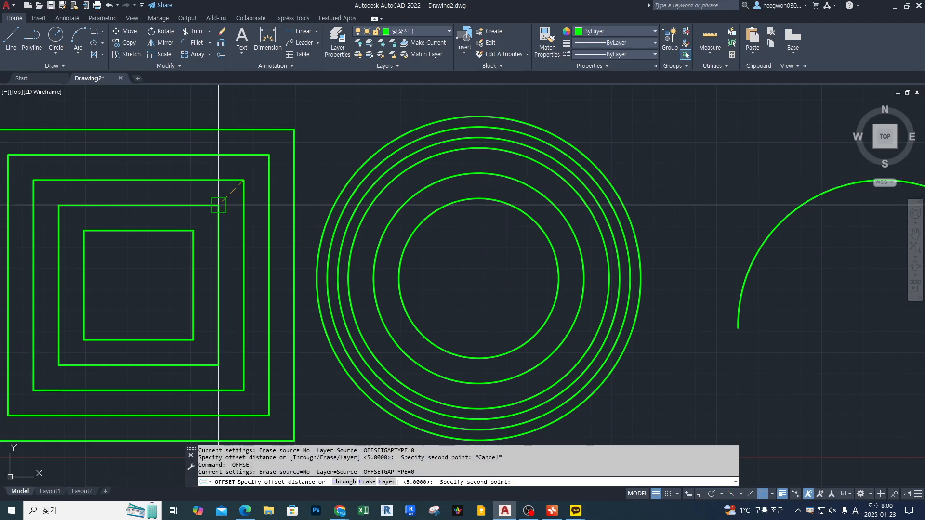
click(219, 205)
Offset the arc inward twice in succession at the picked distance
scroll(226, 205, down, 4)
scroll(488, 261, up, 5)
click(470, 159)
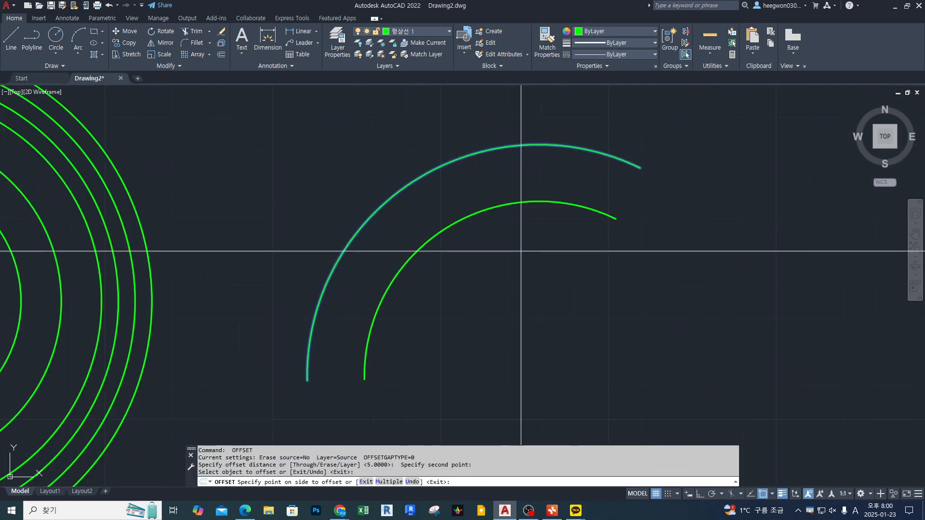
click(521, 251)
click(506, 203)
click(552, 291)
Offset the arc outward three times in succession at the same distance and end the Offset command
click(403, 195)
click(307, 154)
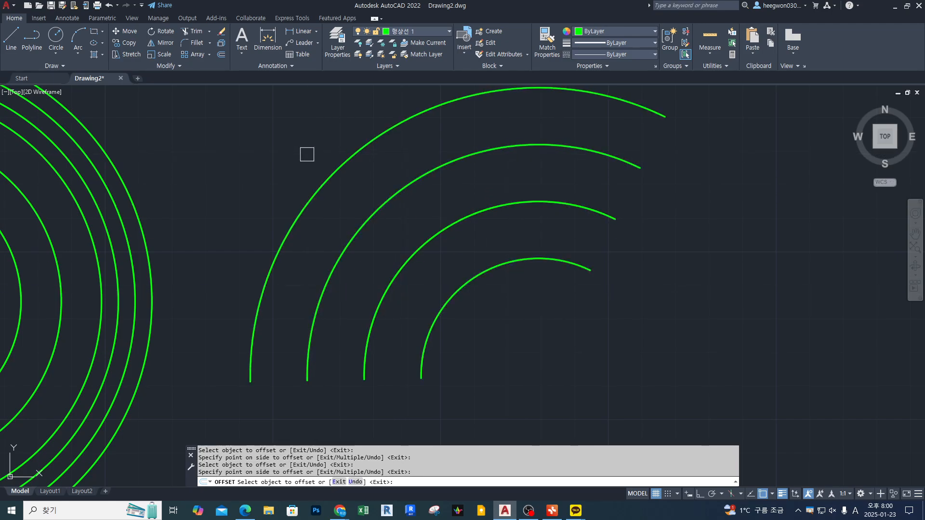
scroll(327, 164, down, 3)
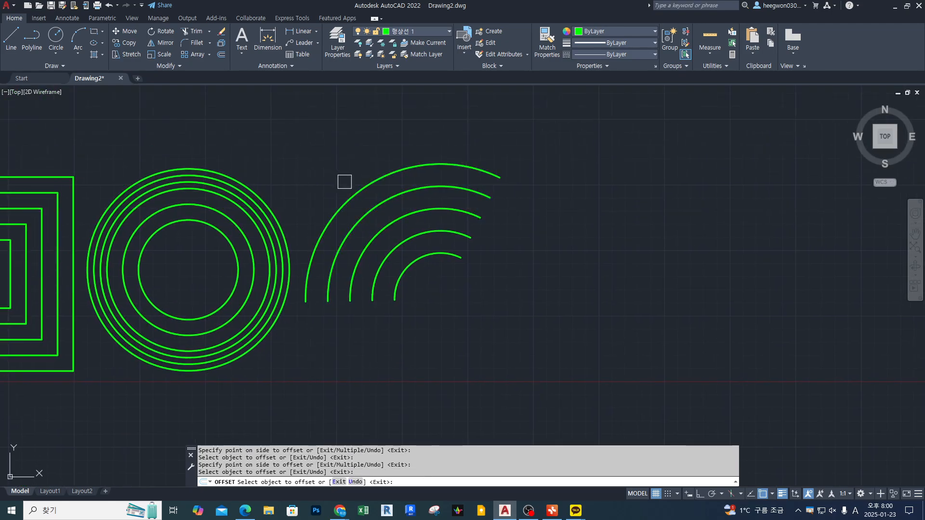
click(356, 195)
click(309, 140)
key(Return)
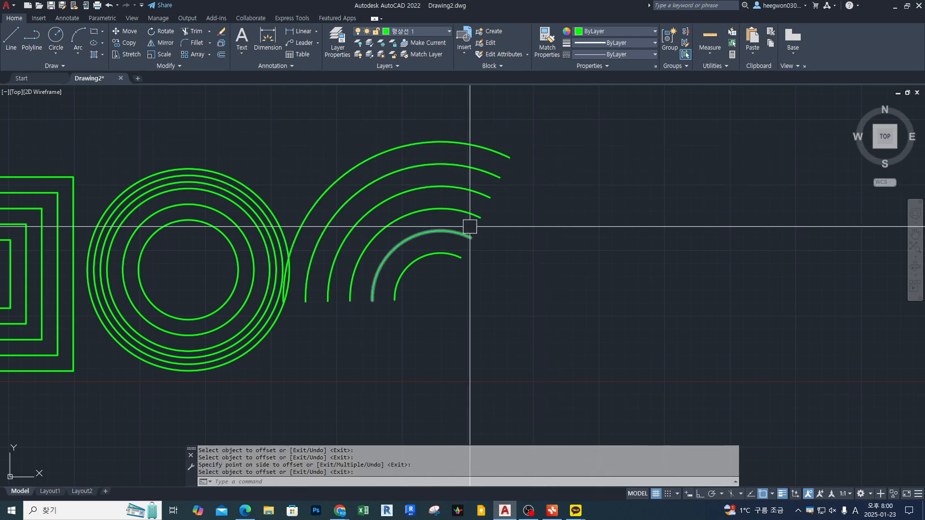
mouse_move(395, 303)
mouse_down()
mouse_move(436, 255)
mouse_move(464, 264)
mouse_up()
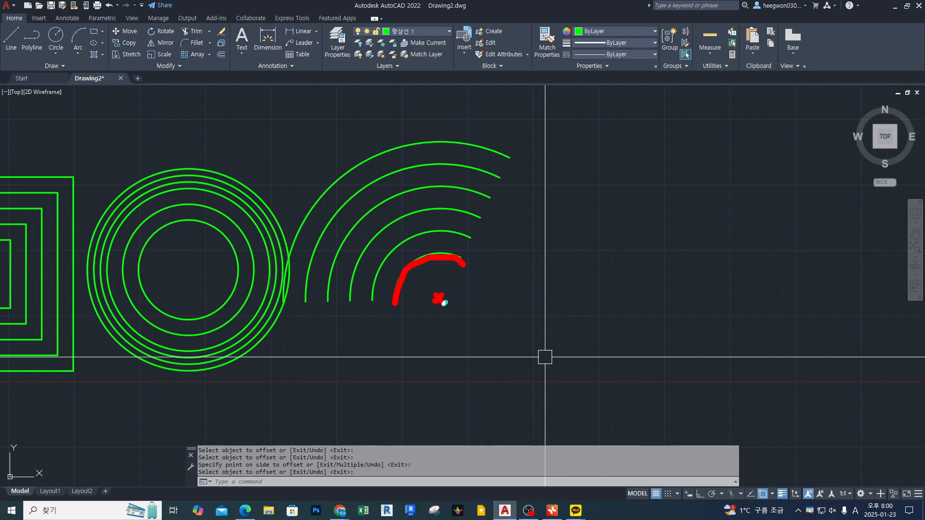
mouse_move(443, 303)
shift+mouse_down()
mouse_move(487, 233)
mouse_move(523, 140)
shift+mouse_up()
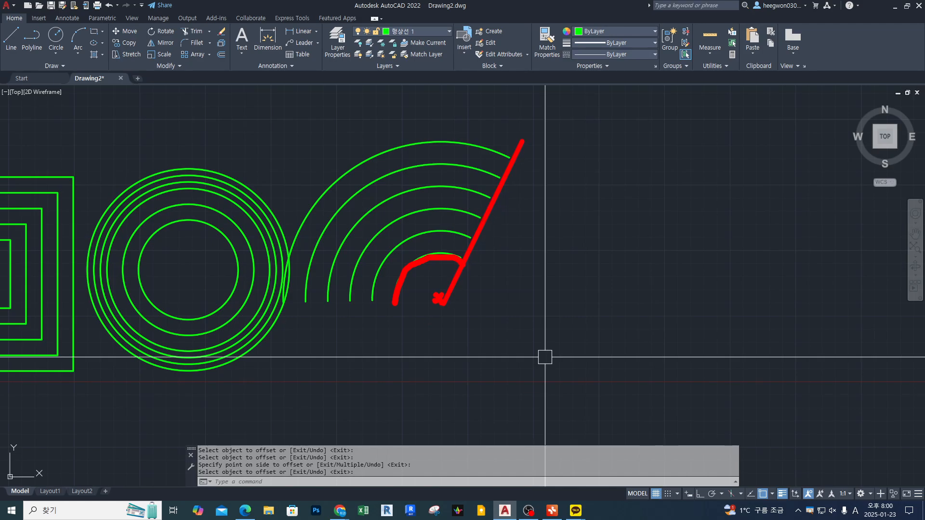
shift+drag(442, 303, 235, 303)
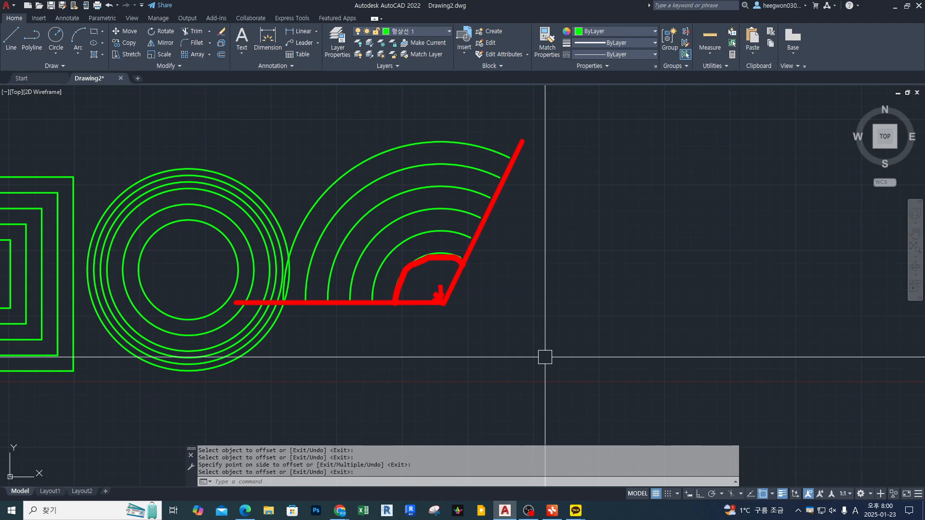
mouse_move(440, 291)
mouse_down()
mouse_move(373, 194)
mouse_move(338, 180)
mouse_up()
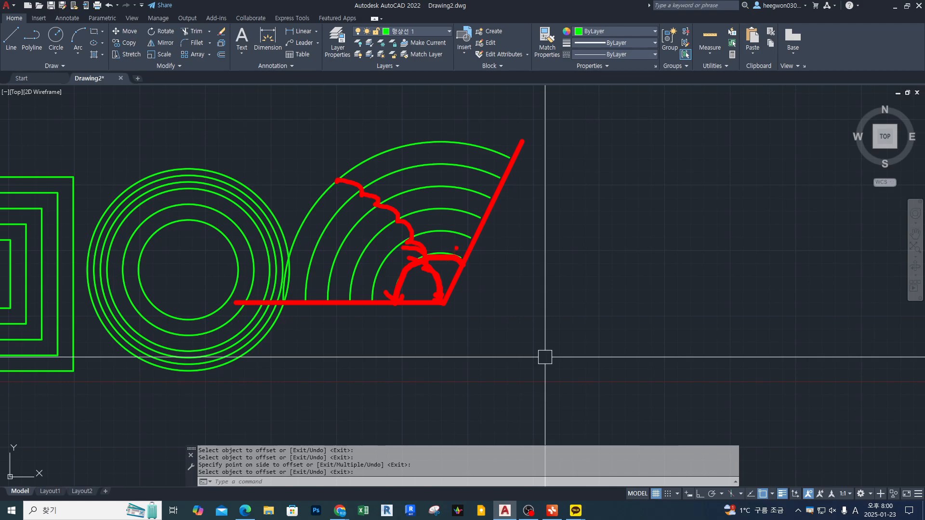
mouse_move(456, 249)
mouse_down()
mouse_move(452, 269)
mouse_move(504, 147)
mouse_up()
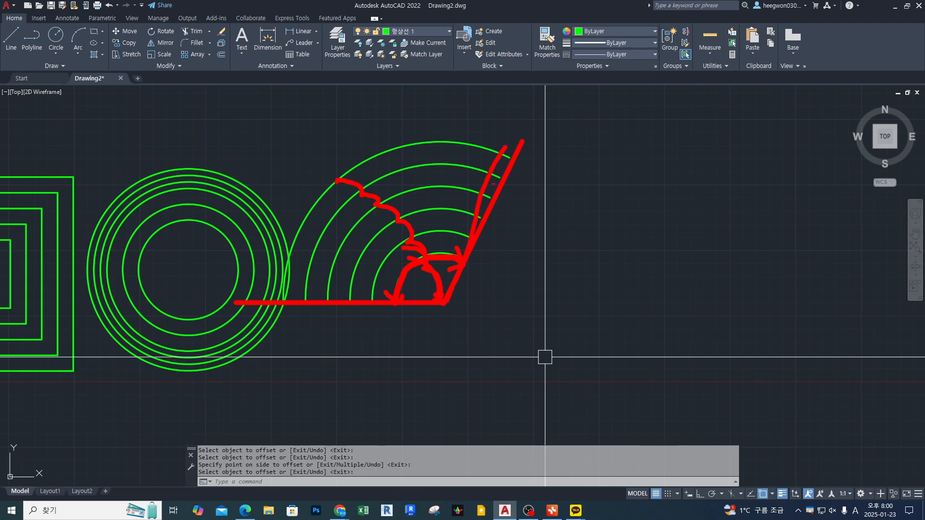
drag(425, 154, 415, 122)
key(Escape)
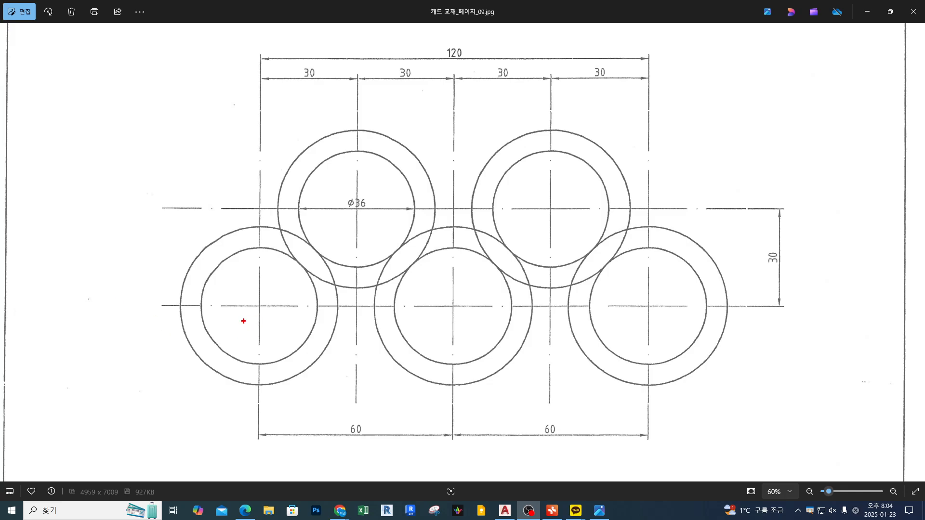
drag(245, 311, 237, 312)
mouse_move(266, 286)
mouse_down()
mouse_move(250, 287)
mouse_move(266, 284)
mouse_up()
drag(263, 195, 264, 194)
drag(316, 149, 323, 134)
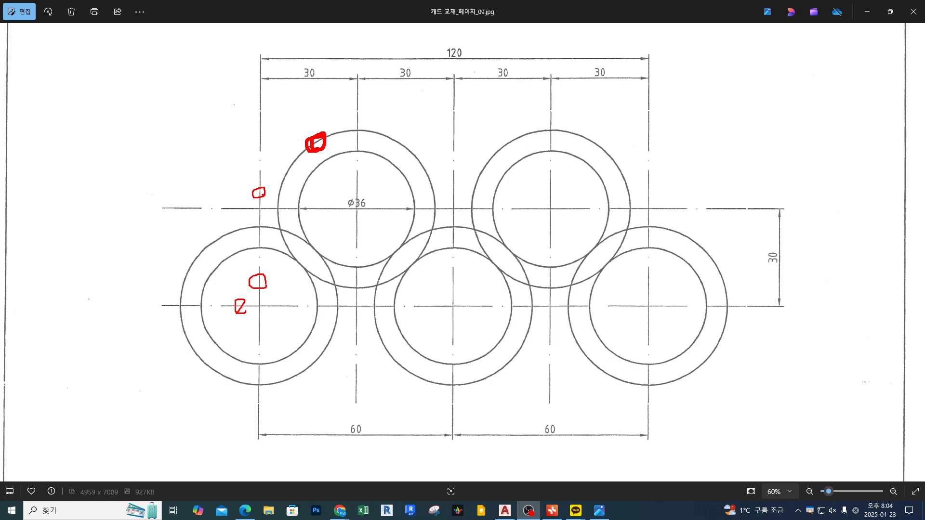
key(Escape)
key(ctrl+2)
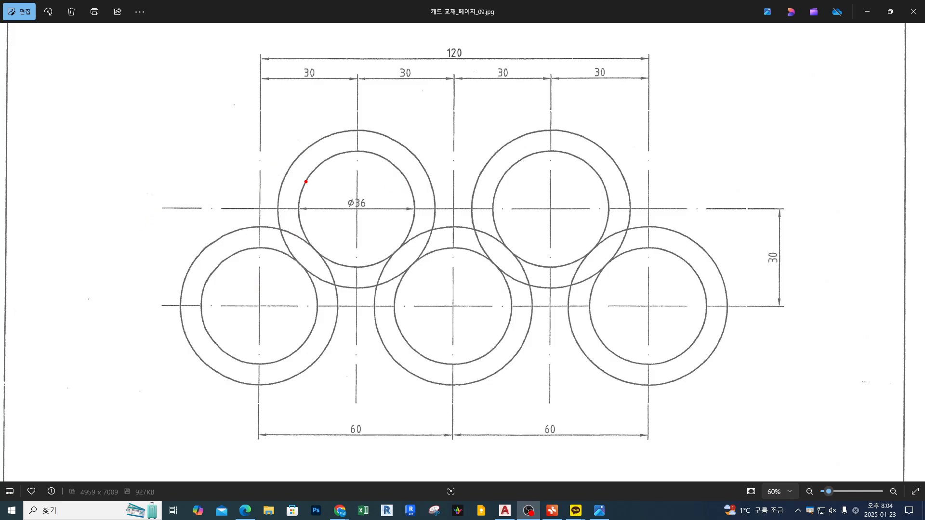
Examine the horizontal and vertical centre lines of the rings and the spacing between them in the reference drawing
mouse_move(314, 185)
mouse_down()
mouse_move(303, 179)
mouse_move(315, 168)
mouse_move(313, 179)
mouse_move(371, 205)
mouse_move(354, 219)
mouse_up()
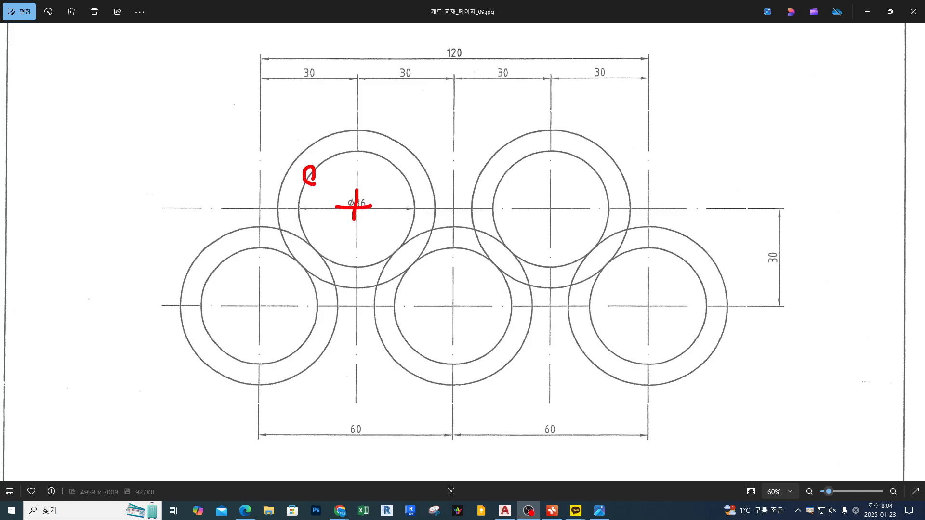
drag(160, 207, 691, 206)
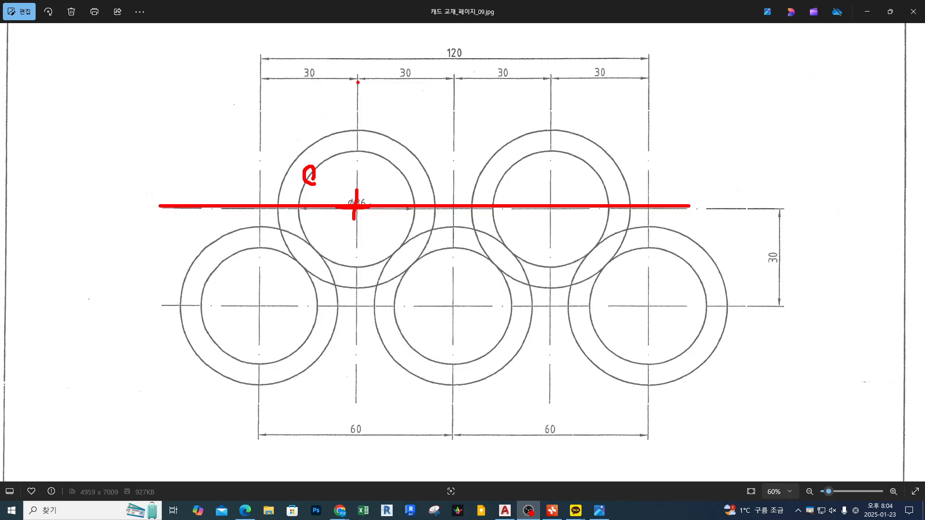
mouse_move(357, 83)
mouse_down()
mouse_move(336, 361)
mouse_move(355, 434)
mouse_move(357, 405)
mouse_up()
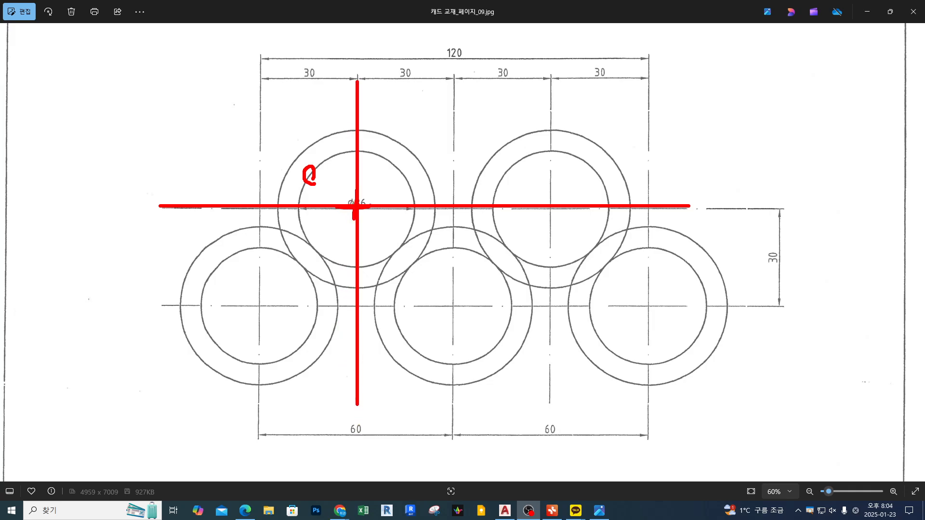
drag(236, 248, 247, 252)
drag(240, 307, 267, 307)
drag(256, 291, 257, 320)
drag(154, 305, 702, 305)
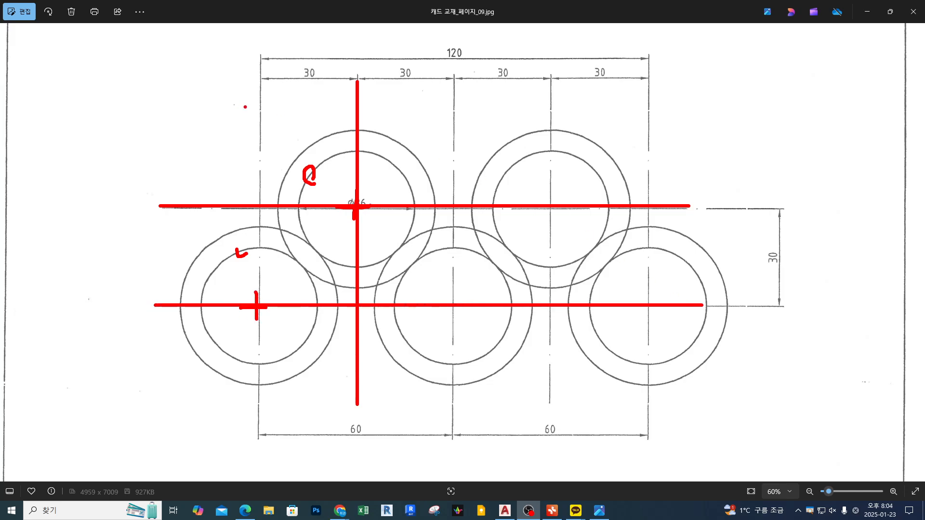
drag(263, 88, 262, 430)
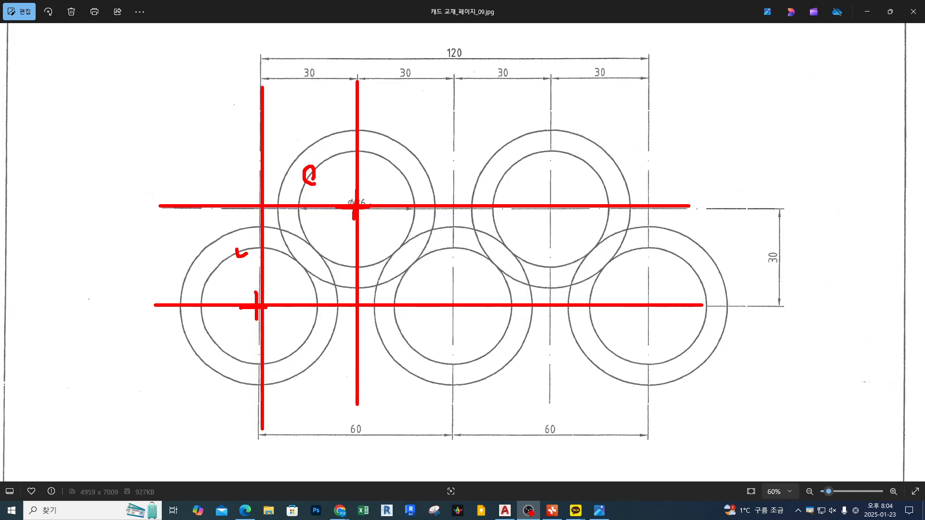
mouse_move(289, 84)
mouse_down()
mouse_move(309, 75)
mouse_move(338, 88)
mouse_move(526, 86)
mouse_up()
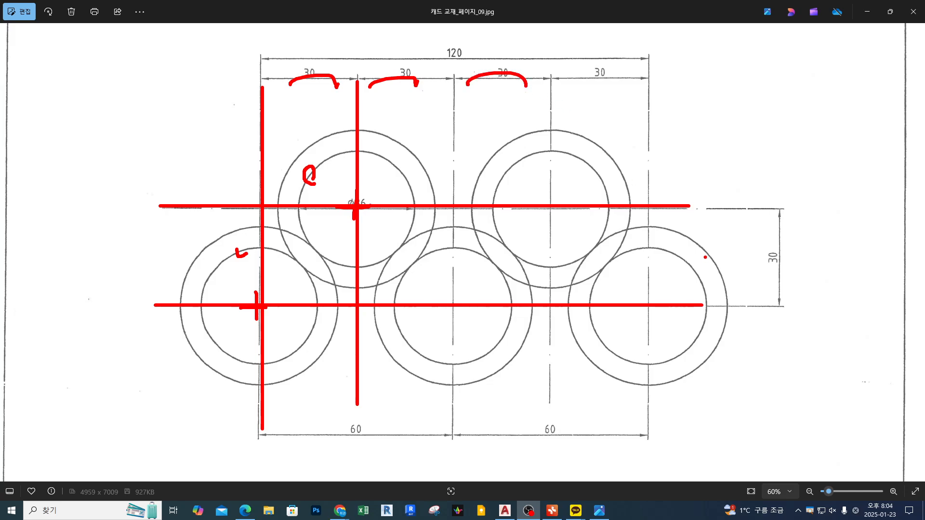
drag(708, 207, 750, 308)
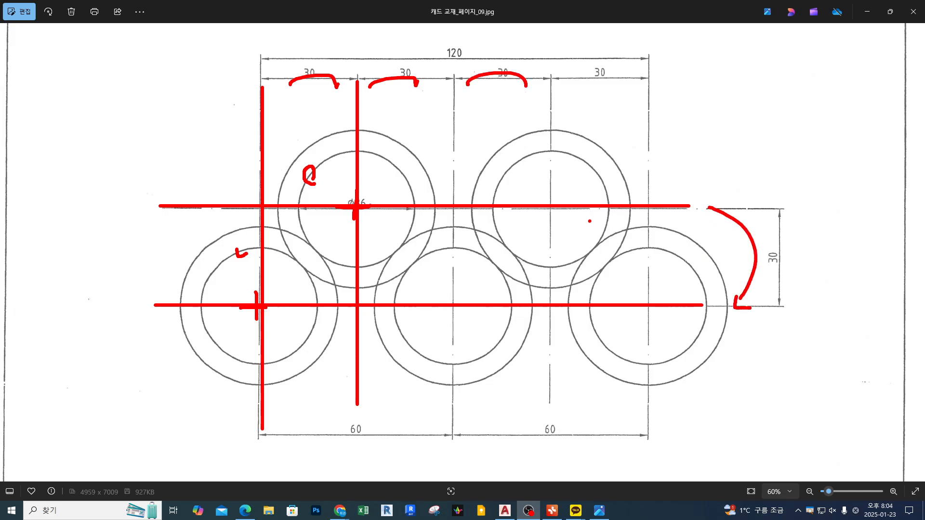
mouse_move(547, 186)
mouse_down()
mouse_move(552, 262)
mouse_move(525, 155)
mouse_move(615, 182)
mouse_move(593, 247)
mouse_up()
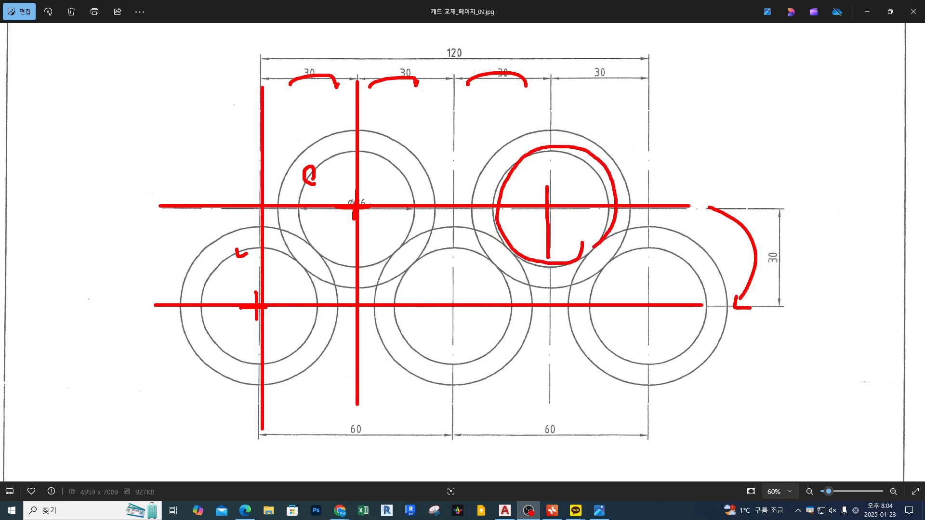
key(e)
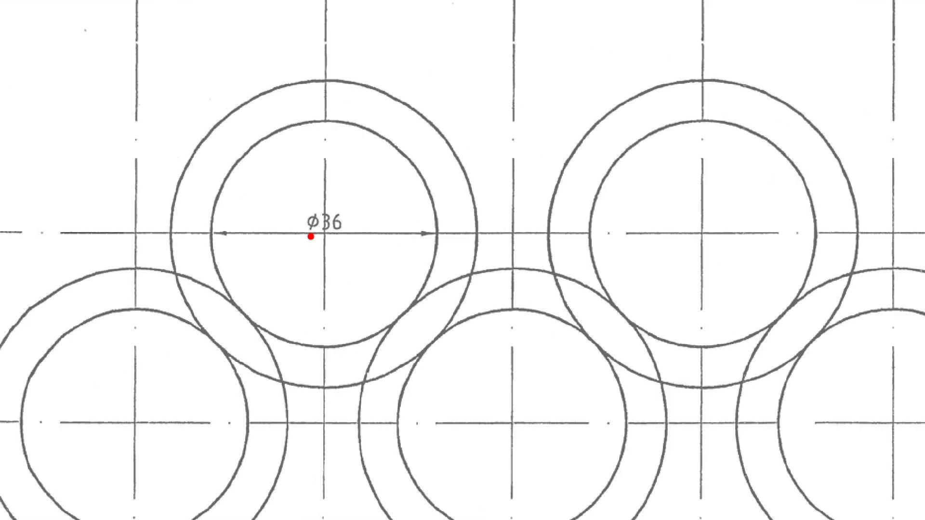
Examine the inner circle's diameter dimension and the outer circle of the upper-left ring in the reference drawing
mouse_move(375, 218)
mouse_down()
mouse_move(339, 191)
mouse_move(373, 221)
mouse_up()
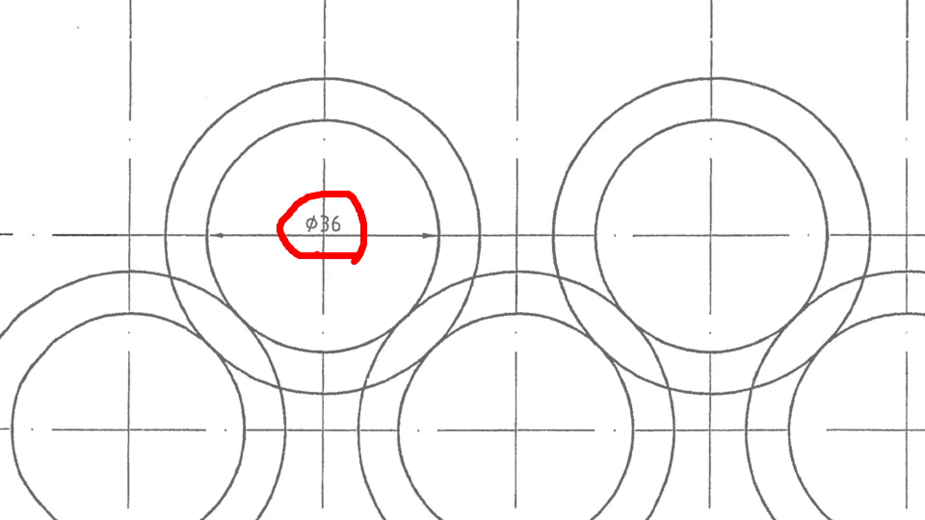
drag(289, 274, 370, 273)
drag(373, 119, 428, 216)
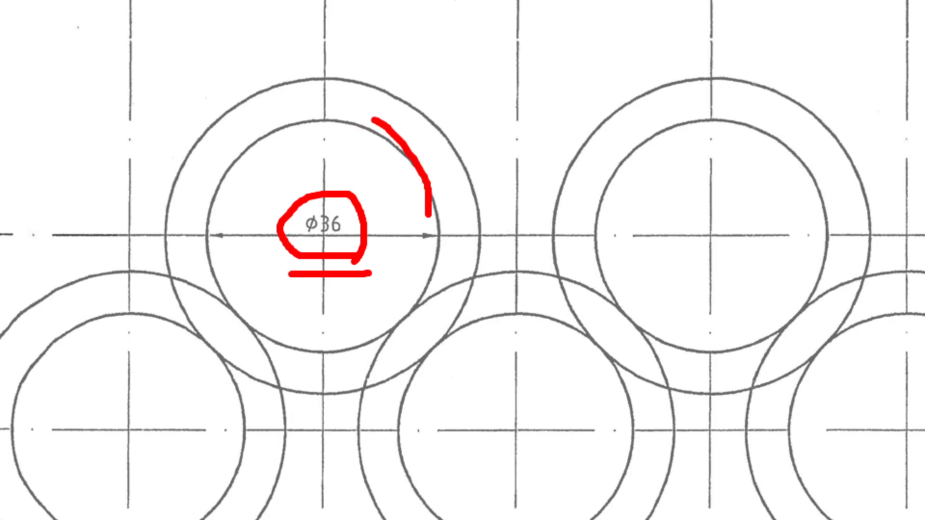
mouse_move(453, 150)
mouse_down()
mouse_move(442, 137)
mouse_move(467, 158)
mouse_up()
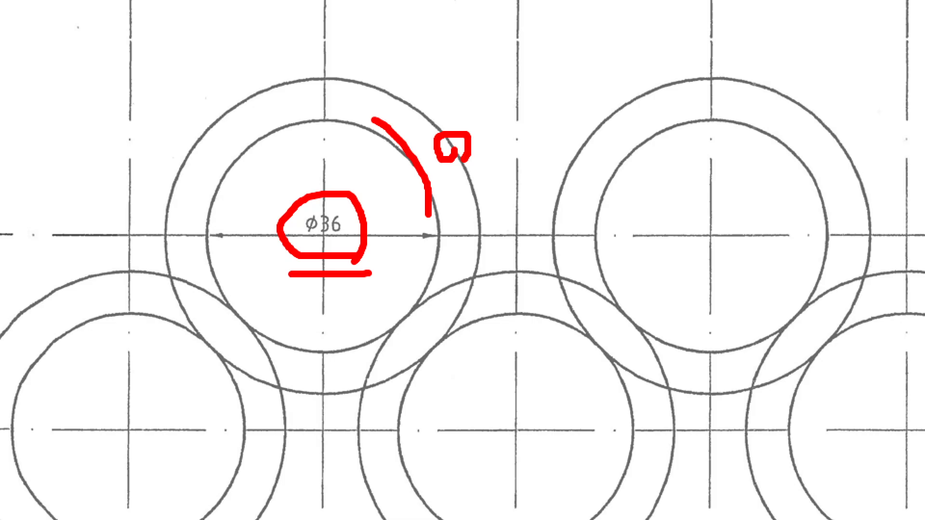
drag(462, 45, 423, 108)
drag(415, 99, 422, 128)
key(Escape)
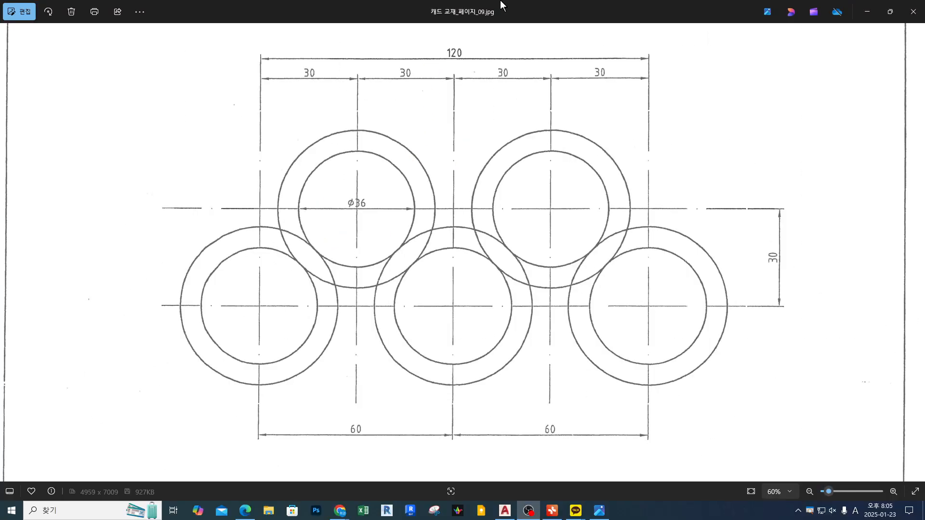
Arrange the reference image and the AutoCAD drawing side by side, with the whole ring exercise and empty drawing space in view
mouse_move(502, 5)
mouse_down()
mouse_move(536, 42)
mouse_move(0, 176)
mouse_up()
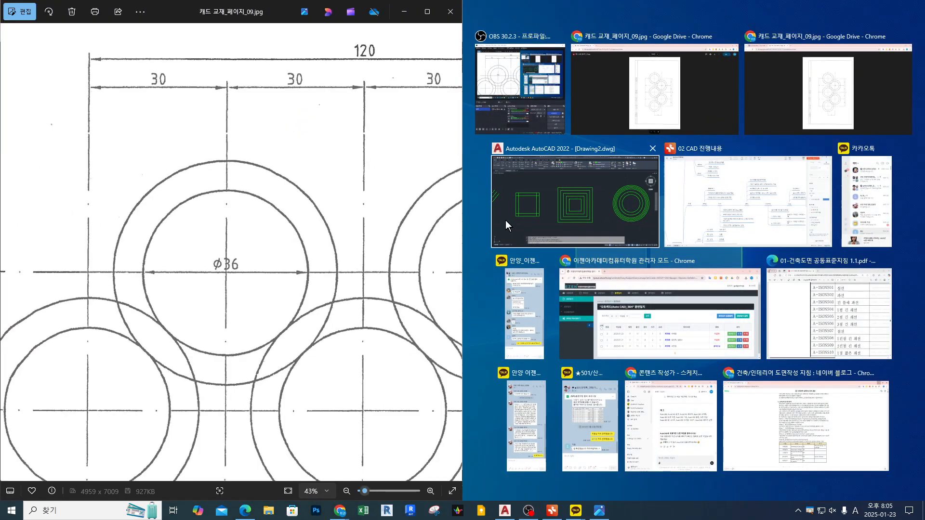
click(565, 206)
scroll(318, 250, down, 3)
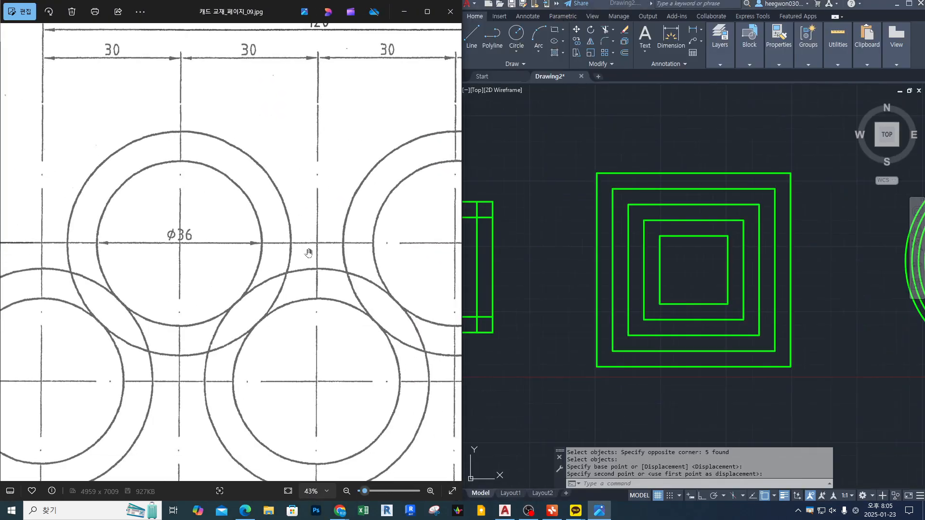
scroll(309, 252, down, 5)
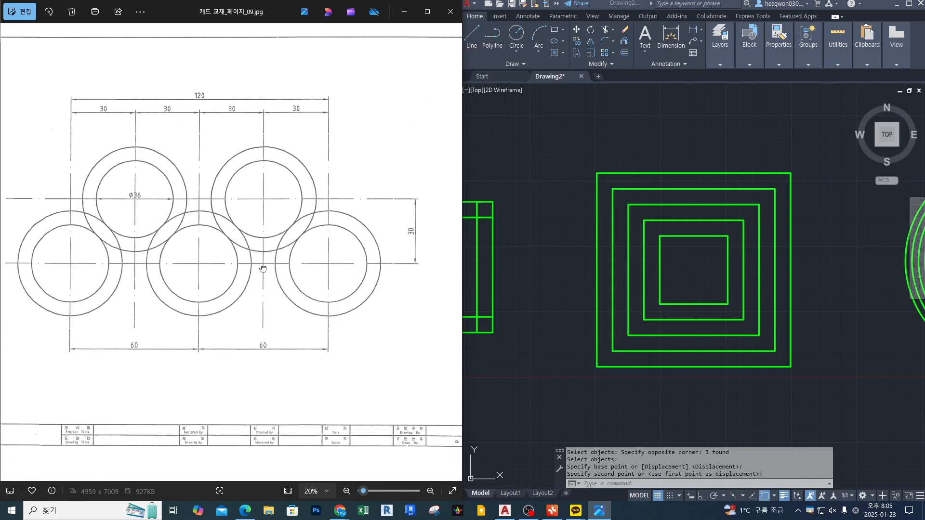
scroll(570, 208, down, 6)
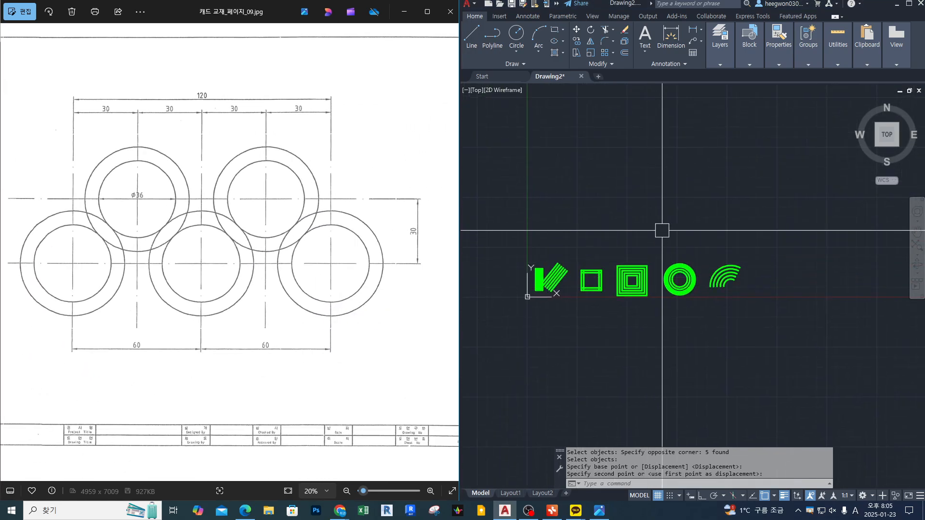
middle_drag(661, 227, 685, 309)
Make the centre-line layer 중심선 the current layer
mouse_move(714, 58)
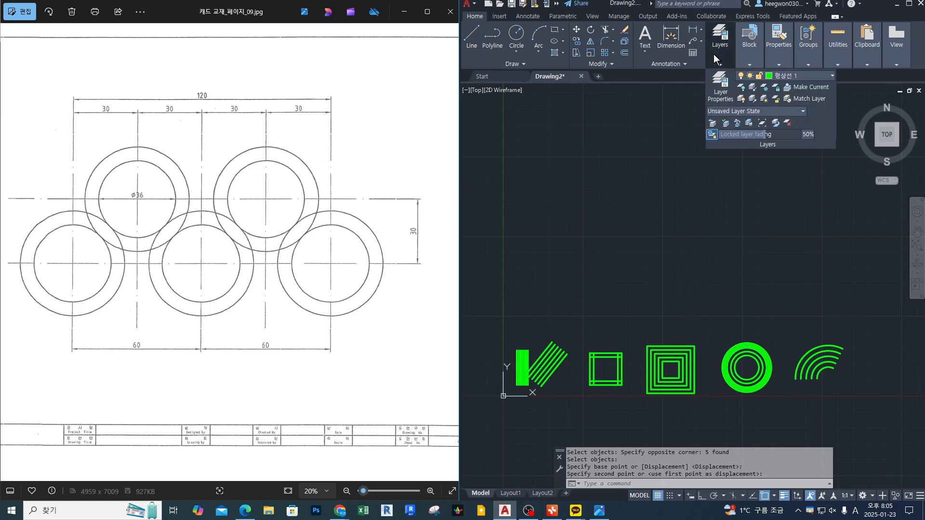
click(799, 76)
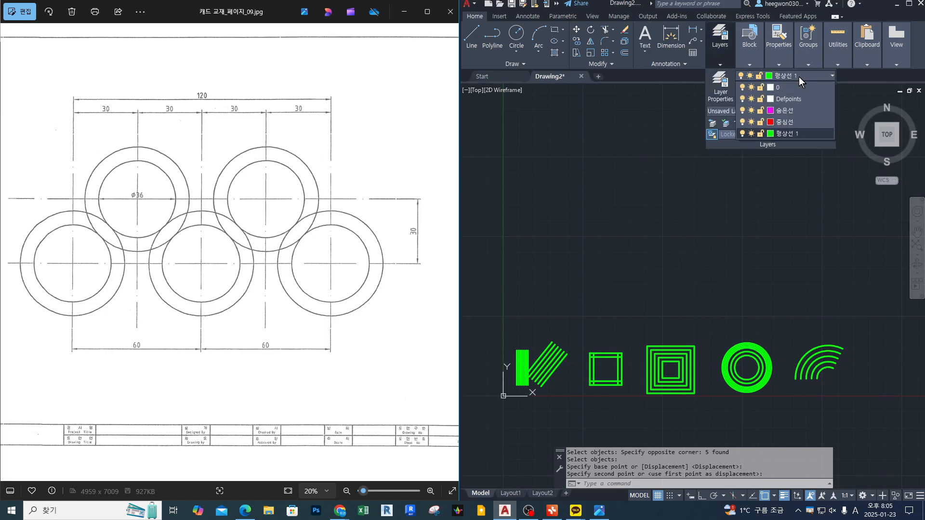
click(799, 121)
Examine the upper-left ring's centre in the reference drawing and check which layer is current
key(ctrl+2)
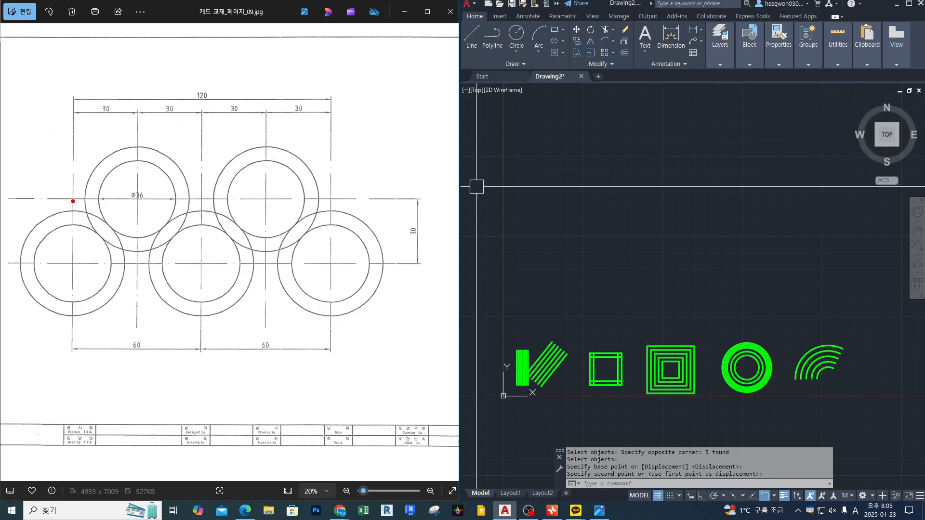
drag(72, 202, 74, 200)
drag(131, 198, 153, 199)
drag(144, 192, 156, 231)
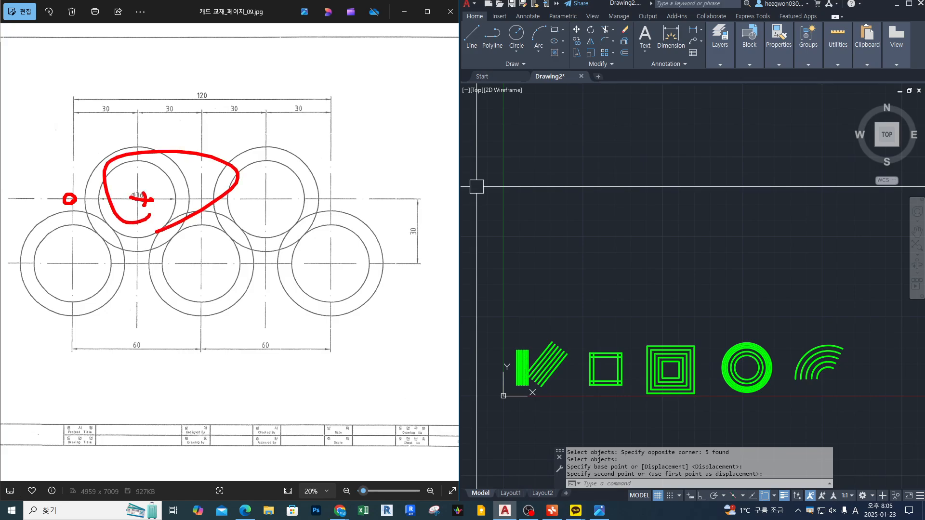
key(Escape)
middle_drag(688, 201, 699, 202)
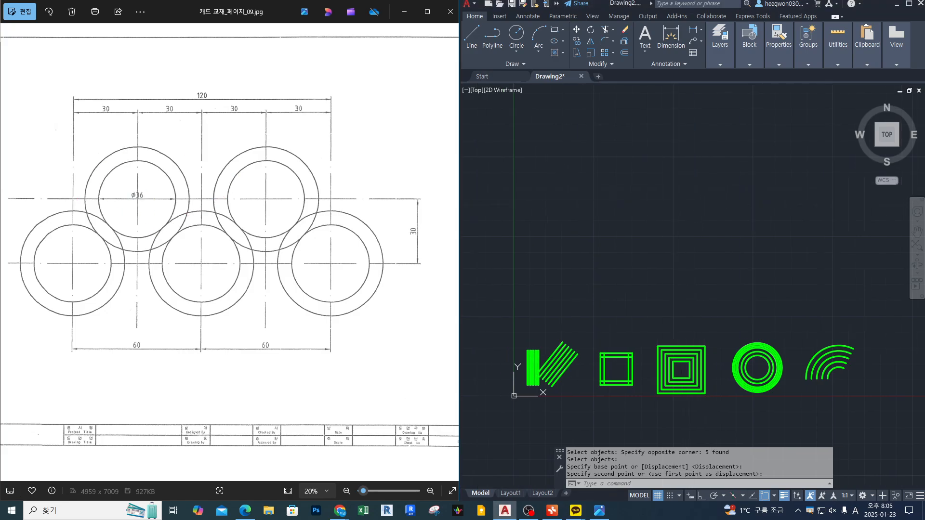
click(731, 47)
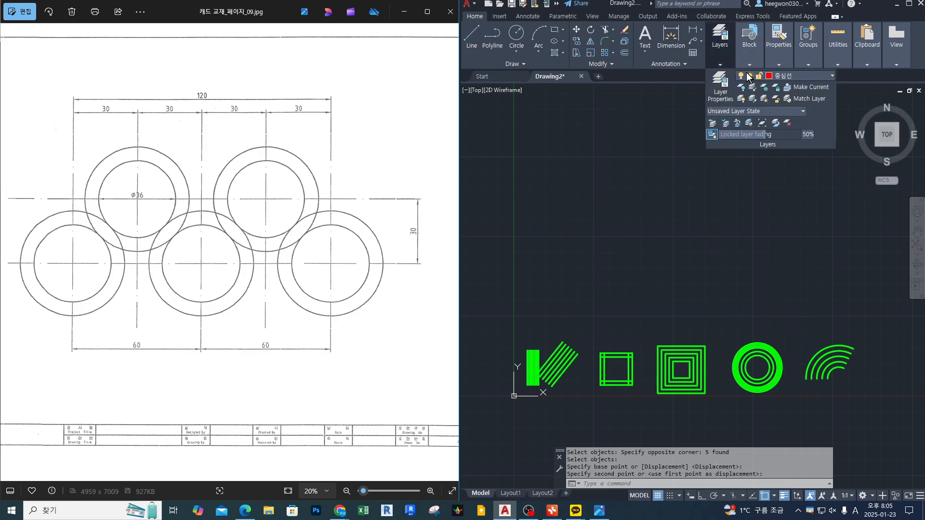
click(580, 207)
key(Escape)
key(Escape)
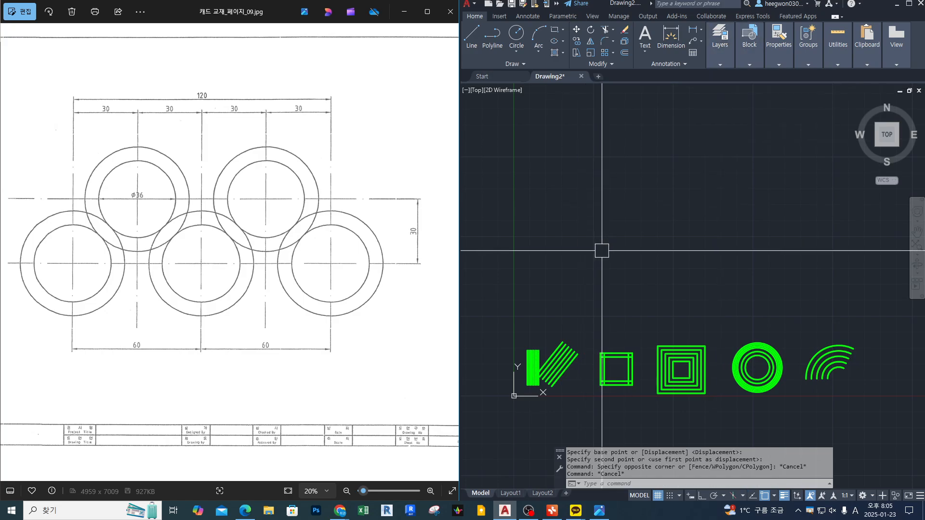
Draw a horizontal centre line about 185 long with Ortho on, in the empty space above the offset practice shapes
text(l)
key(Return)
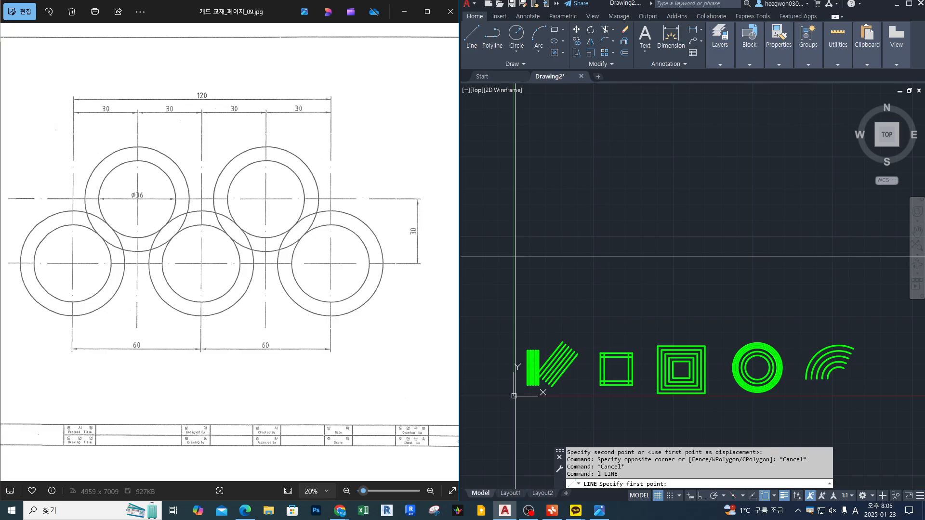
mouse_move(78, 78)
mouse_down()
mouse_move(71, 107)
mouse_move(337, 98)
mouse_move(331, 115)
mouse_up()
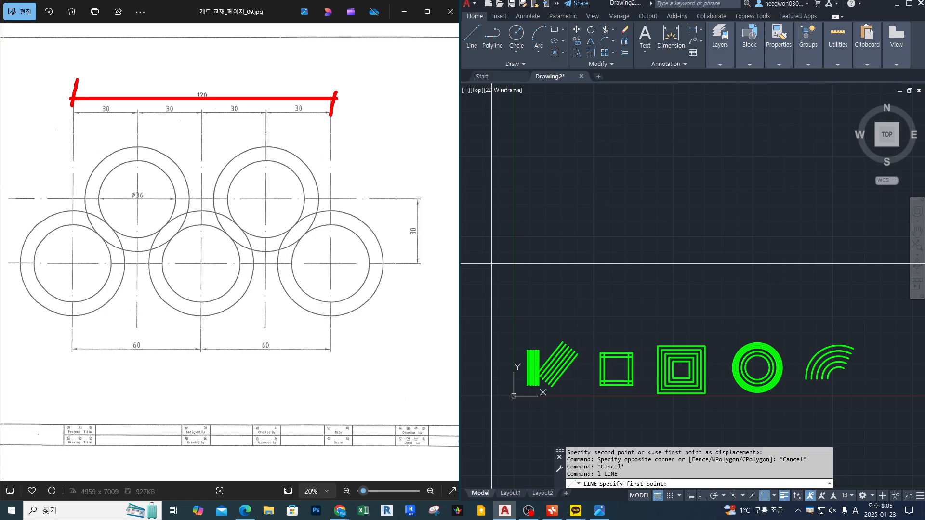
key(Escape)
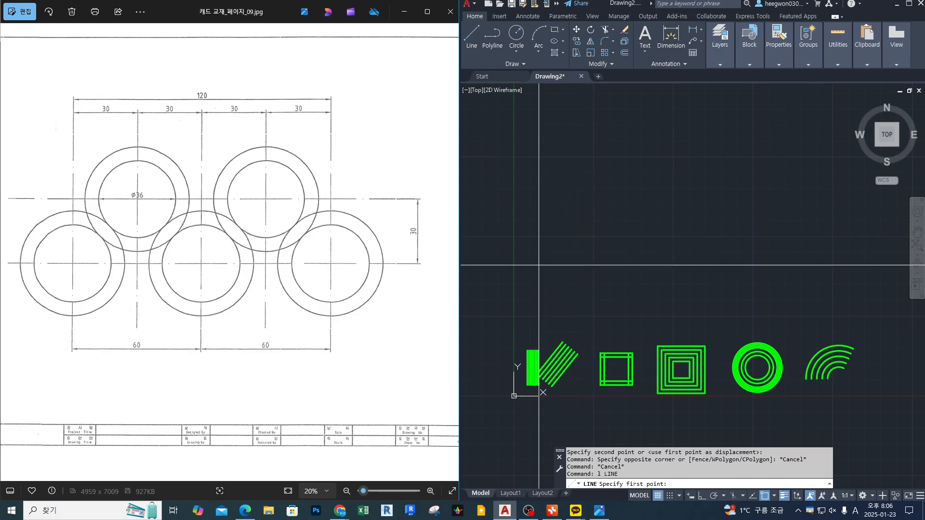
mouse_move(699, 415)
mouse_down()
mouse_move(647, 407)
mouse_move(723, 387)
mouse_up()
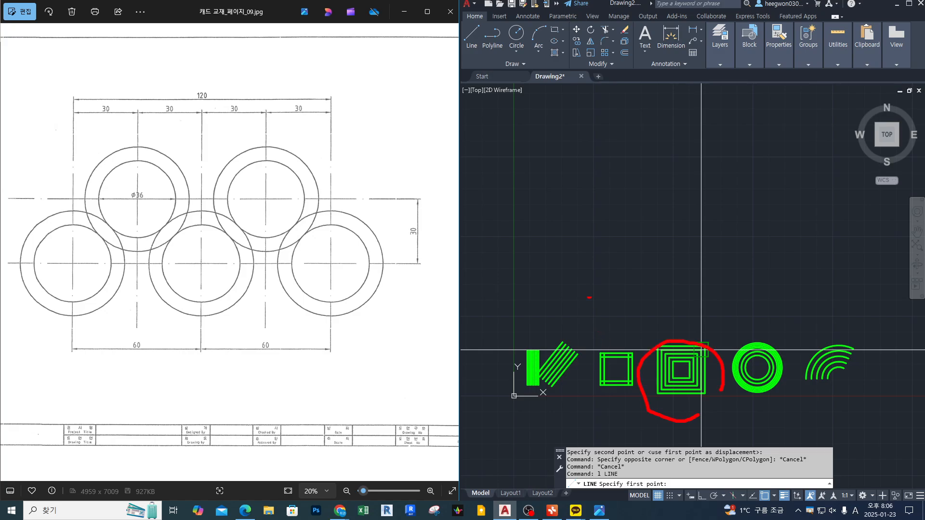
drag(528, 284, 867, 284)
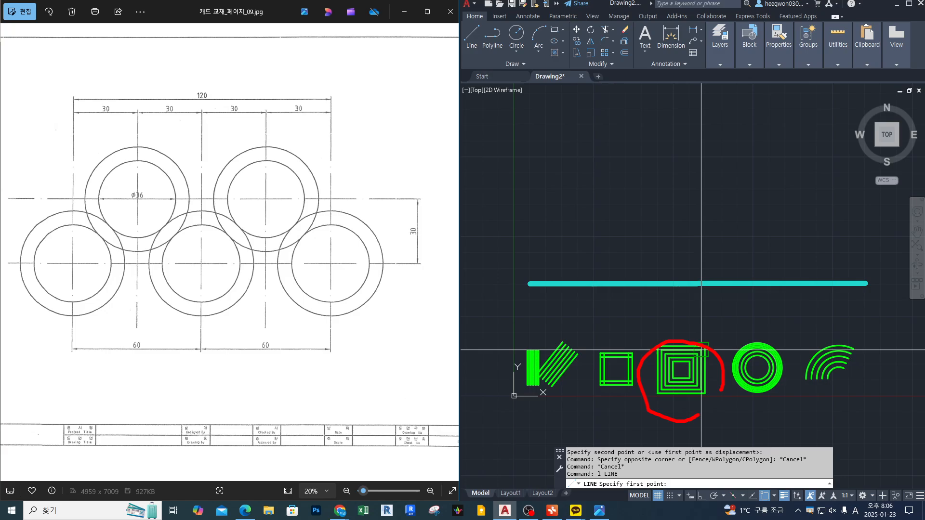
key(Escape)
middle_drag(560, 336, 573, 290)
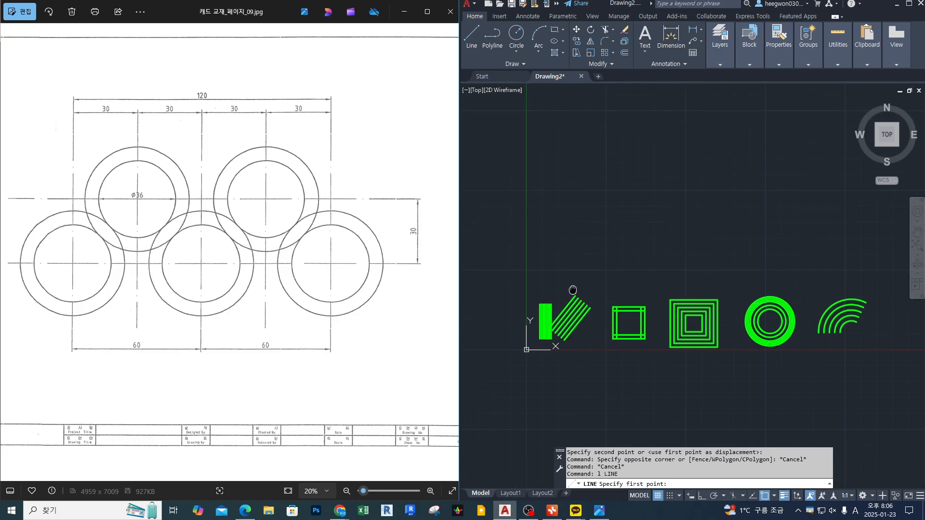
scroll(550, 301, up, 6)
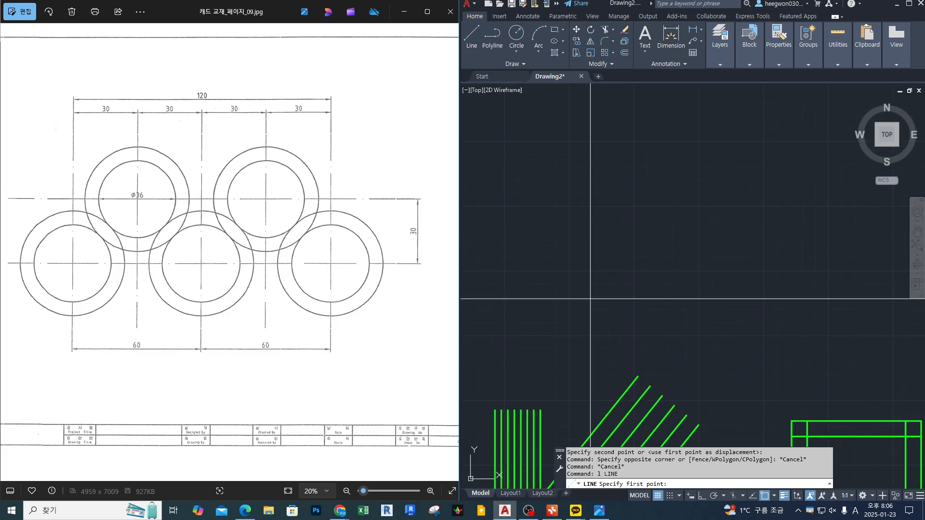
click(513, 278)
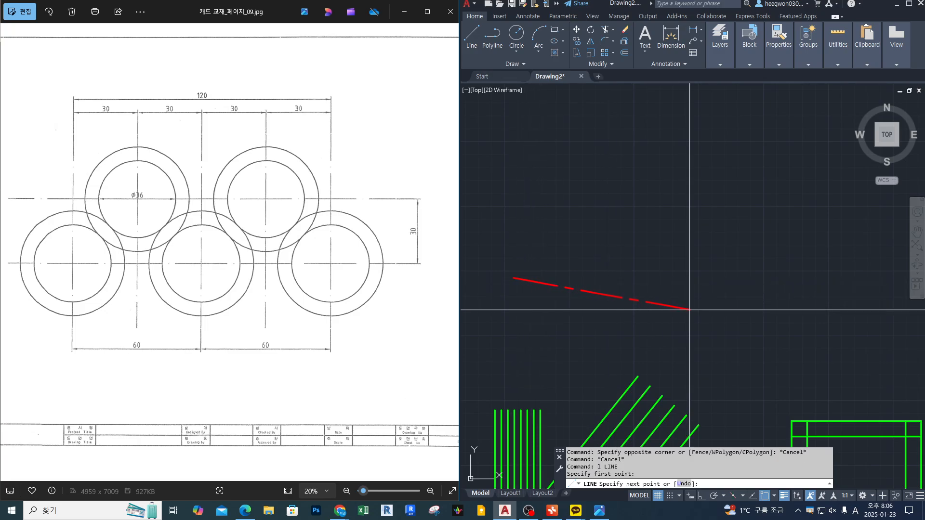
key(F8)
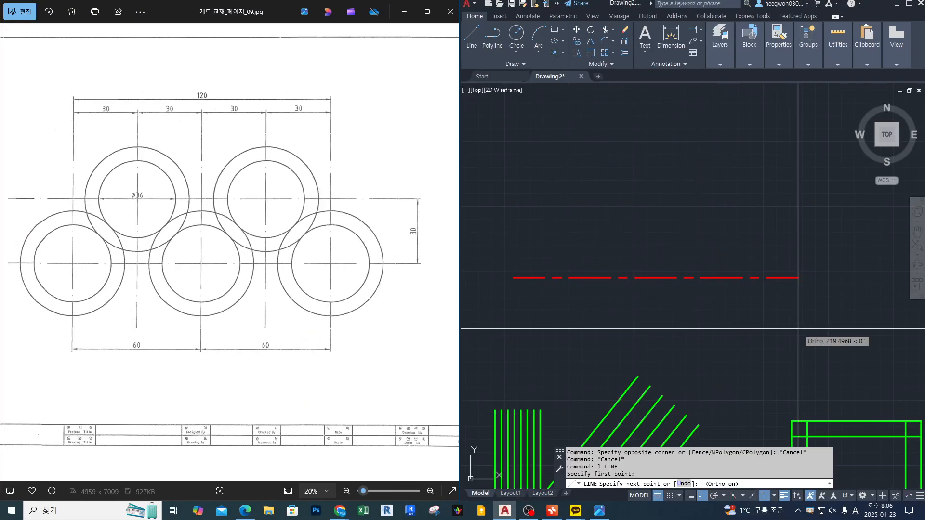
middle_drag(795, 329, 762, 318)
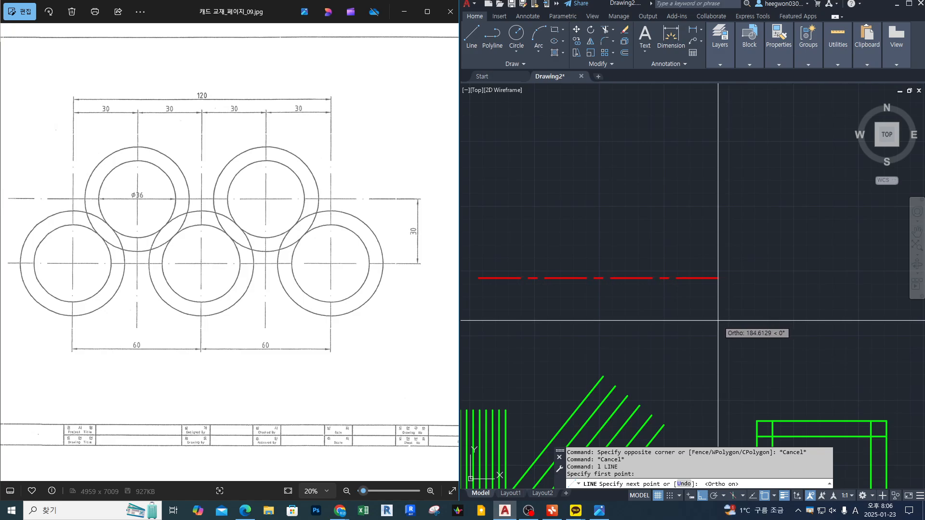
middle_drag(718, 320, 768, 320)
click(768, 320)
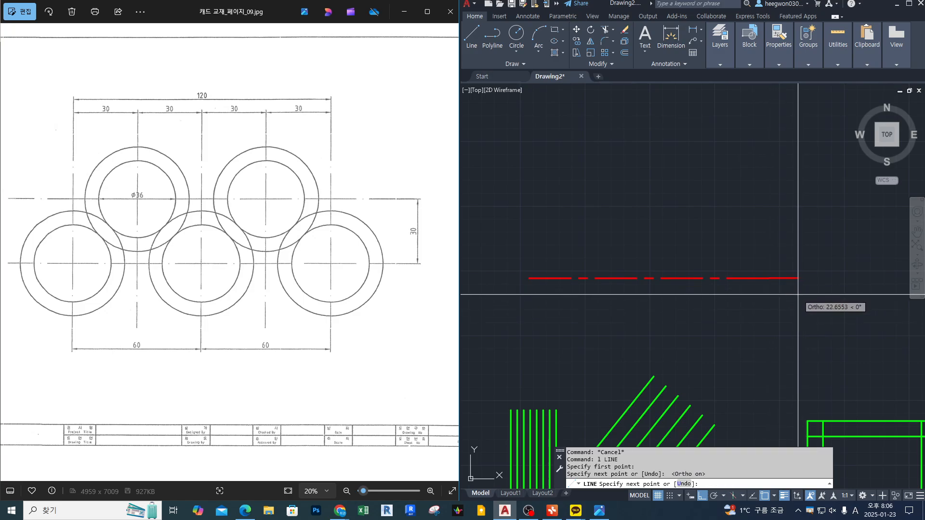
Draw a vertical centre line about 70 long crossing the horizontal centre line near its left end
key(Return)
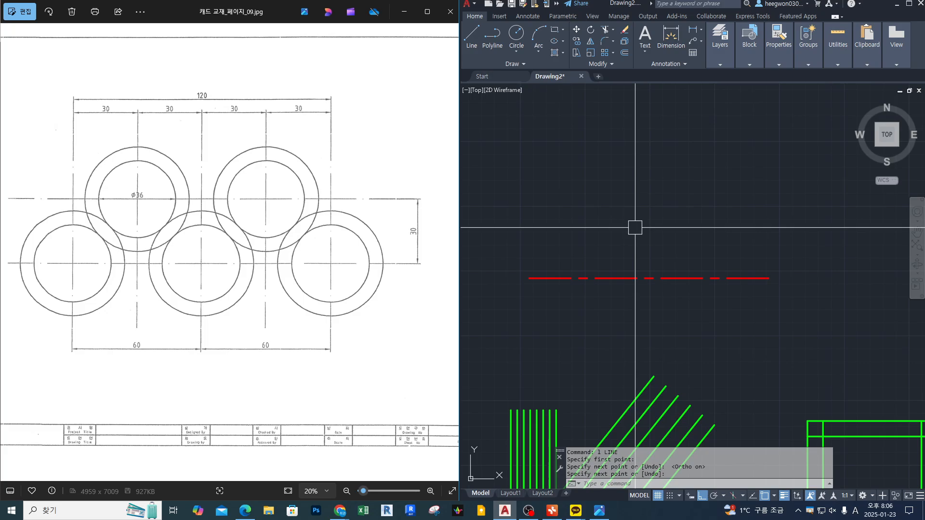
key(Return)
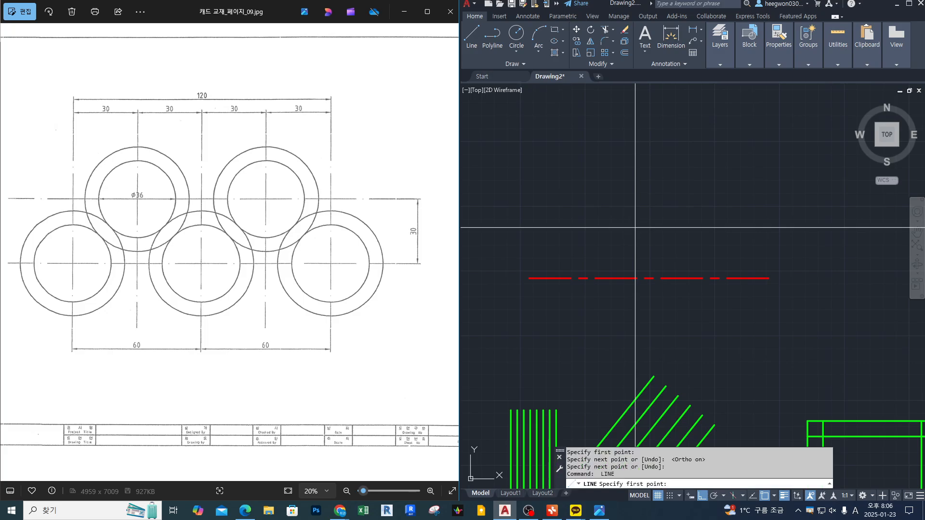
click(565, 306)
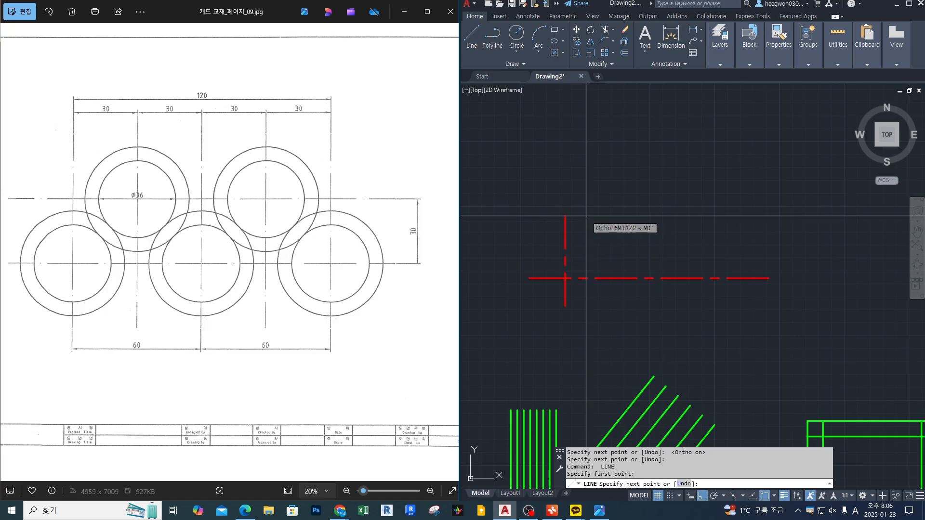
scroll(586, 212, up, 3)
click(586, 216)
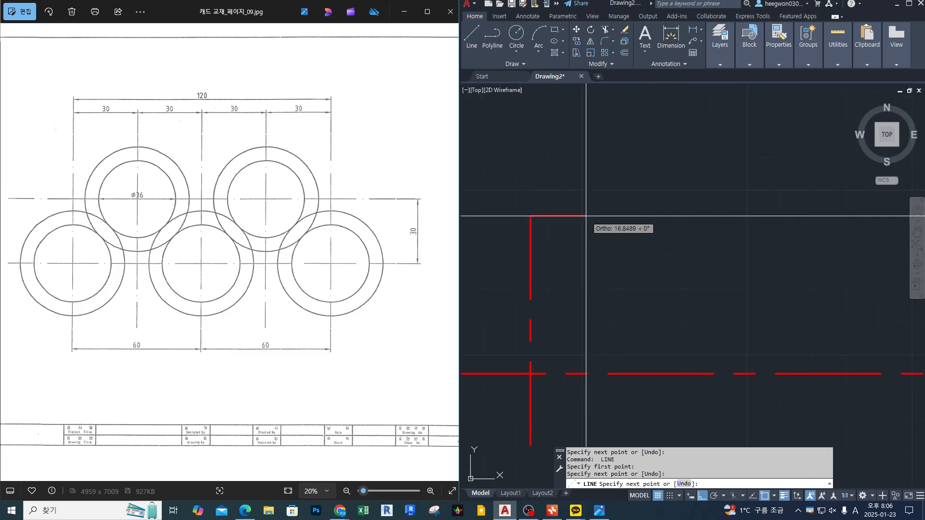
key(Return)
scroll(618, 157, down, 2)
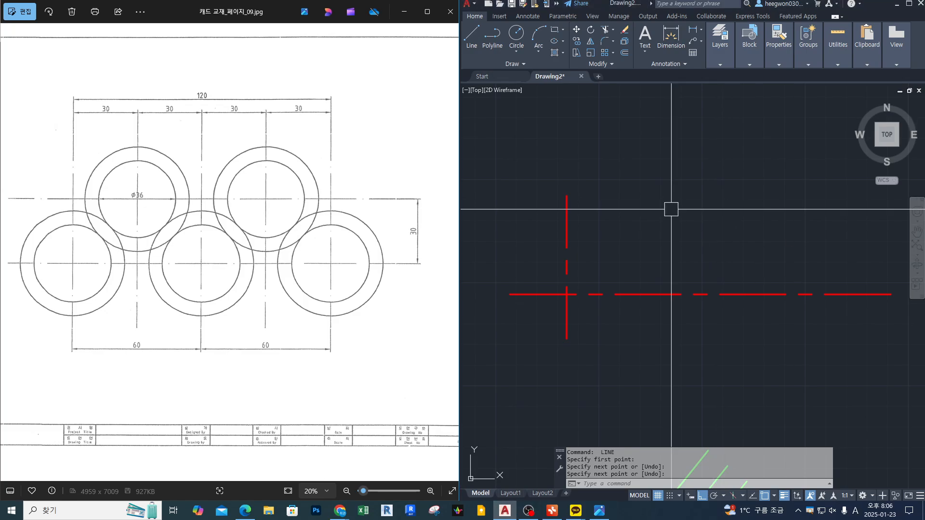
middle_drag(683, 218, 669, 234)
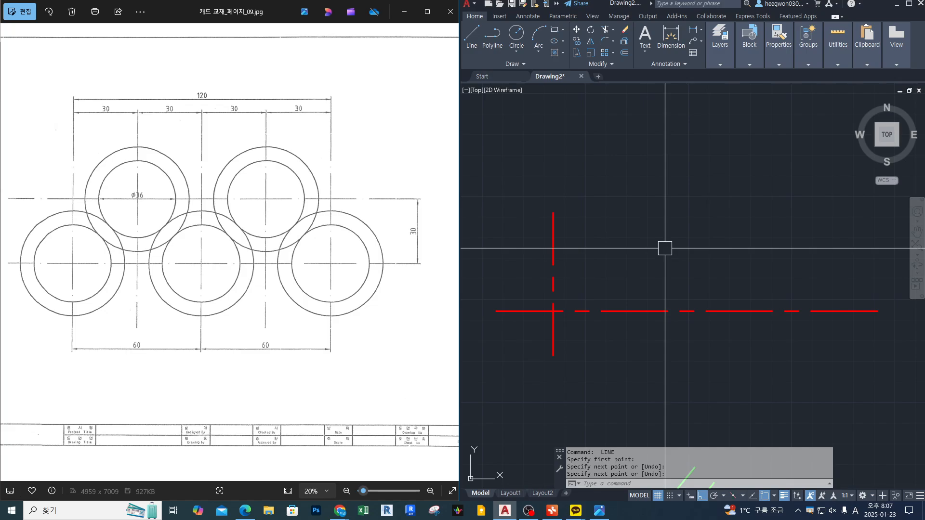
Offset the horizontal centre line 30 upward for the upper row of rings
text(o)
key(Return)
text(30)
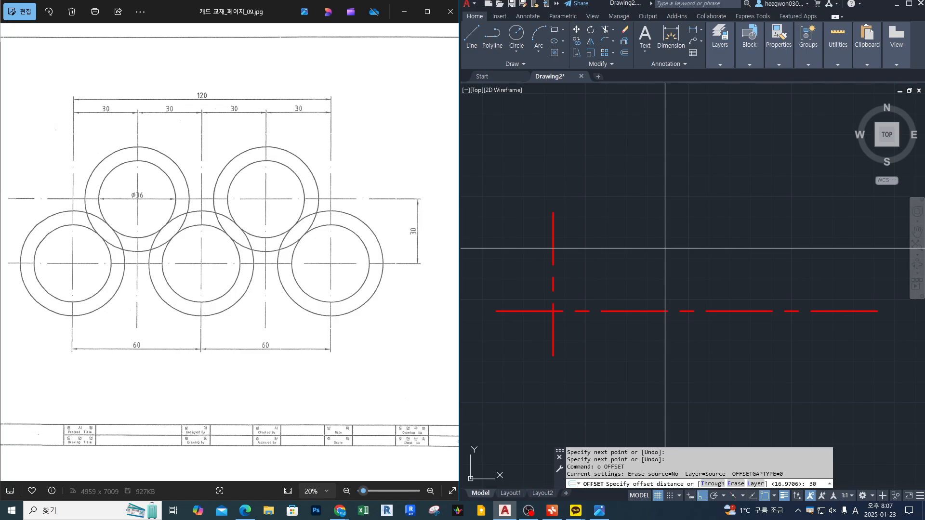
key(Return)
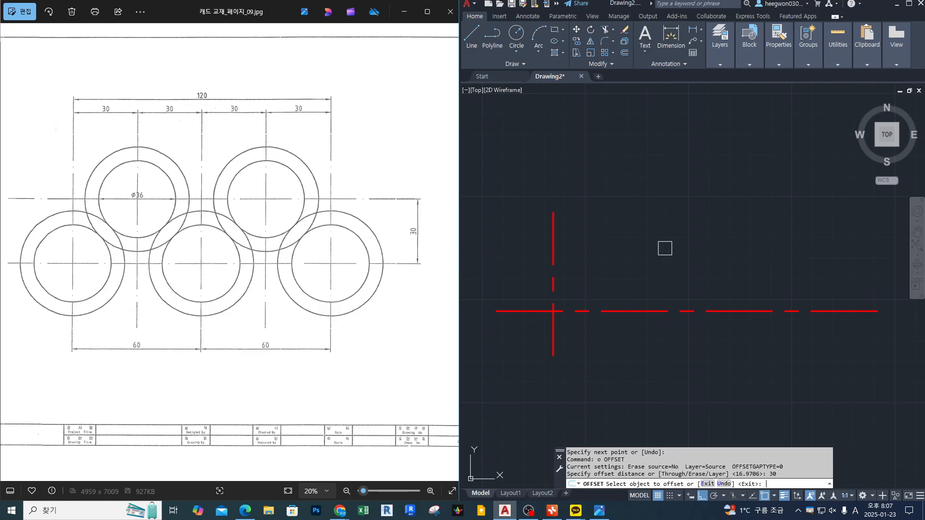
click(631, 310)
click(626, 255)
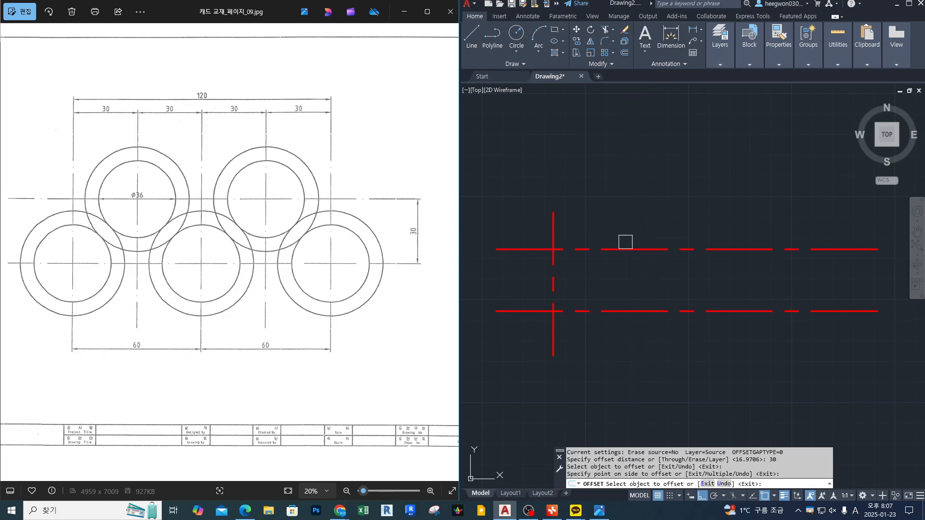
Offset the vertical centre line successively to the right at the same 30 spacing to add four more vertical centre lines
click(555, 275)
click(664, 275)
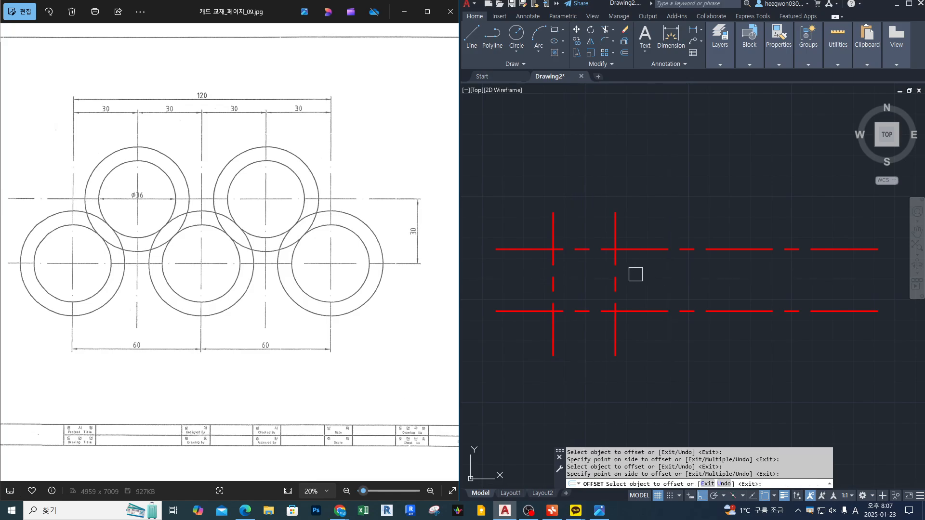
click(613, 274)
click(725, 279)
click(678, 277)
click(765, 275)
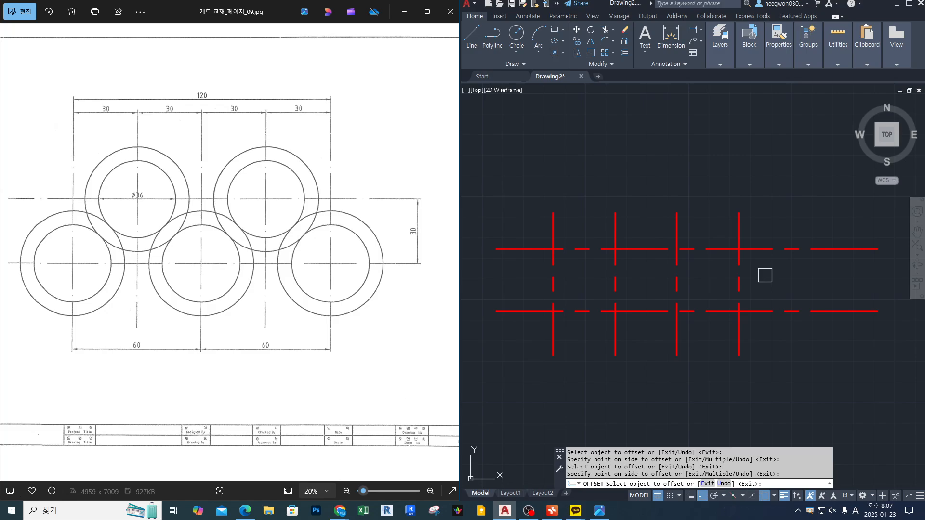
click(739, 273)
click(838, 281)
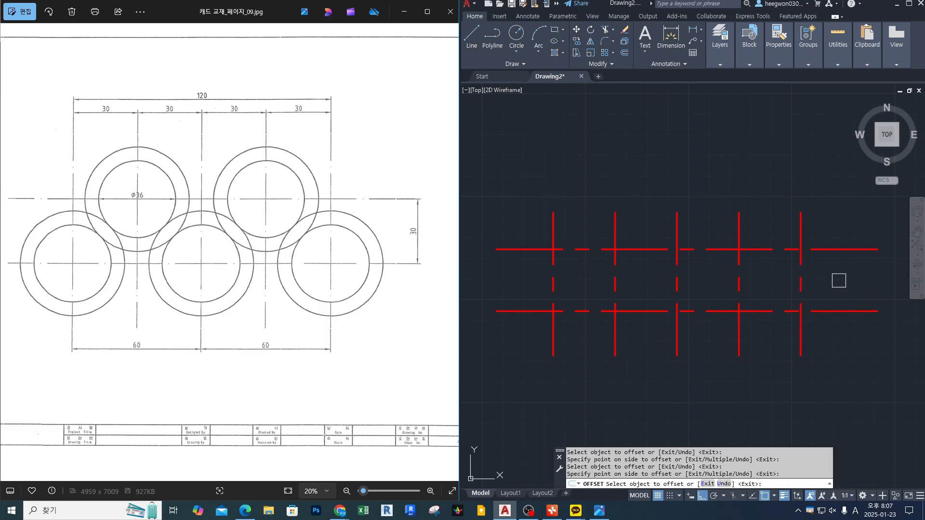
key(Return)
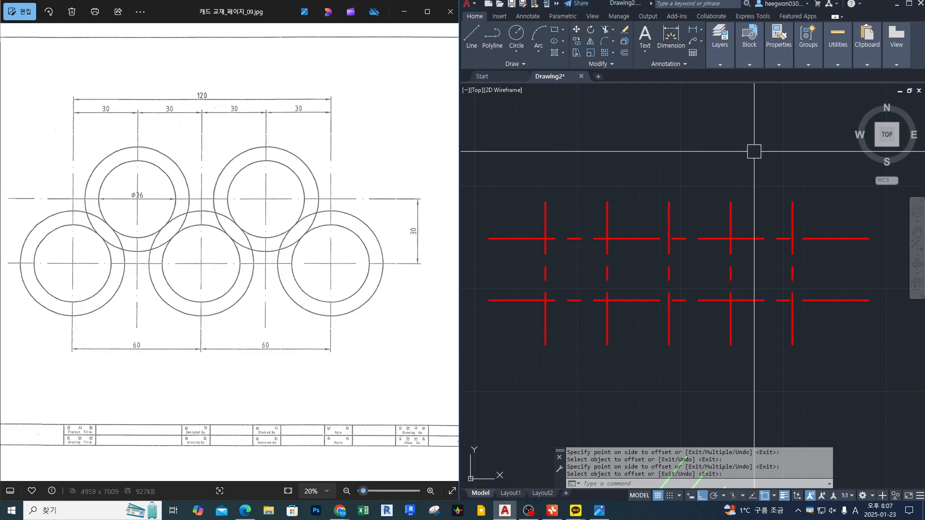
Make the outline layer 형상선 1 the current layer
key(Escape)
key(Escape)
click(716, 53)
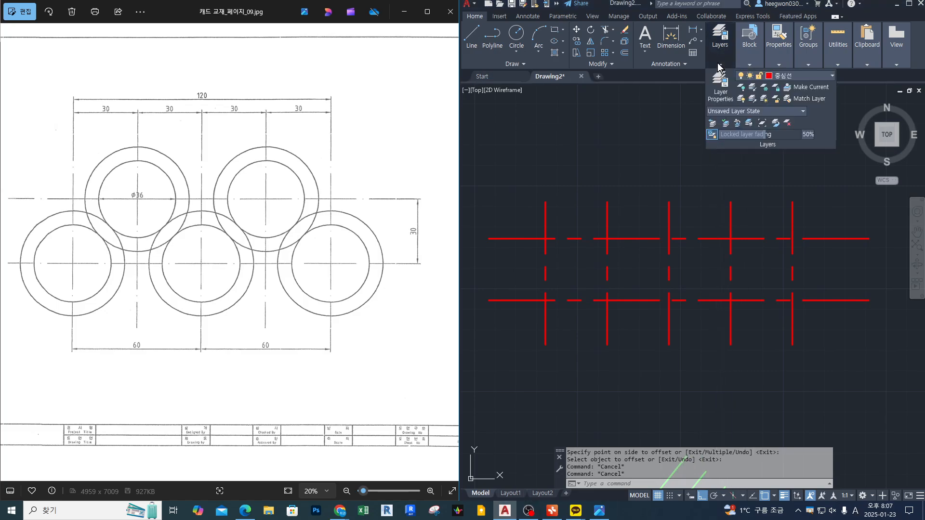
click(789, 75)
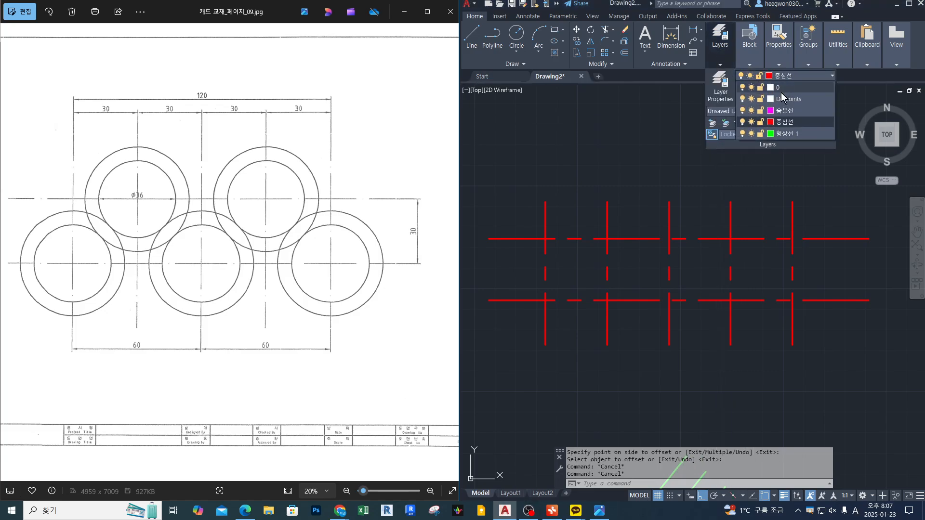
click(781, 134)
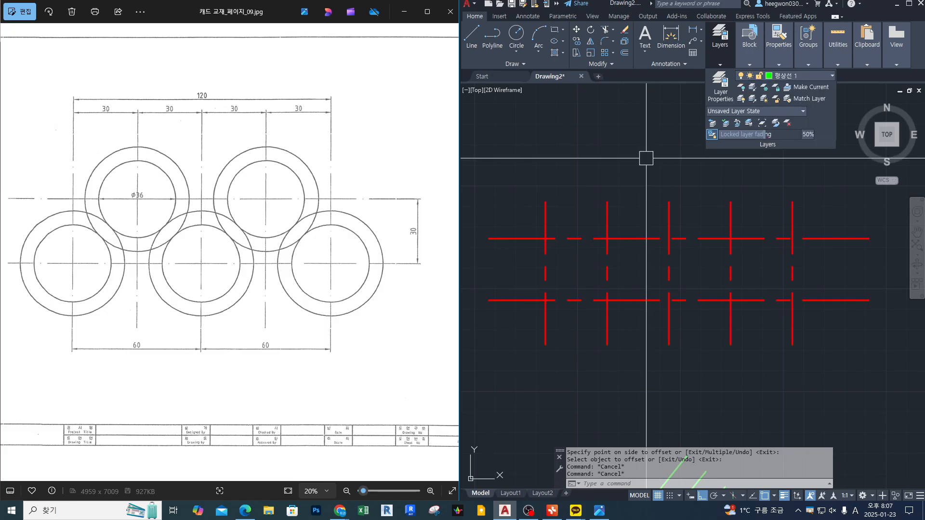
Draw a circle of radius 18 at the leftmost intersection on the lower centre line, with Ortho off
text(c)
key(Return)
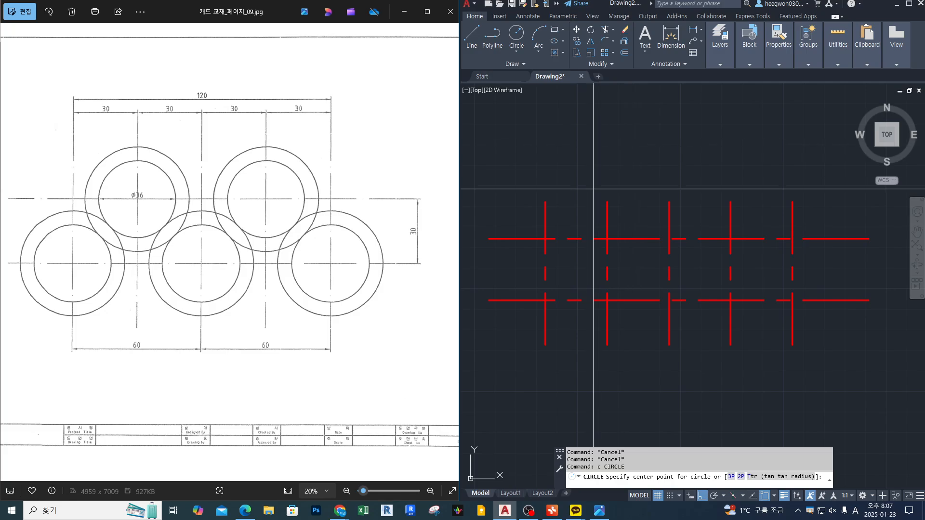
click(545, 300)
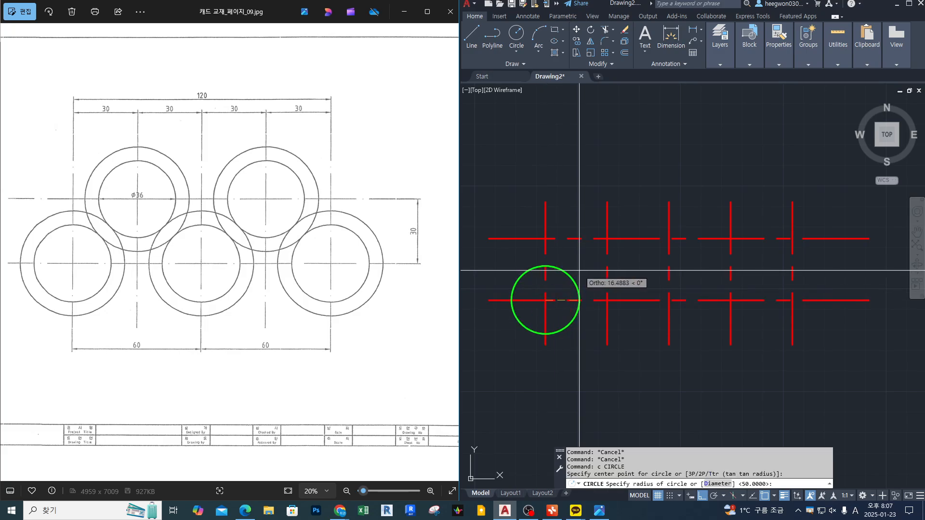
key(F8)
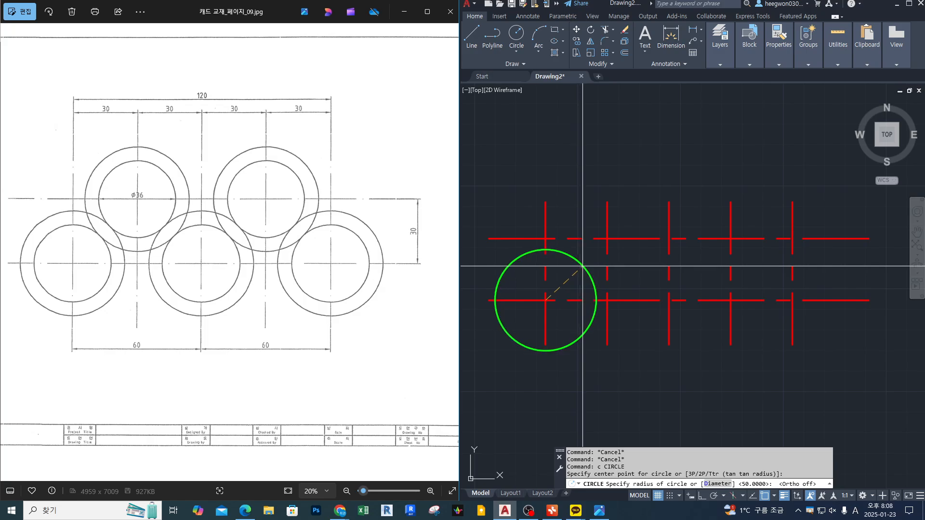
text(18)
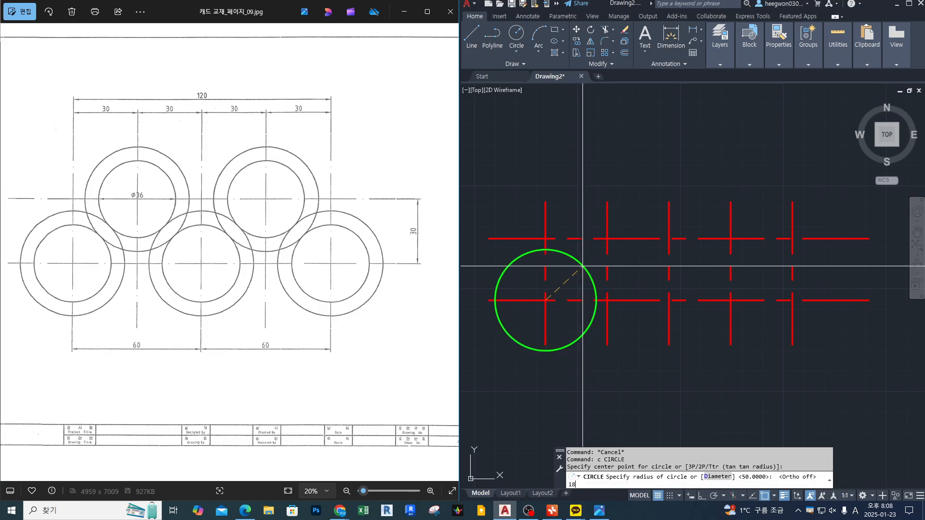
key(Return)
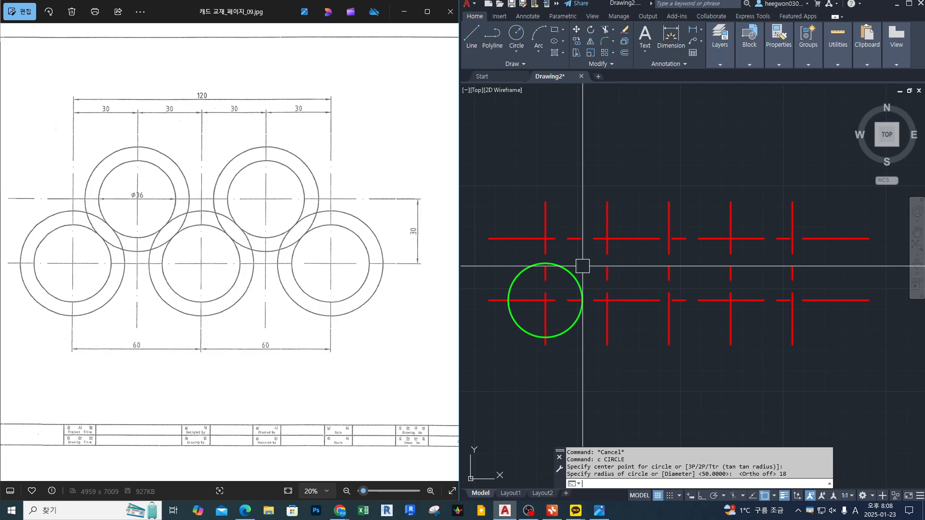
Draw four more radius 18 circles: on the upper centre line at the second and fourth verticals, on the lower at the third and fifth
key(Return)
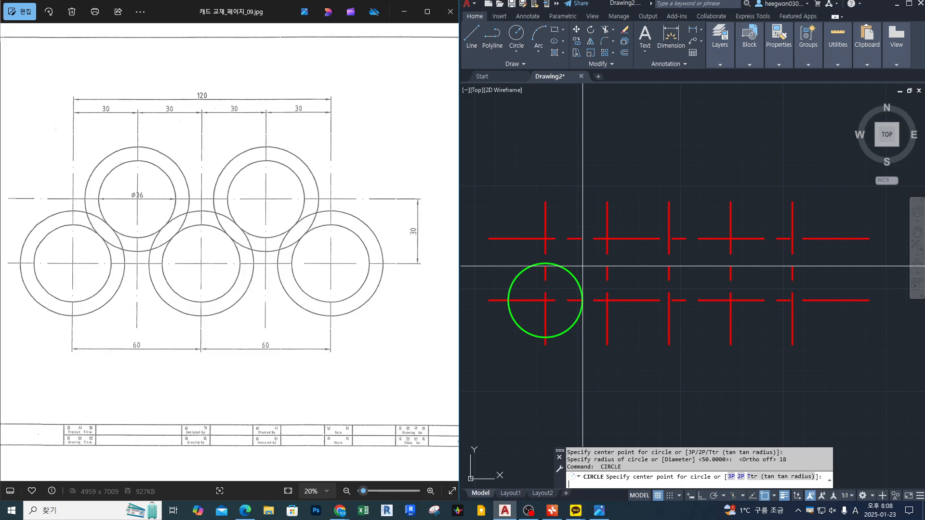
click(607, 239)
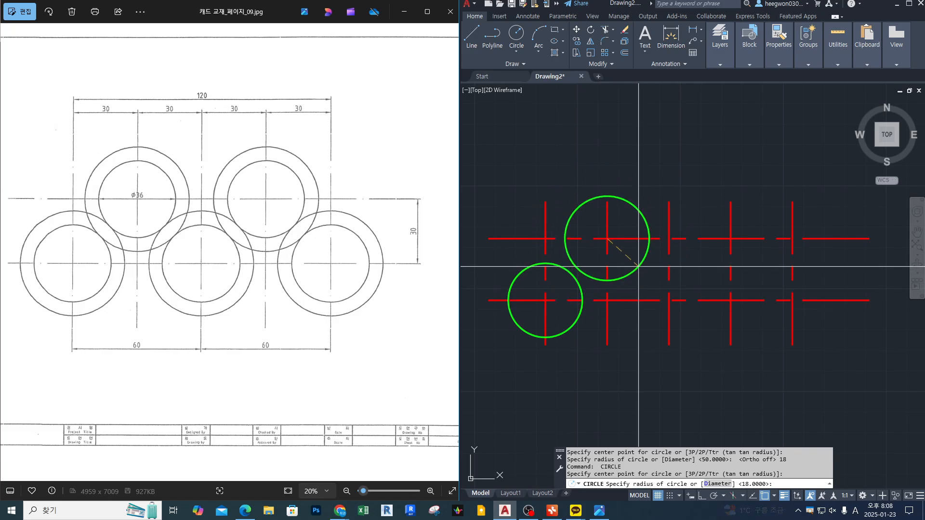
key(Return)
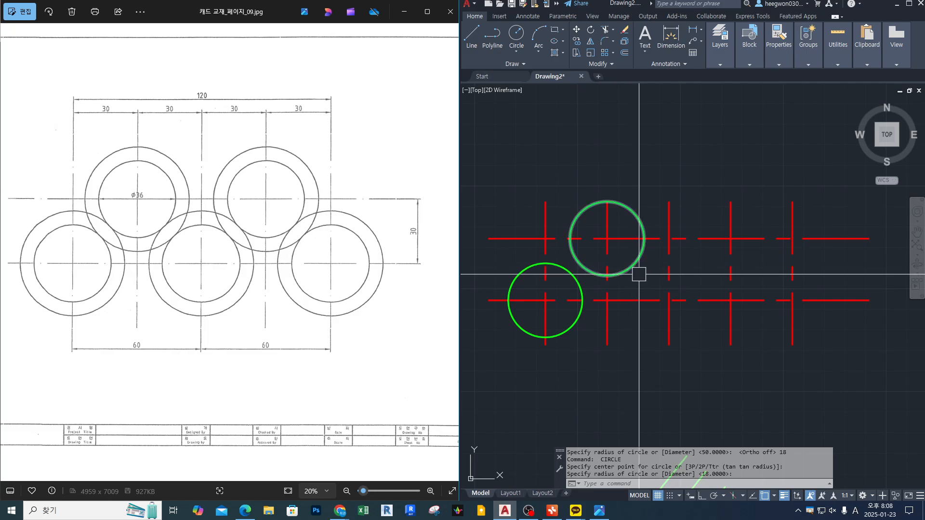
key(Return)
click(668, 300)
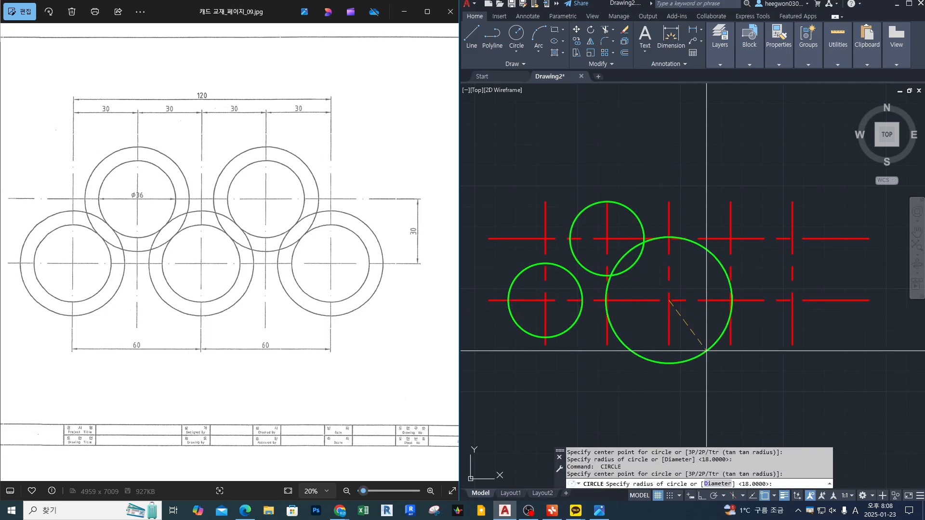
key(Return)
key(Return)
click(730, 239)
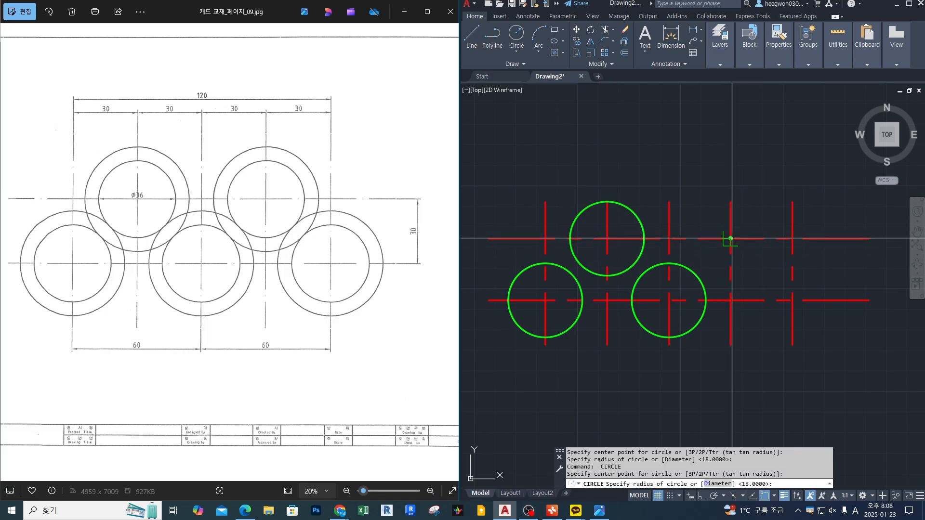
key(Return)
key(Return)
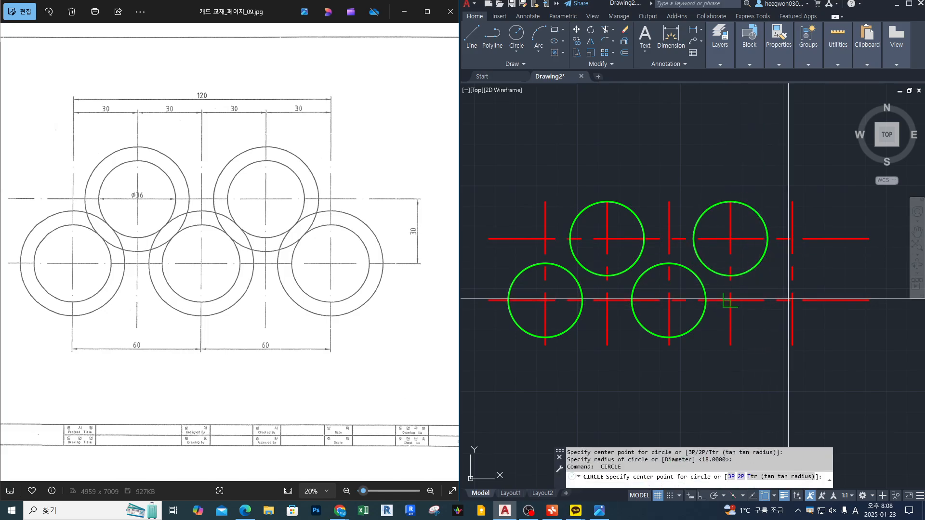
click(792, 300)
key(Return)
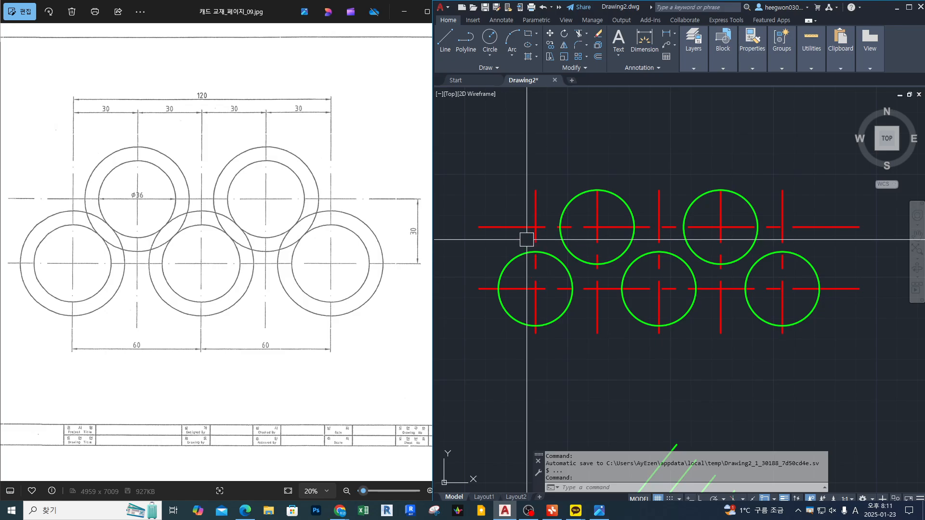
Draw a concentric outer circle around the upper-left circle, with its radius snapped perpendicular to the lower-left circle so the two touch
text(c)
key(Return)
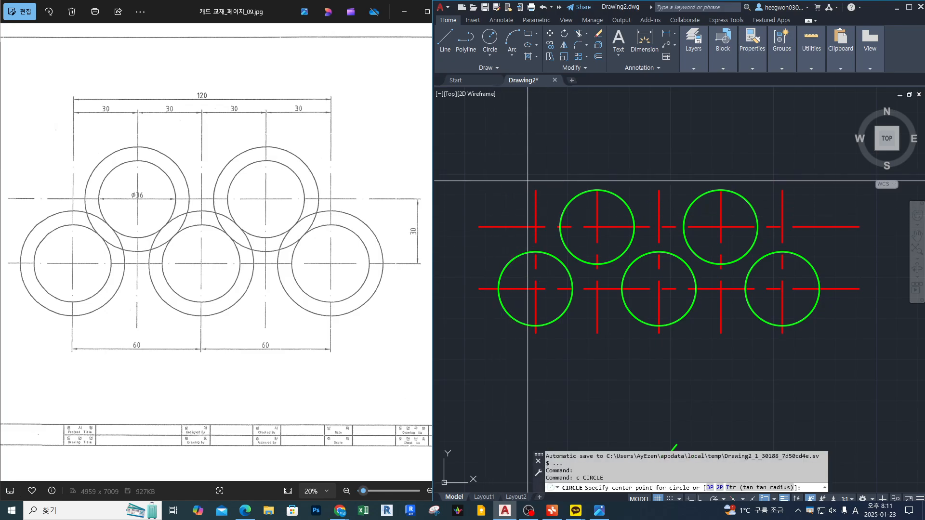
click(596, 227)
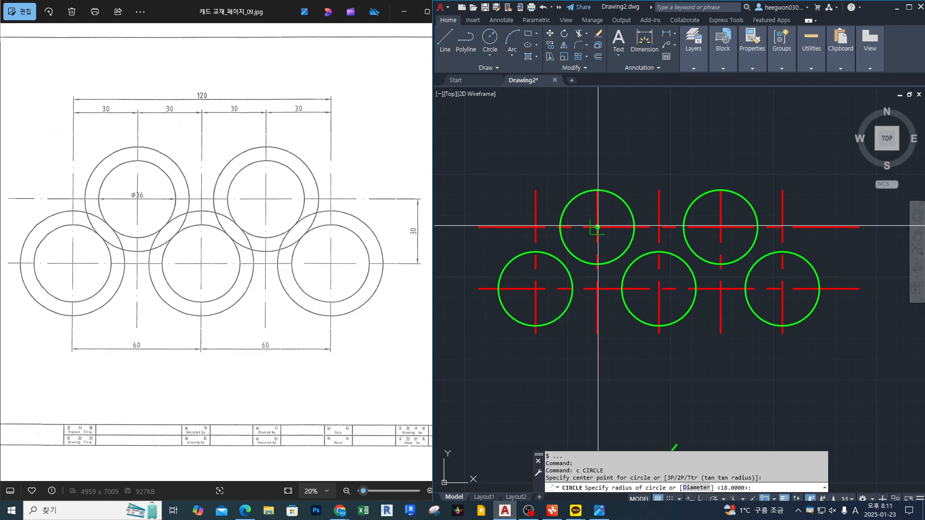
scroll(561, 263, up, 4)
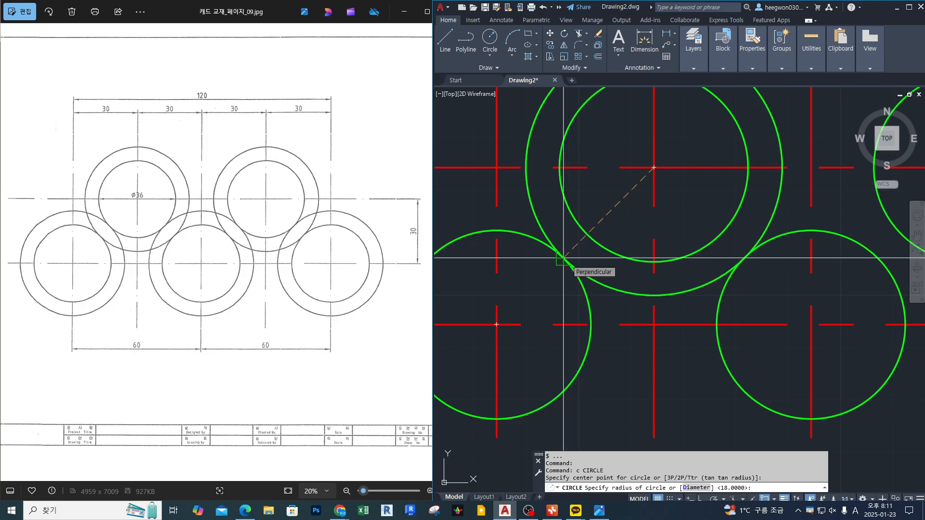
click(563, 258)
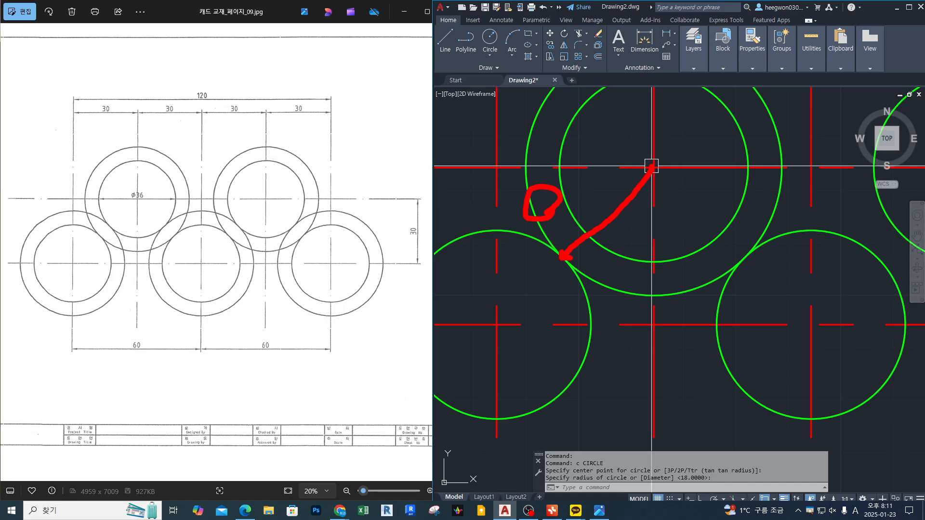
scroll(656, 250, down, 2)
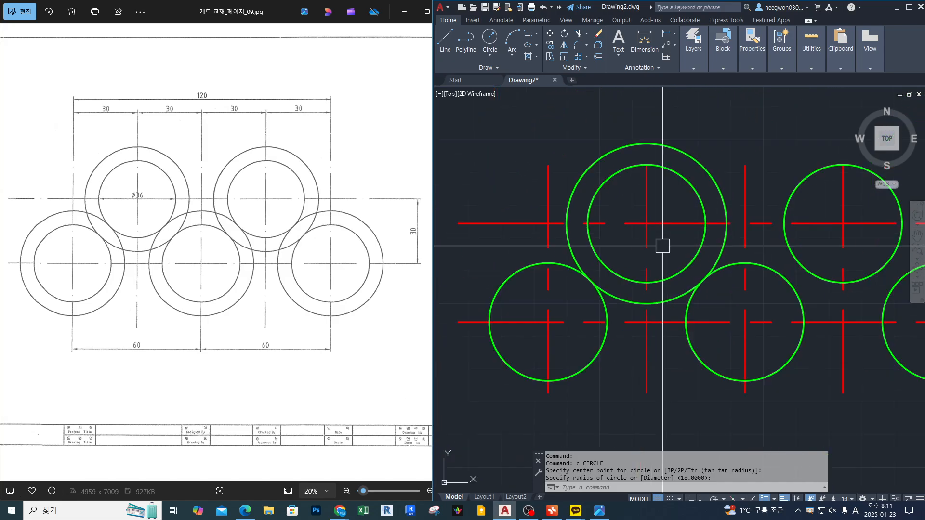
middle_drag(662, 245, 660, 269)
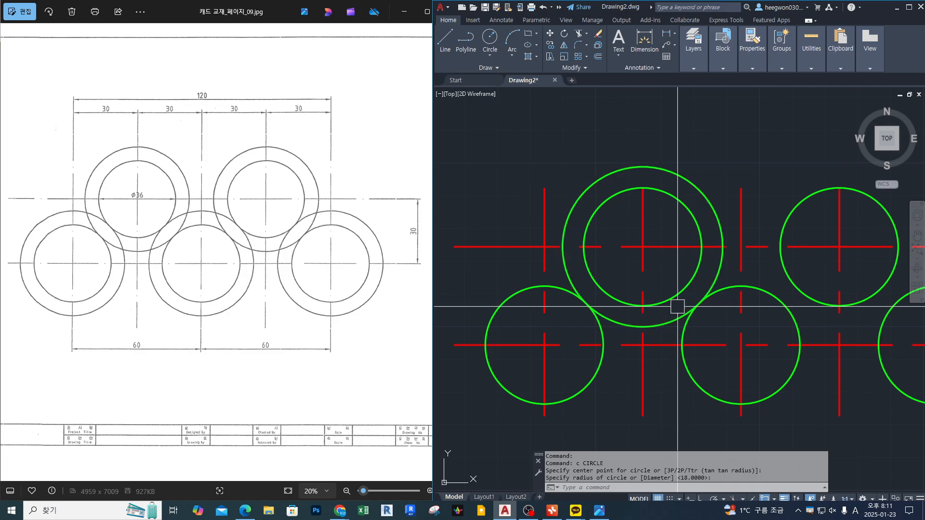
middle_drag(666, 320, 661, 295)
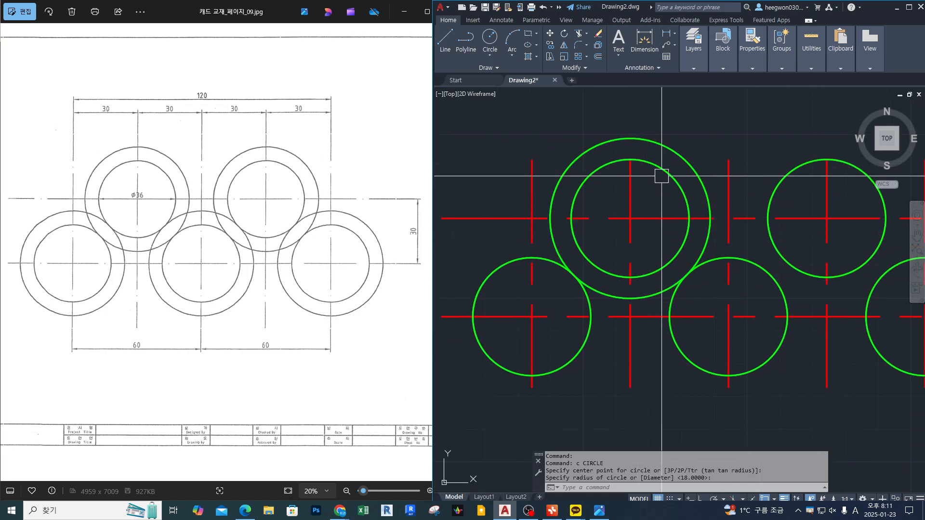
Draw concentric outer circles around the lower-left and lower-middle circles, reusing the previous radius of 24.4264
key(Return)
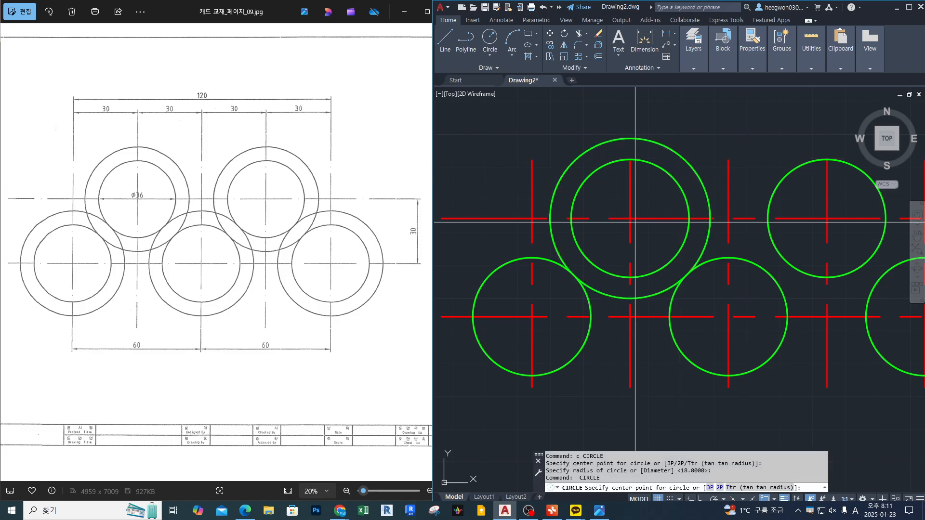
click(532, 316)
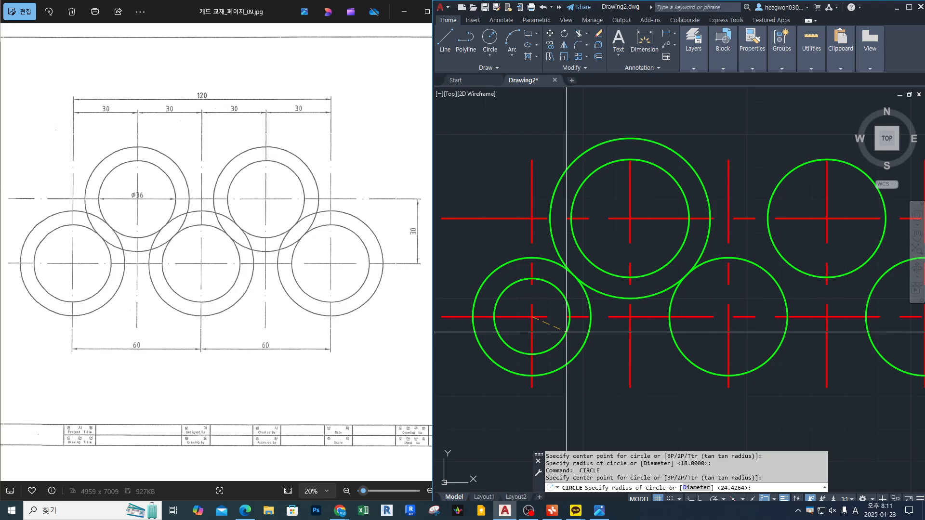
key(Return)
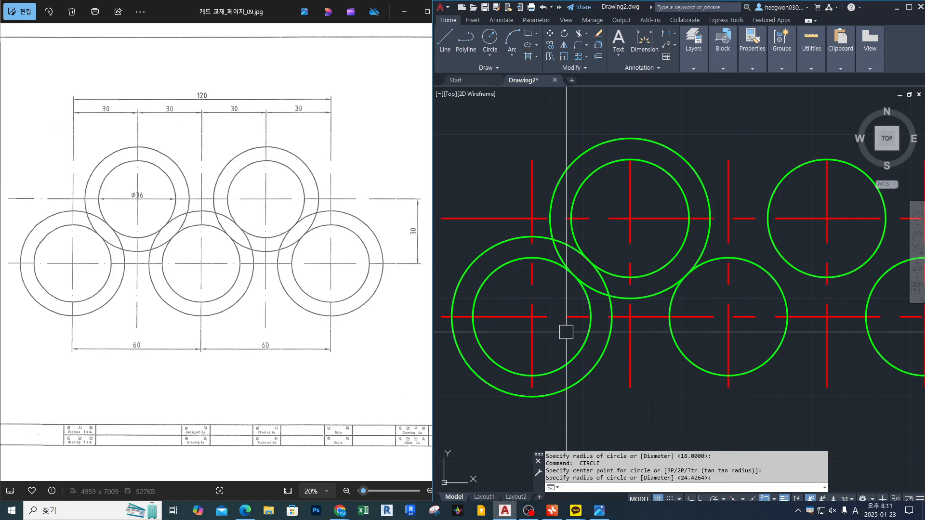
scroll(675, 308, down, 3)
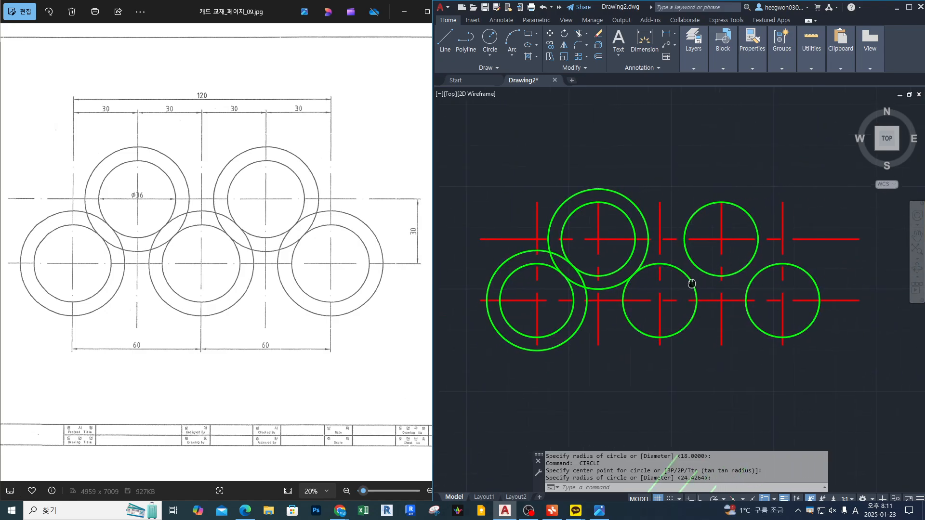
key(Return)
click(660, 300)
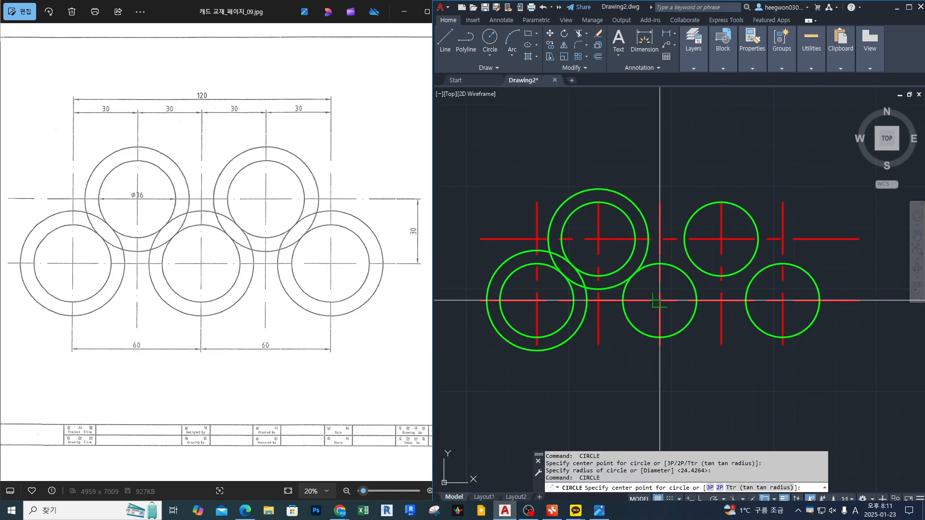
click(694, 337)
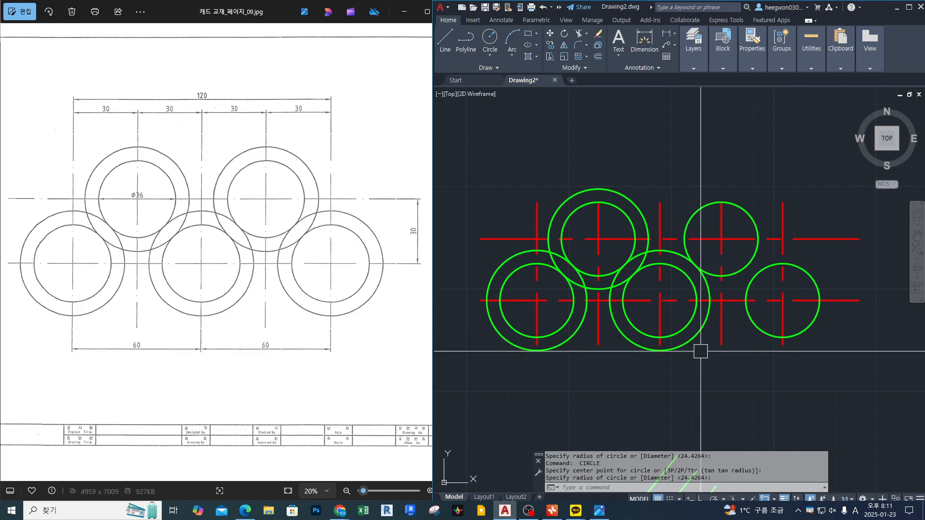
Draw matching outer circles of radius 24.4264 around the upper-right and lower-right inner circles
key(Return)
click(721, 239)
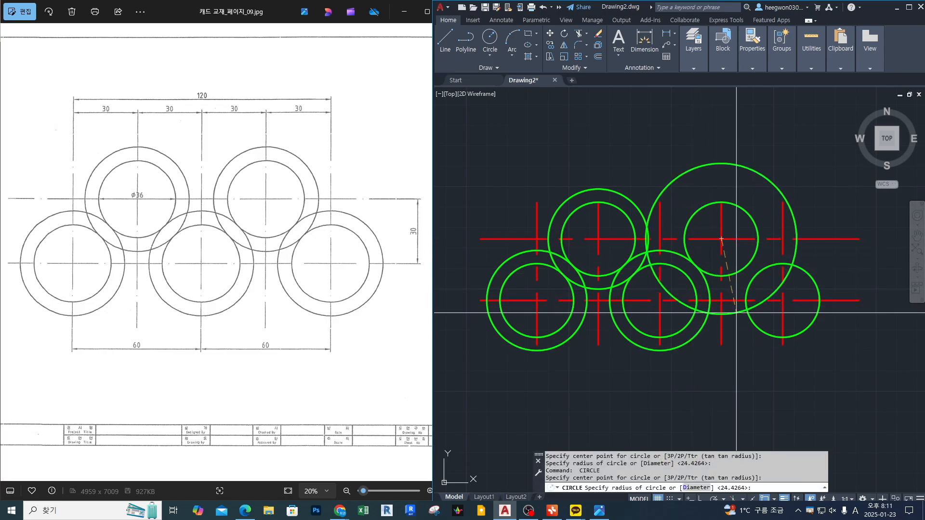
key(Return)
key(Return)
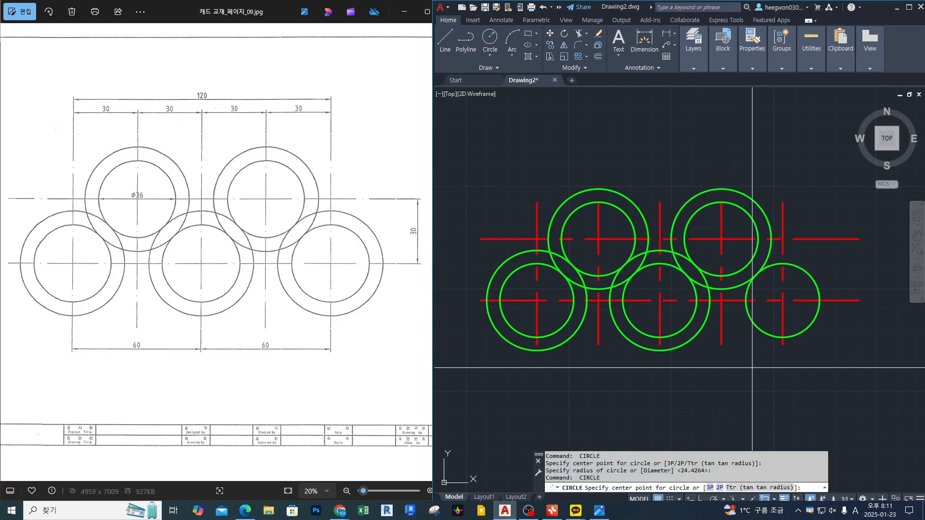
click(783, 300)
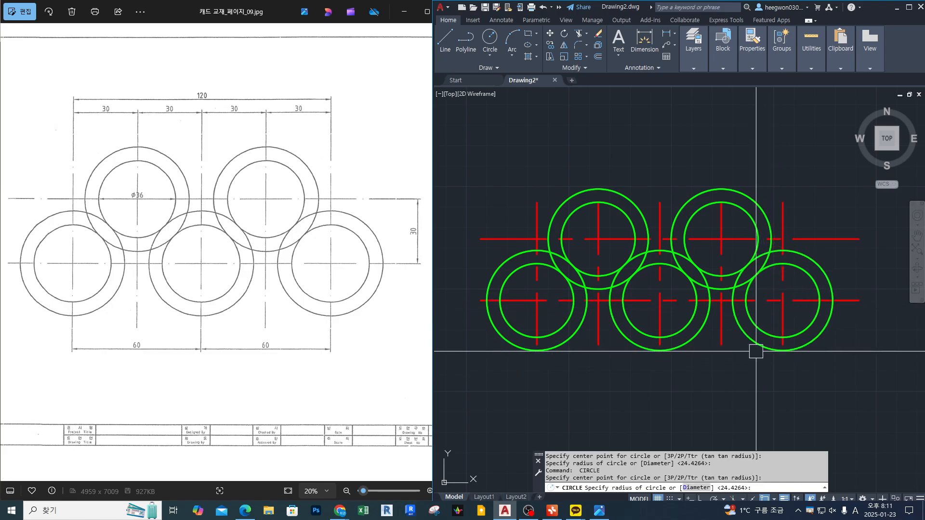